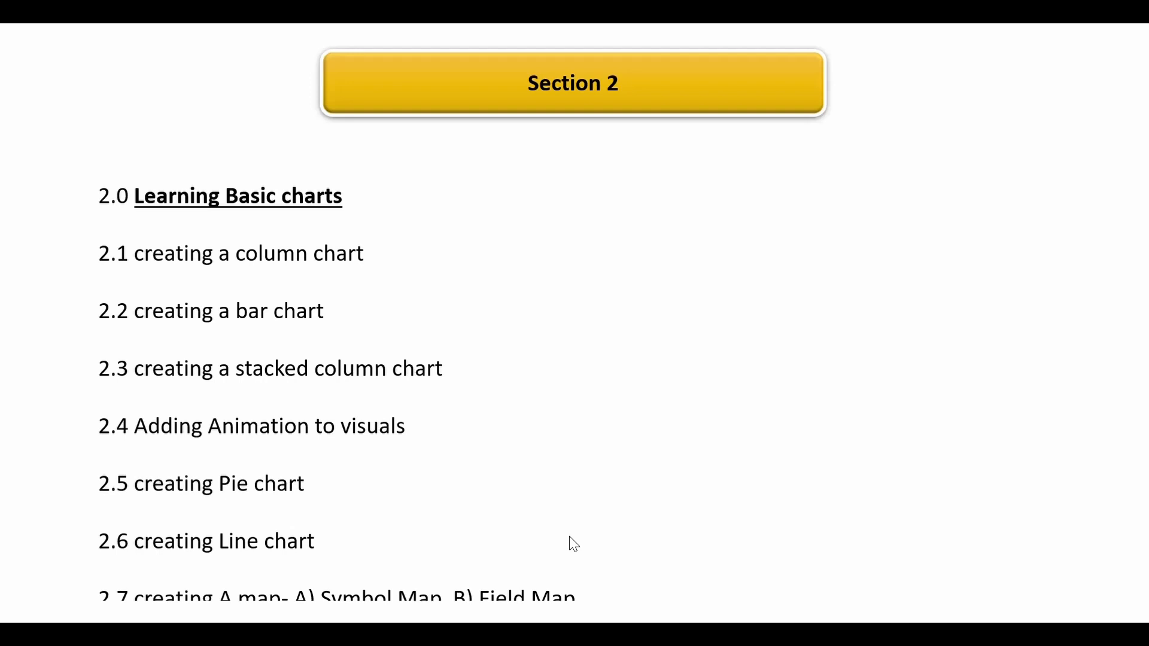
Switch to Tableau and close the workbook containing the Word cloud chart without saving its changes.
key("alt+Tab")
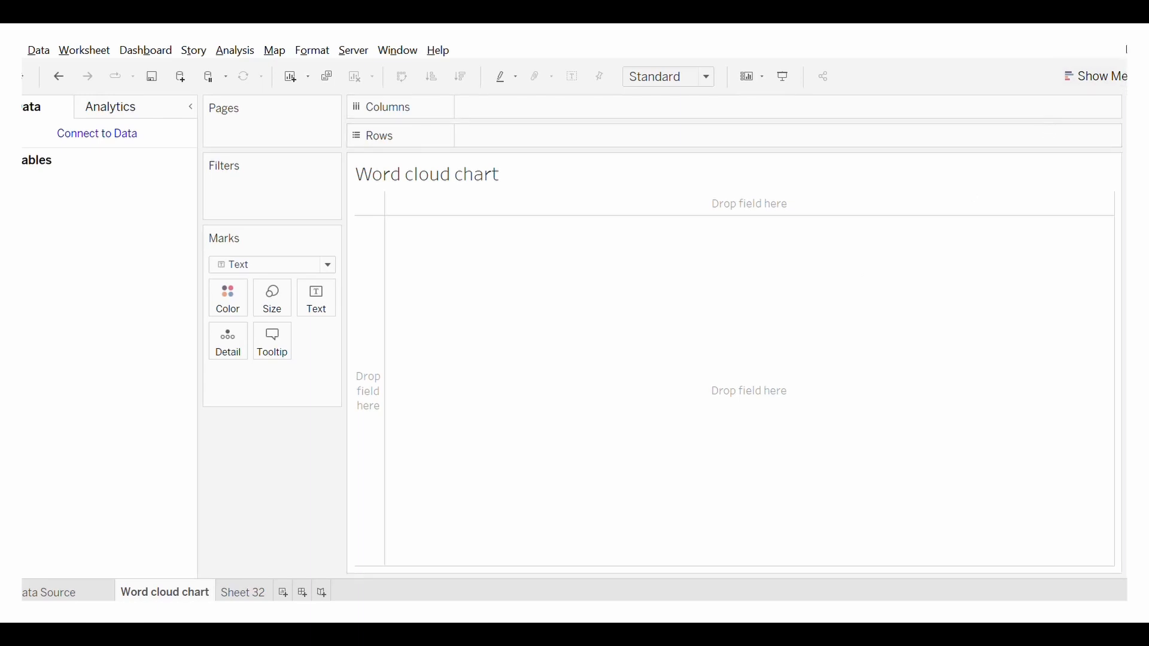
left_click(1125, 48)
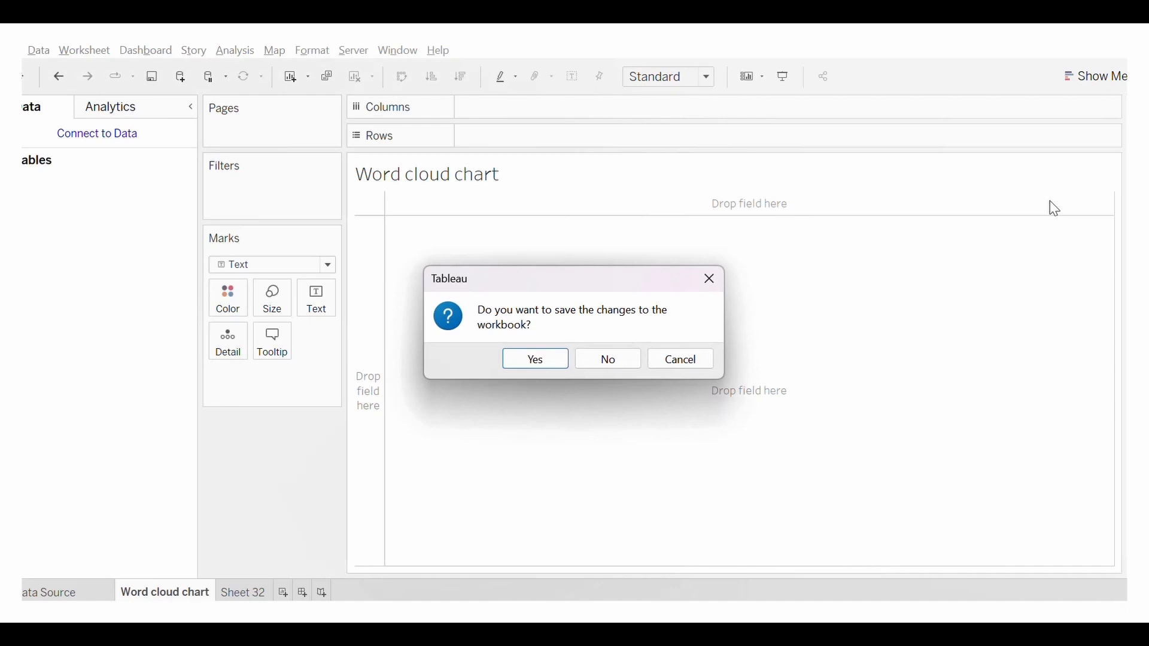
left_click(626, 365)
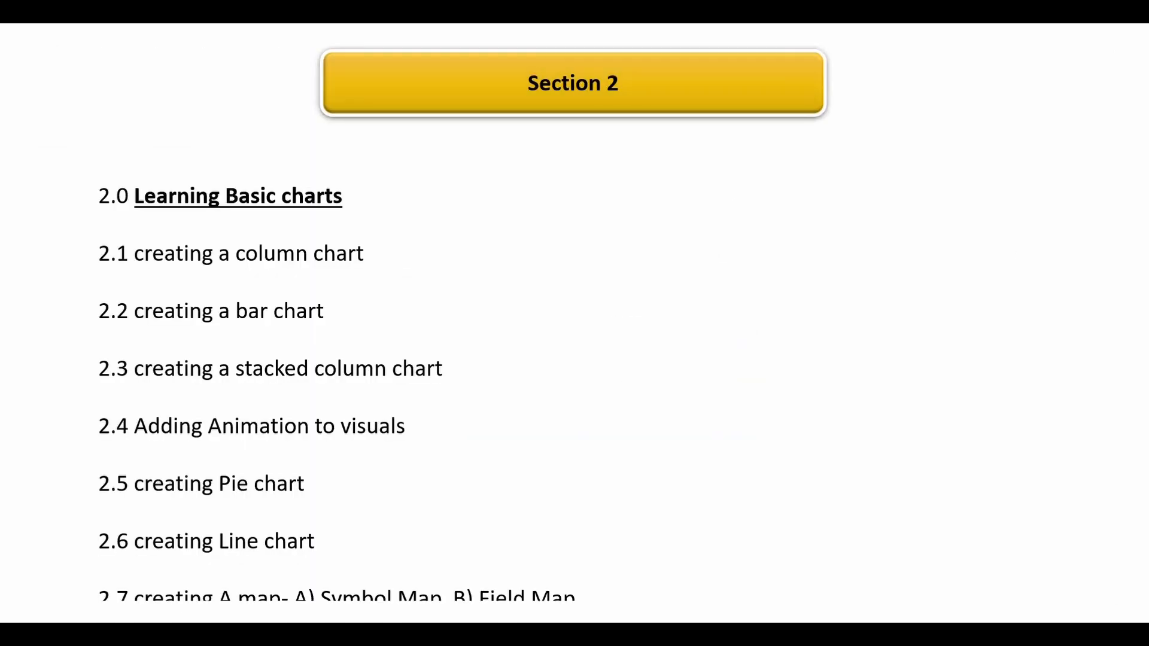
key("alt+Tab")
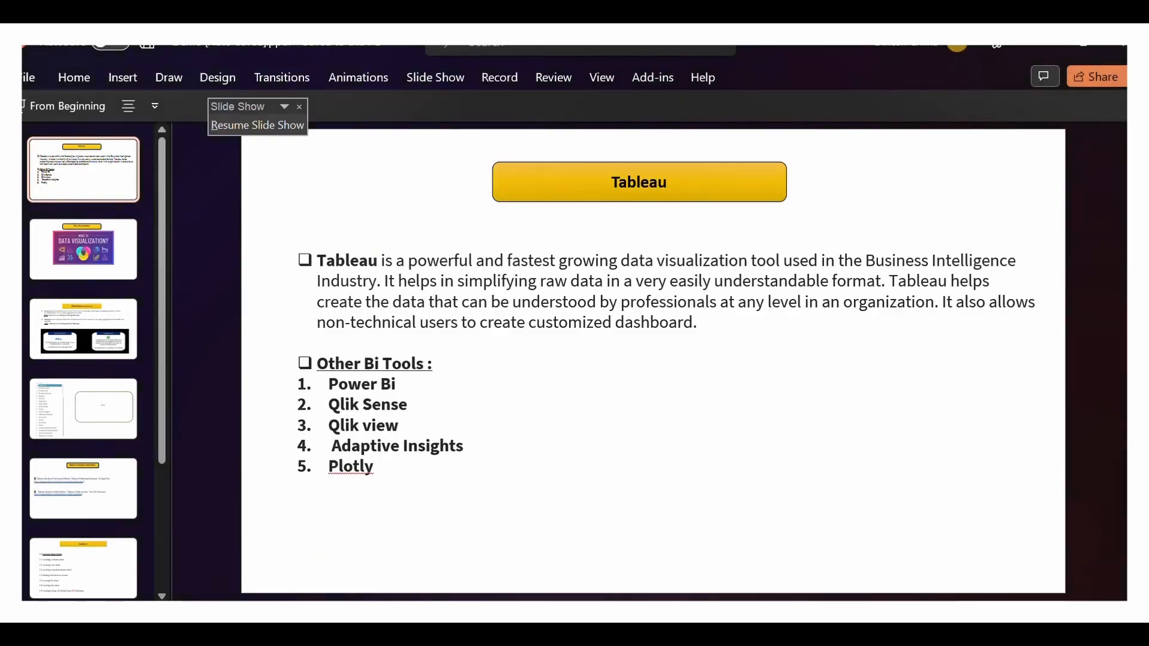
key("alt+Tab")
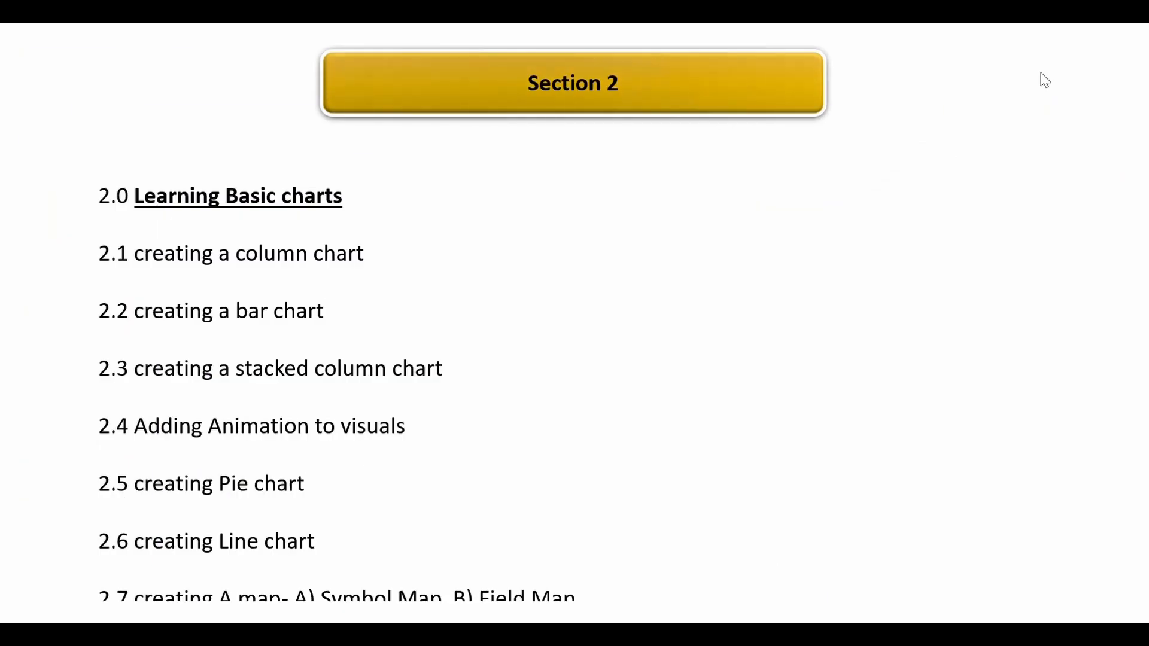
key("alt+Tab")
key("alt+Tab")
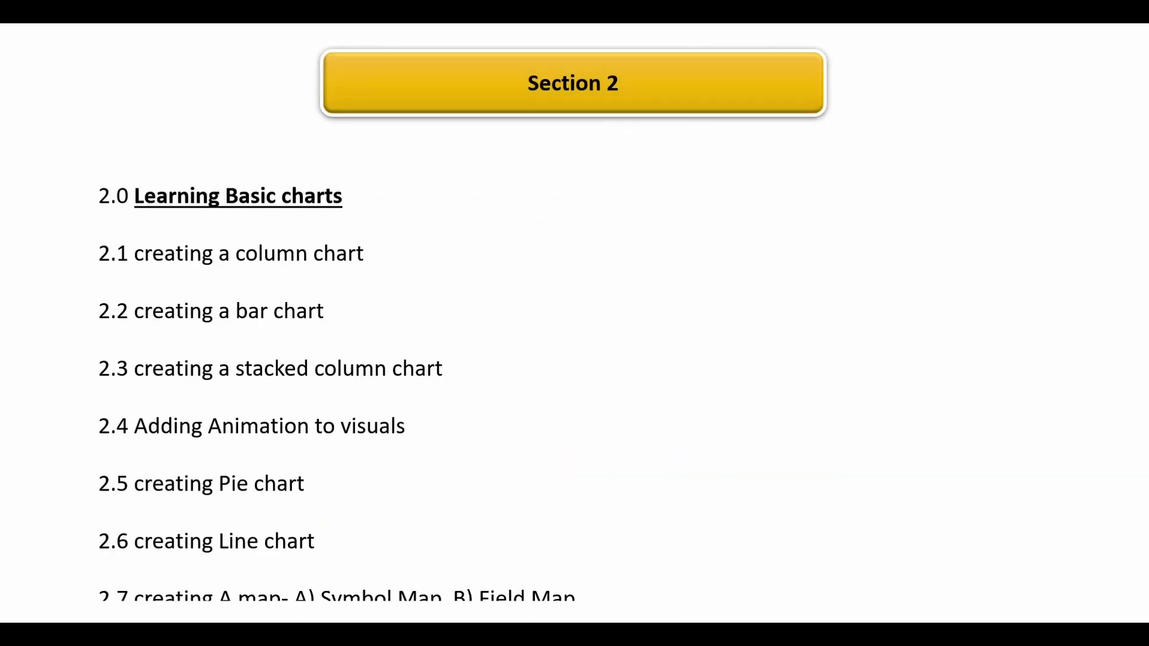
right_click(123, 276)
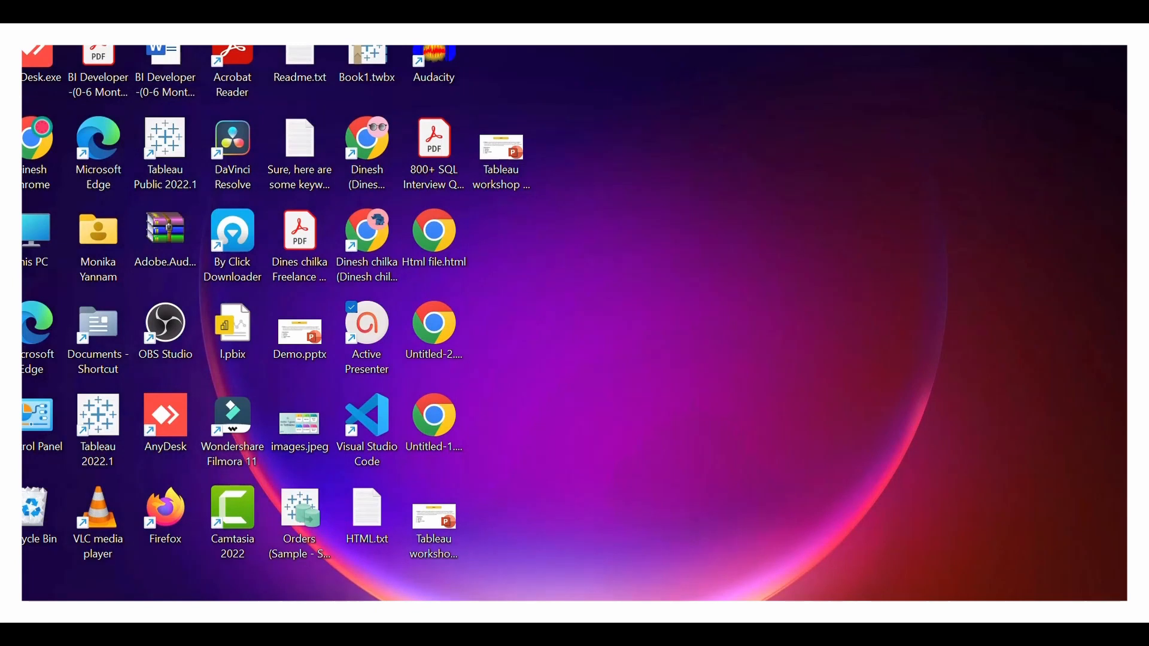
Launch Tableau 2022.1 and dismiss the recovered workbooks dialog without opening any backup copy.
key("super")
type("Tableau 2022.1")
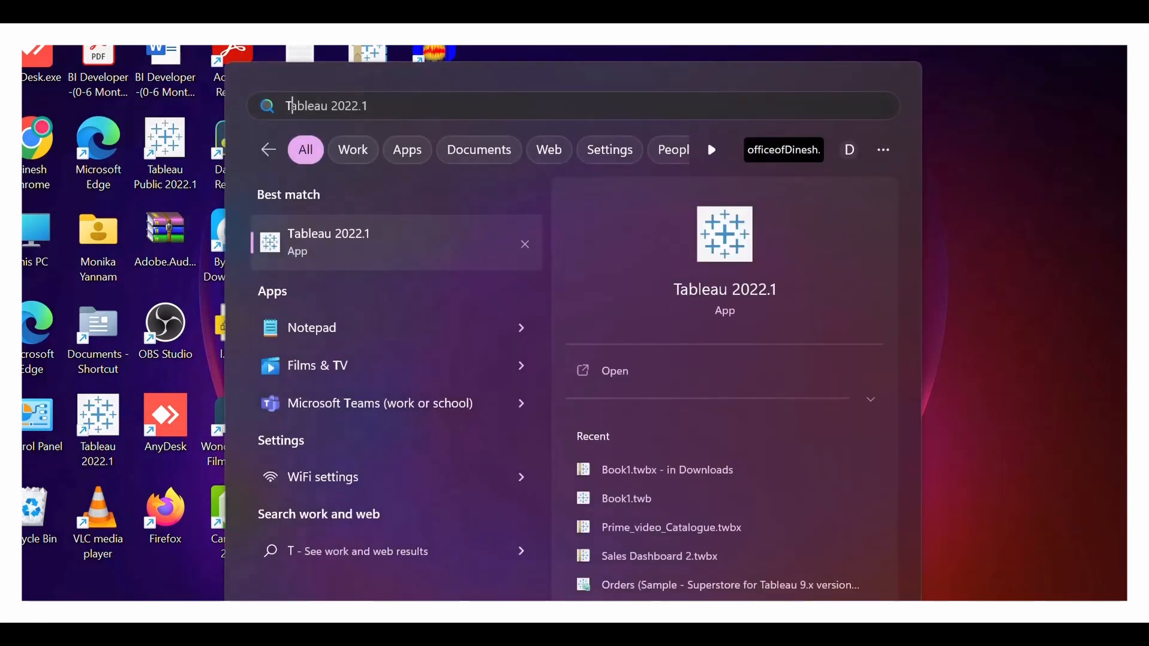
key("Return")
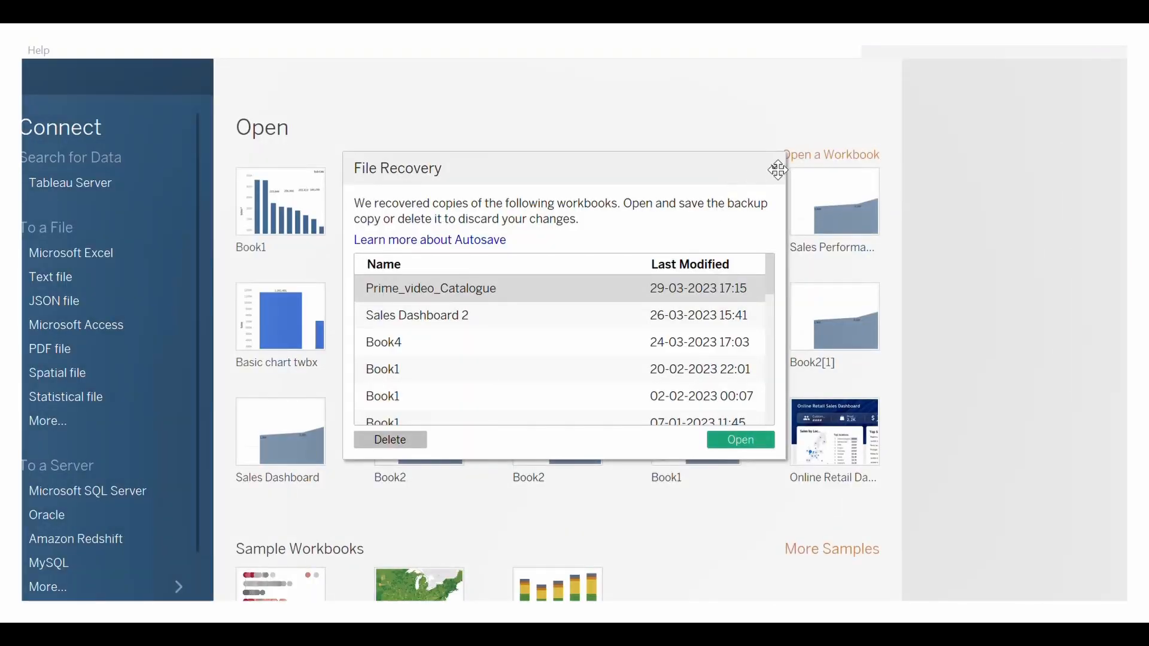
left_click(775, 168)
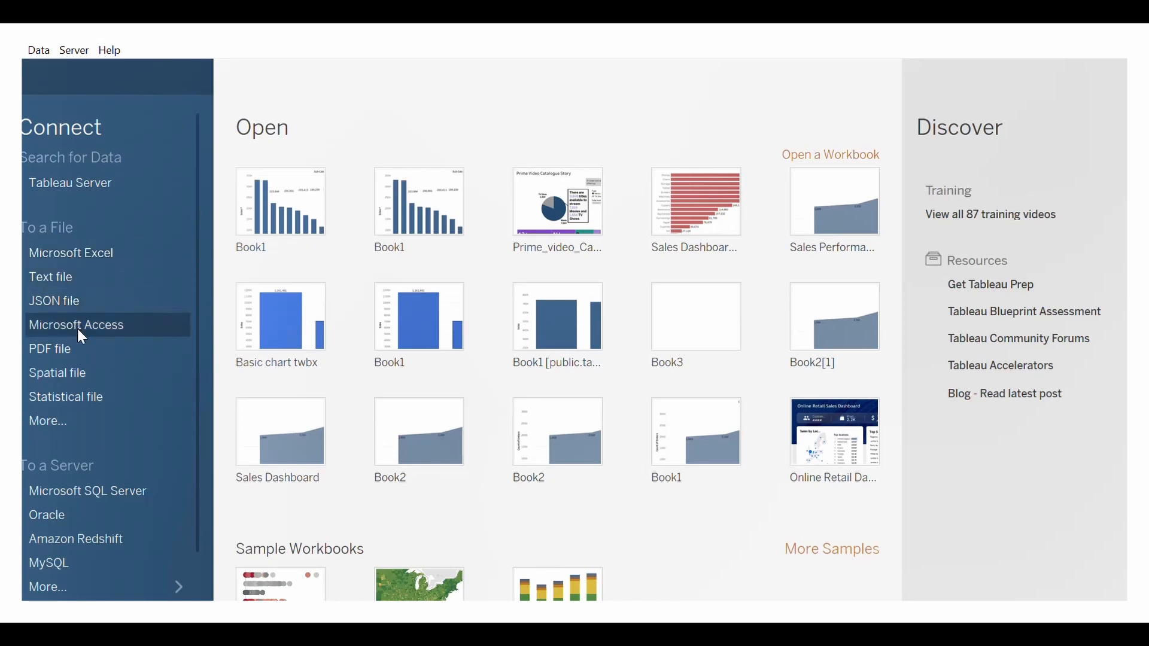
Show the full list of installed connectors and connect to the Microsoft Excel file Sample Superstore.xlsx.
left_click(180, 586)
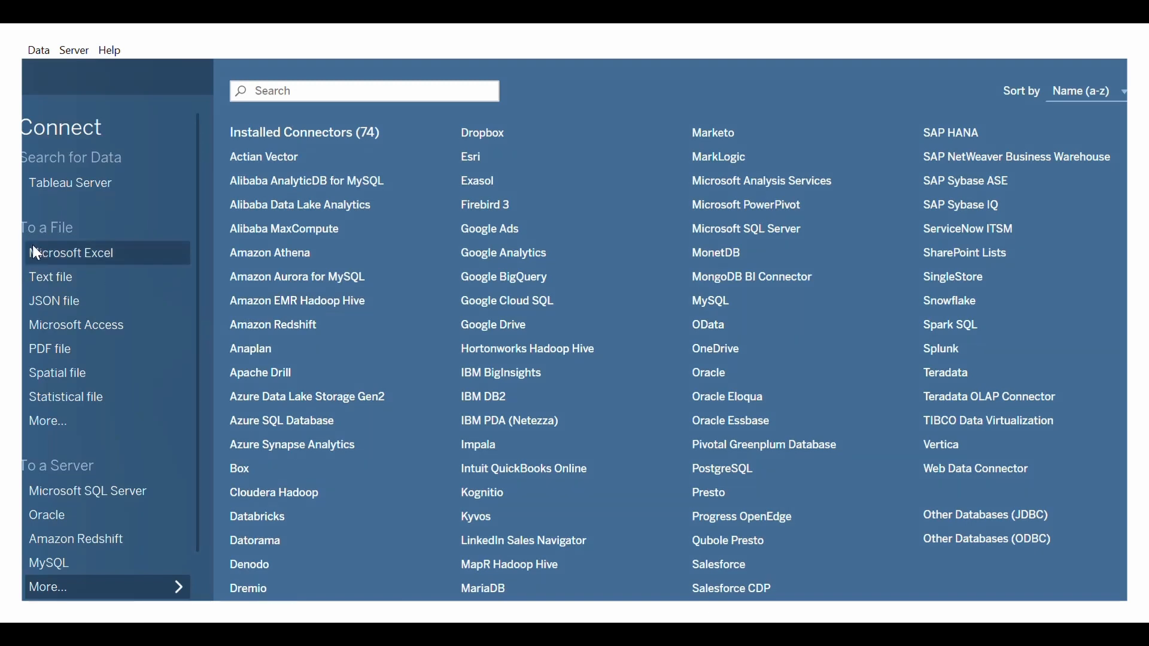
left_click(103, 257)
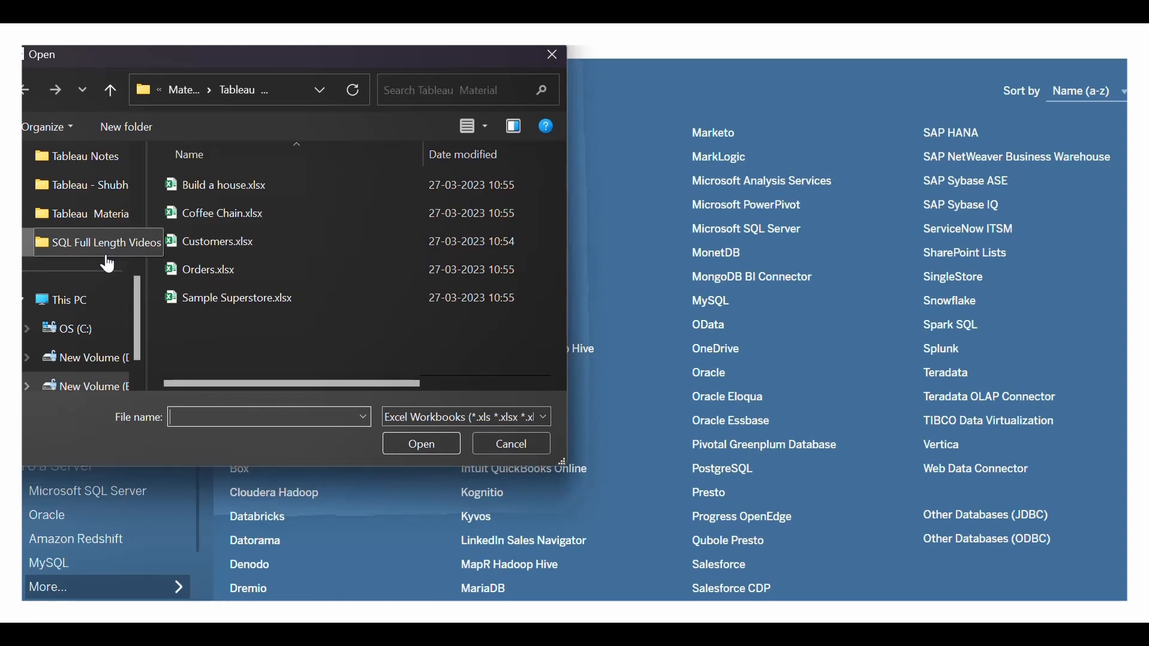
left_click(204, 304)
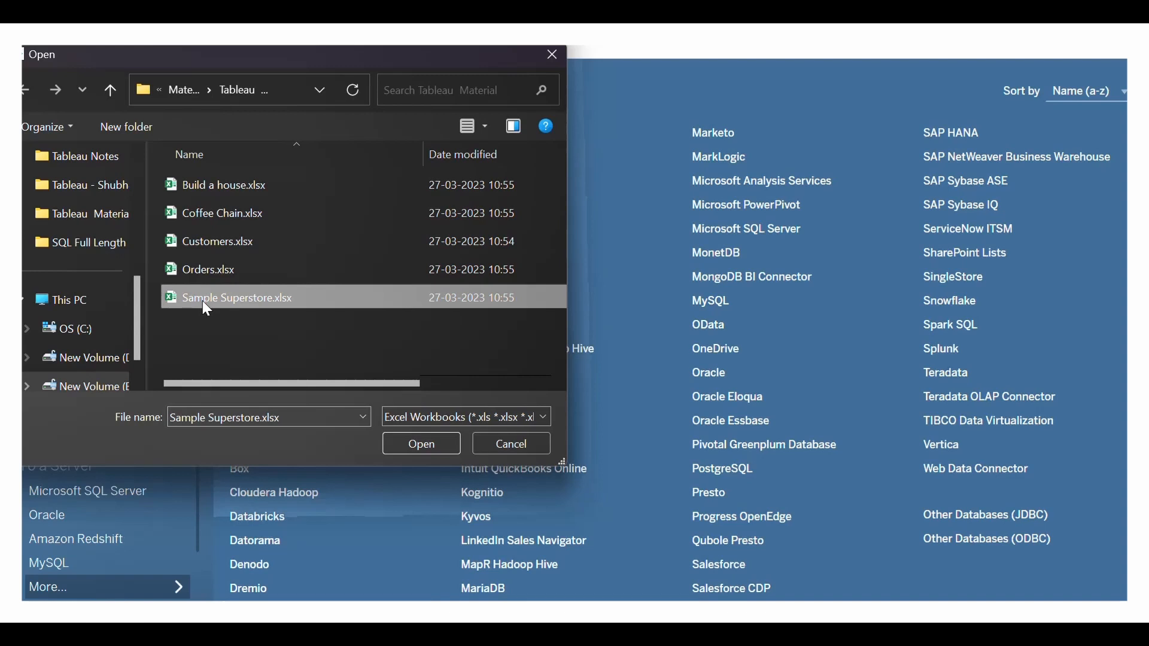
left_click(397, 444)
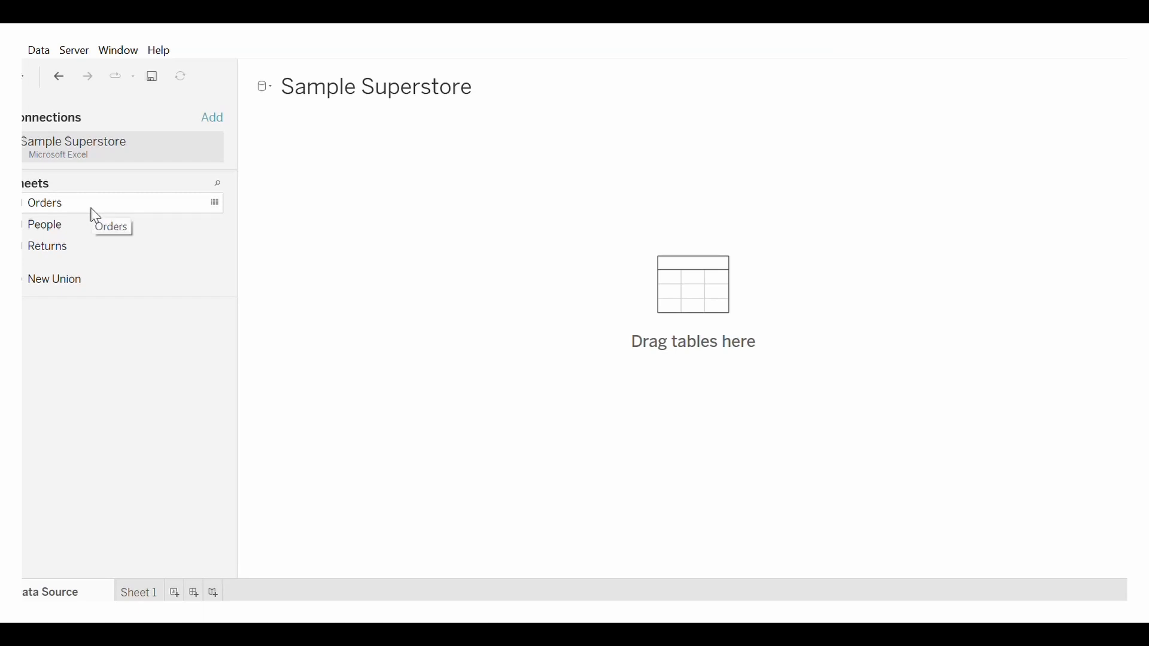
Add the Orders sheet to the data source canvas and enlarge the data preview area below it.
left_click_drag(96, 215, 392, 220)
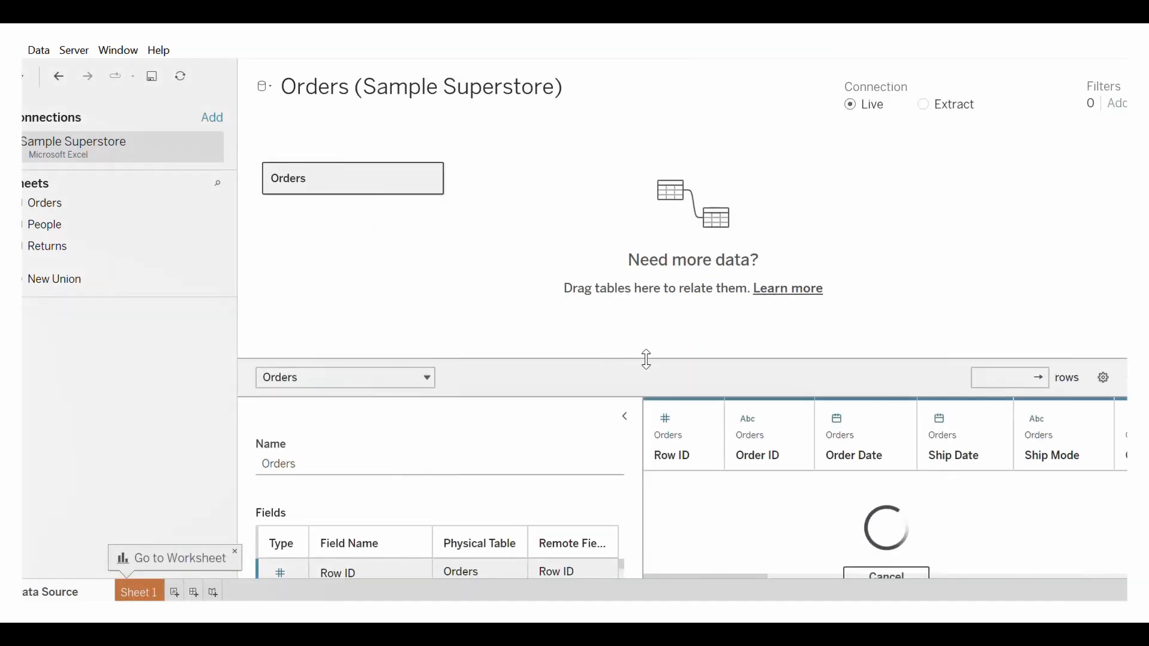
left_click_drag(646, 359, 655, 320)
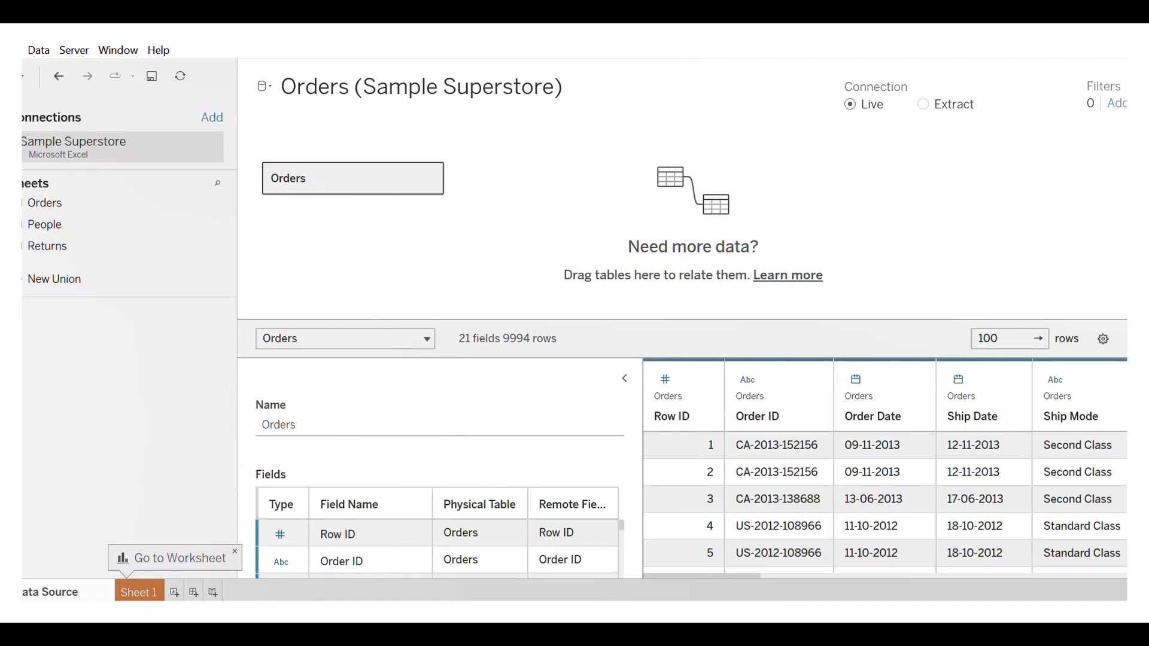
Switch to File Explorer and look through the Tableau Notes folder for the source Excel file.
key("super")
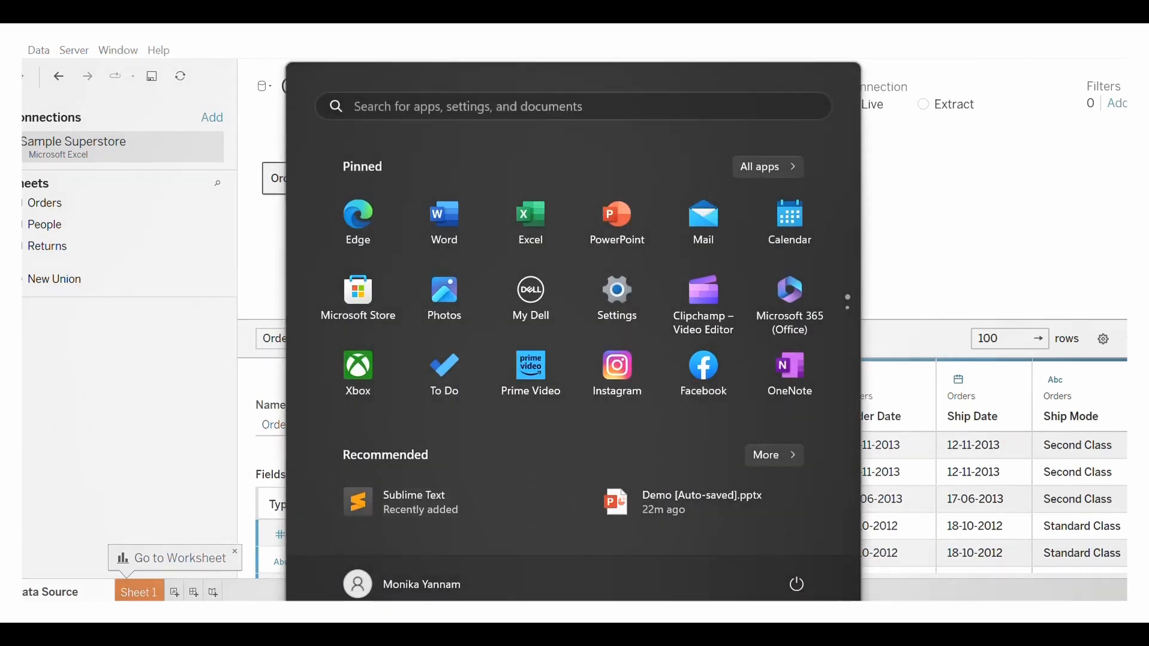
left_click(687, 640)
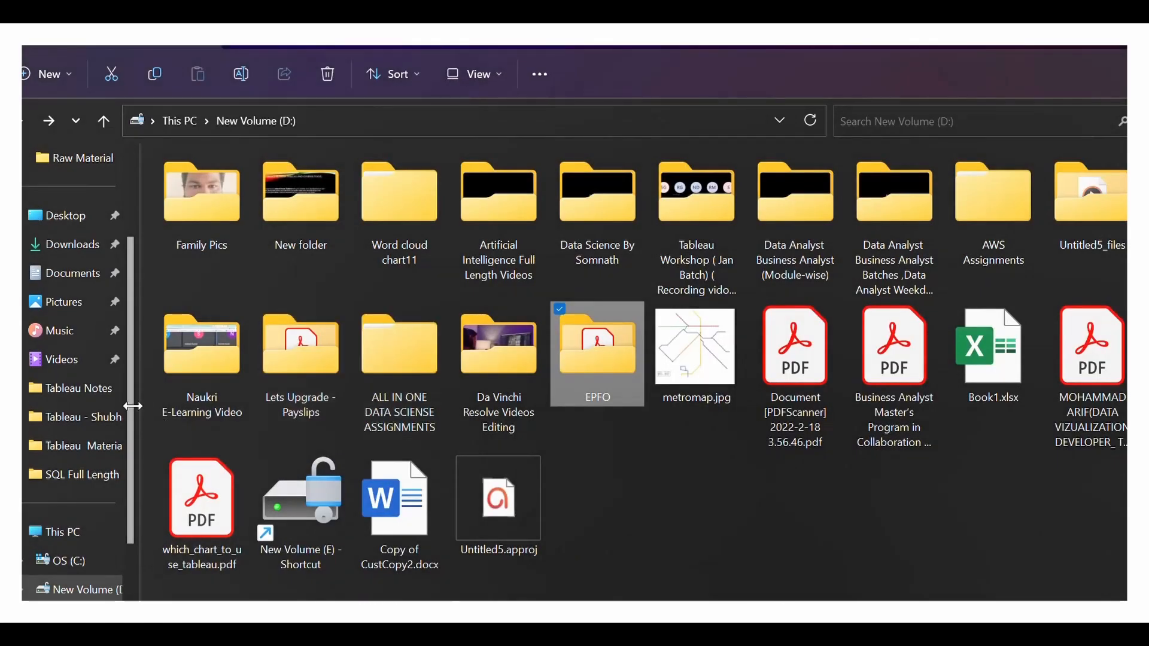
left_click(89, 389)
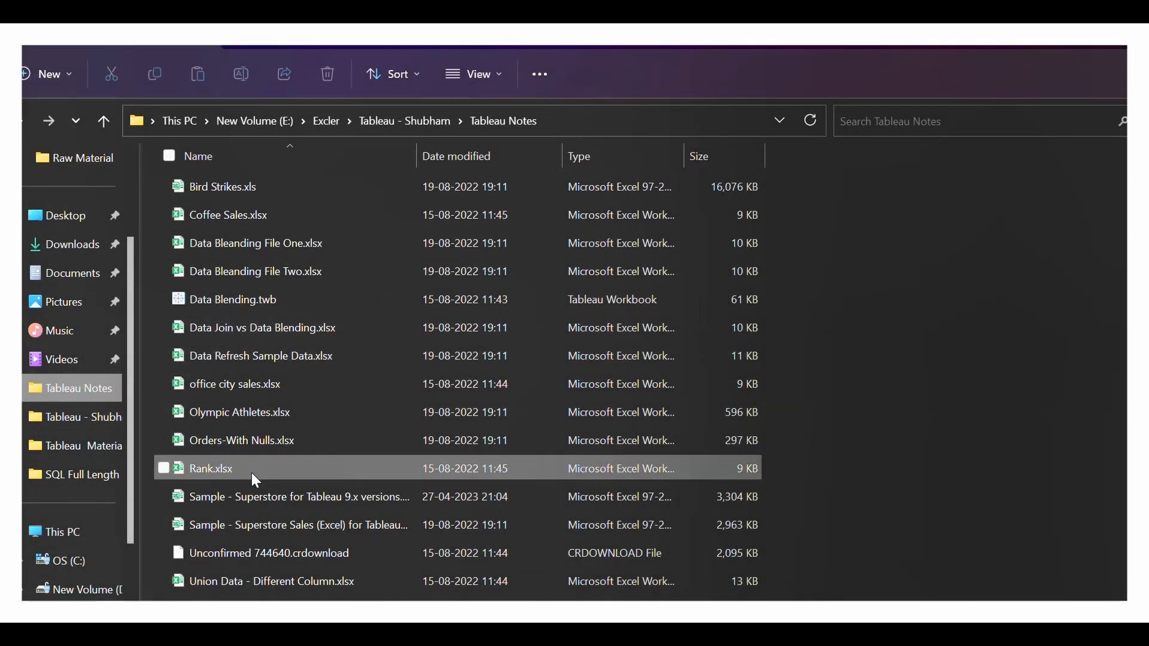
scroll(255, 496, "down", 2)
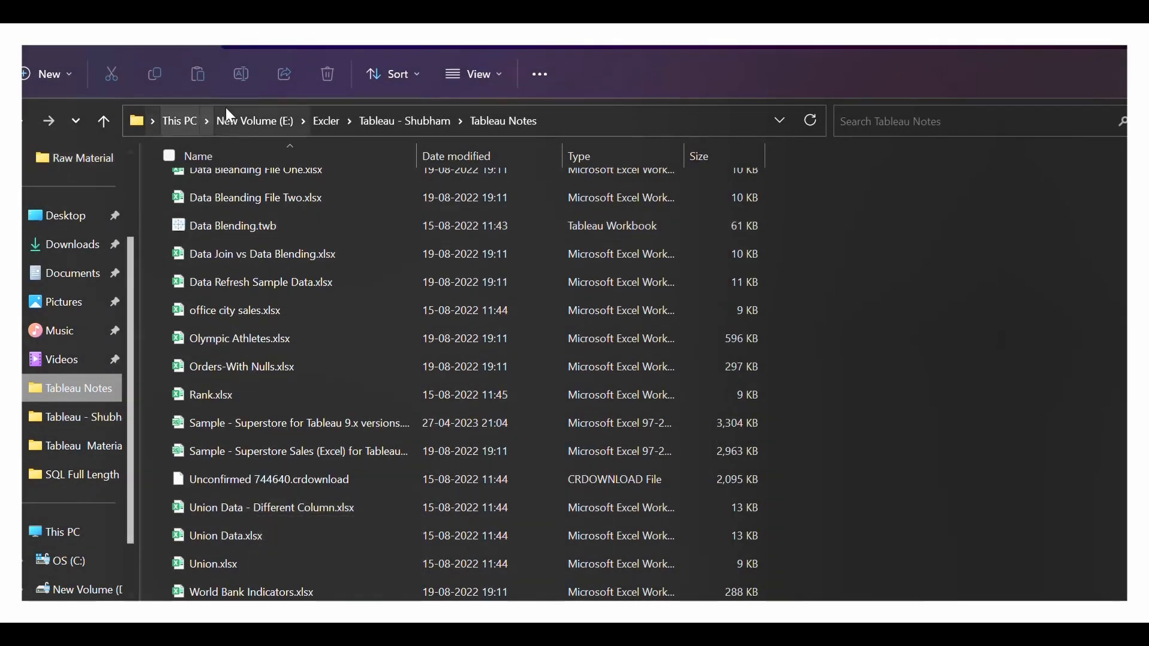
Browse from the Excler folder on drive E: to the Tableau Material folder inside Material.
left_click(253, 121)
double_click(334, 175)
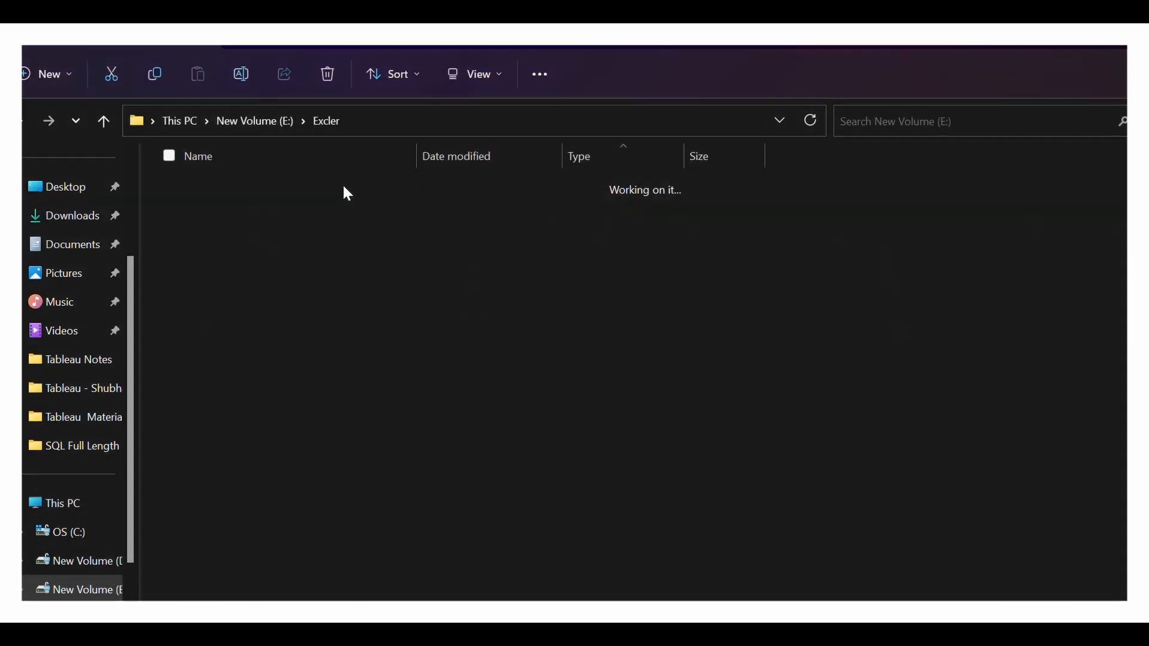
scroll(330, 538, "down", 4)
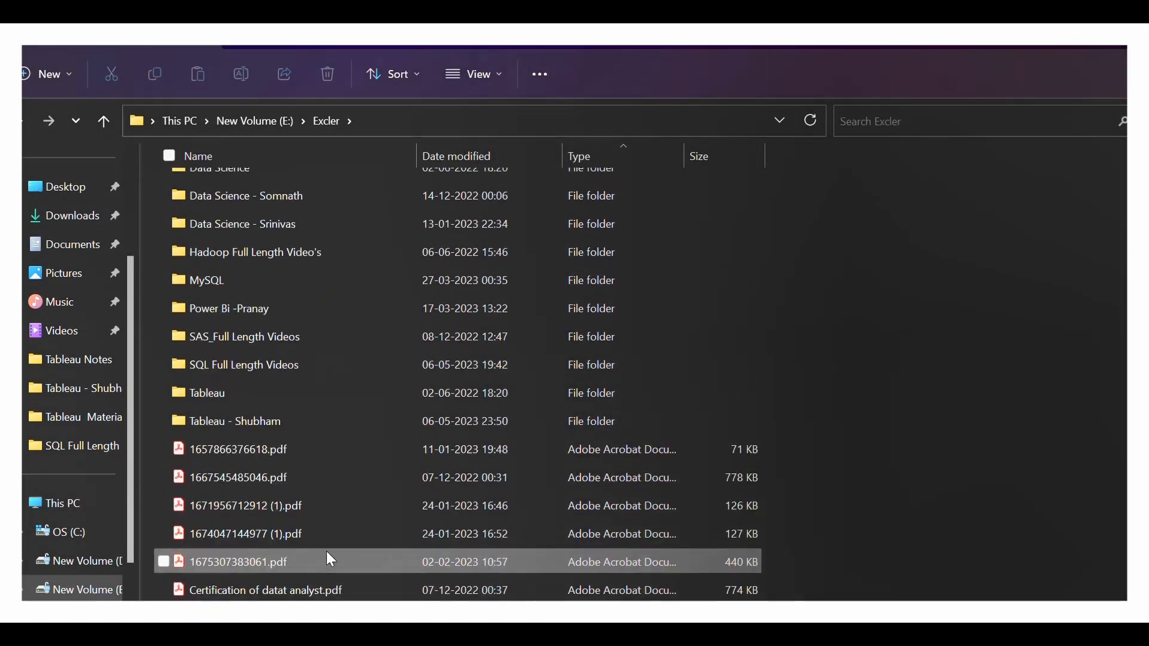
double_click(302, 421)
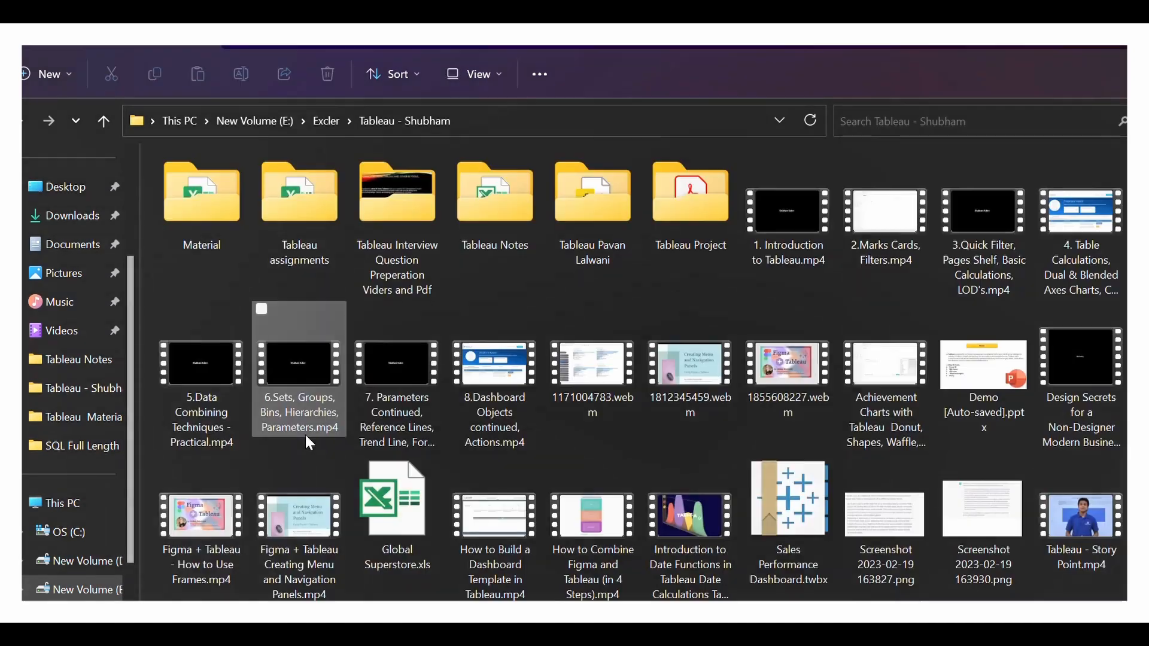
double_click(228, 236)
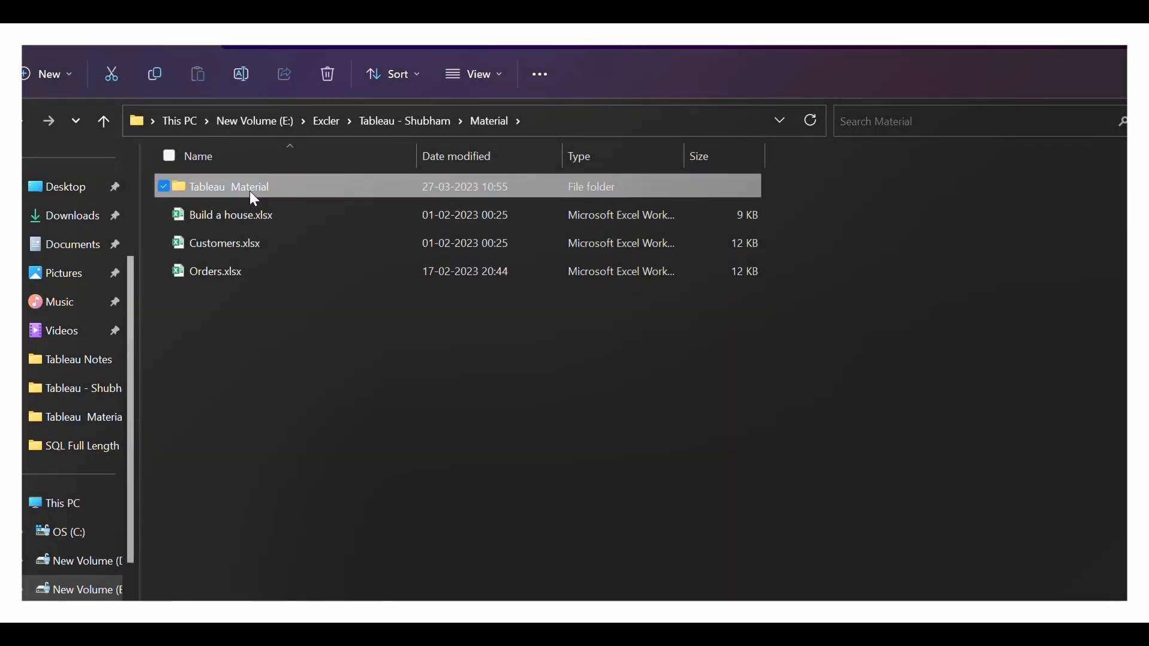
double_click(249, 193)
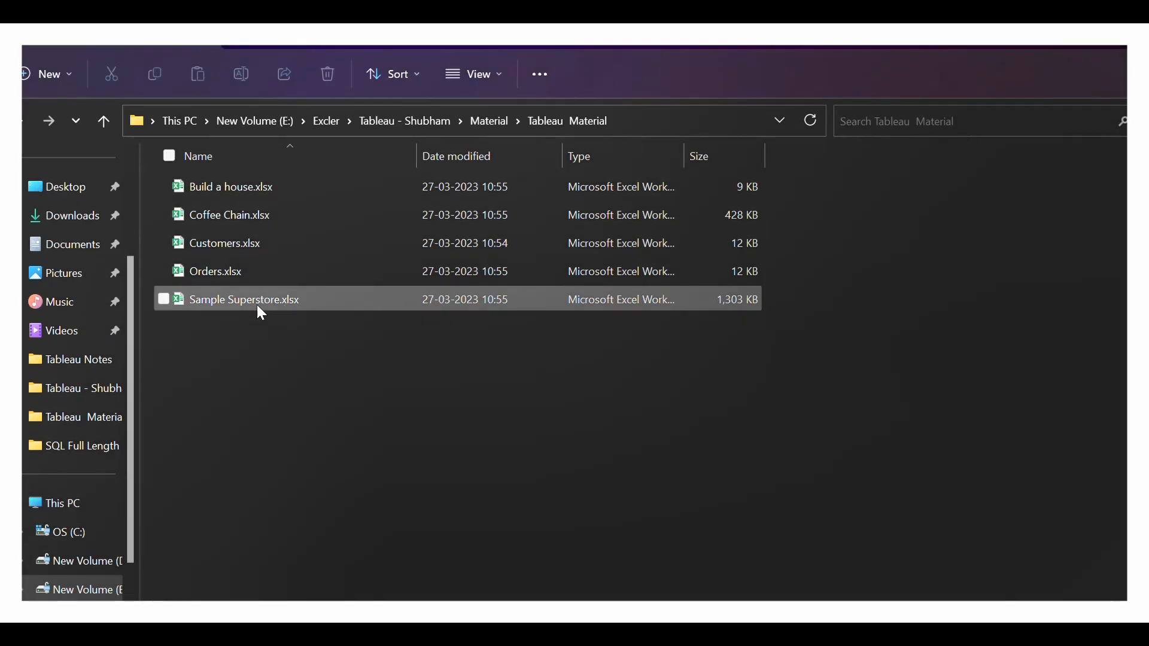
Open Sample Superstore.xlsx in Excel, enable editing and maximize its window.
left_click(259, 308)
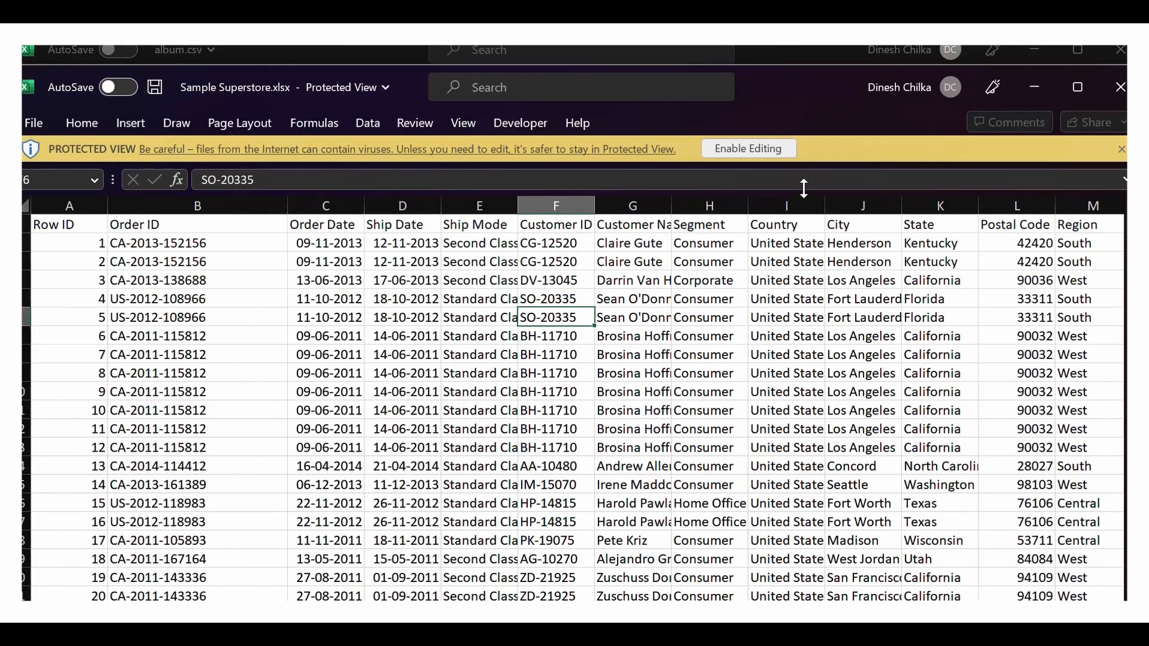
left_click(761, 148)
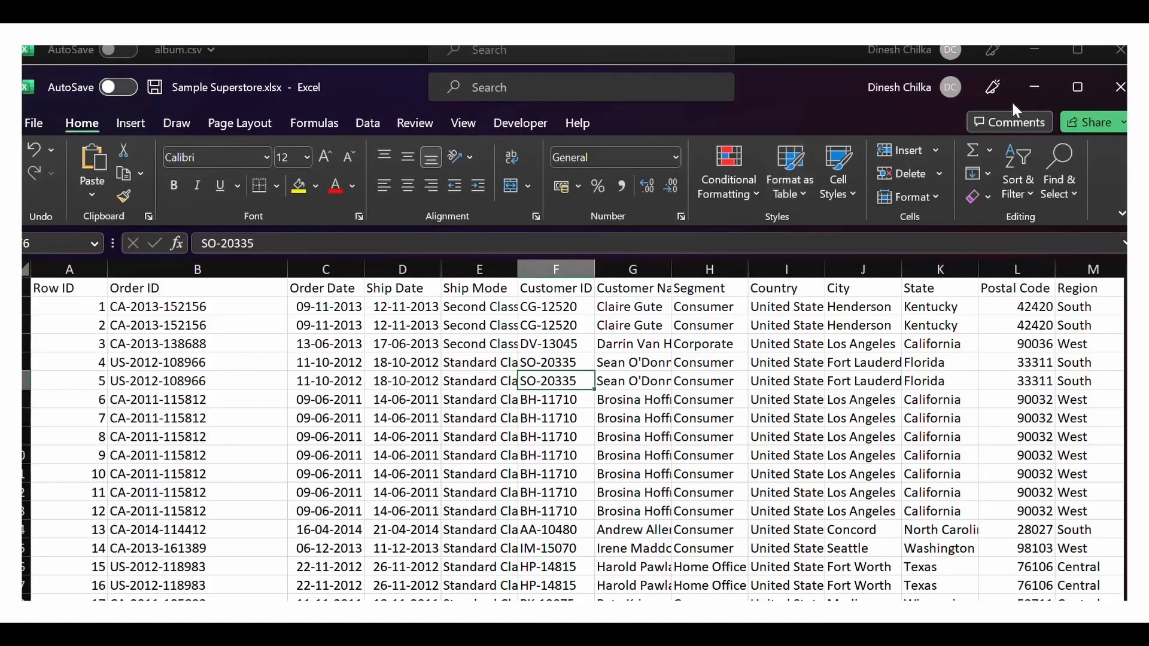
left_click(1066, 86)
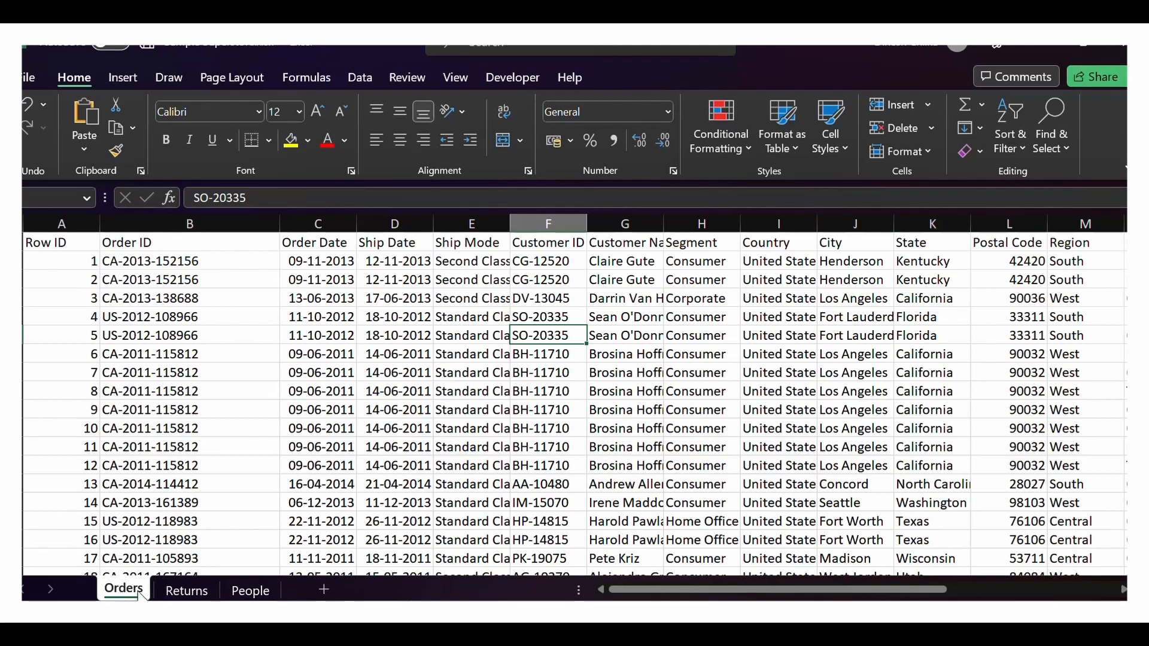
Examine the contents of the Returns and People sheets and return to the Orders sheet.
left_click(187, 591)
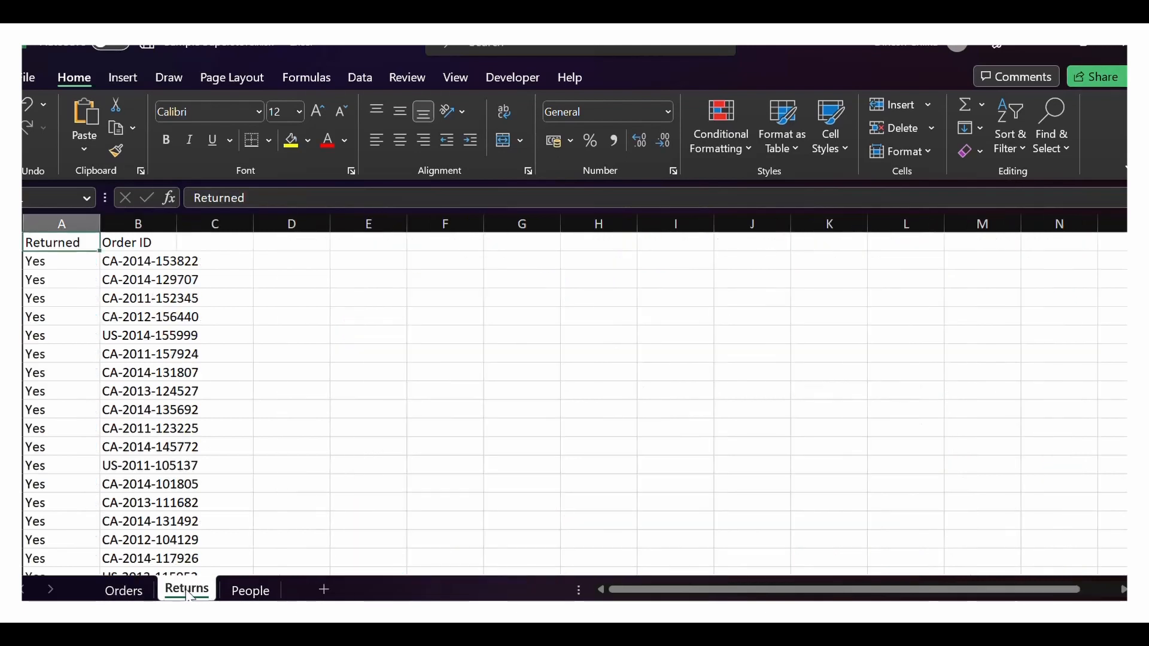
left_click(247, 591)
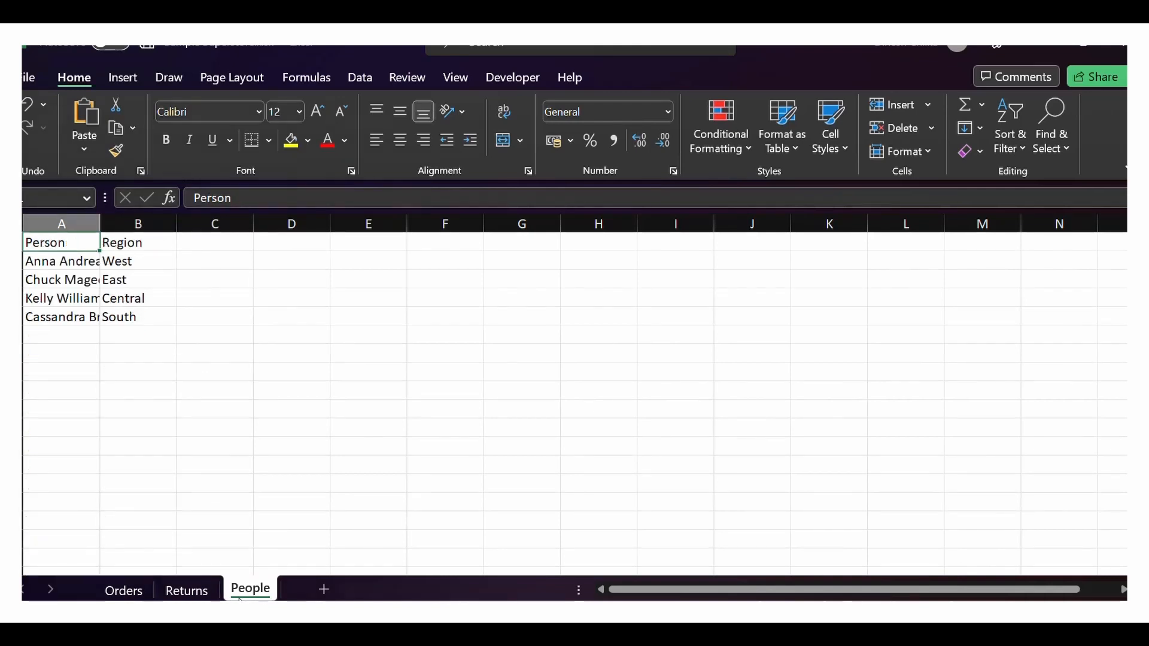
left_click(212, 595)
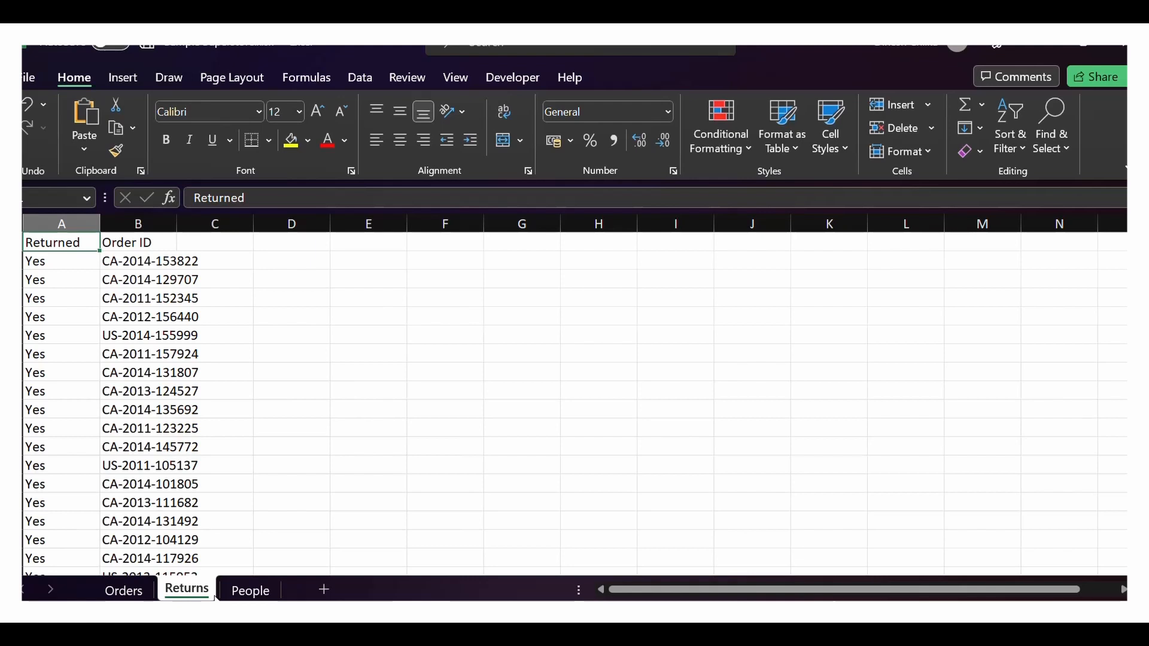
left_click(124, 591)
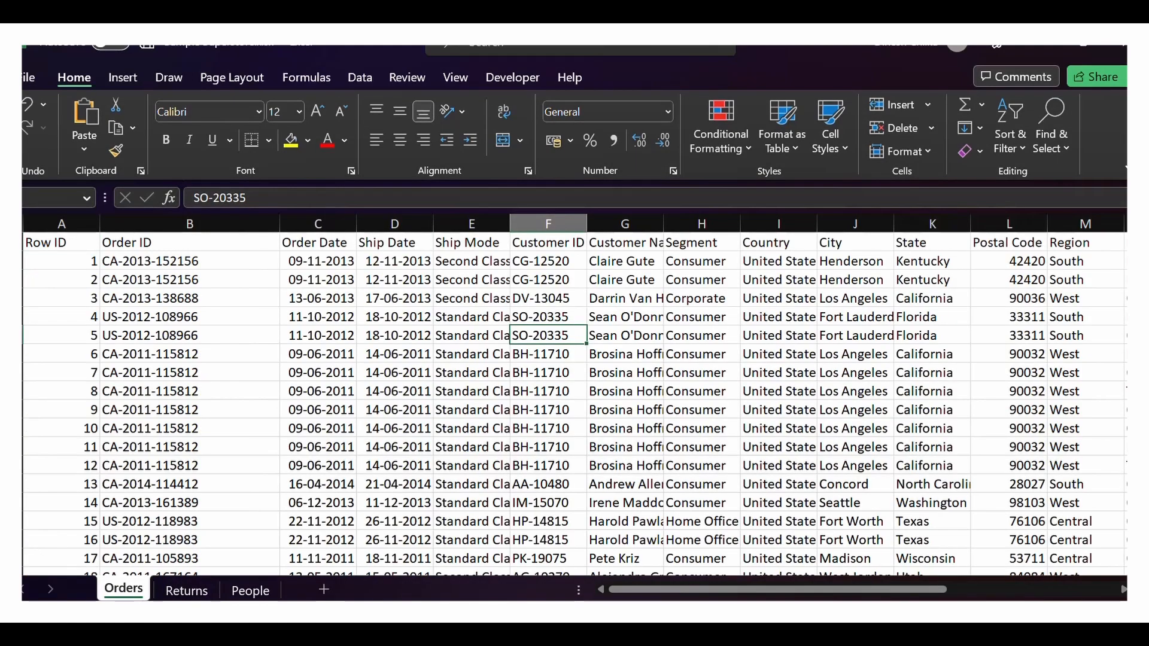
Compare the sheet list in Tableau's data source with the Excel workbook's sheets, viewing the People sheet in Excel.
key("alt+Tab")
key("Tab")
key("Tab")
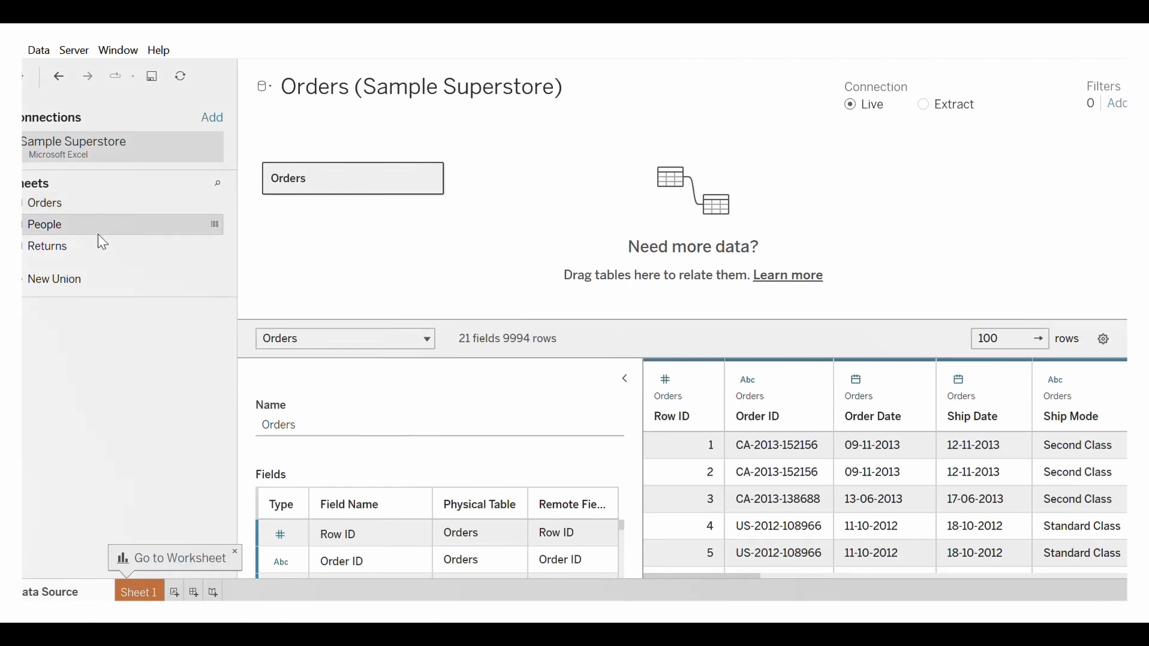
key("alt+Tab")
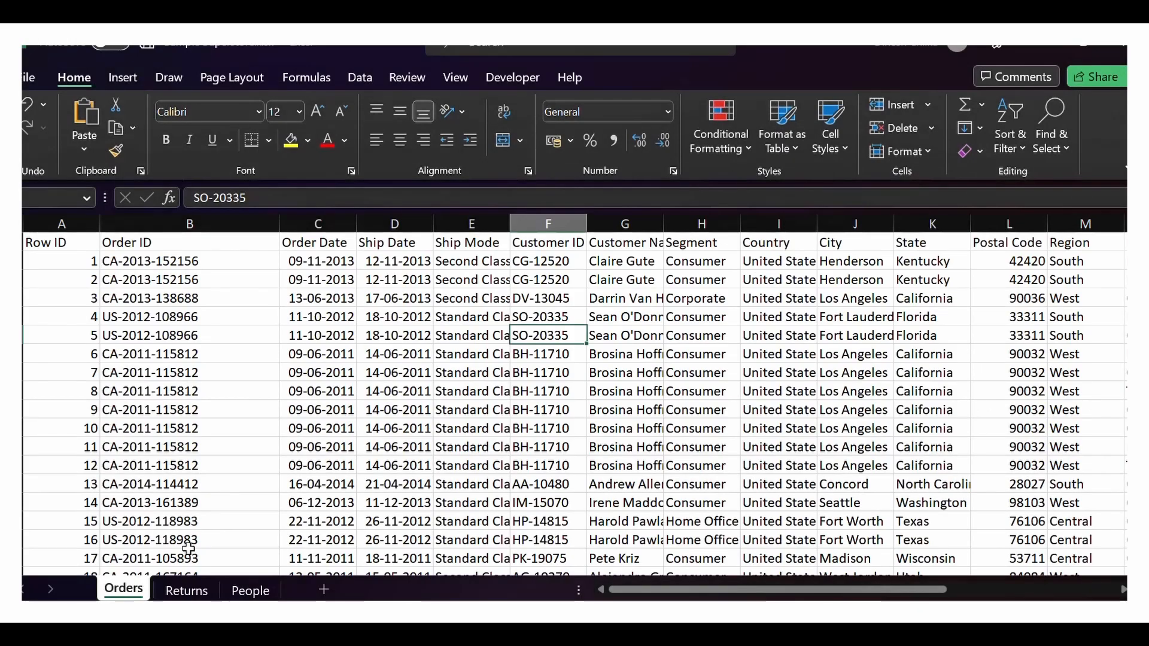
left_click(249, 590)
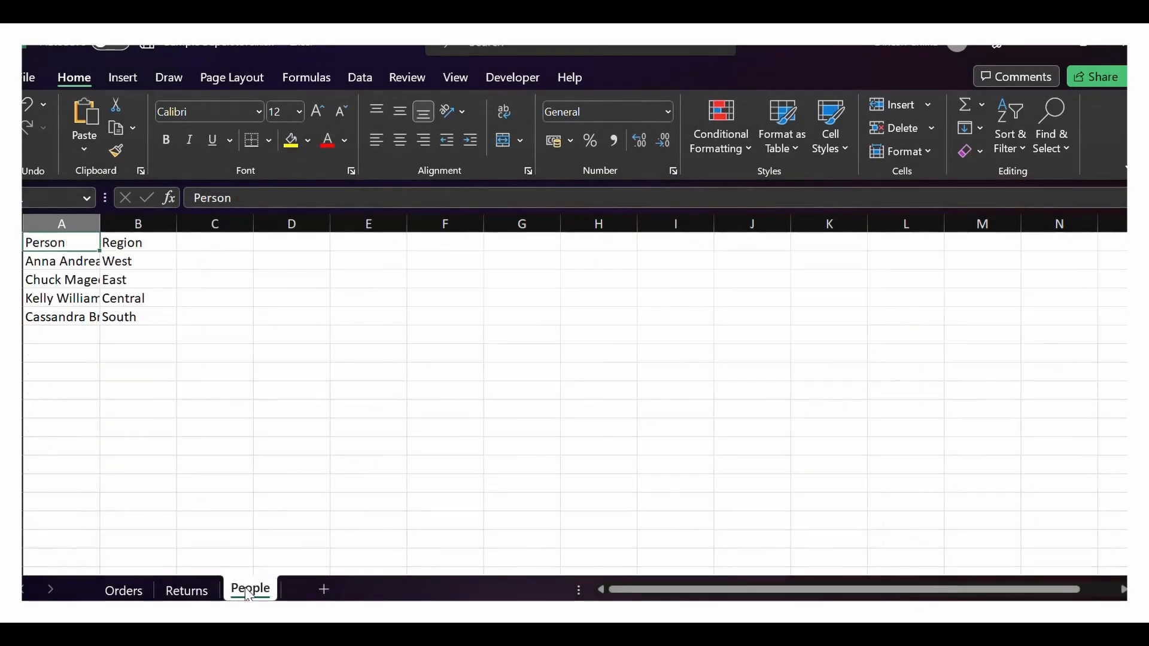
Switch to Tableau, enlarge the data preview of the Orders table and select its Order ID column.
key("alt+Tab")
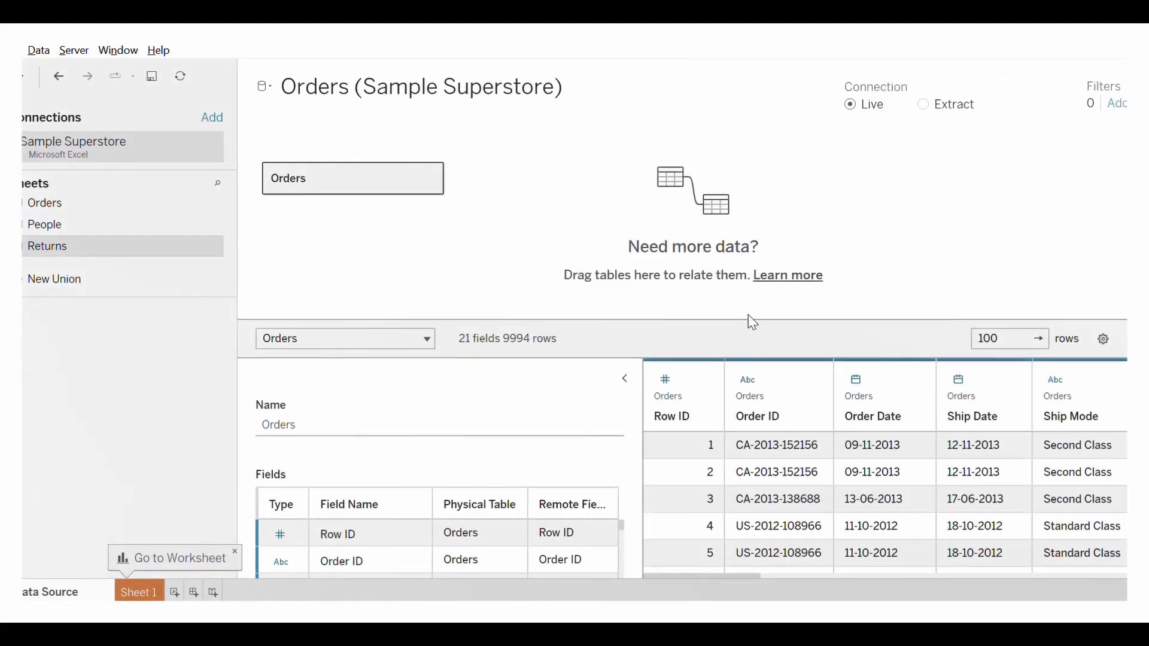
left_click_drag(745, 323, 744, 223)
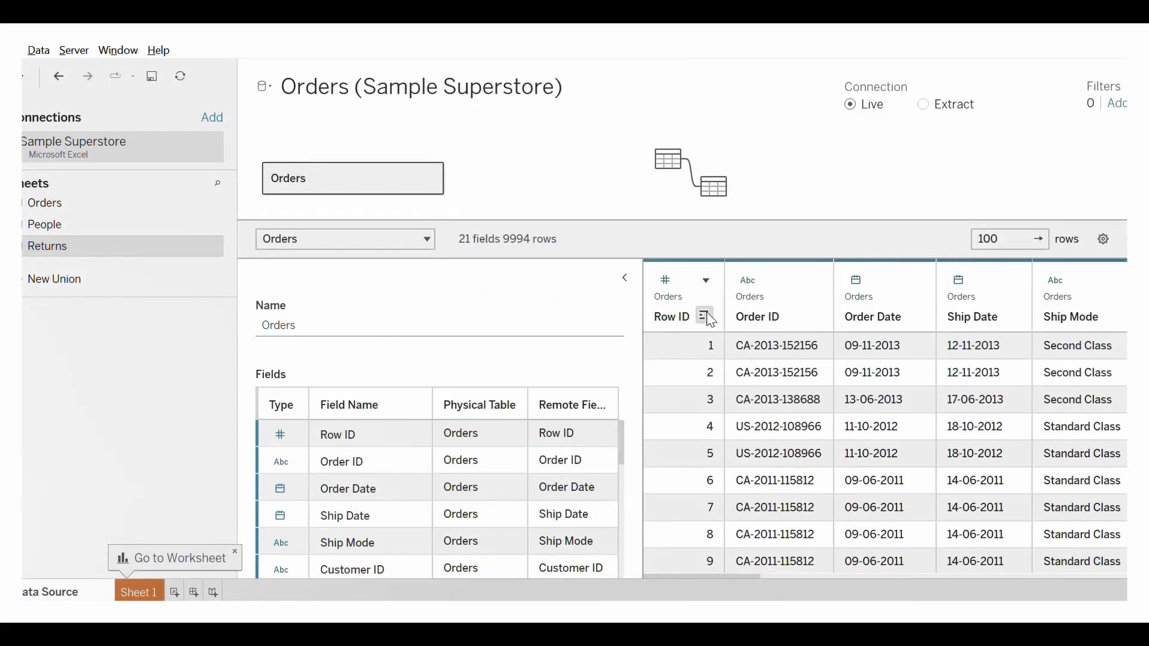
left_click(737, 322)
left_click(739, 324)
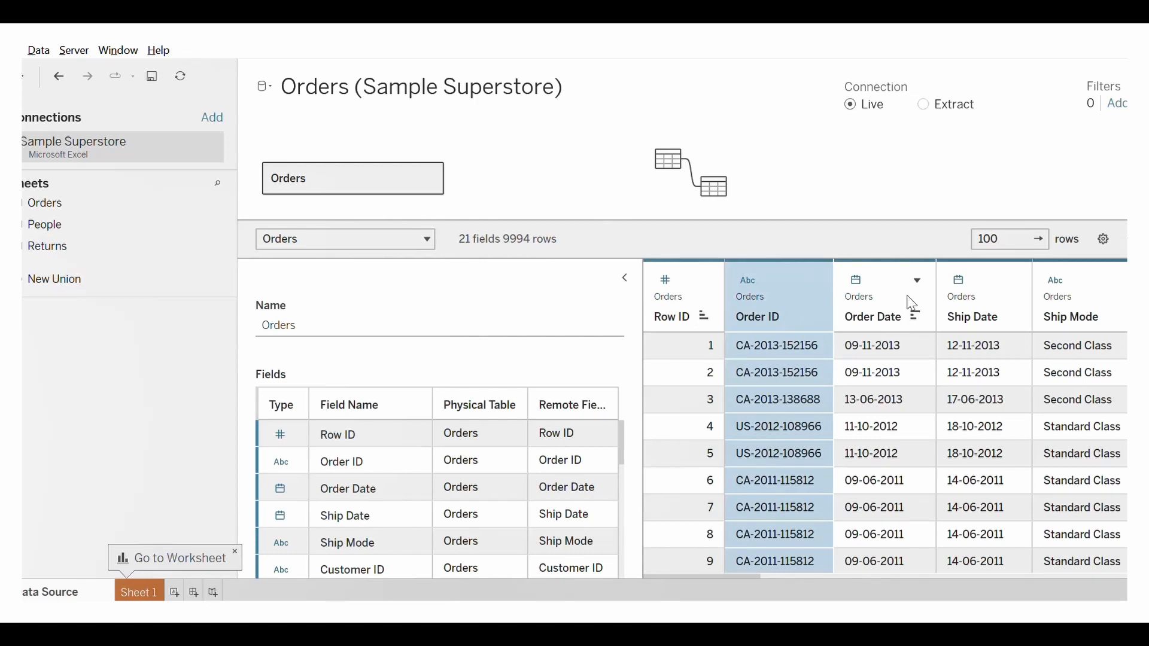
Switch to Excel and review the column headers across the Orders sheet, starting with Row ID, Order ID and Order Date.
key("alt+Tab")
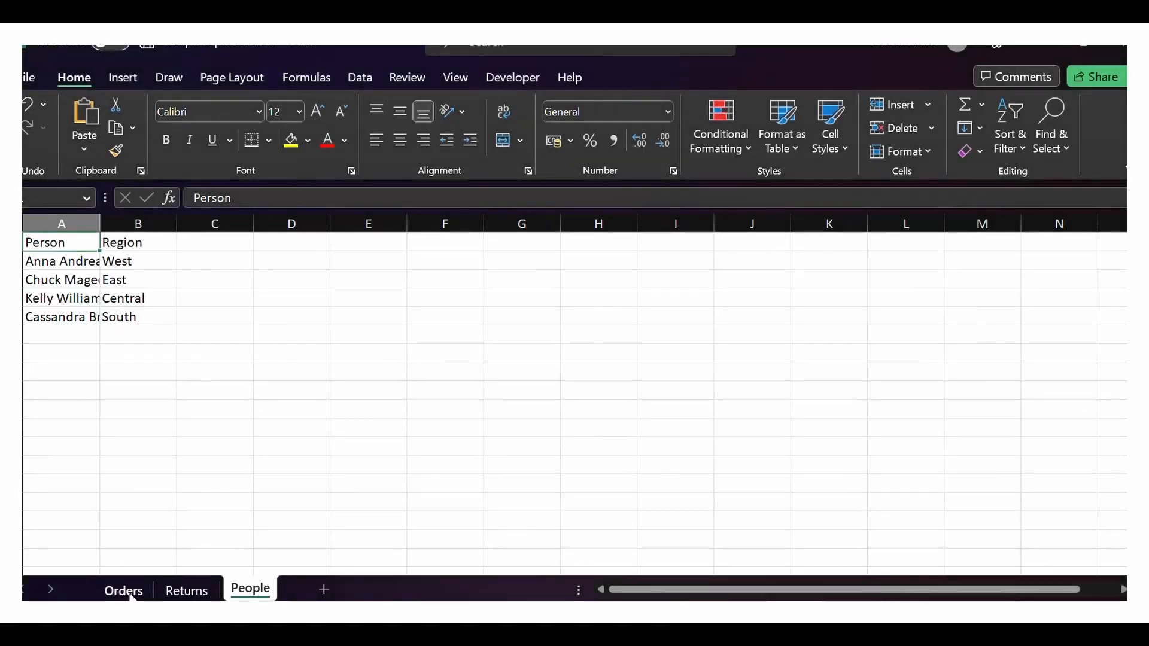
left_click(124, 590)
left_click(57, 242)
left_click(154, 242)
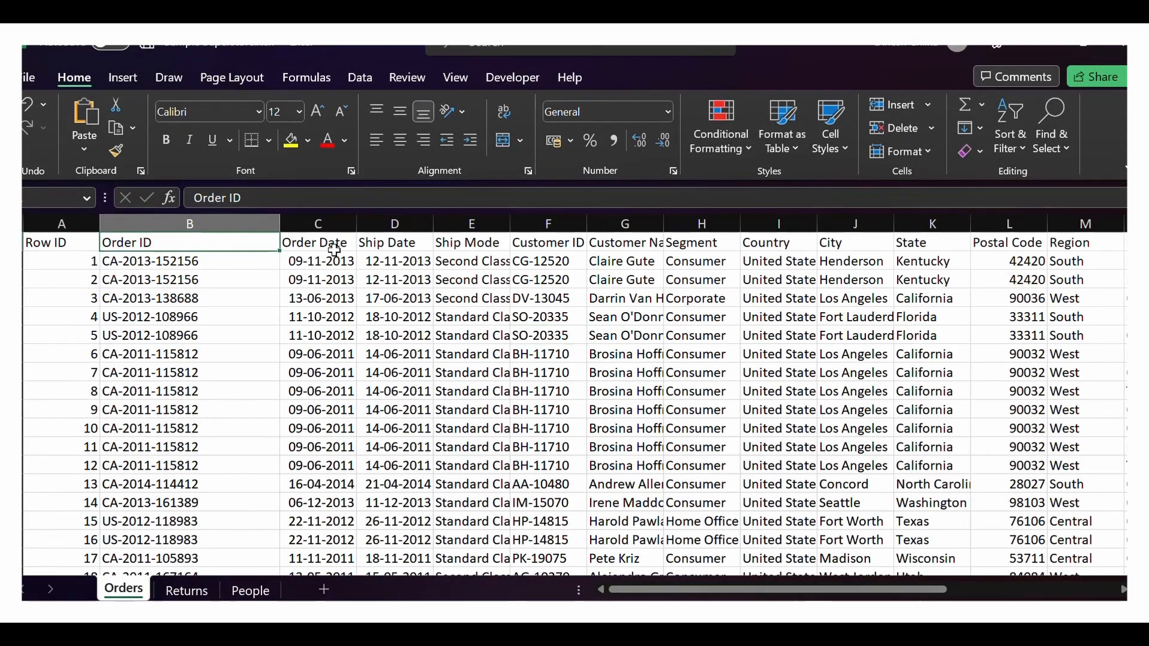
left_click(334, 245)
left_click_drag(834, 590, 1084, 567)
left_click(1059, 243)
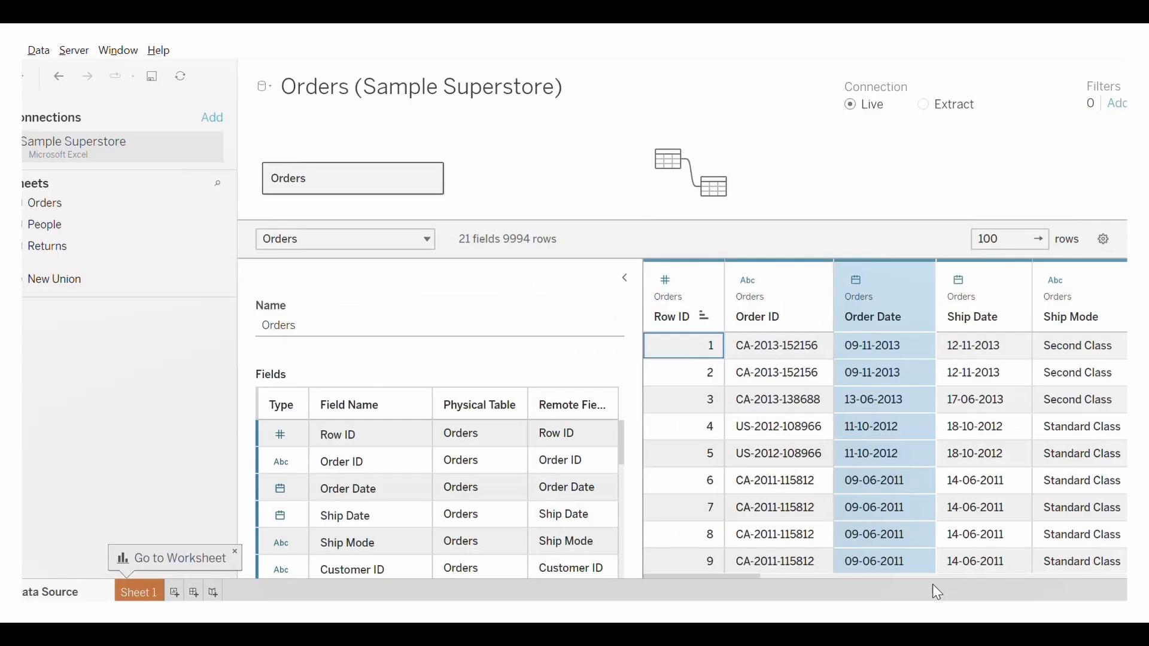
Examine the Orders preview's columns in Tableau through Profit, dismiss the Go to Worksheet hint and return to the first columns.
left_click_drag(752, 577, 809, 574)
left_click_drag(965, 562, 1103, 573)
left_click(1109, 303)
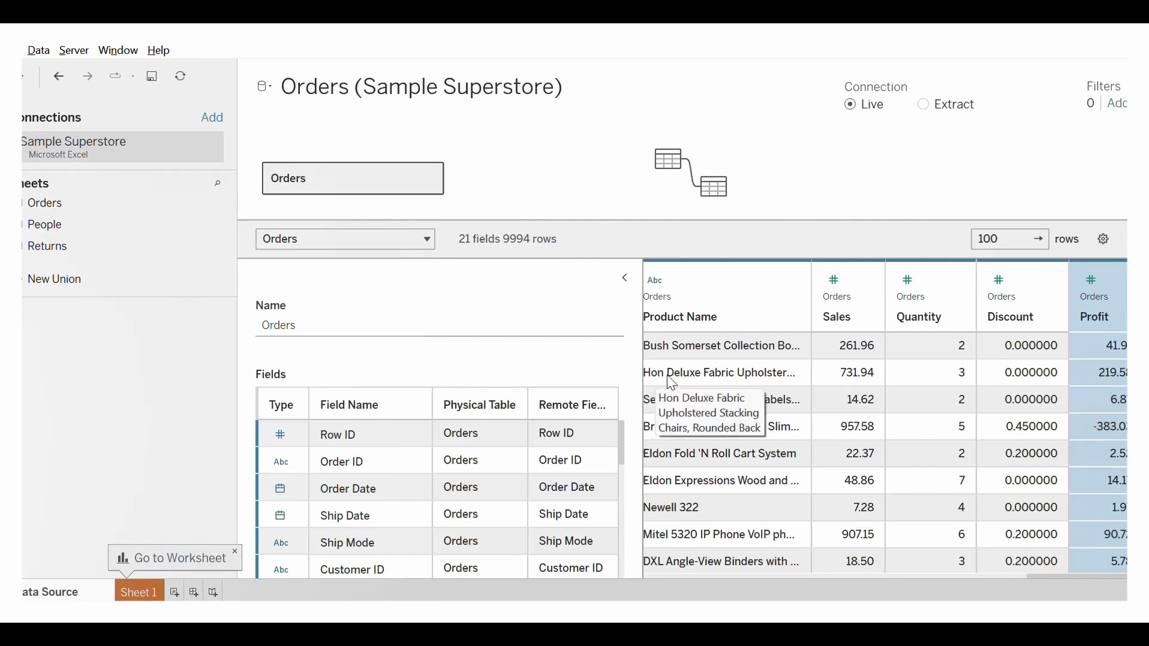
left_click(234, 550)
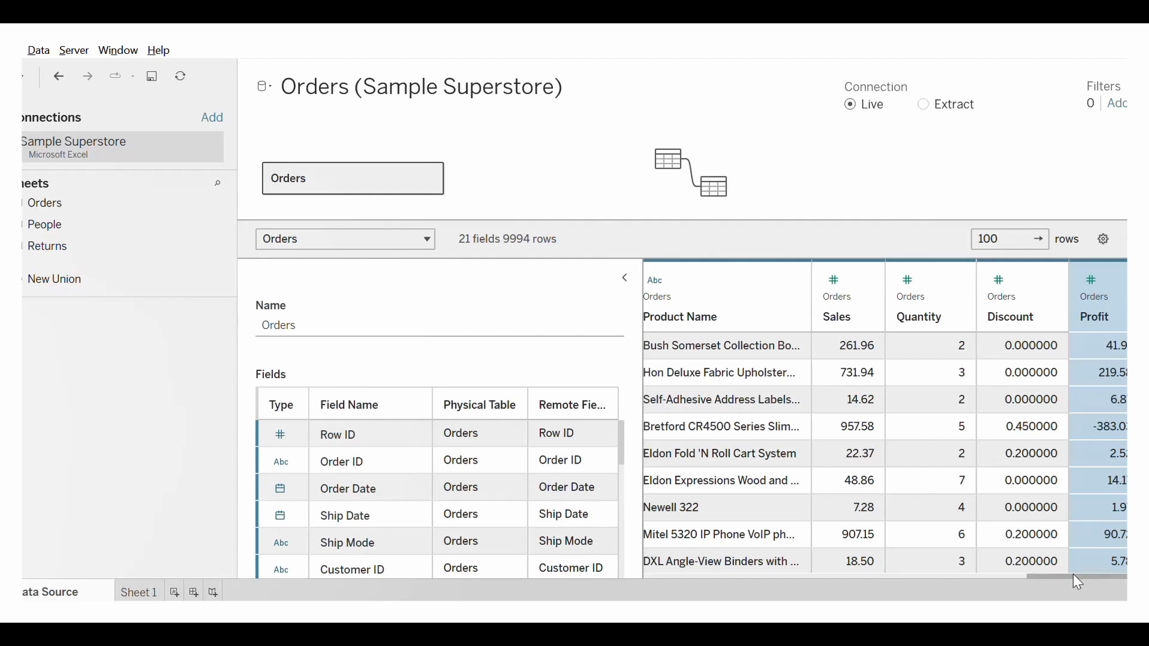
left_click_drag(1072, 573, 685, 585)
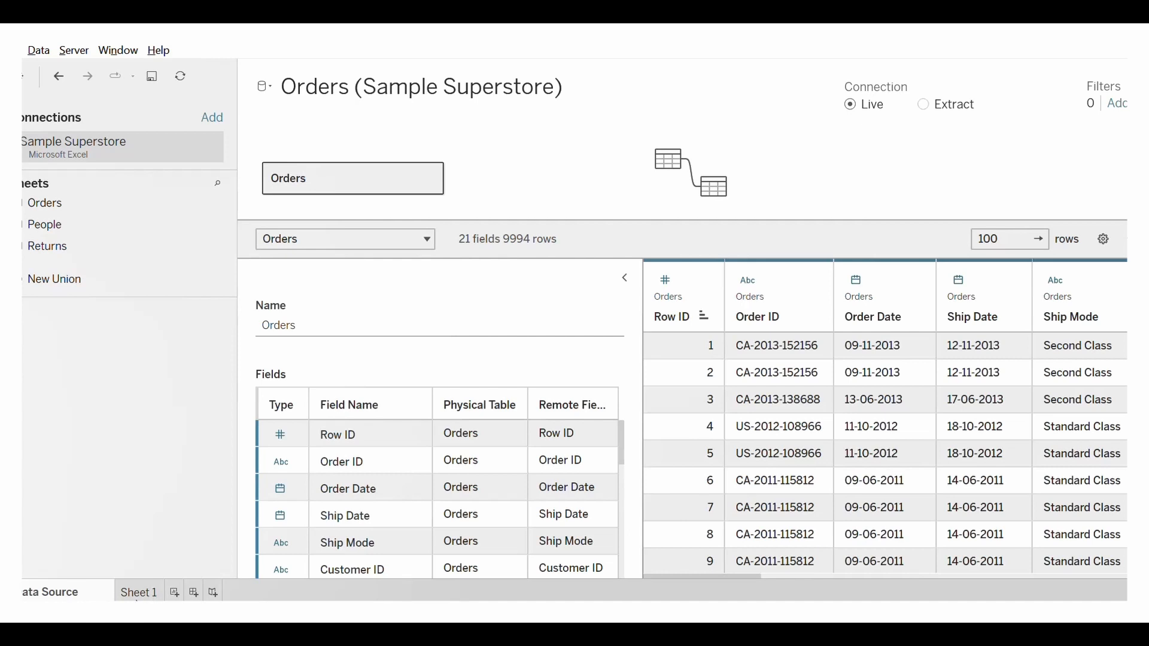
Open the Sheet 1 worksheet and widen its Data pane.
left_click(149, 596)
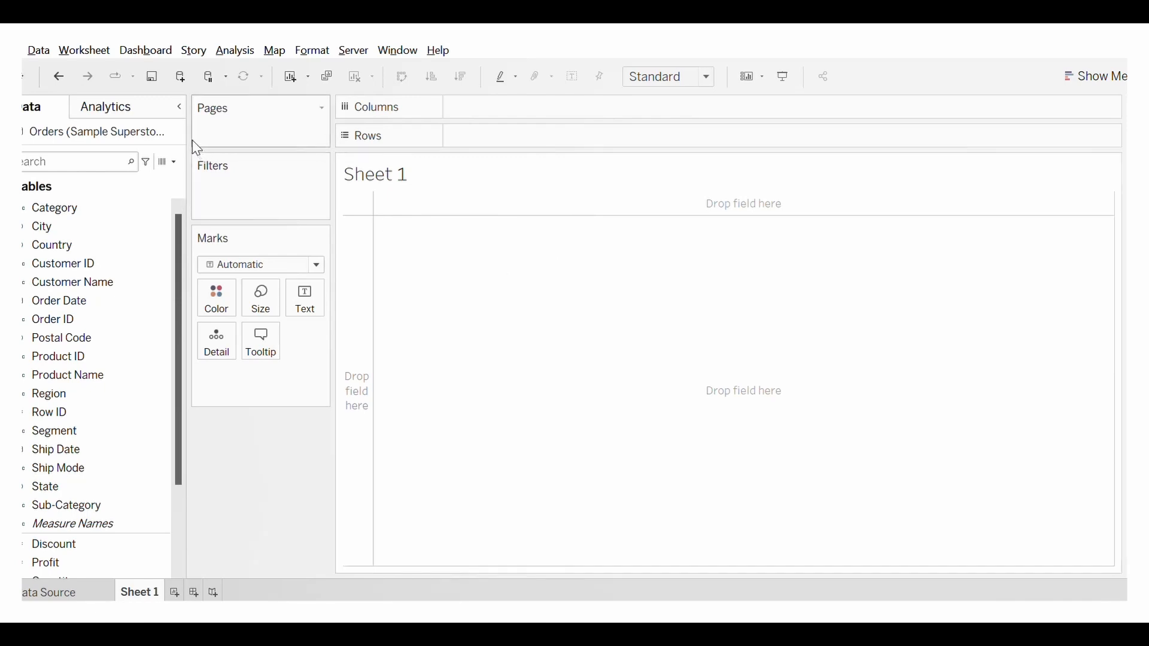
left_click_drag(186, 138, 240, 138)
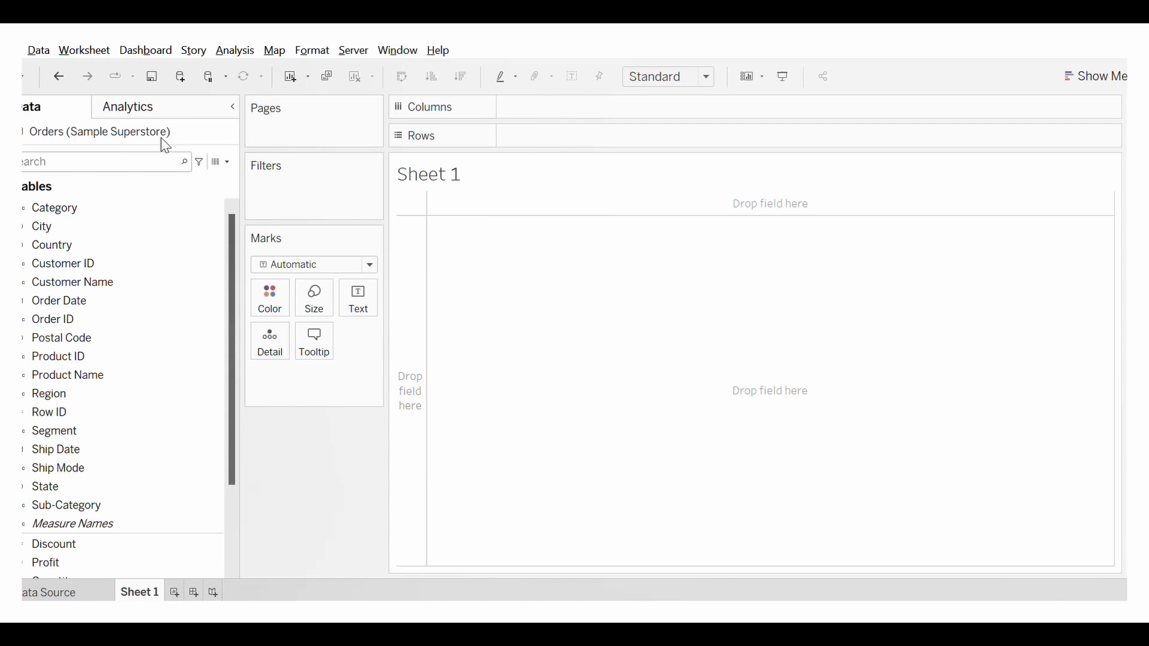
Switch to the Demo presentation in PowerPoint and present the Section 2 slide on learning basic charts.
key("alt+Tab")
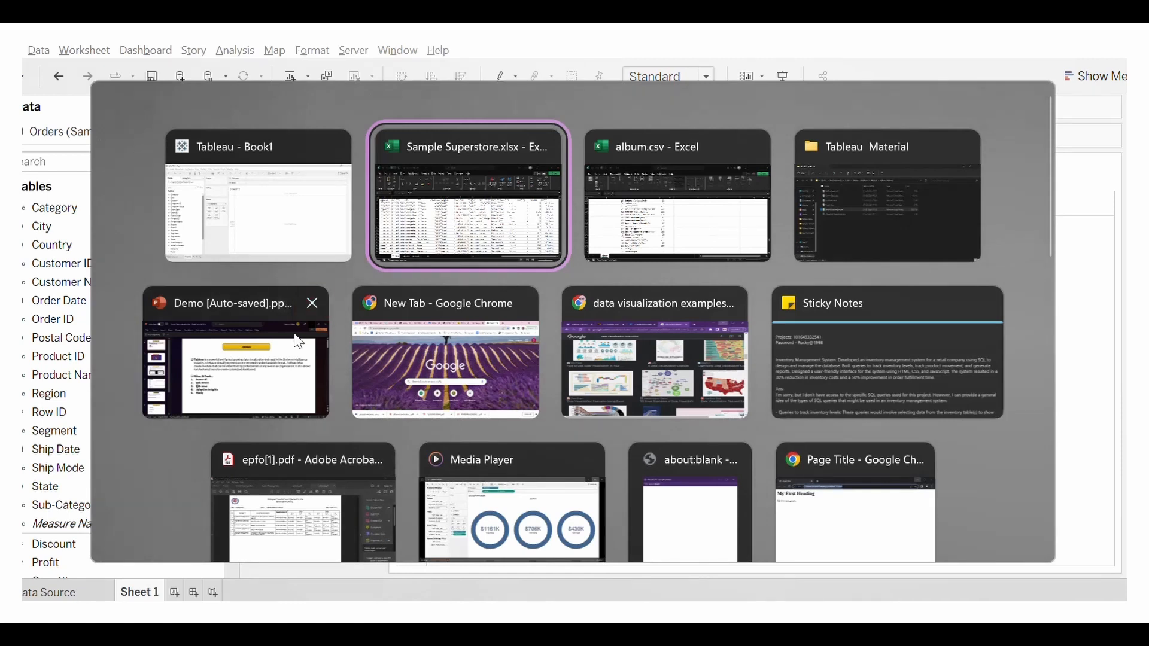
left_click(263, 342)
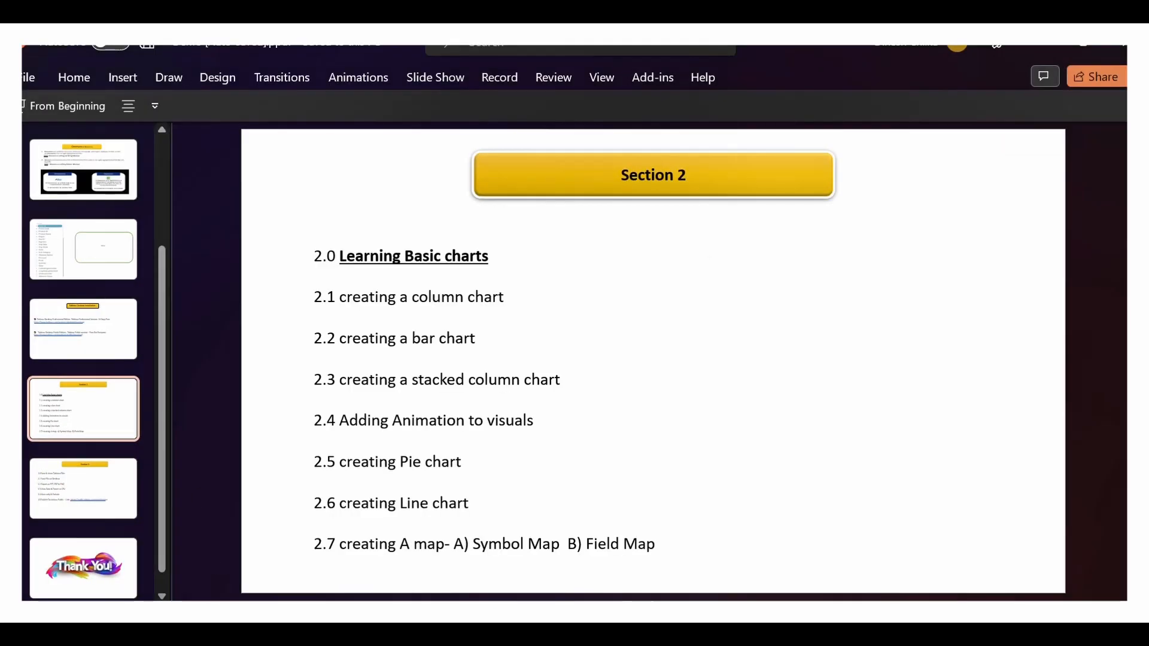
key("shift+F5")
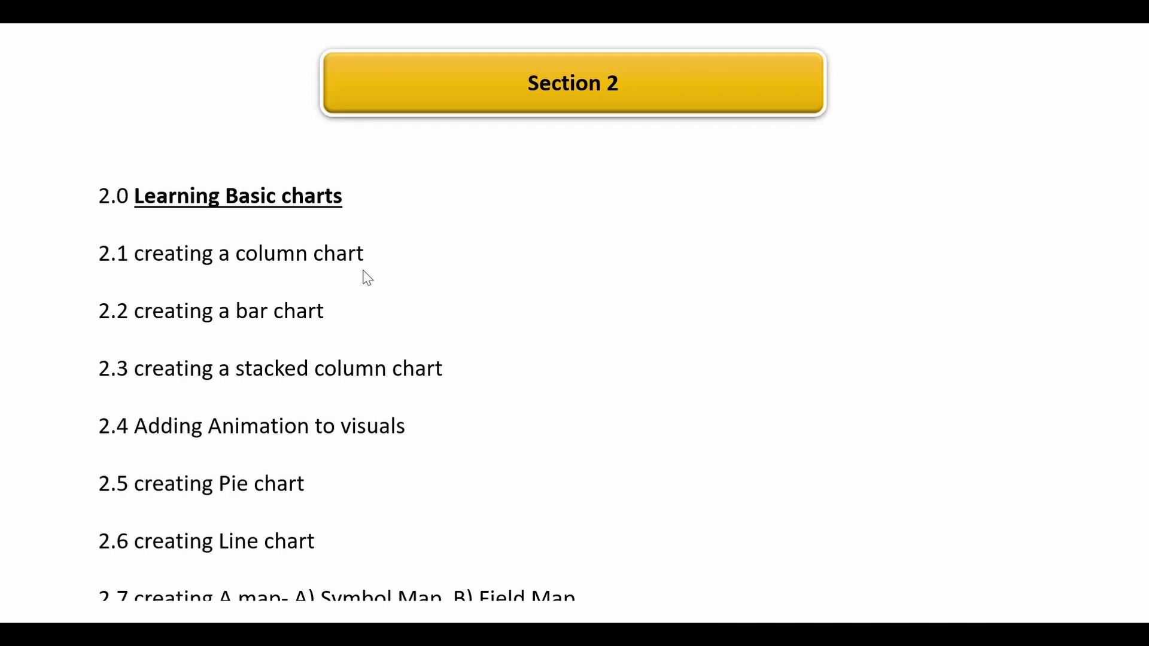
Switch back to Tableau and view the chart types offered in Show Me, closing it again.
key("alt+Tab")
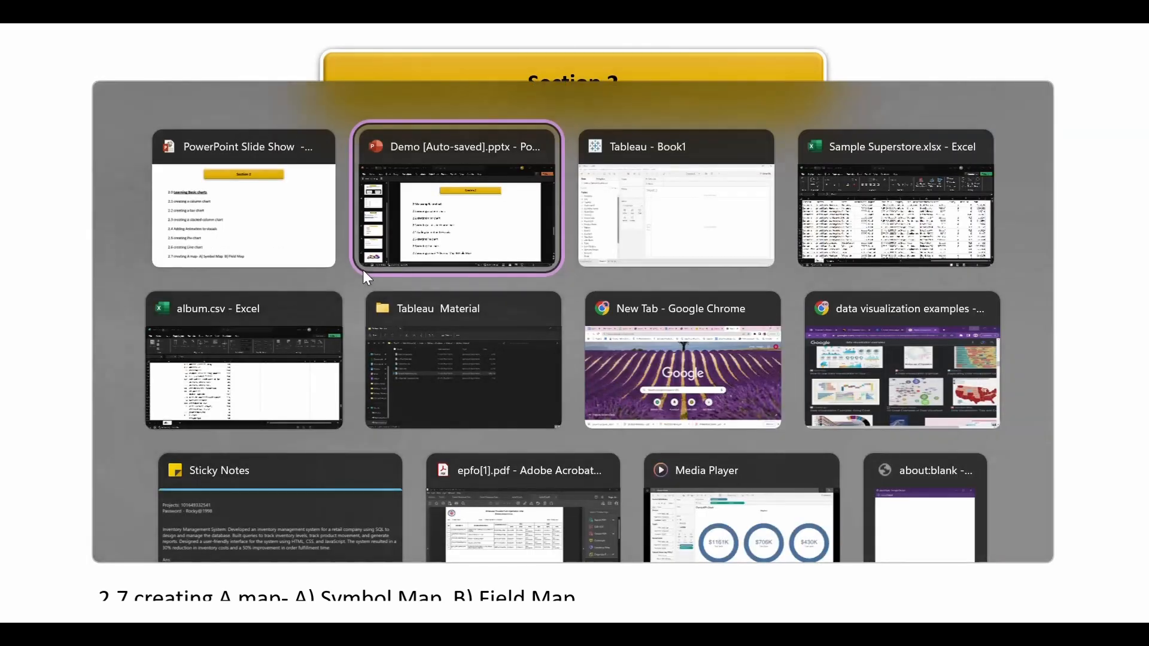
key("alt+Tab")
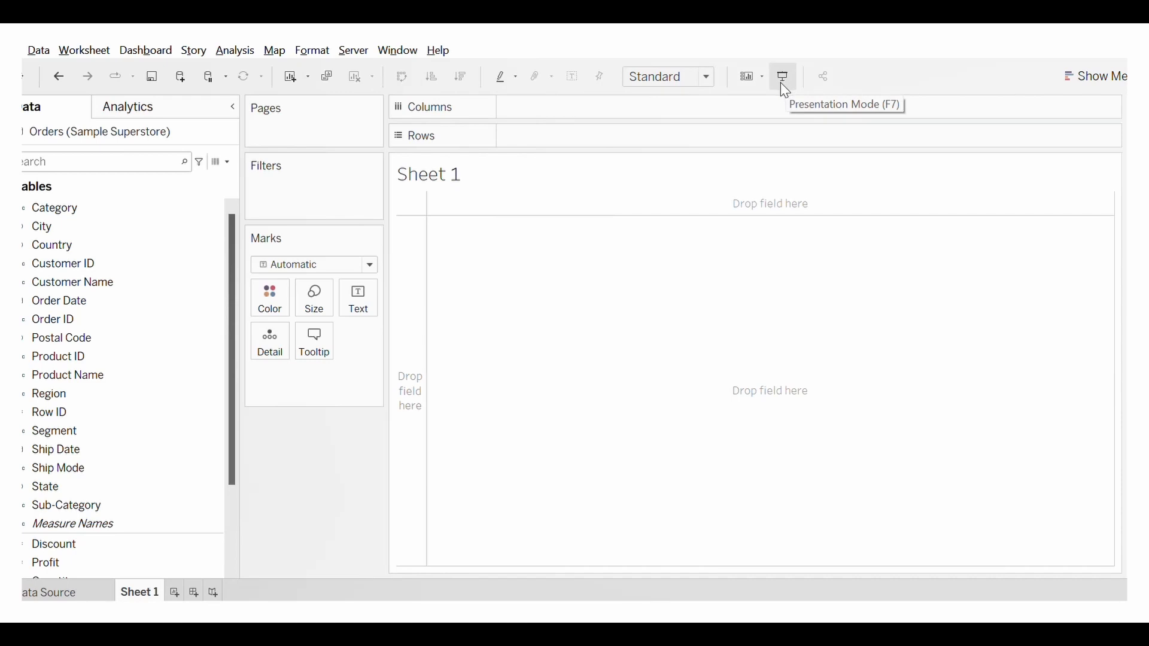
left_click(1083, 89)
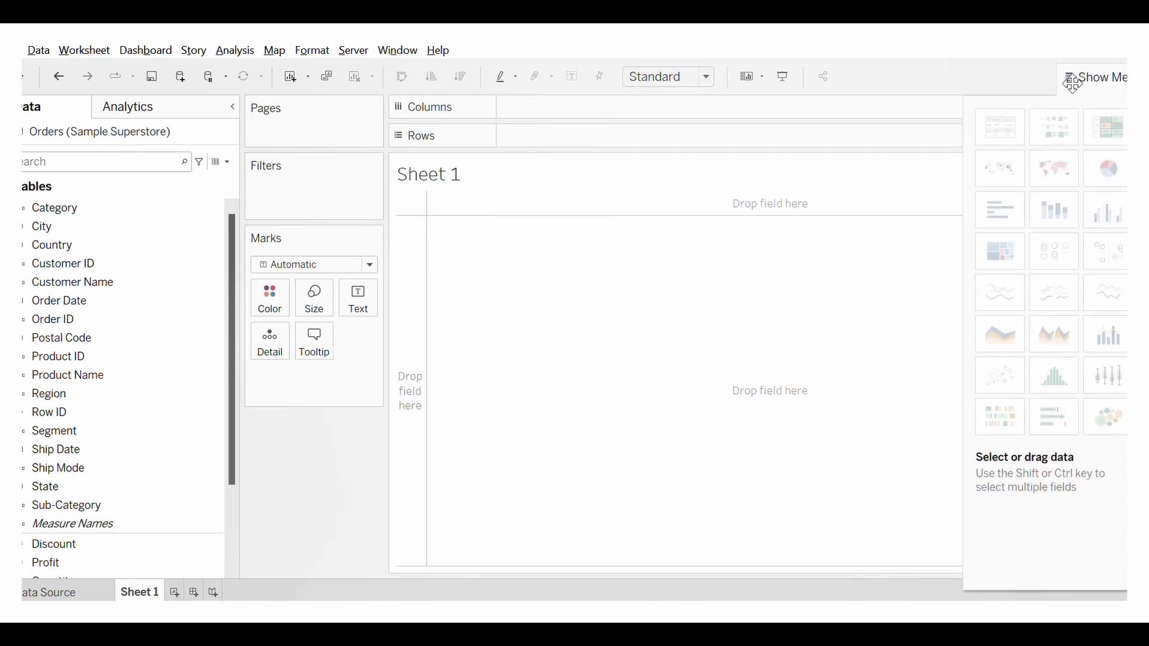
left_click(1072, 80)
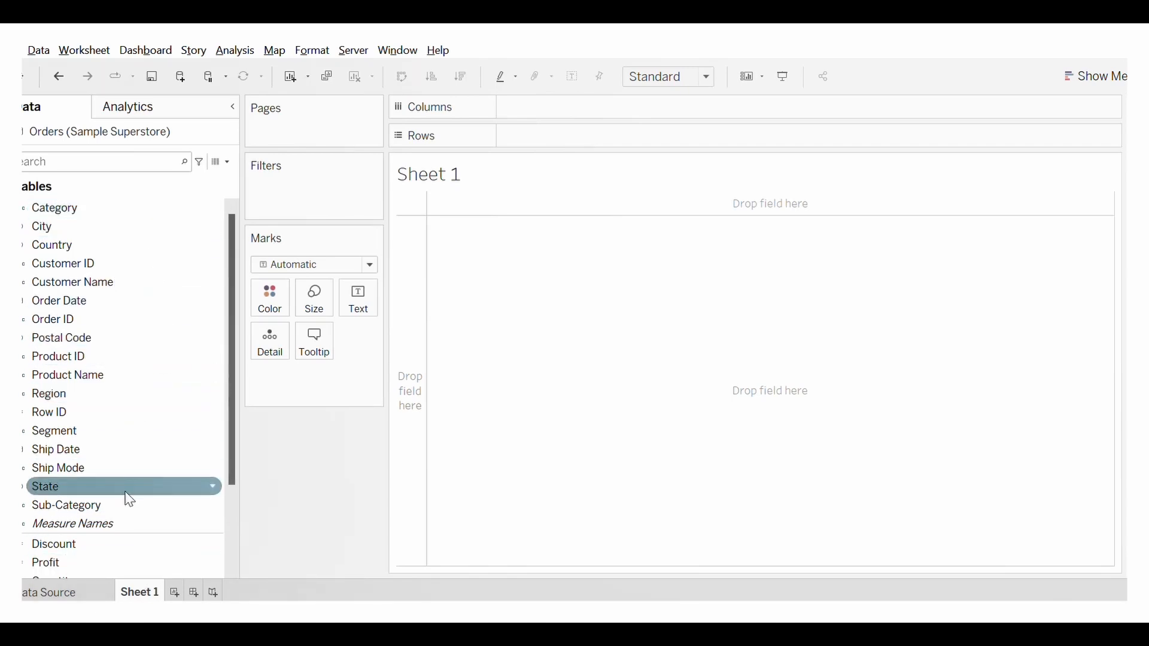
Try placing Product Name on Rows and Sales on the Text mark, removing each field from the view.
scroll(129, 500, "down", 1)
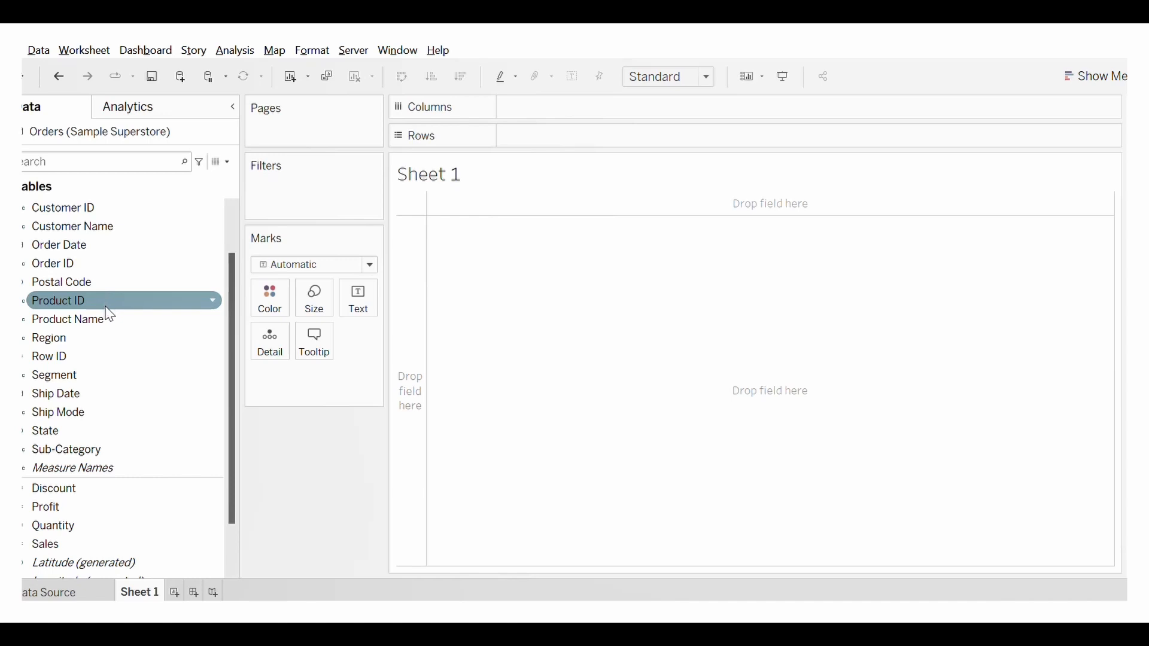
left_click_drag(81, 326, 568, 144)
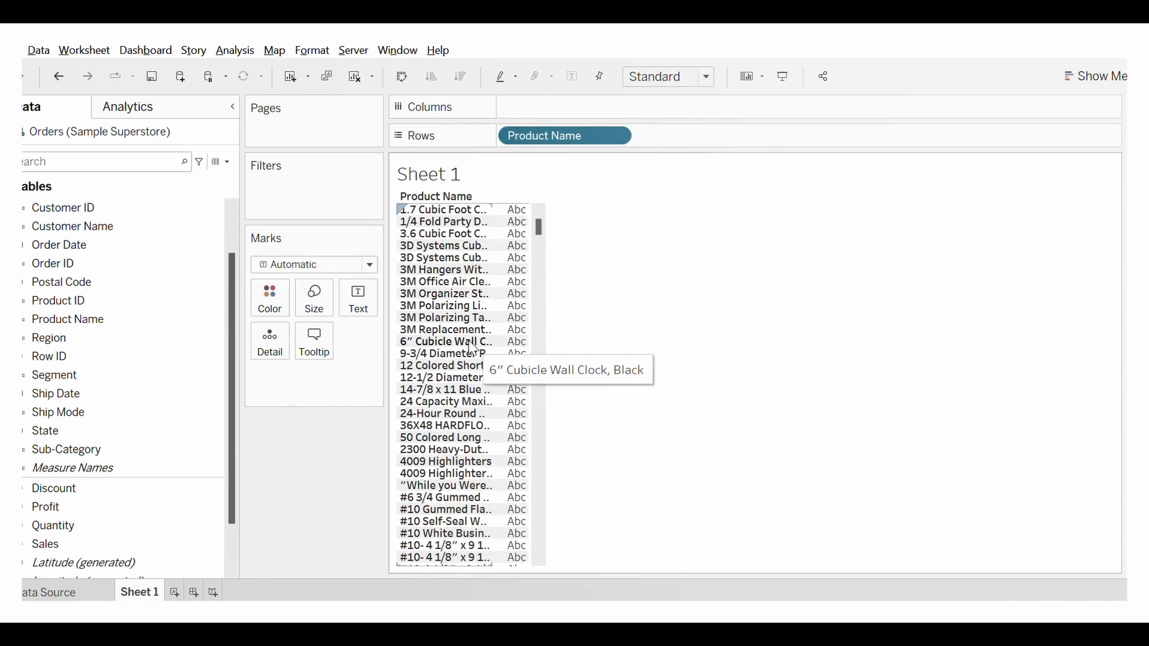
left_click_drag(574, 136, 263, 474)
scroll(195, 469, "down", 1)
left_click_drag(113, 487, 376, 307)
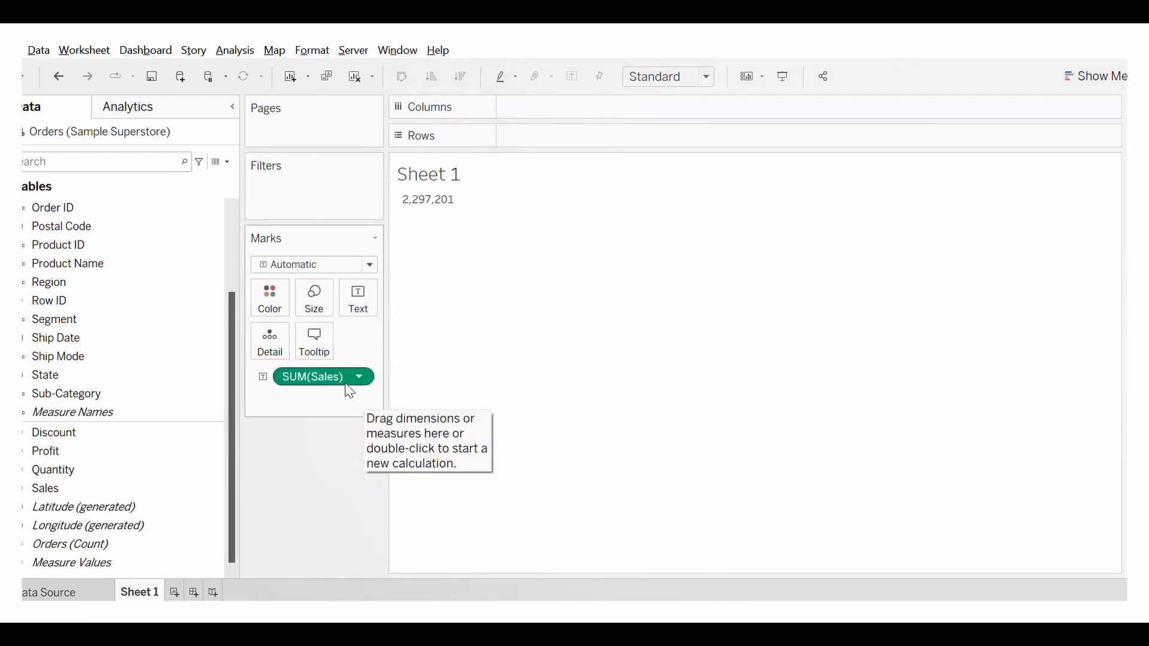
left_click_drag(348, 379, 274, 518)
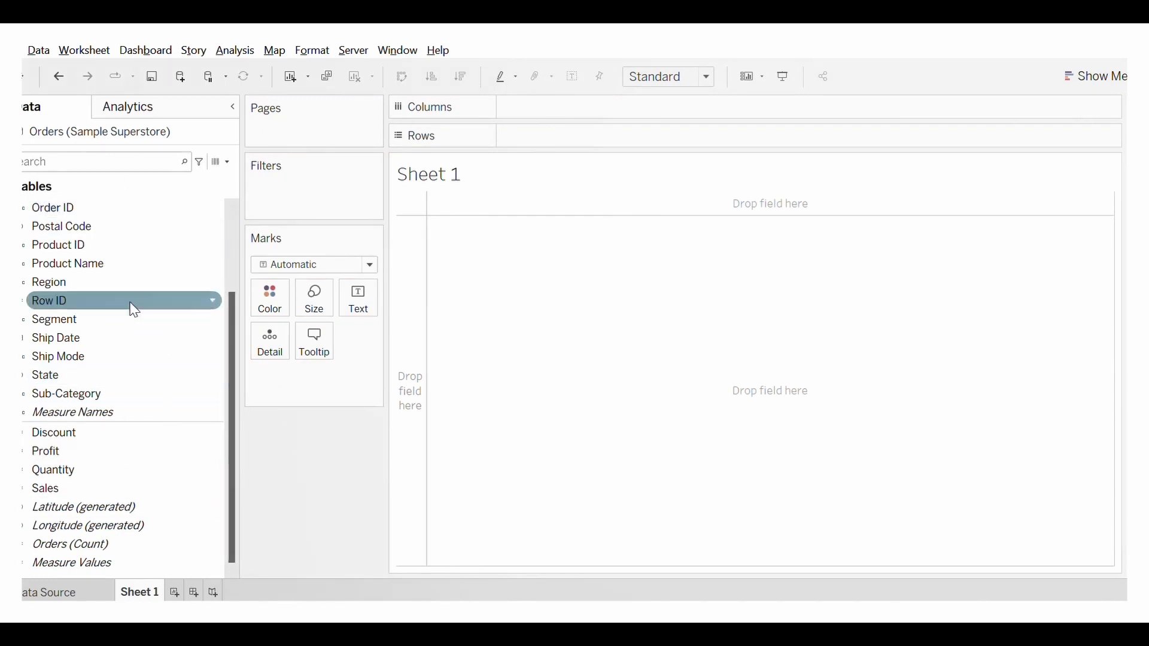
Rename the Sheet 1 worksheet as "column chart".
scroll(134, 299, "up", 2)
scroll(138, 287, "down", 2)
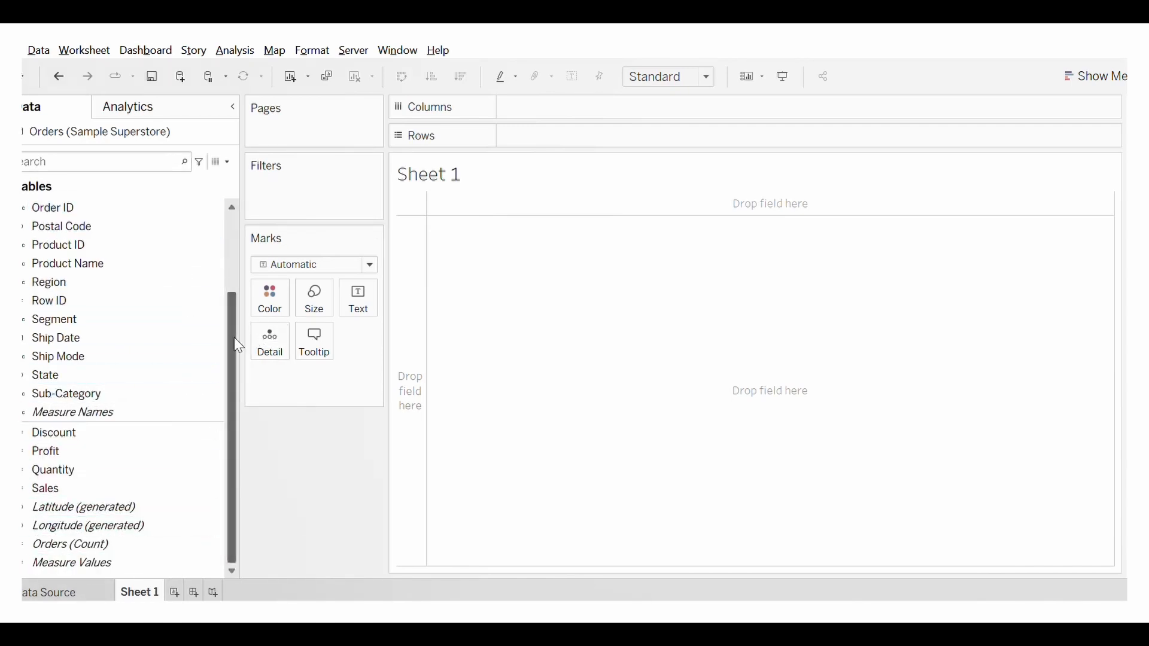
scroll(235, 326, "up", 1)
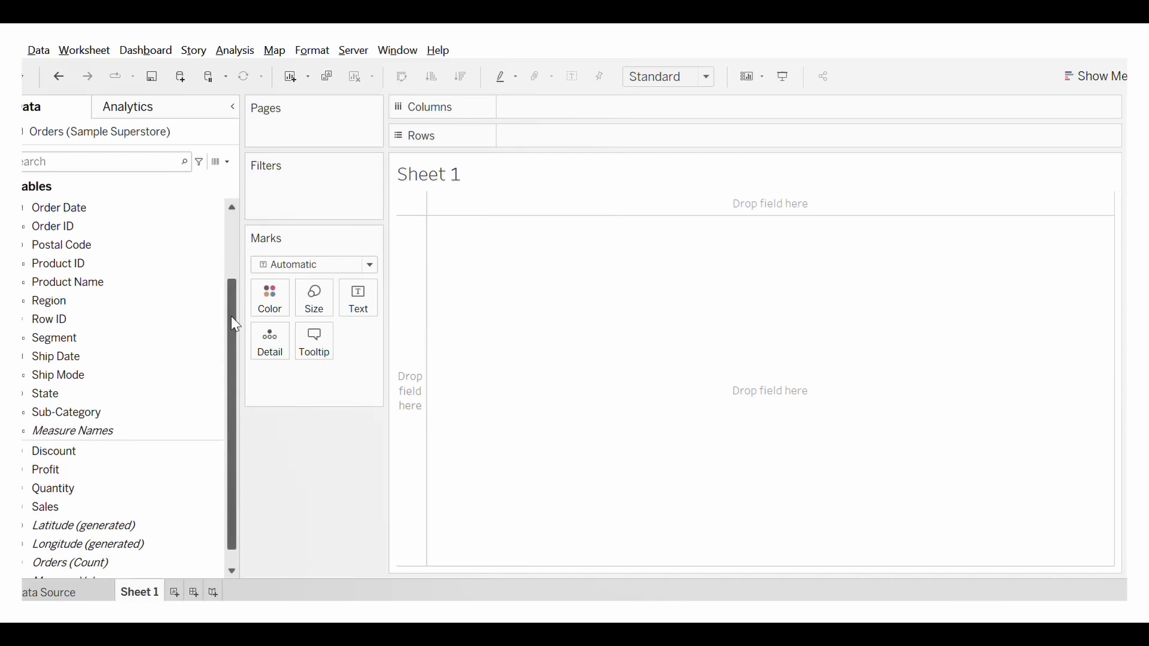
left_click_drag(235, 326, 236, 236)
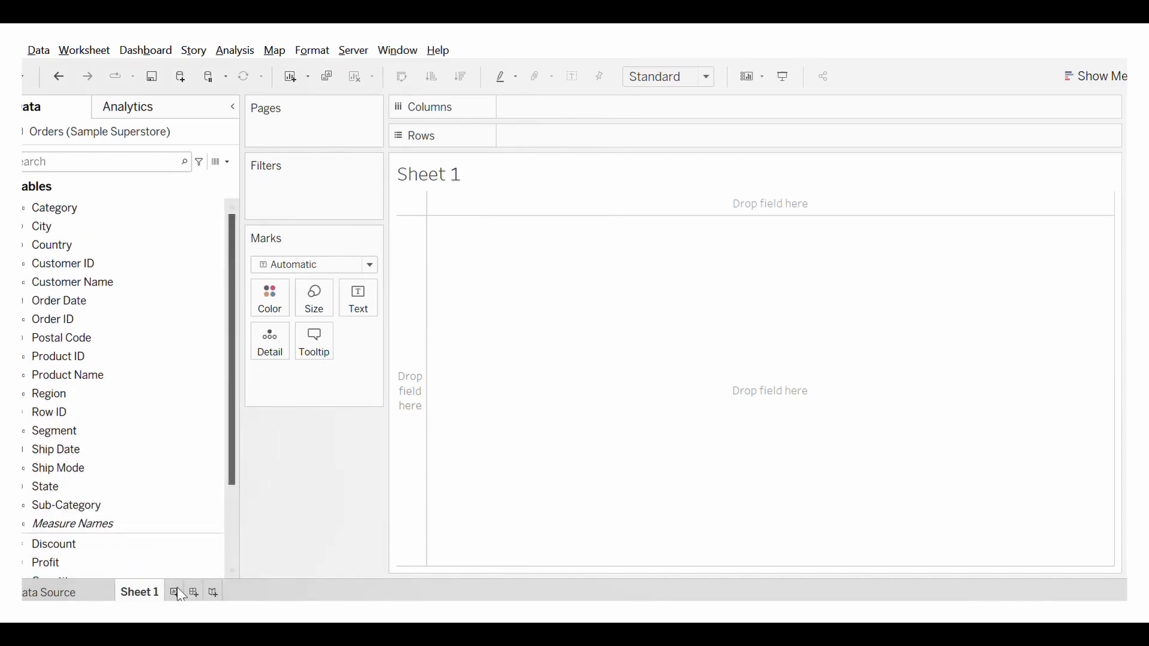
right_click(139, 594)
left_click(190, 396)
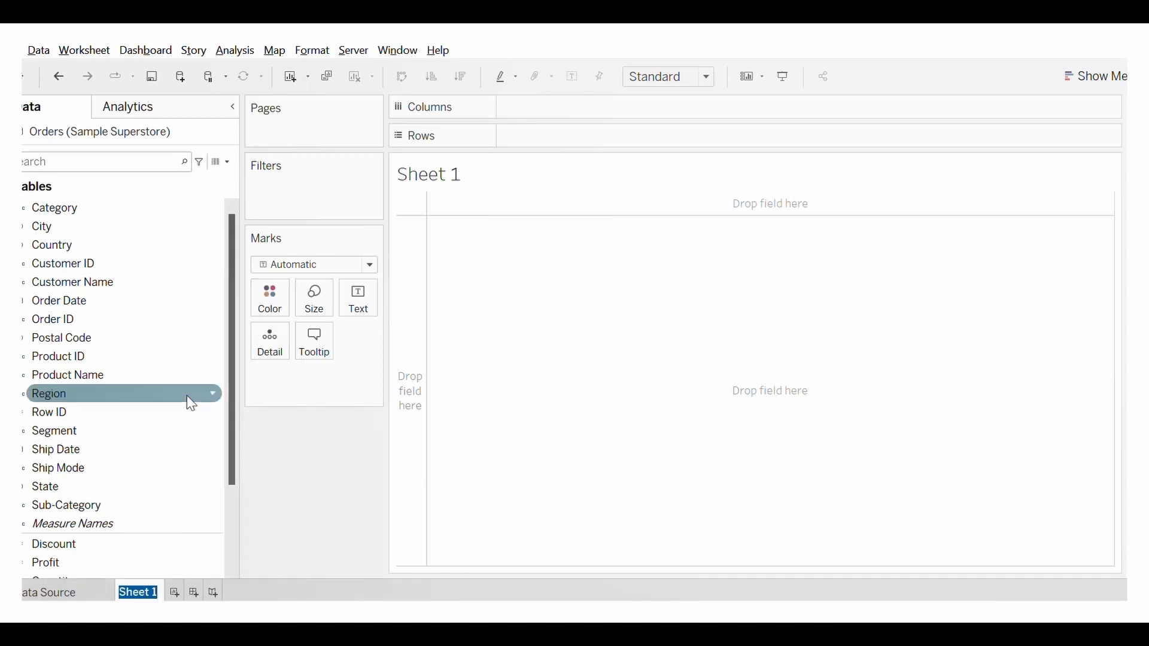
type("column chart")
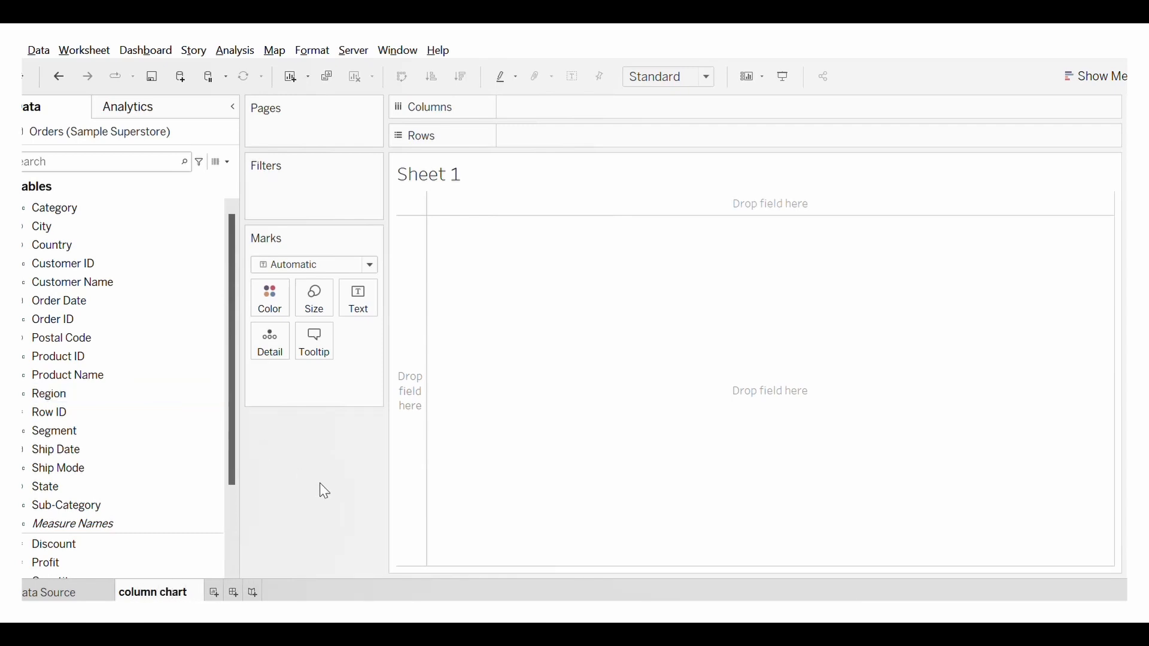
key("Return")
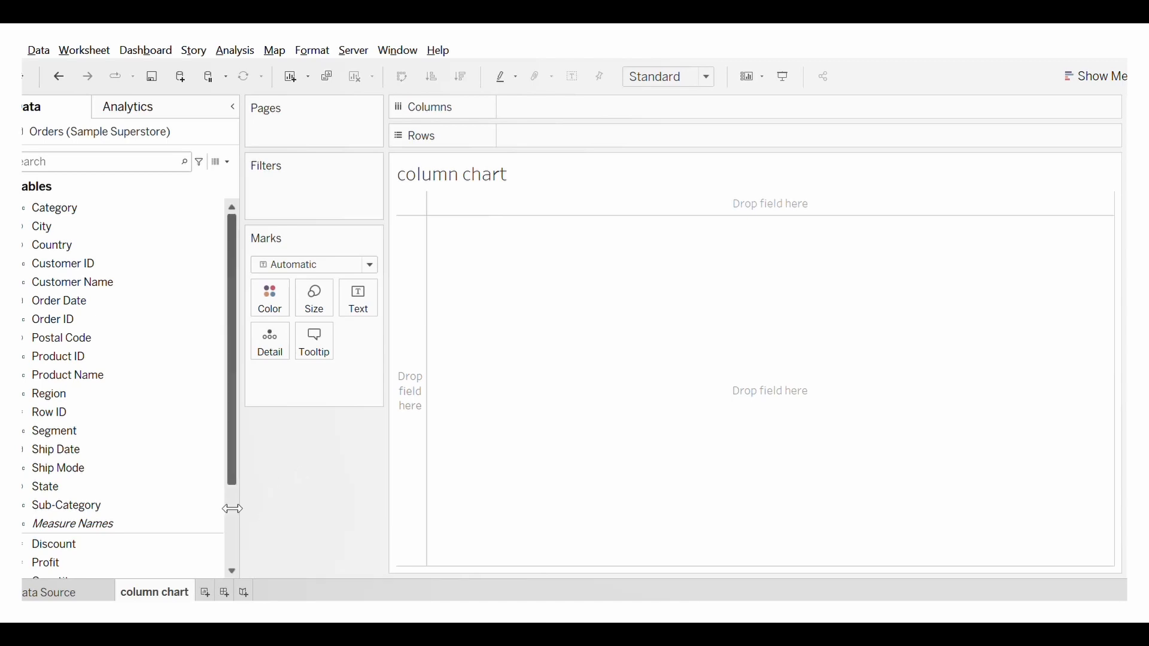
Build a column chart of sales by category, with Category on Columns and Sales on Rows.
scroll(233, 508, "down", 2)
scroll(233, 507, "up", 2)
left_click_drag(108, 214, 607, 109)
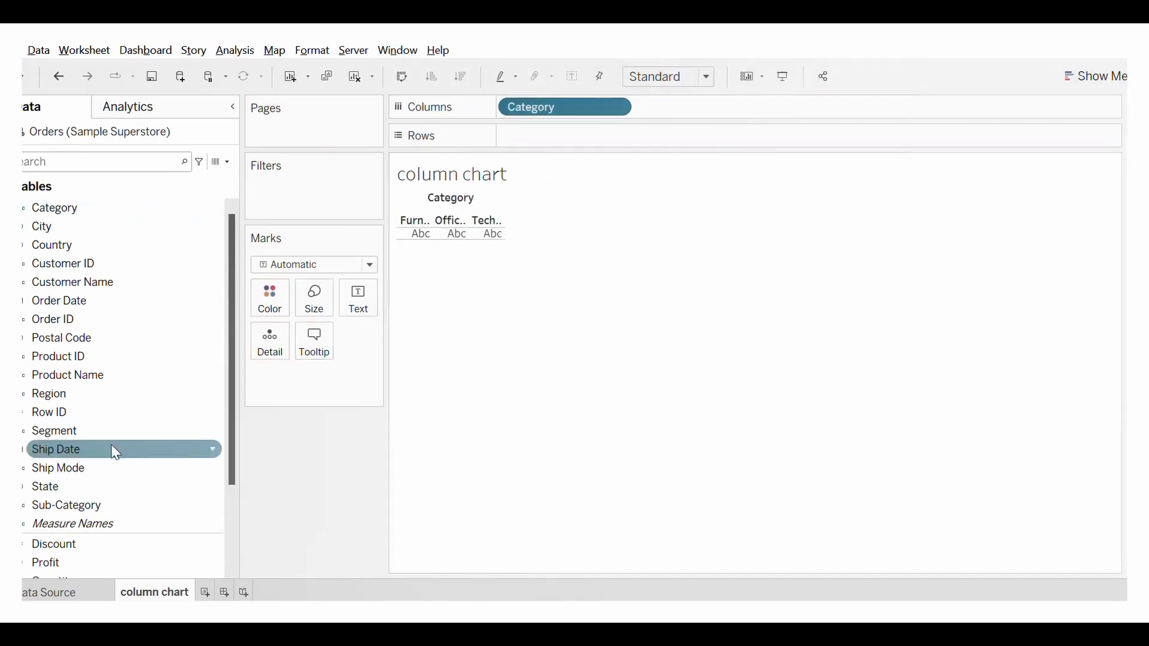
scroll(116, 455, "down", 3)
left_click_drag(123, 487, 614, 132)
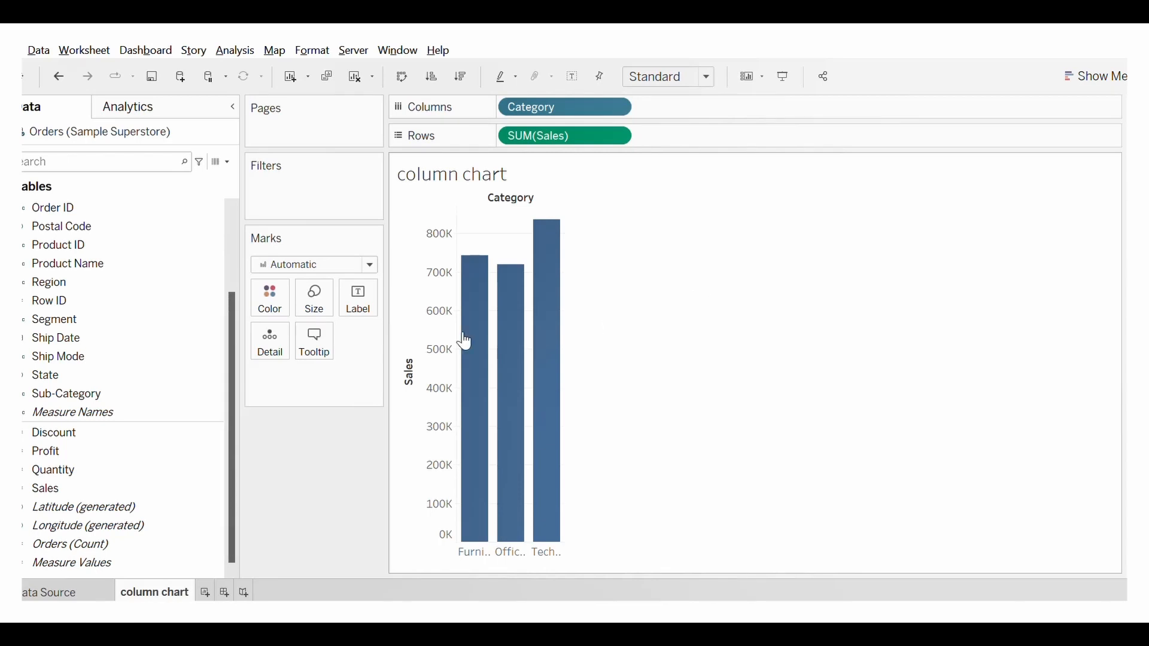
scroll(233, 332, "up", 3)
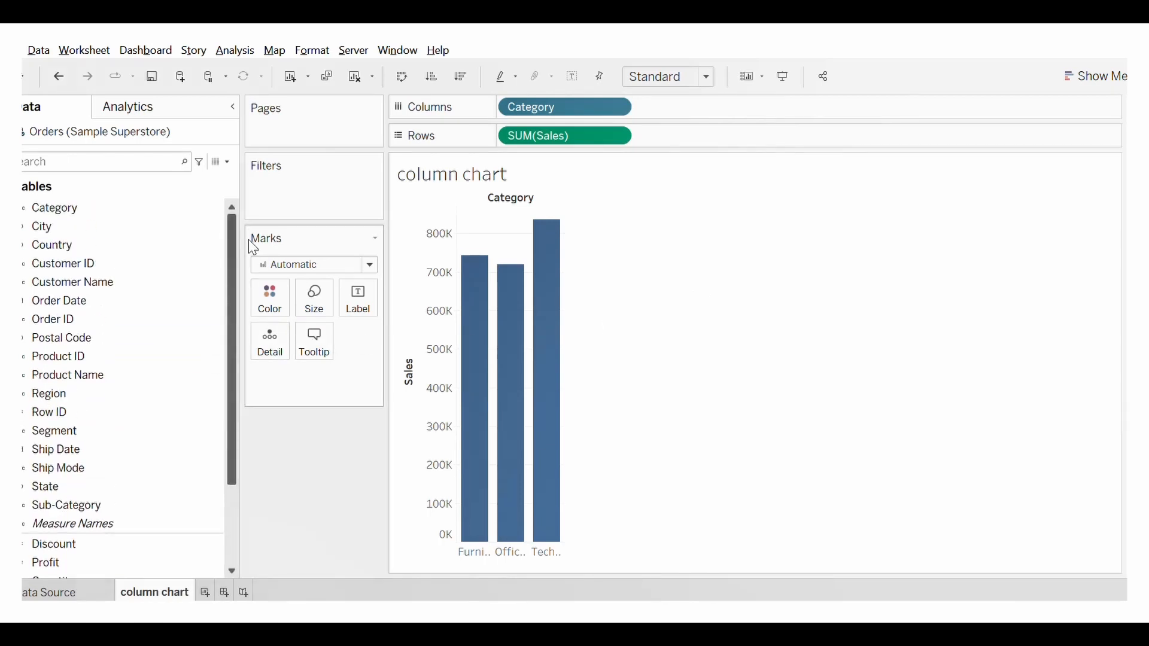
left_click(176, 209)
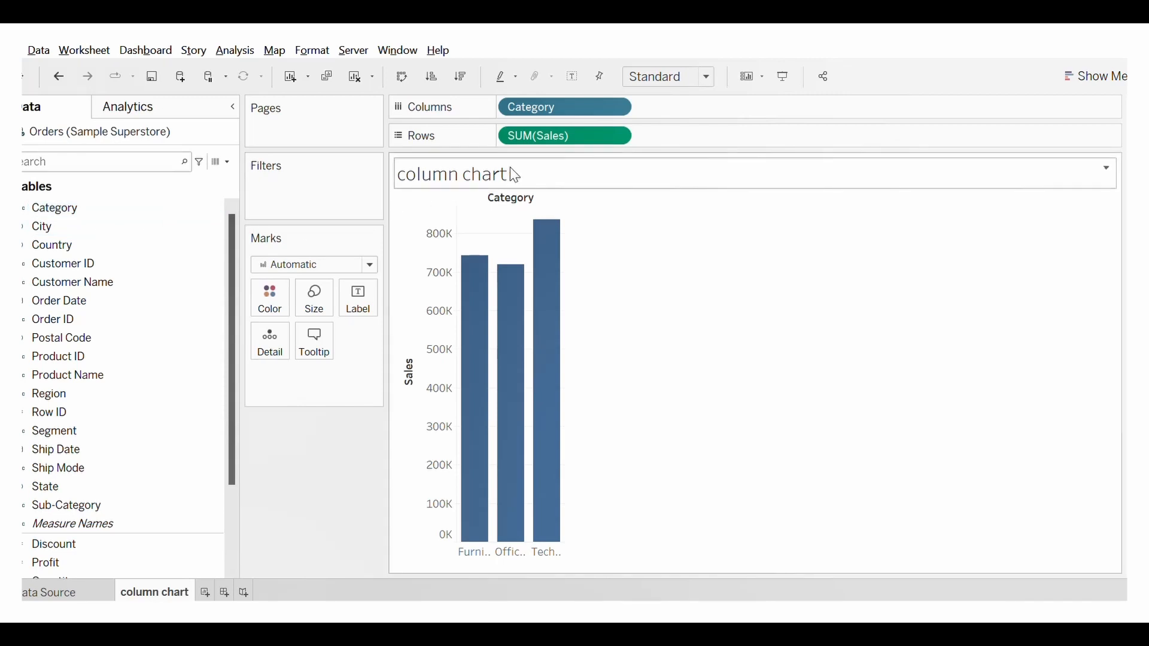
scroll(197, 353, "down", 2)
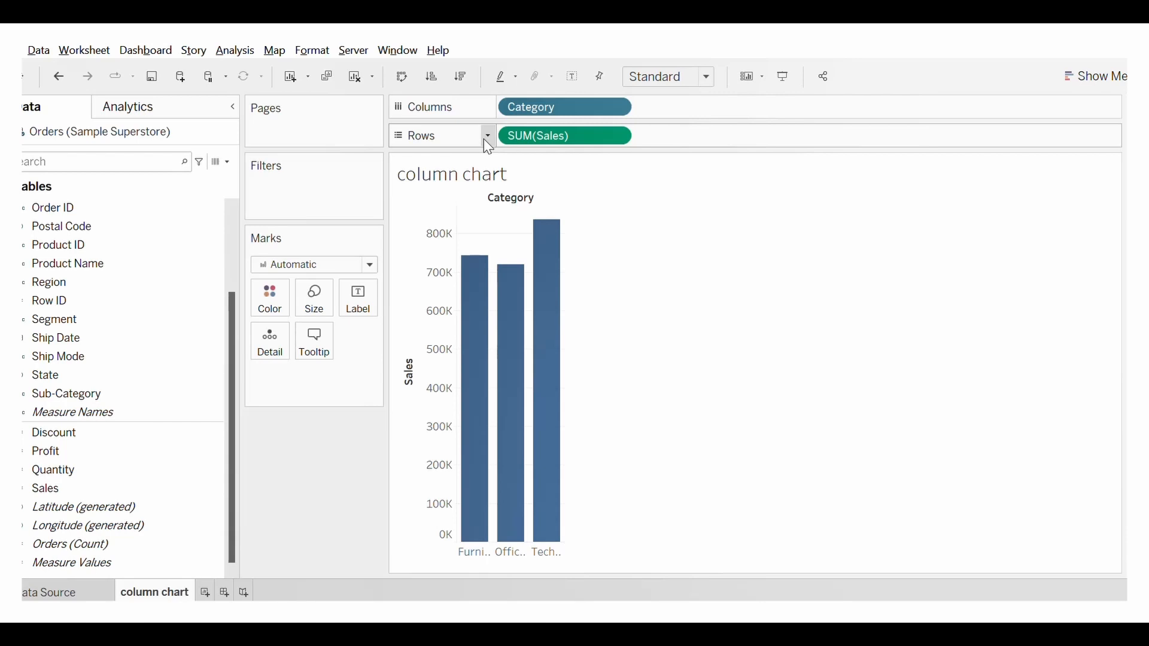
mouse_move(562, 276)
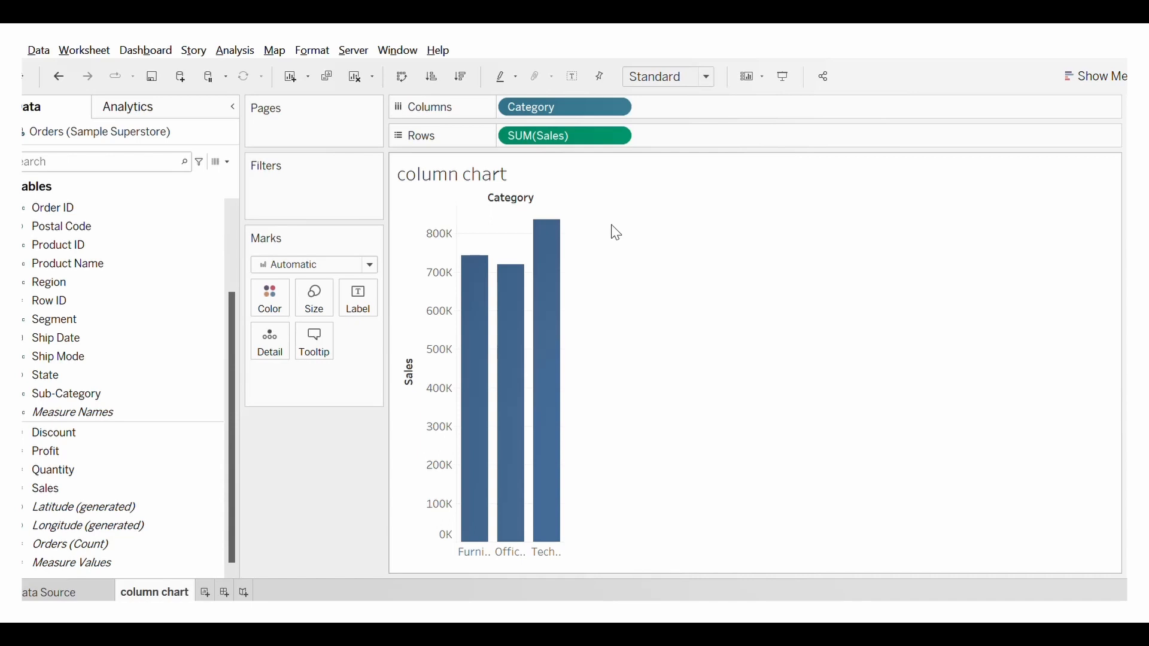
Show mark labels on the columns and set the label direction to horizontal text.
left_click(576, 84)
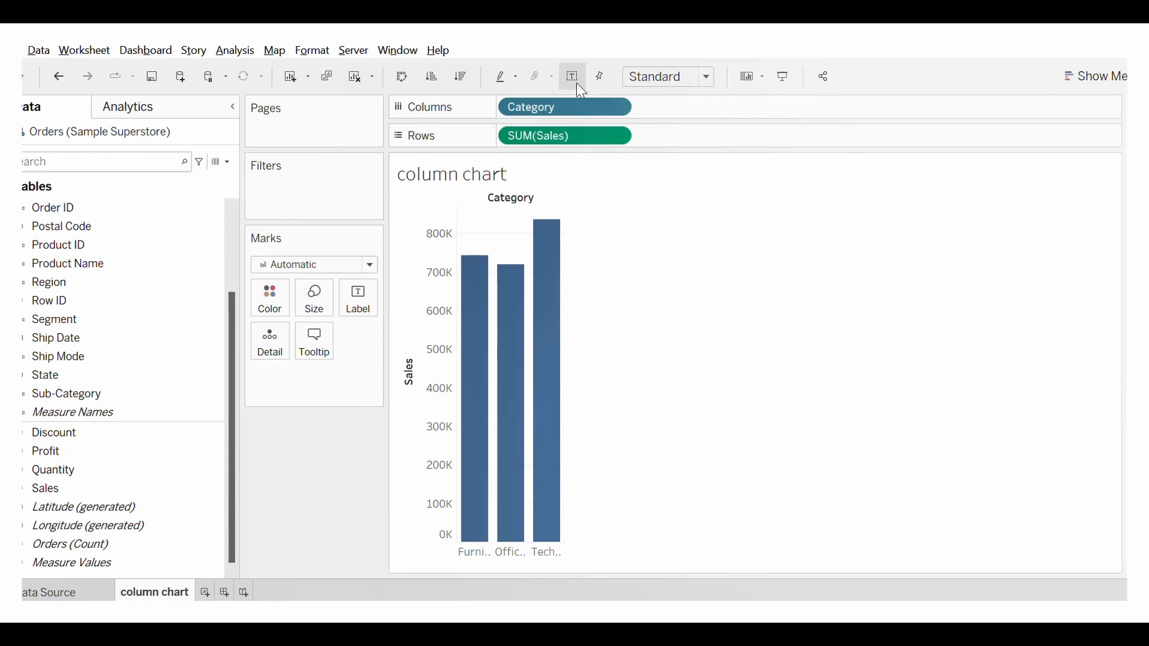
left_click(362, 314)
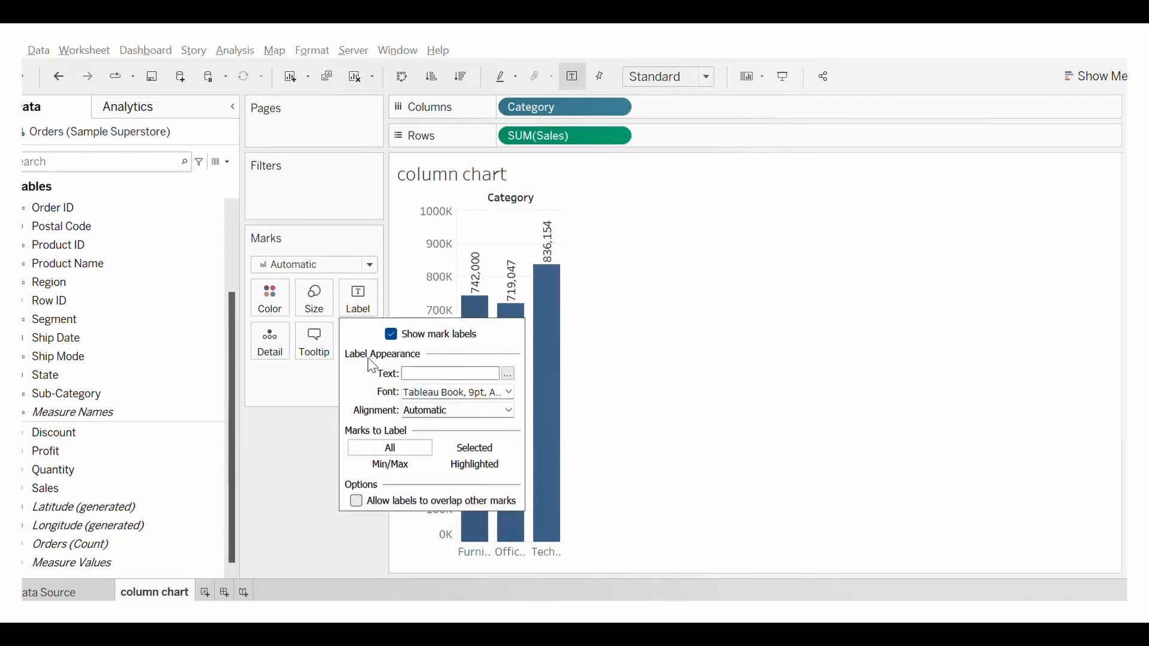
left_click(460, 412)
left_click(509, 472)
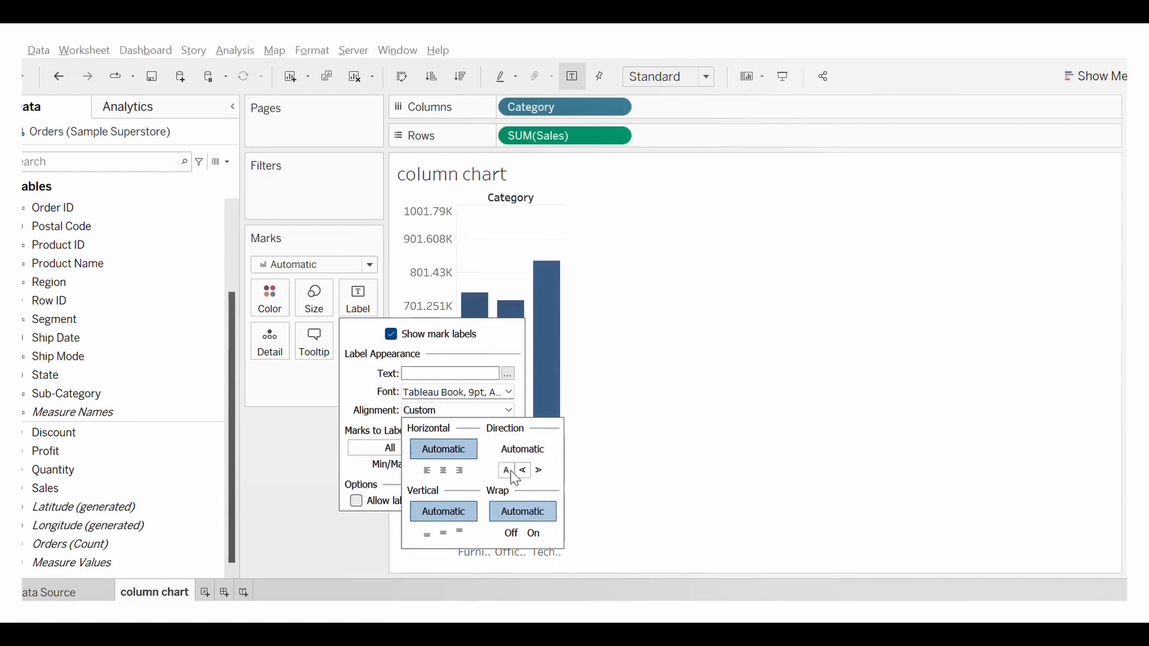
left_click(592, 339)
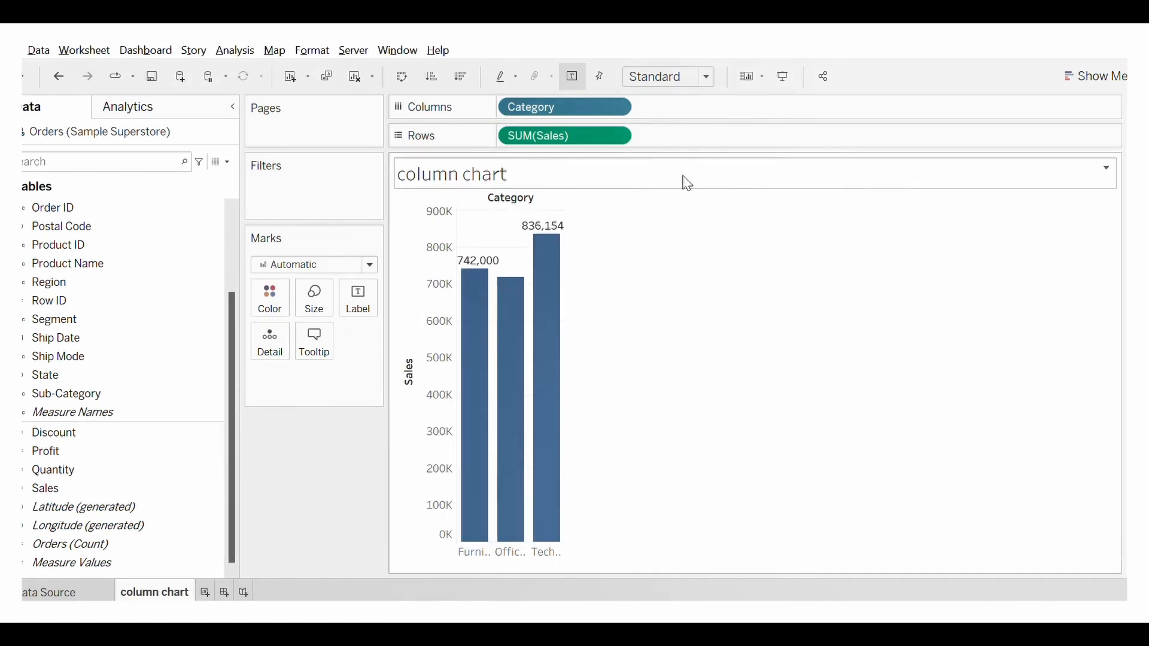
Try the Fit Width and Fit Height sizing on the column chart, and settle on Entire View.
mouse_move(500, 382)
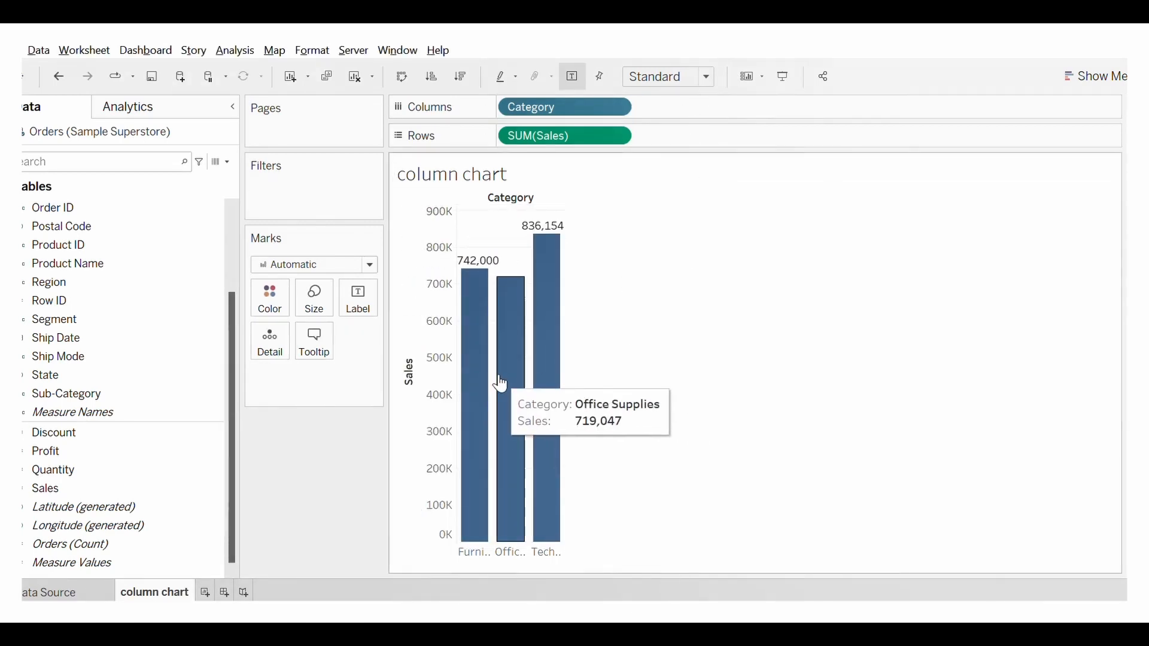
mouse_move(546, 383)
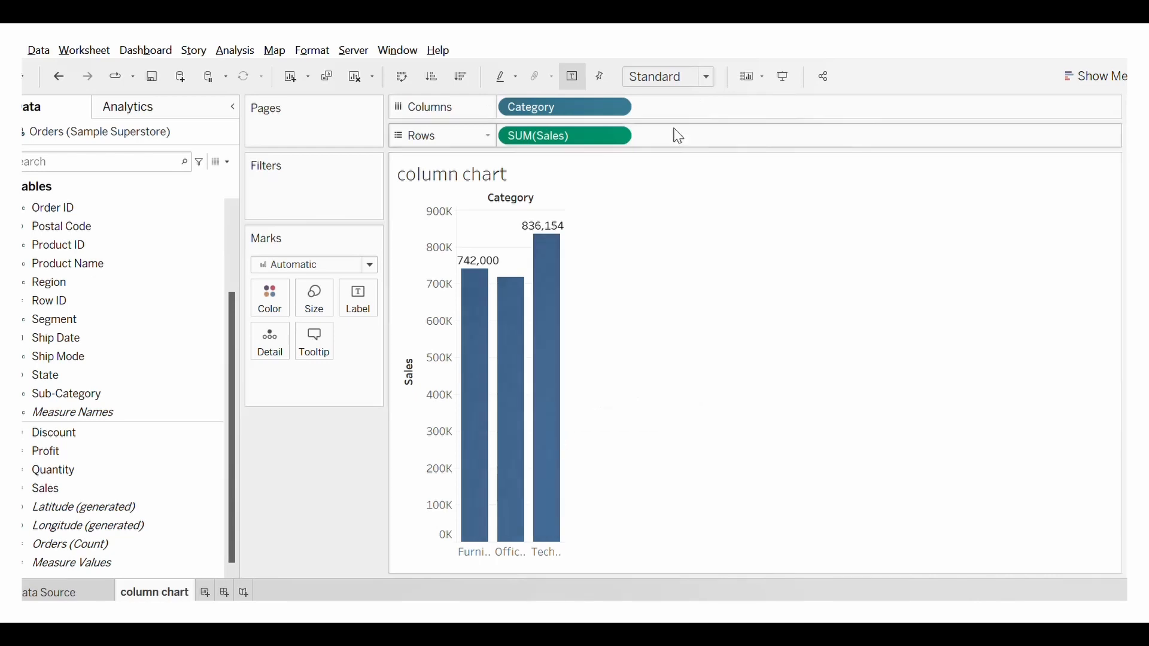
left_click(713, 82)
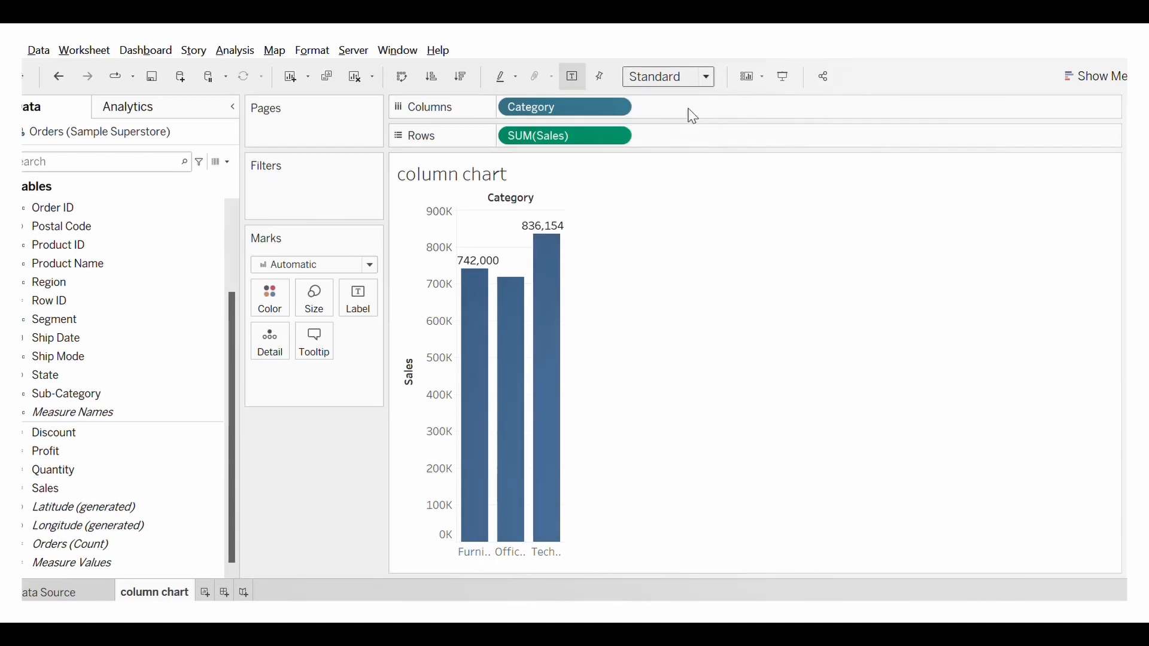
left_click(687, 110)
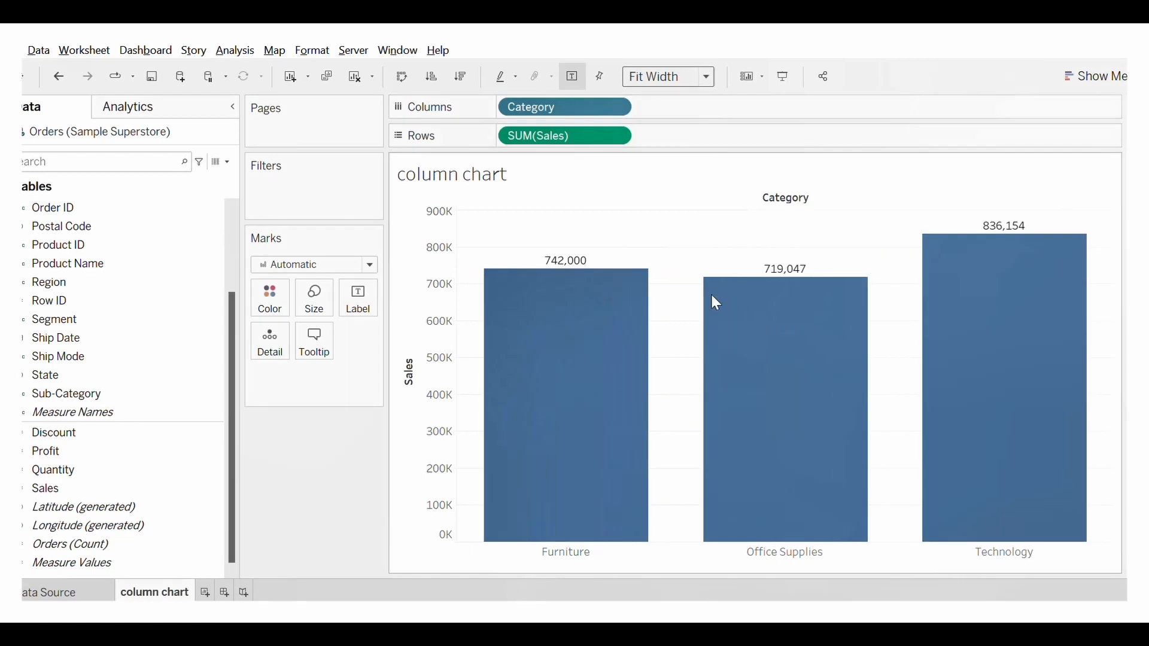
left_click(707, 78)
left_click(691, 127)
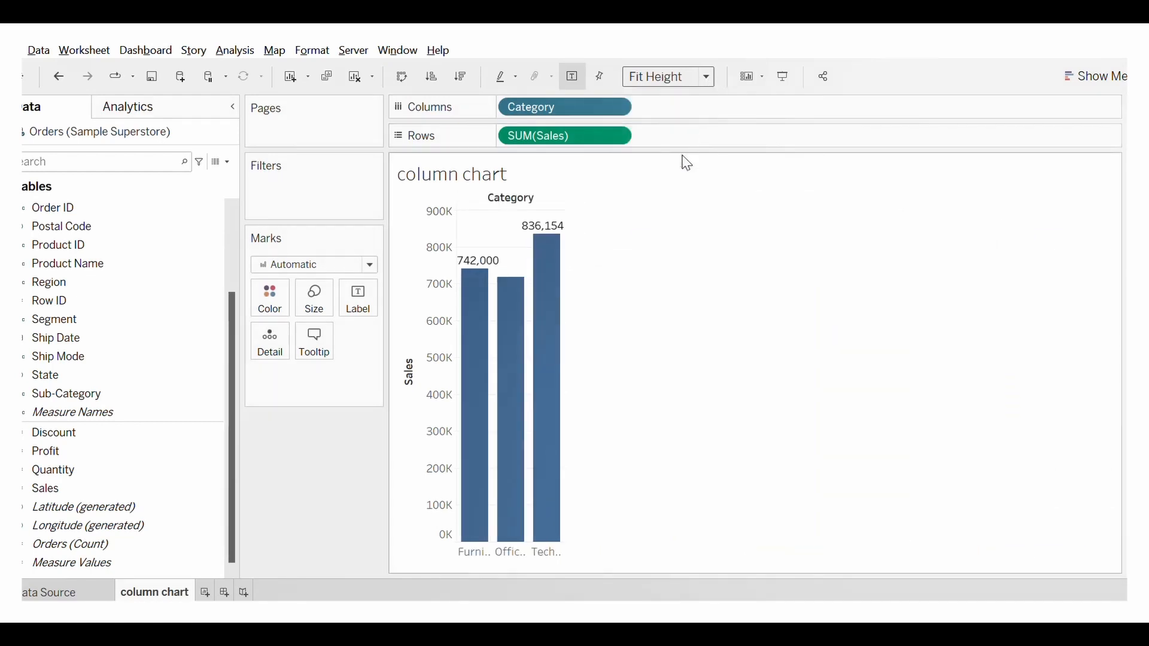
left_click(706, 88)
left_click(688, 144)
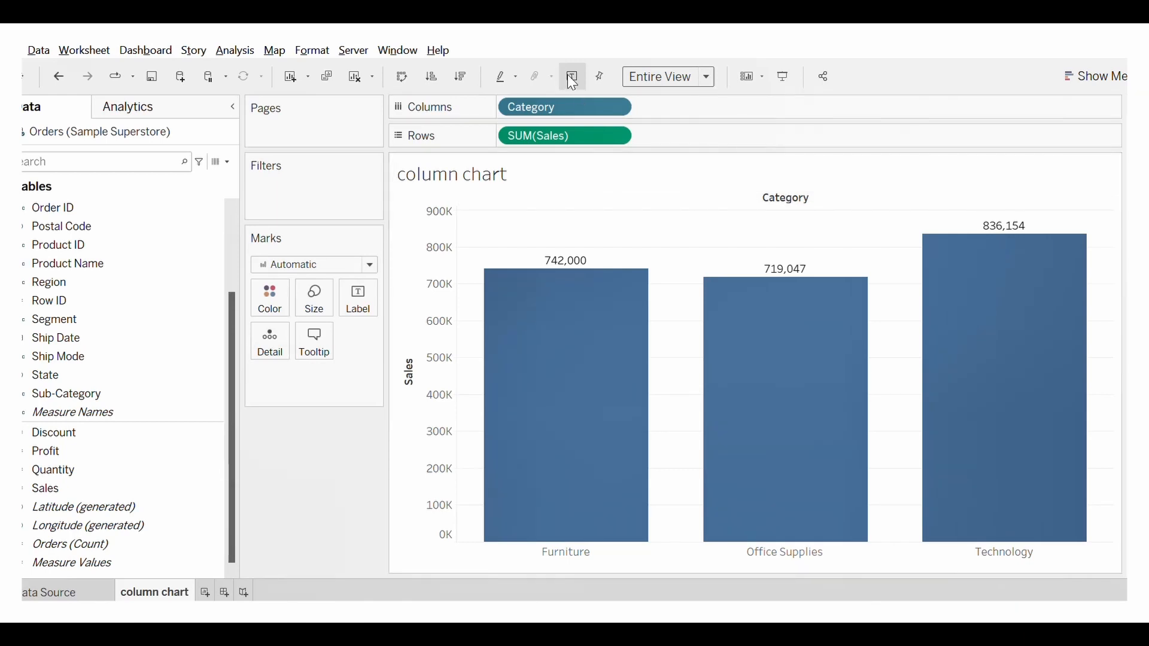
Centre the column chart's sheet title, make it bold and set its font size to 20.
mouse_move(783, 280)
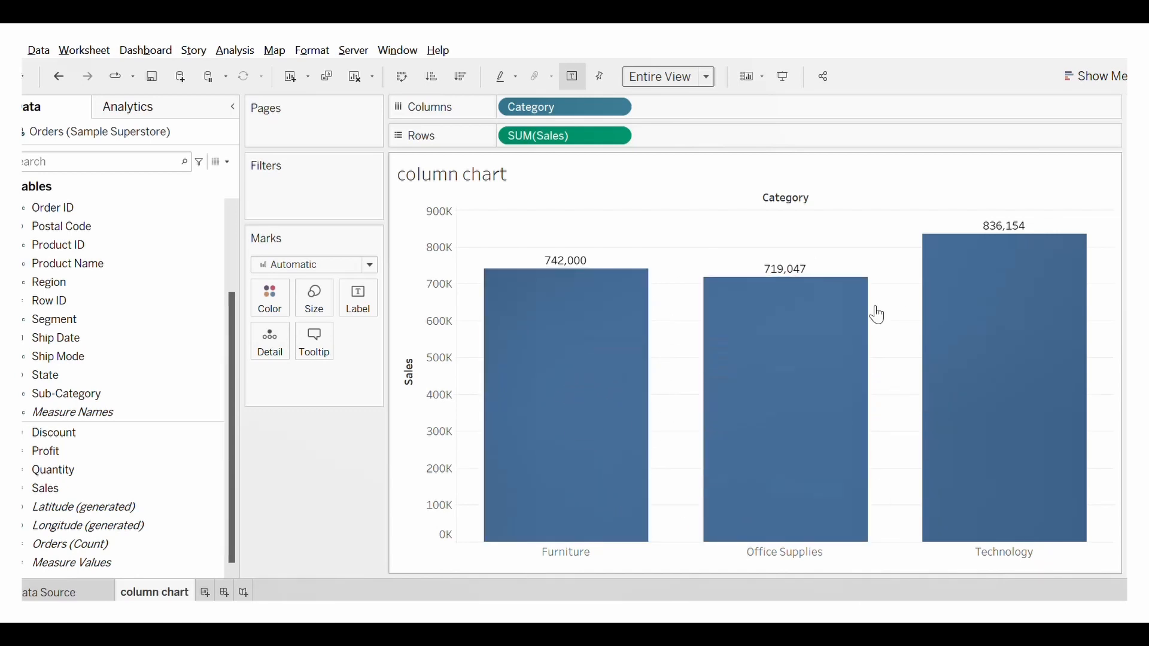
mouse_move(654, 303)
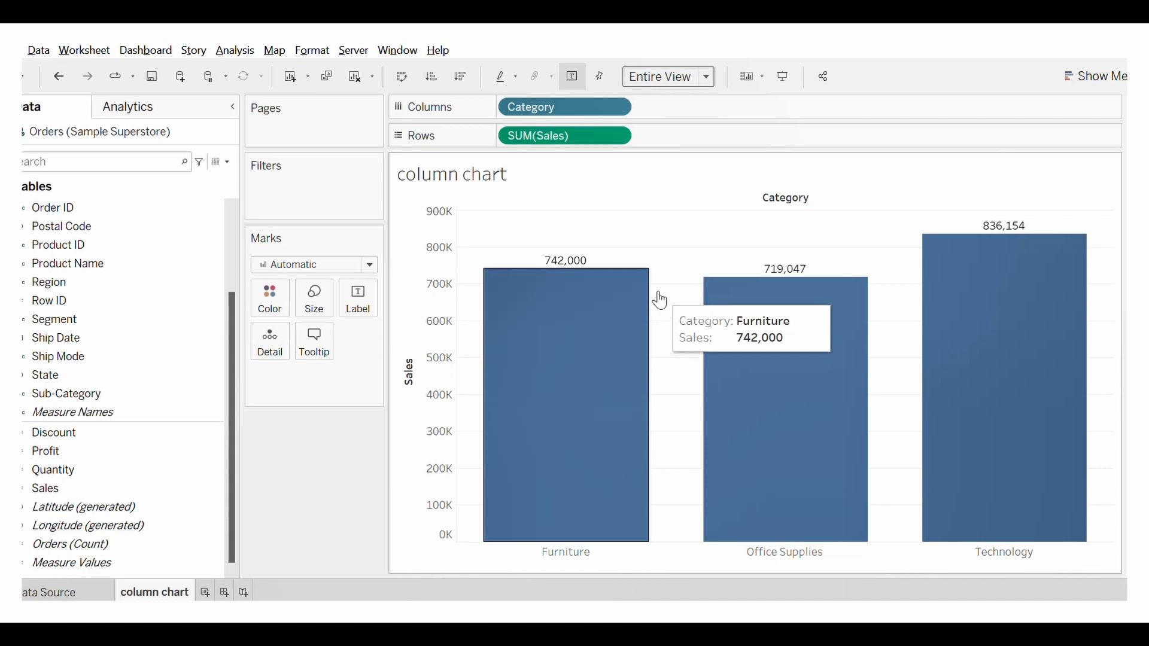
double_click(491, 178)
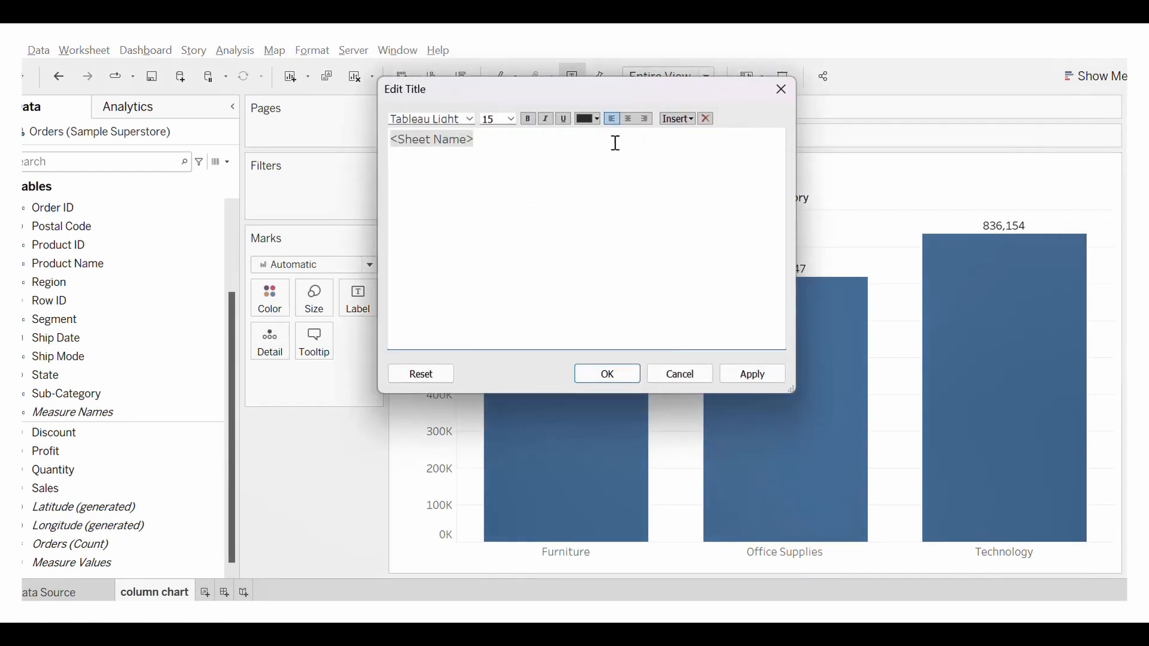
left_click(782, 91)
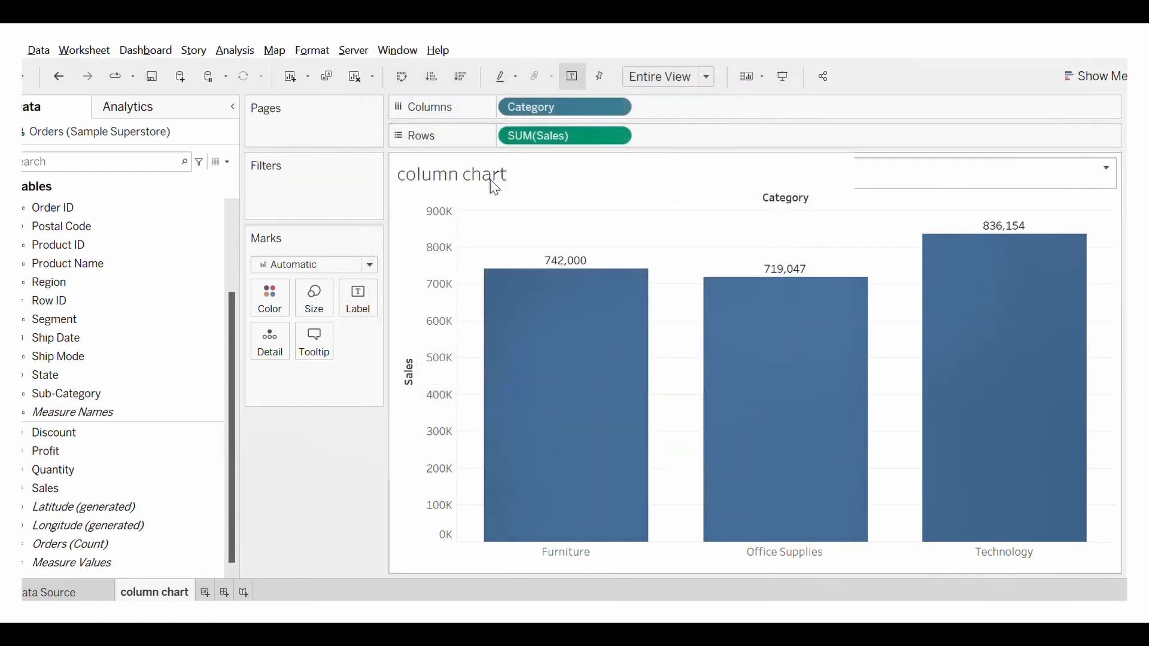
double_click(490, 182)
left_click_drag(494, 141, 390, 141)
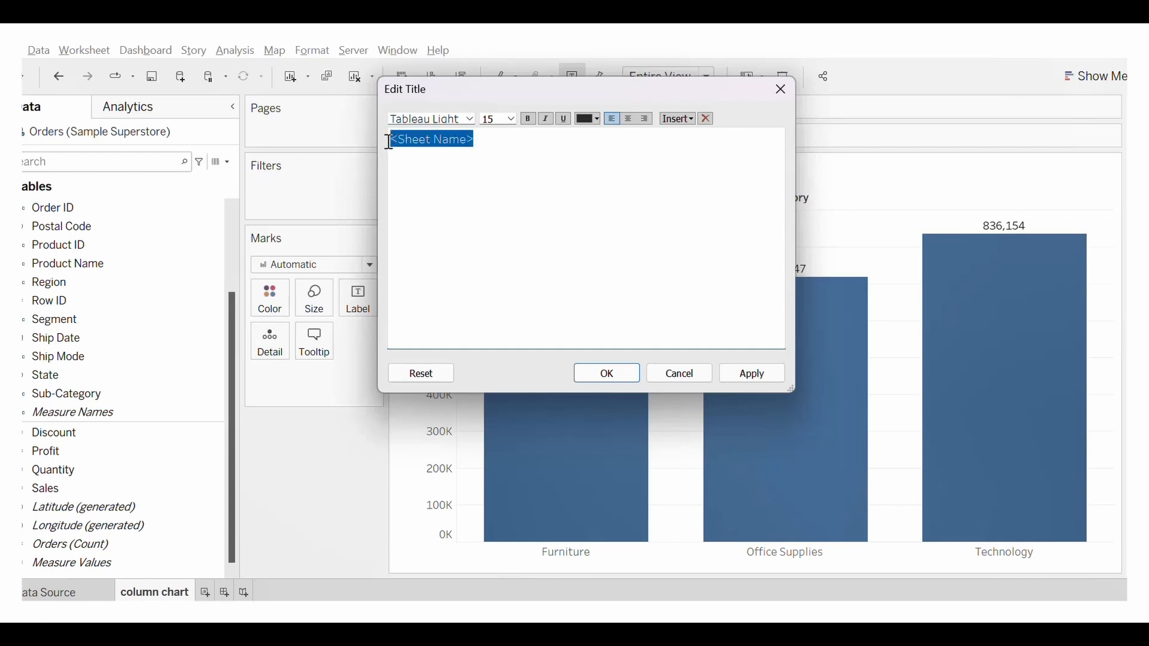
left_click(631, 122)
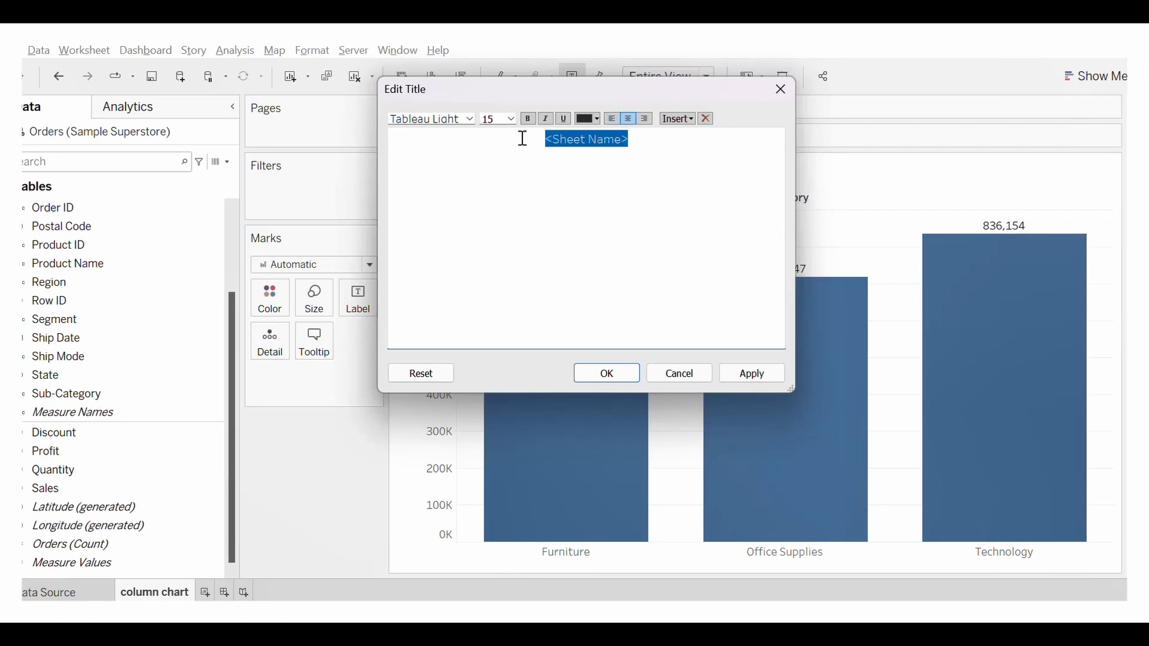
left_click(512, 120)
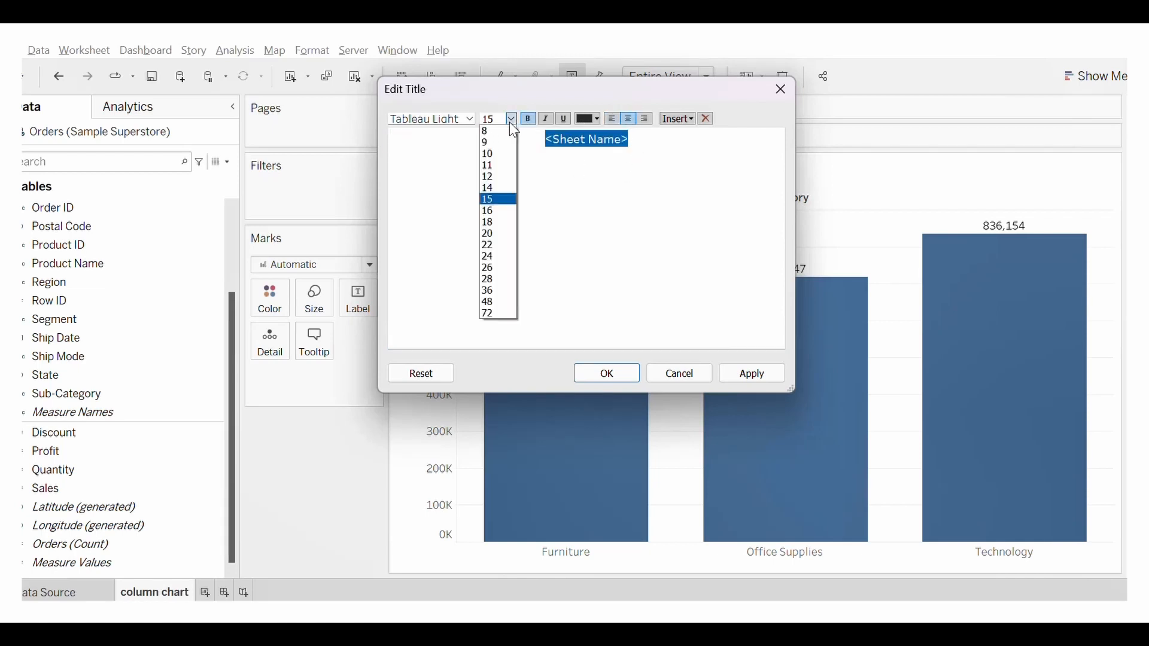
left_click(503, 233)
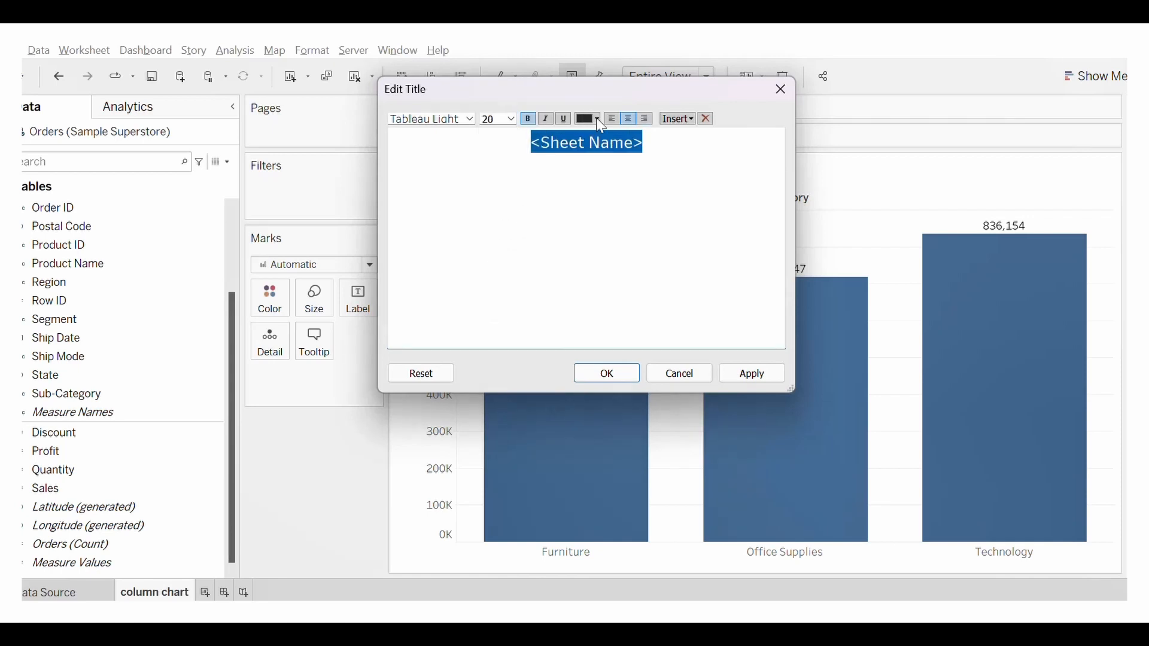
Color the sheet title purple, set its font to Tableau Bold and apply the title formatting.
left_click(596, 119)
left_click(594, 219)
left_click(596, 122)
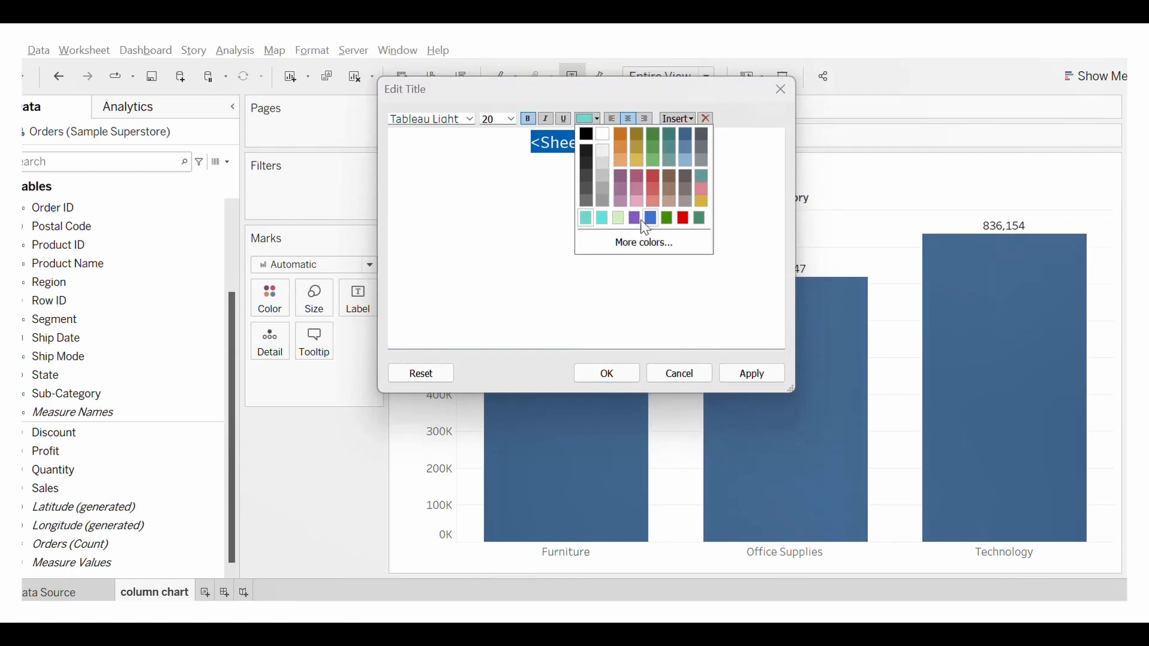
left_click(636, 220)
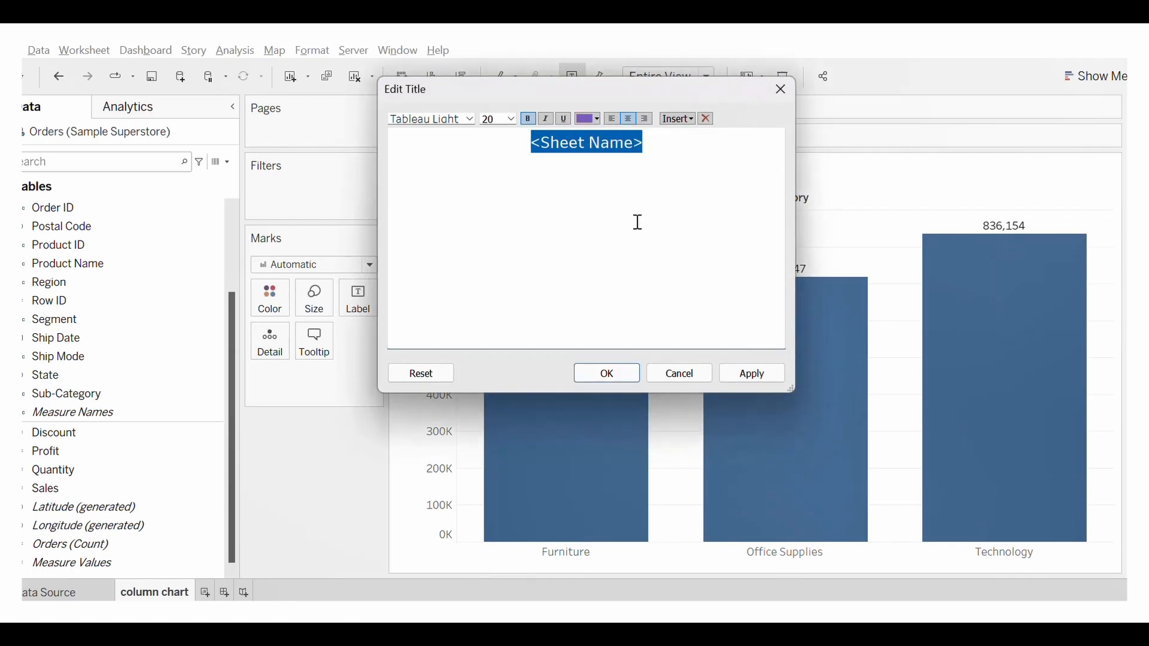
left_click(470, 119)
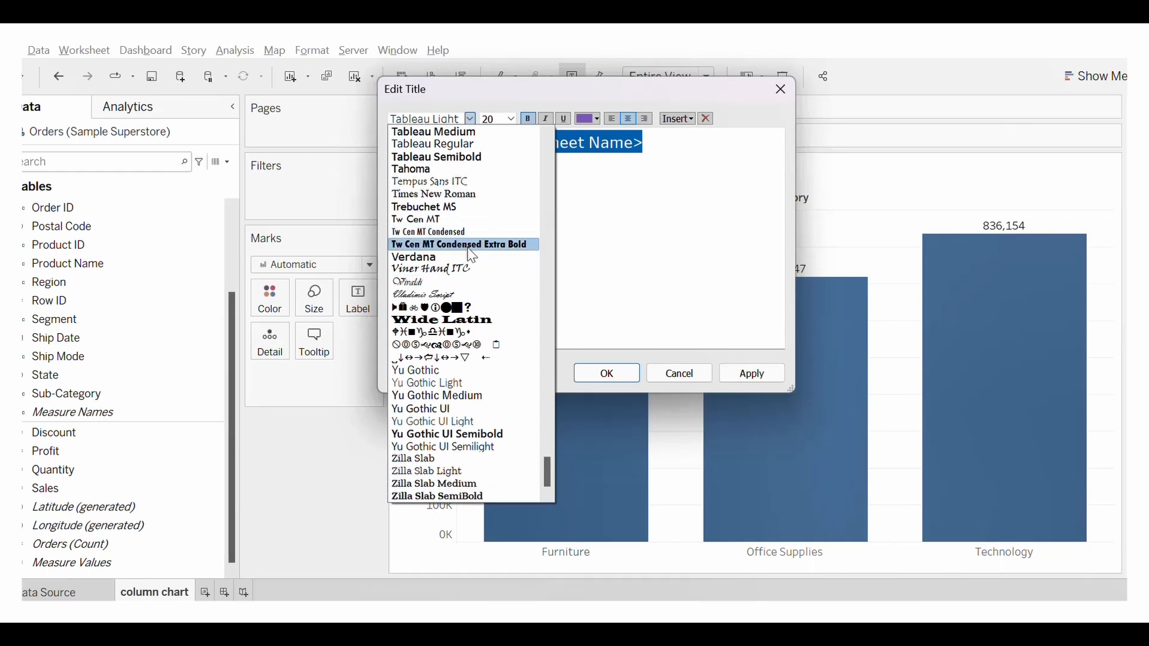
scroll(464, 239, "up", 3)
left_click(473, 204)
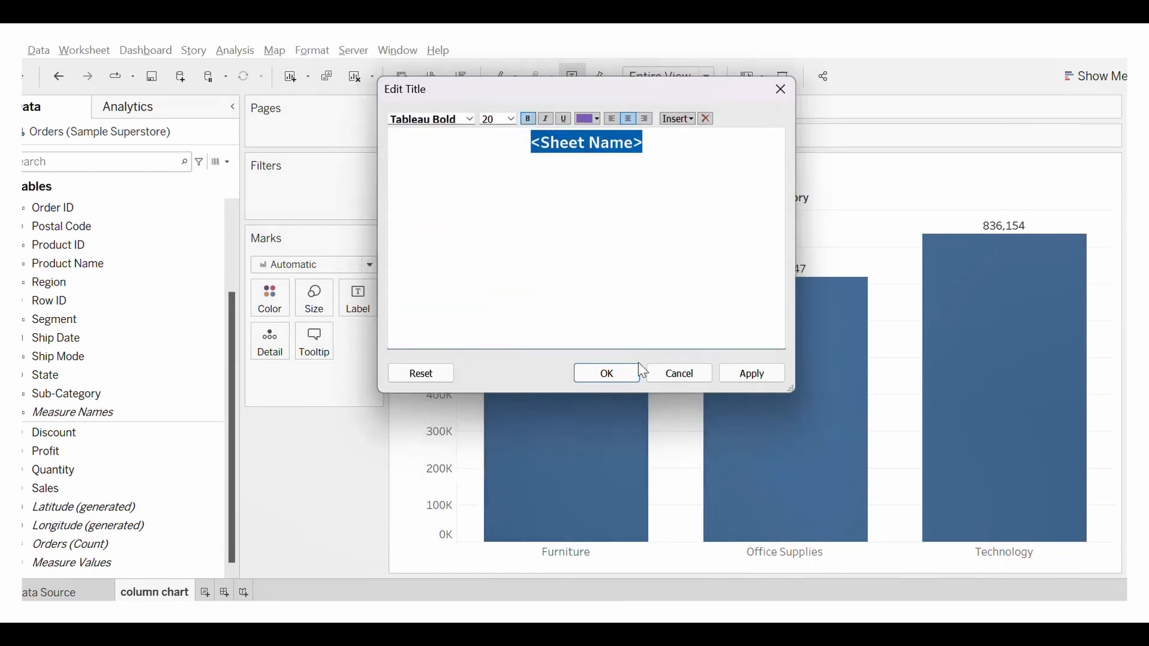
left_click(758, 374)
left_click(610, 374)
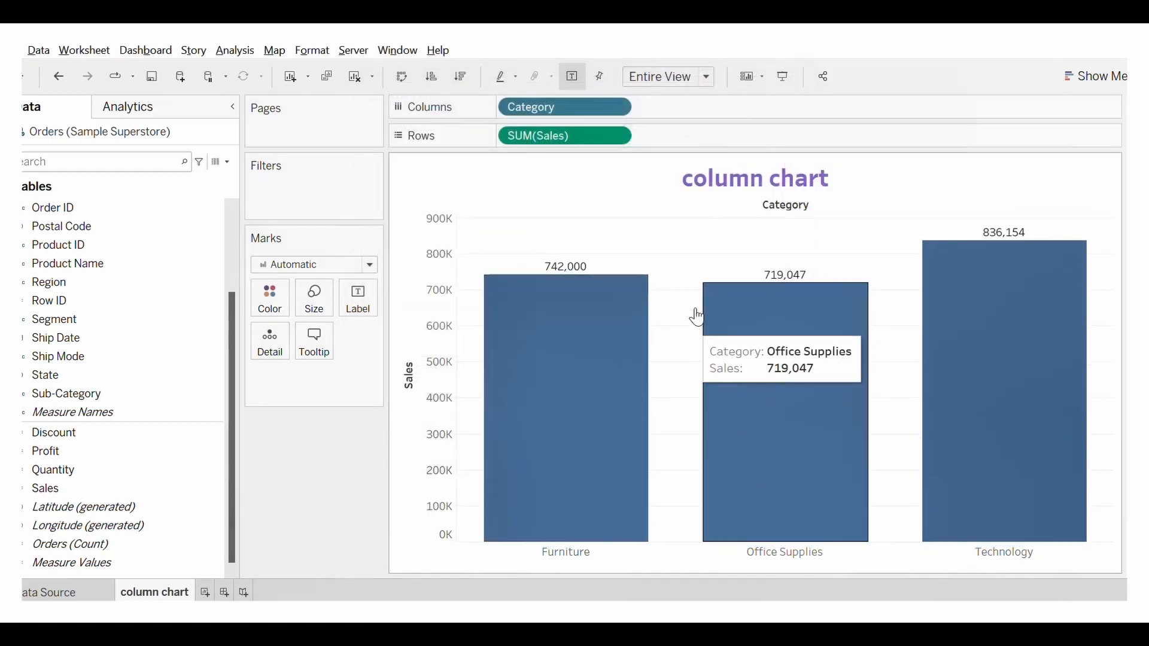
View the column chart in presentation mode and exit, and check the Section 2 outline slide before returning to Tableau.
left_click(785, 84)
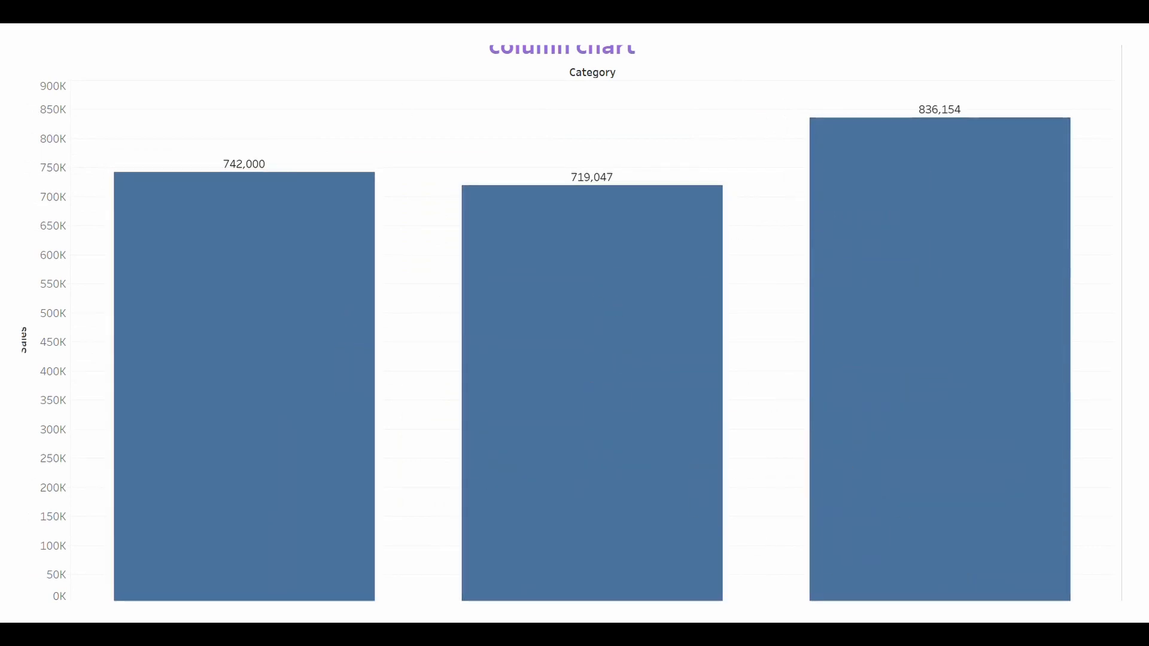
key("Escape")
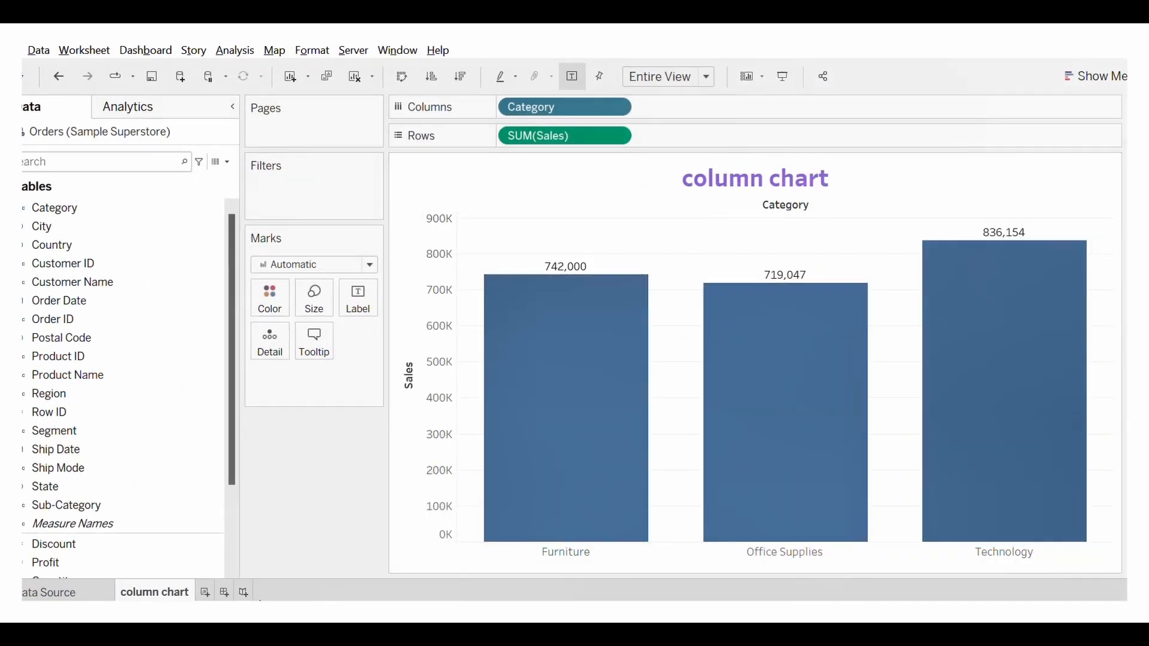
key("alt+Tab")
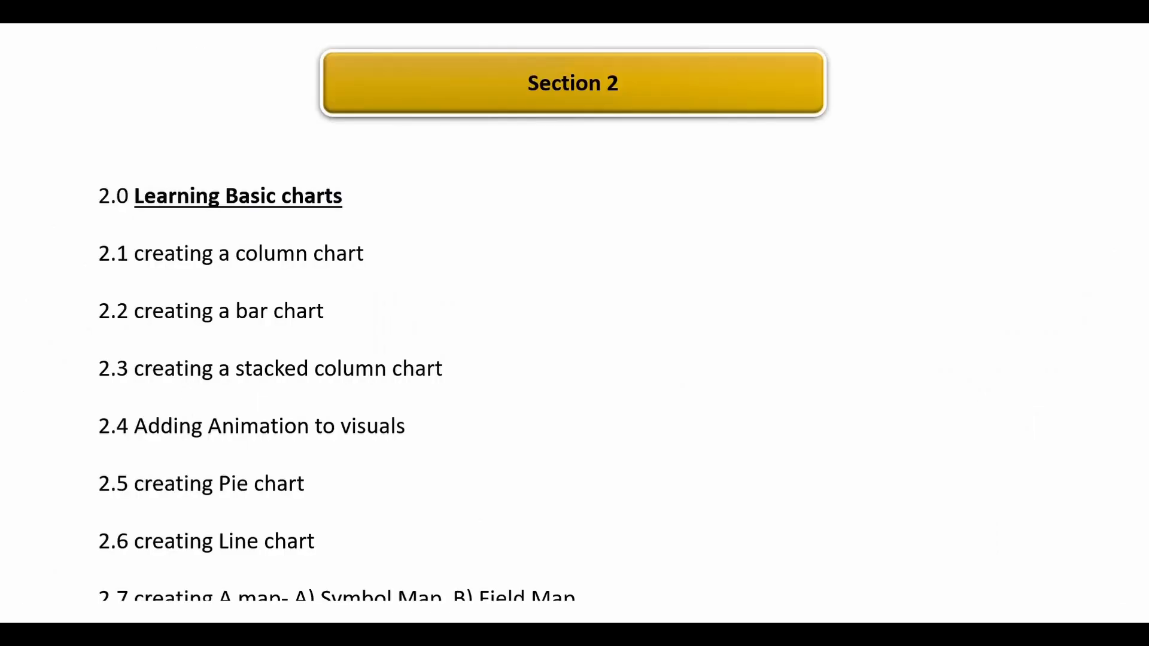
key("alt+Tab")
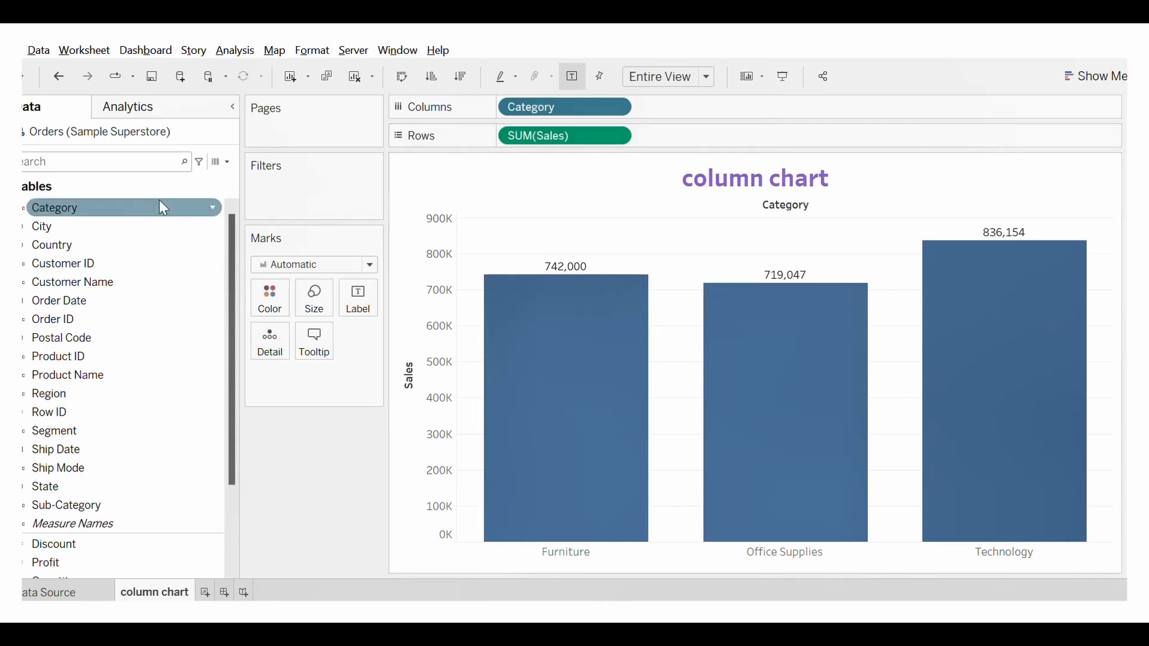
left_click(161, 209)
scroll(203, 335, "down", 3)
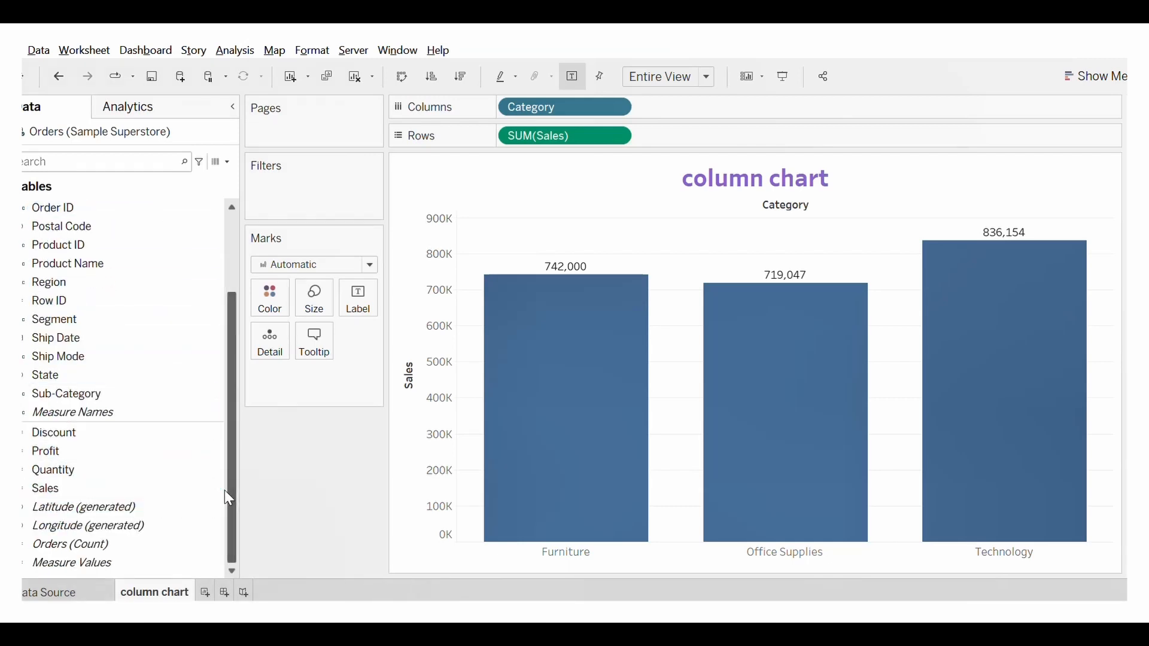
scroll(225, 491, "up", 3)
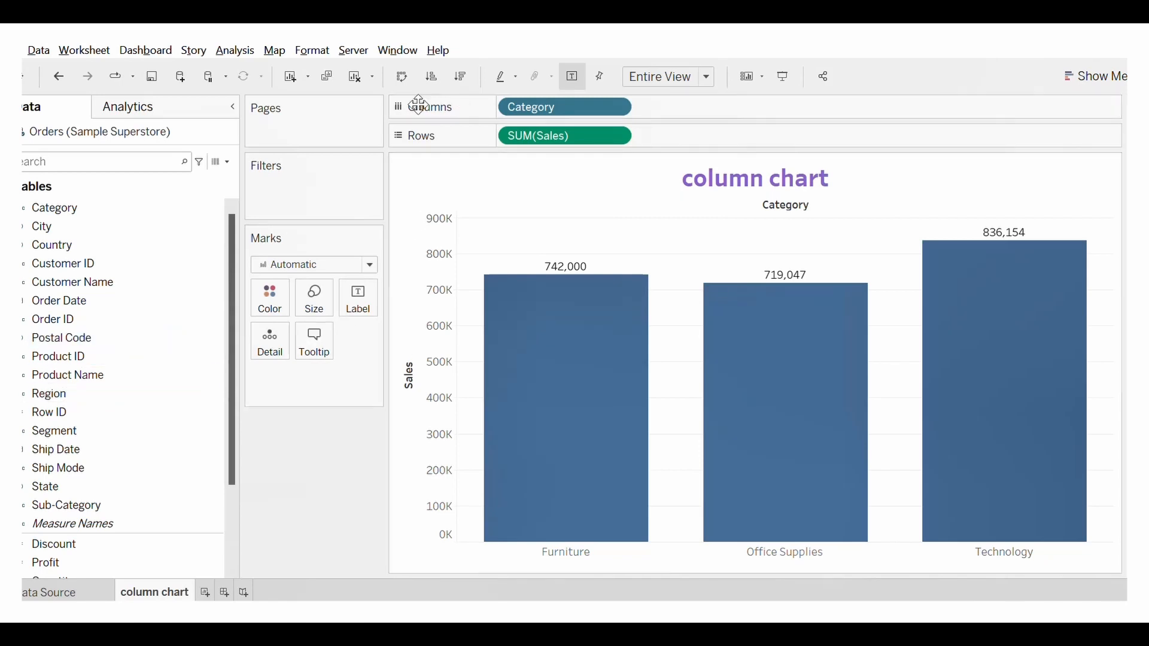
scroll(214, 432, "down", 1)
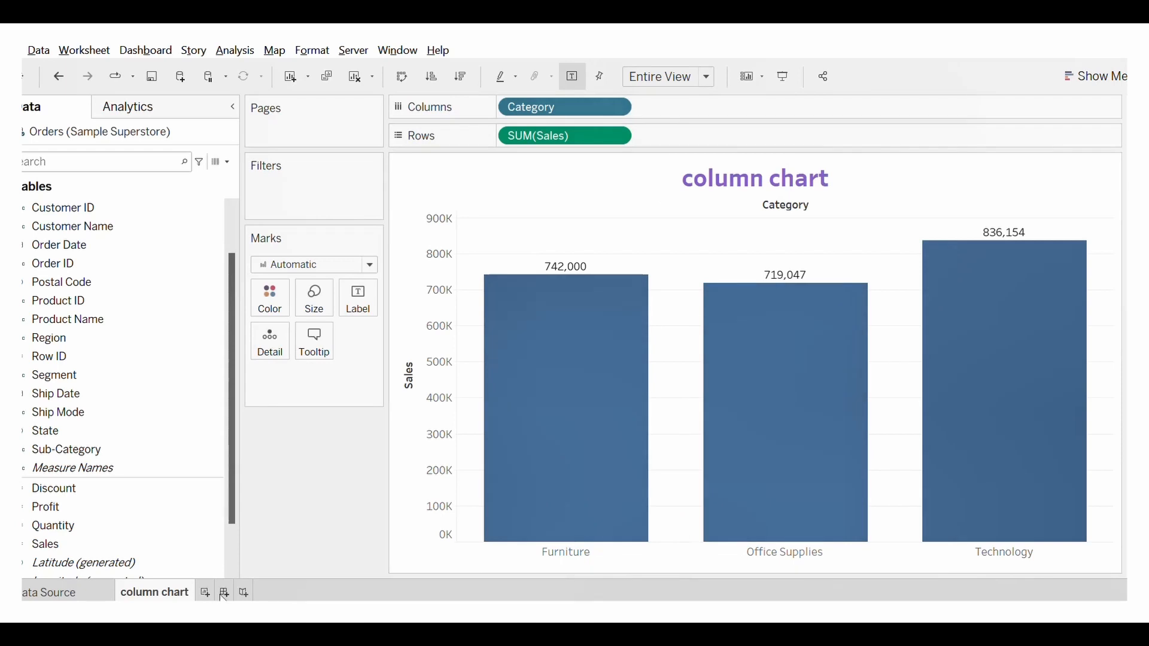
left_click(244, 591)
left_click(174, 598)
Switch to the slides and view the Section 2 outline of basic charts.
key("alt+Tab")
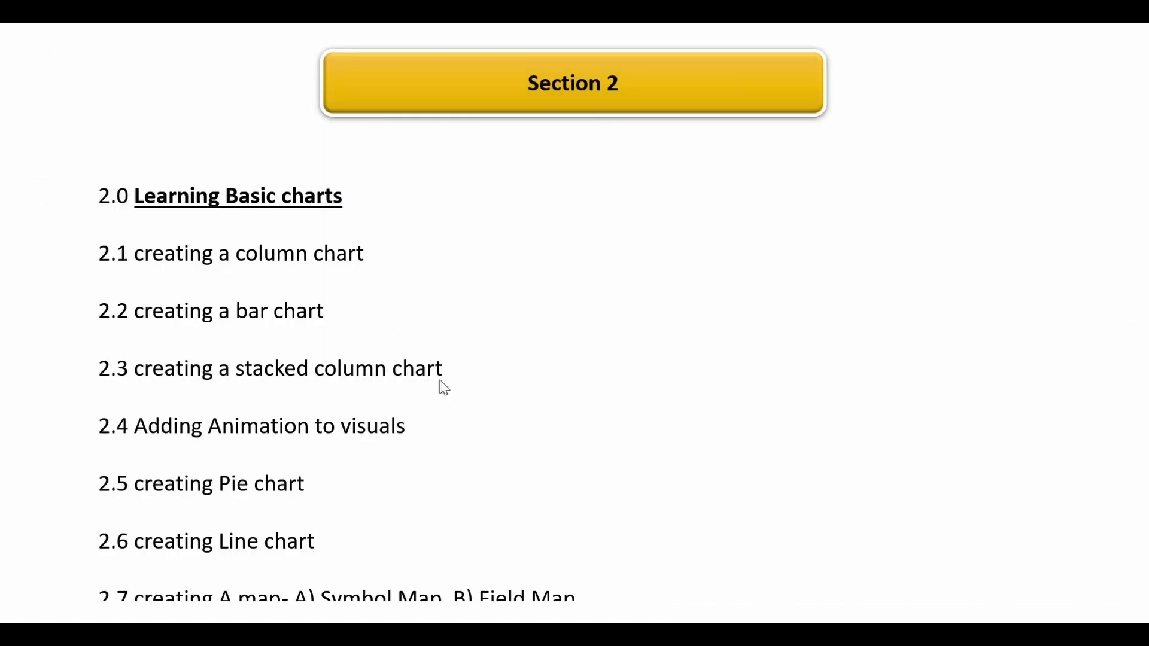
Switch to Tableau, open Sheet 2 and rename the sheet as Bar chart.
key("alt+Tab")
left_click(237, 594)
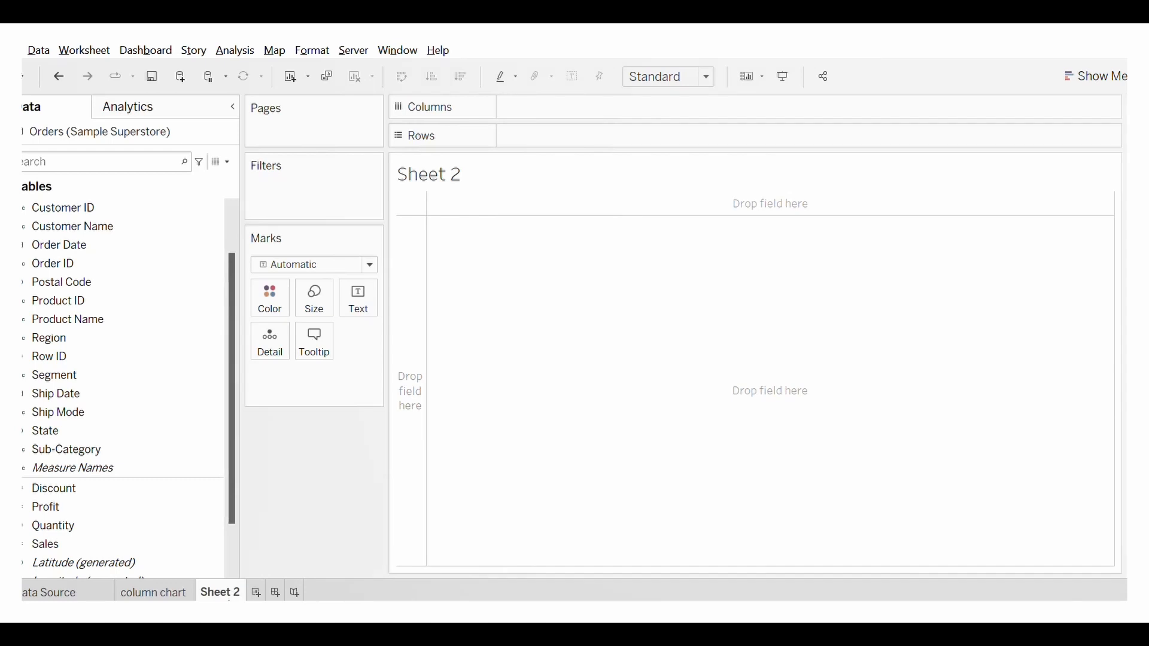
right_click(237, 594)
left_click(289, 402)
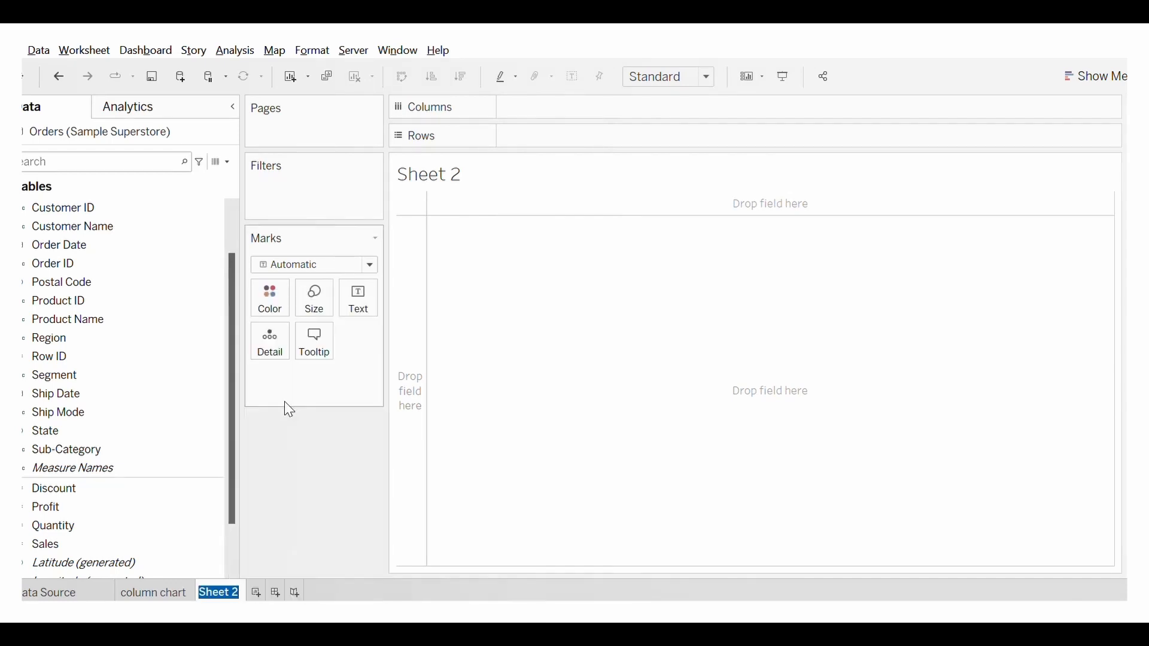
key("BackSpace")
type("Bar chart")
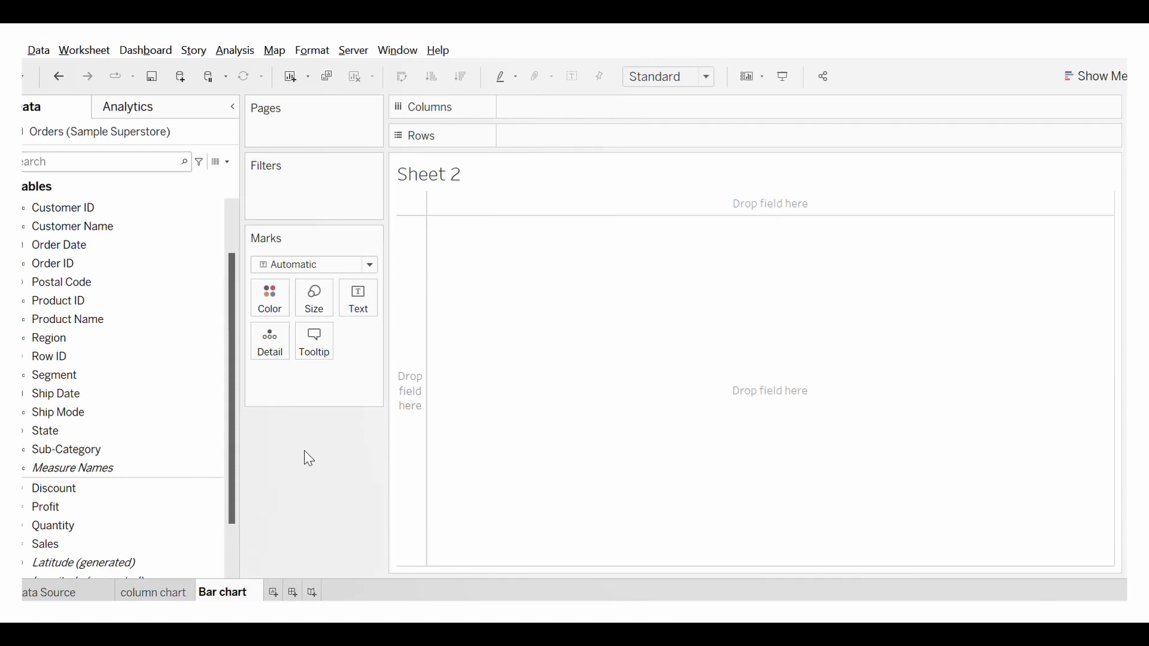
key("Return")
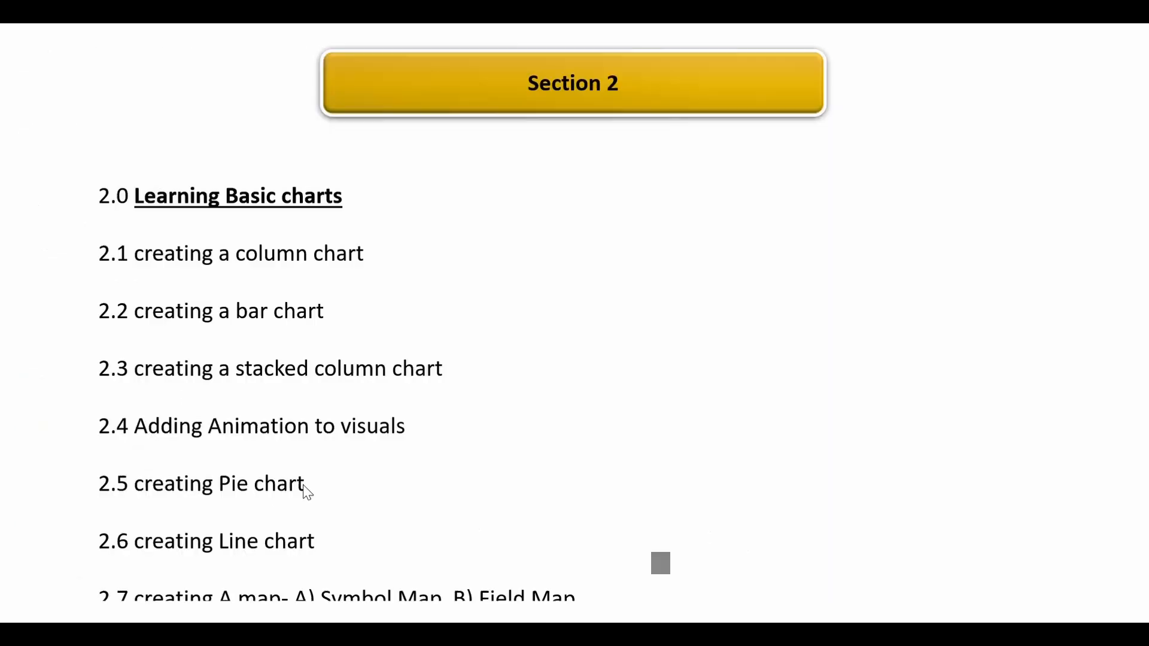
Return to Tableau and build the bar chart with Region on Rows and Profit on Columns.
key("alt+Tab")
left_click(152, 210)
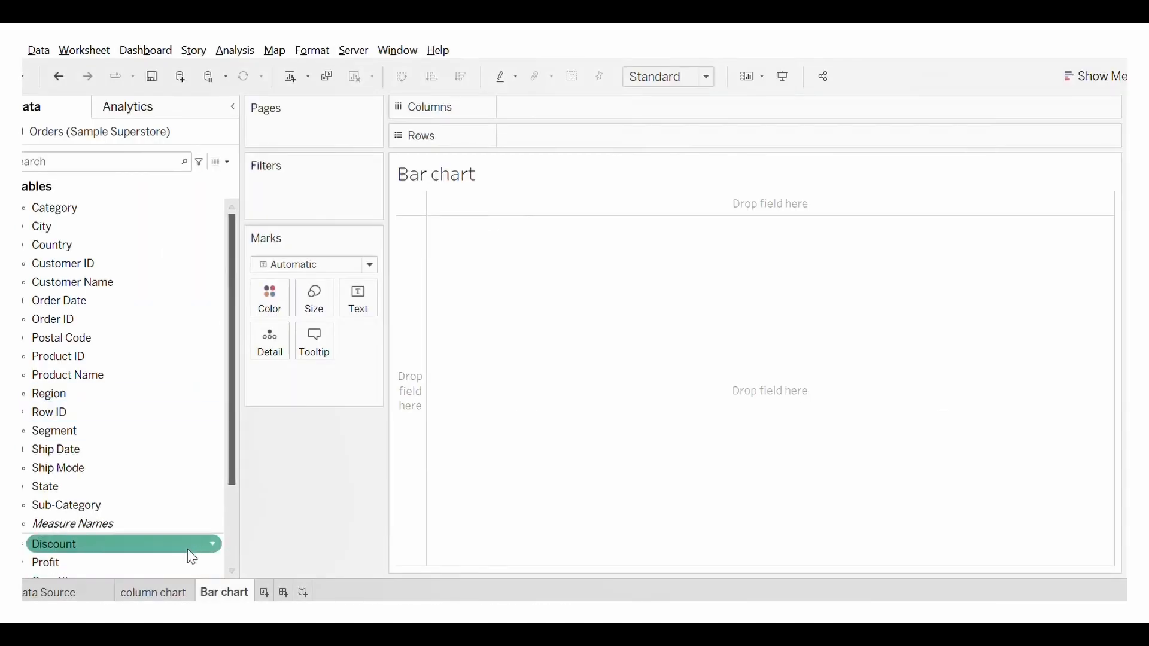
left_click(173, 594)
left_click(240, 593)
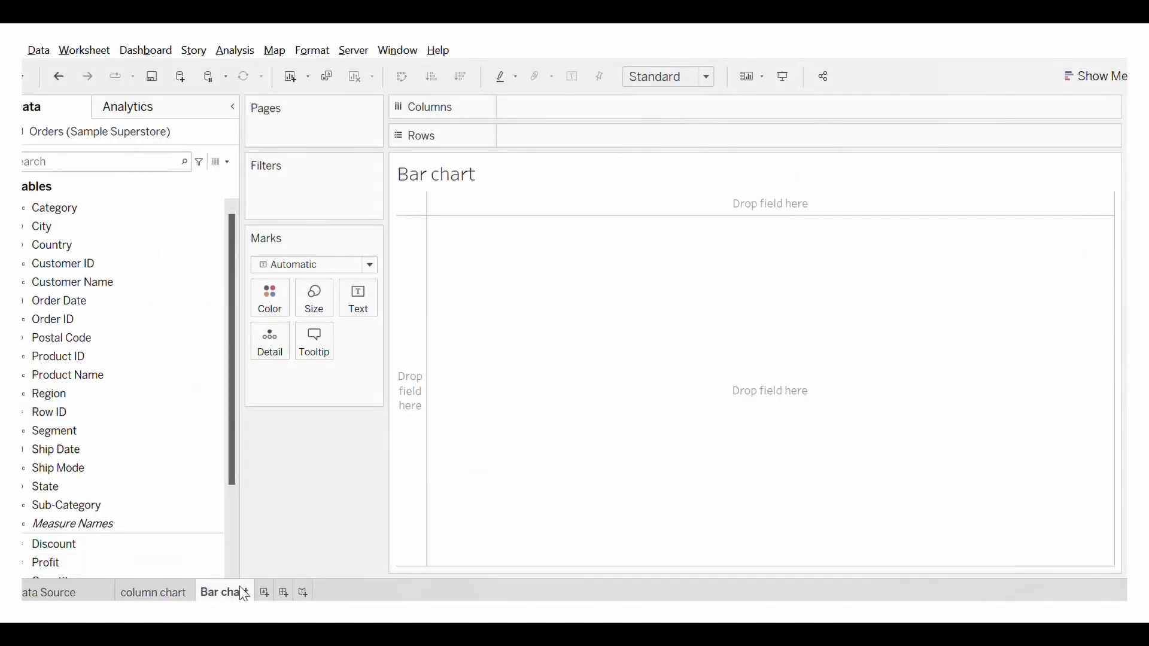
left_click_drag(139, 405, 629, 137)
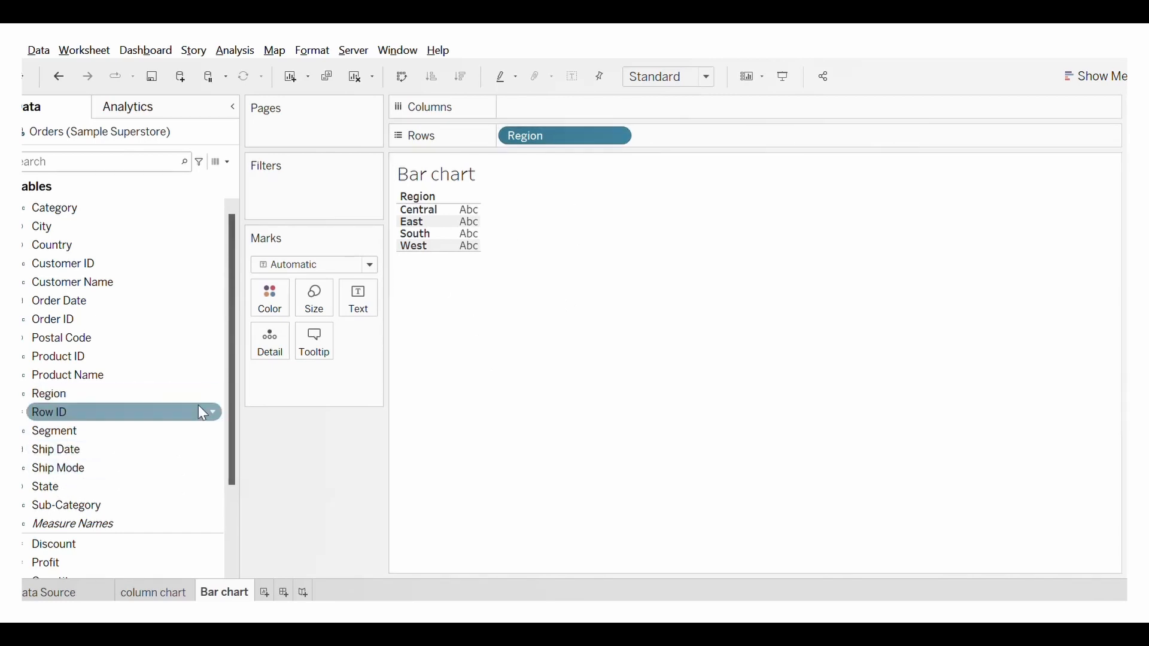
scroll(229, 470, "down", 3)
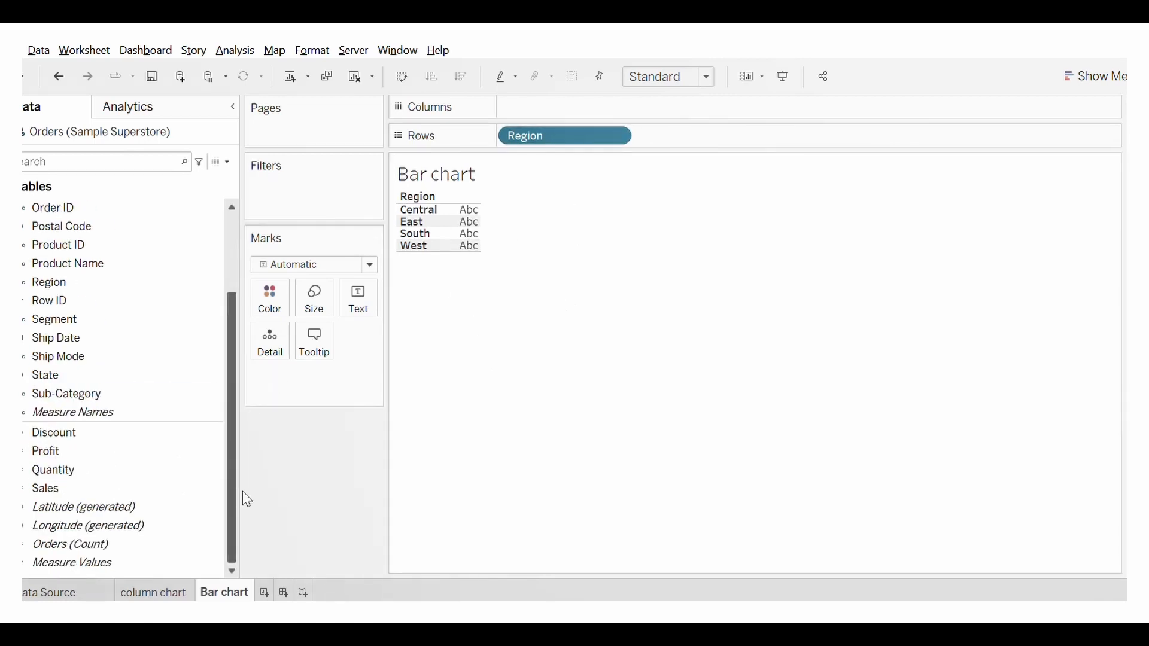
left_click(193, 593)
left_click(246, 594)
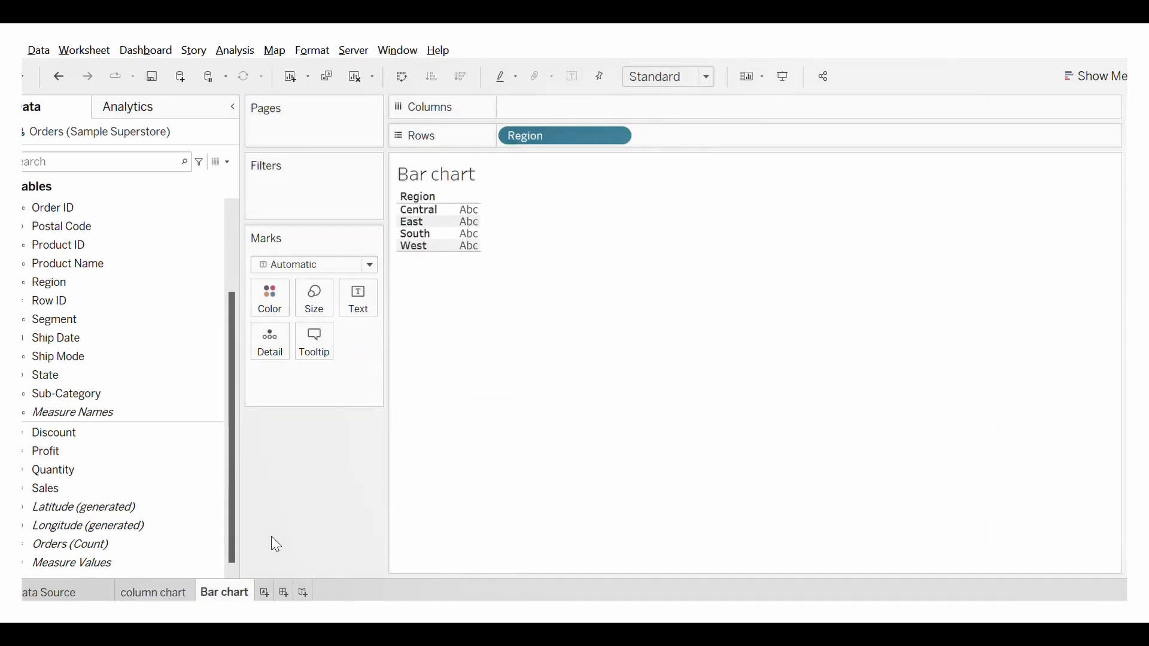
left_click_drag(129, 454, 602, 114)
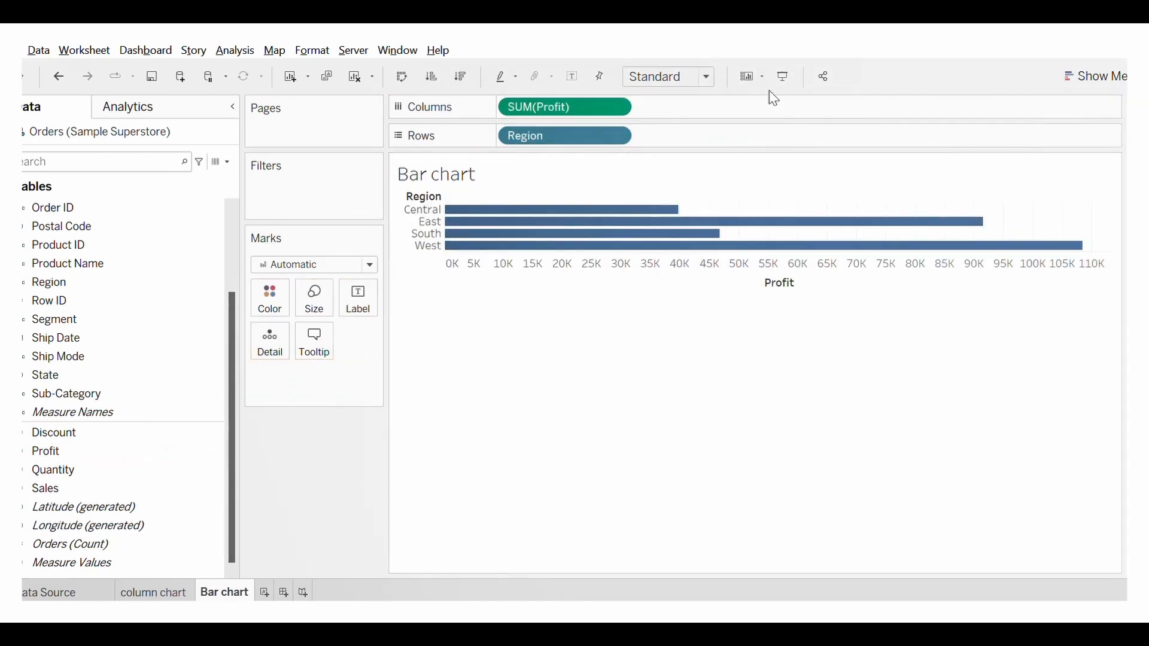
Fit the bar chart to Entire View and show mark labels on the bars.
left_click(710, 78)
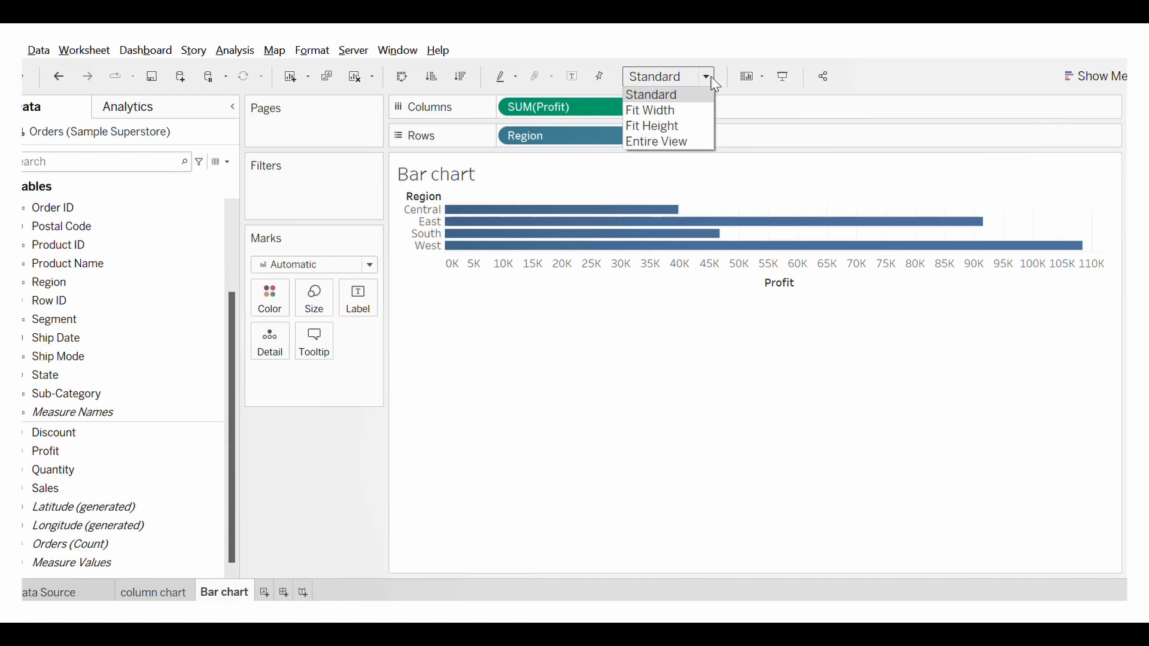
left_click(692, 142)
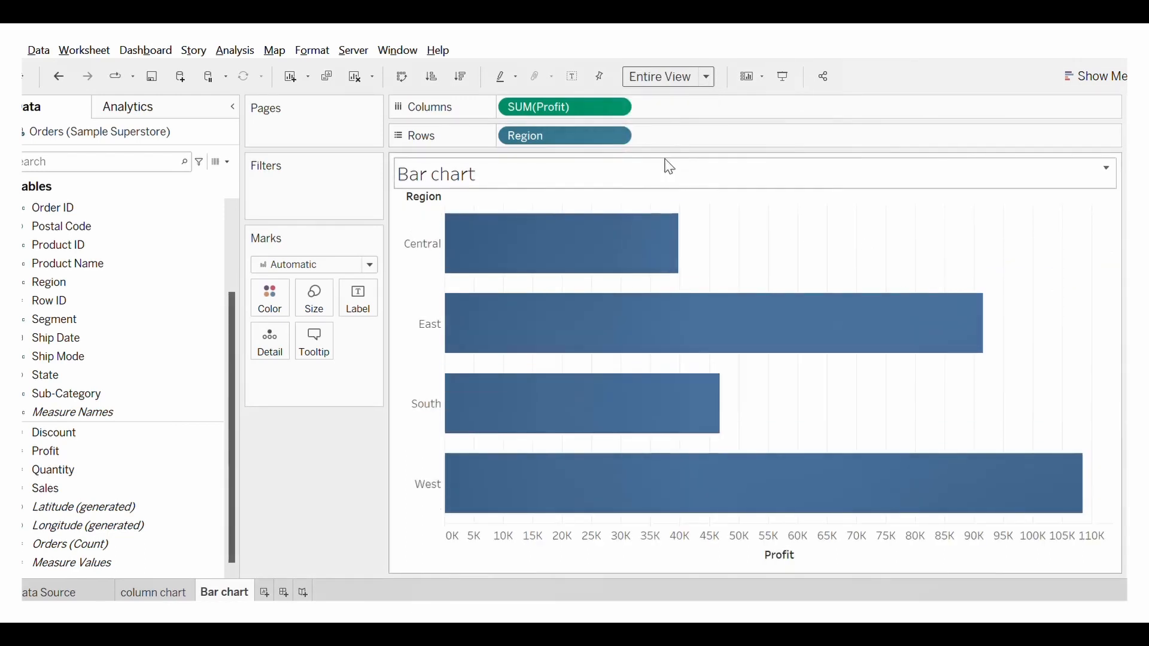
left_click(572, 76)
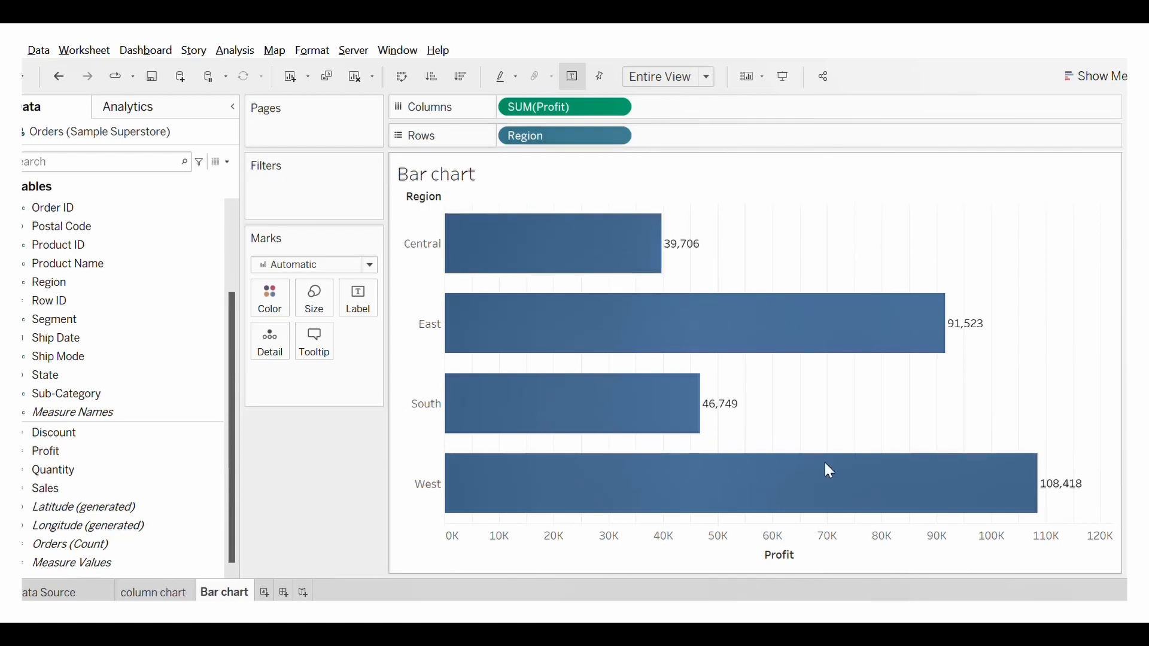
Try descending and ascending sorts of the regions by profit, leaving the bars in descending order.
mouse_move(843, 464)
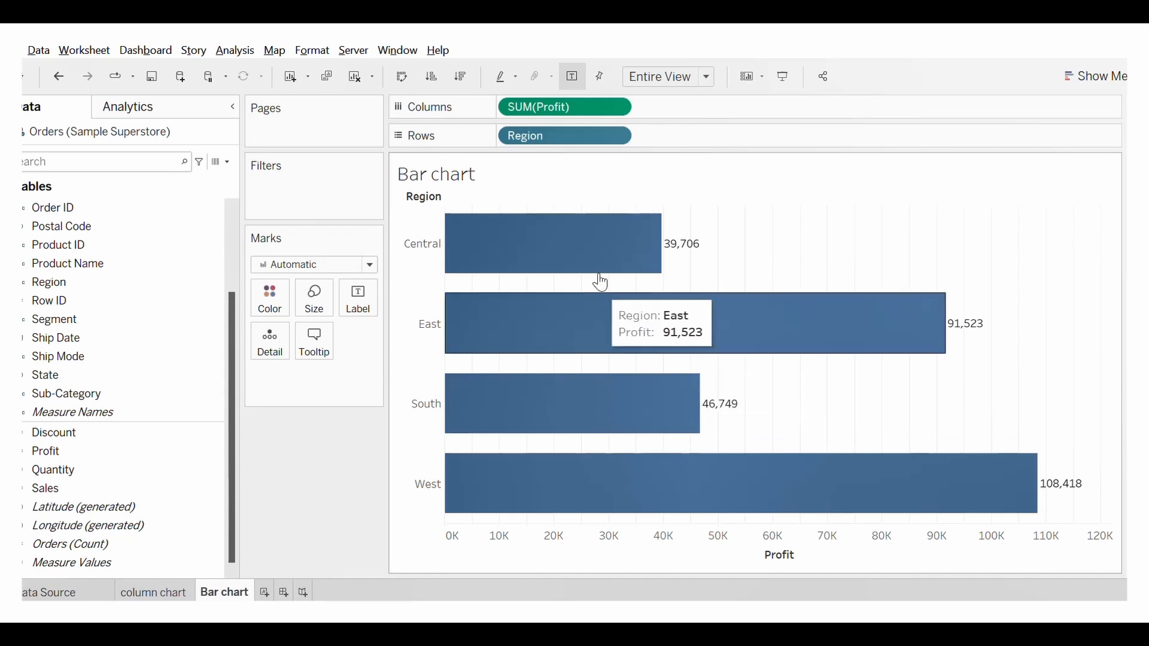
left_click(458, 82)
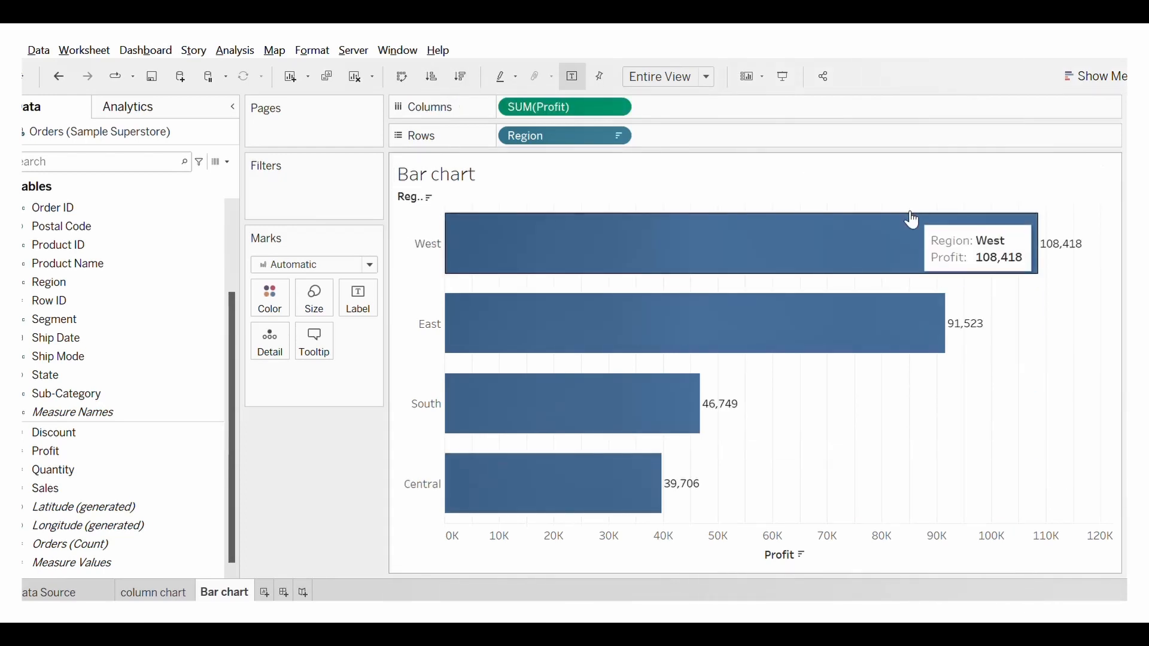
left_click(432, 78)
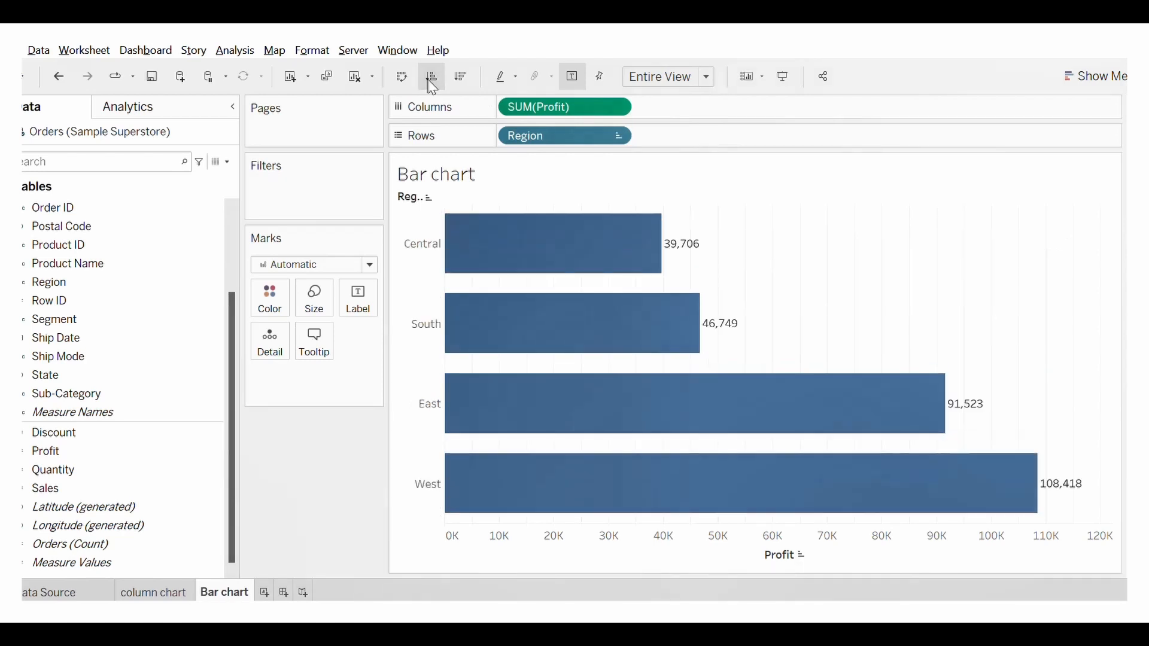
left_click(471, 88)
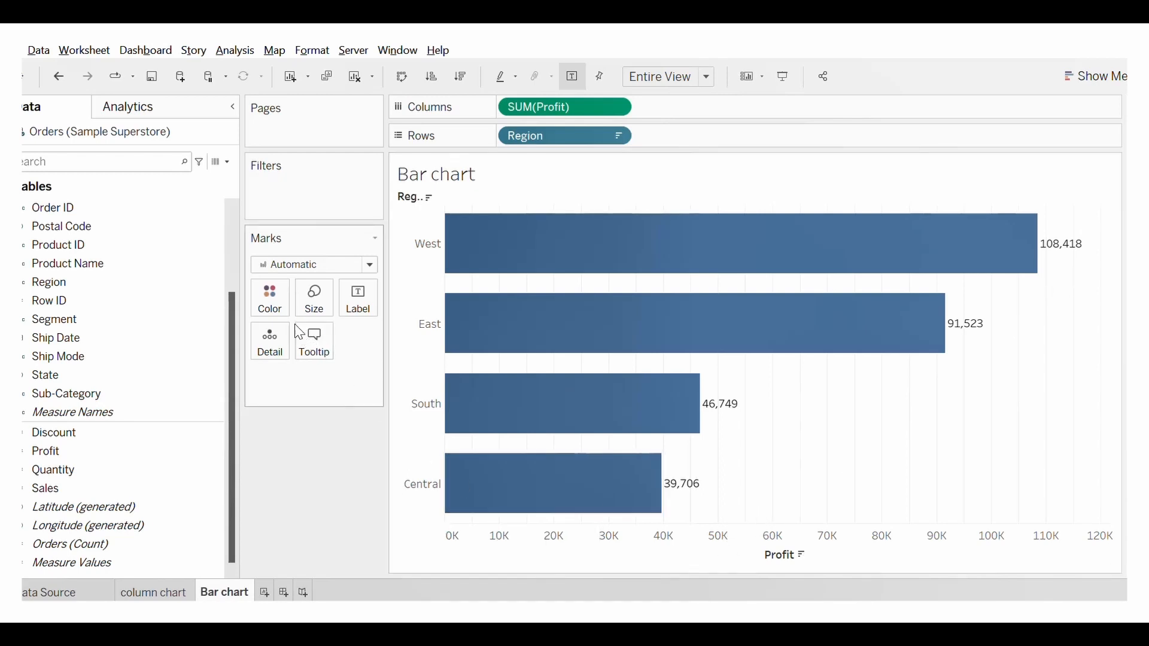
Give the bars in the bar chart a turquoise border.
left_click(267, 308)
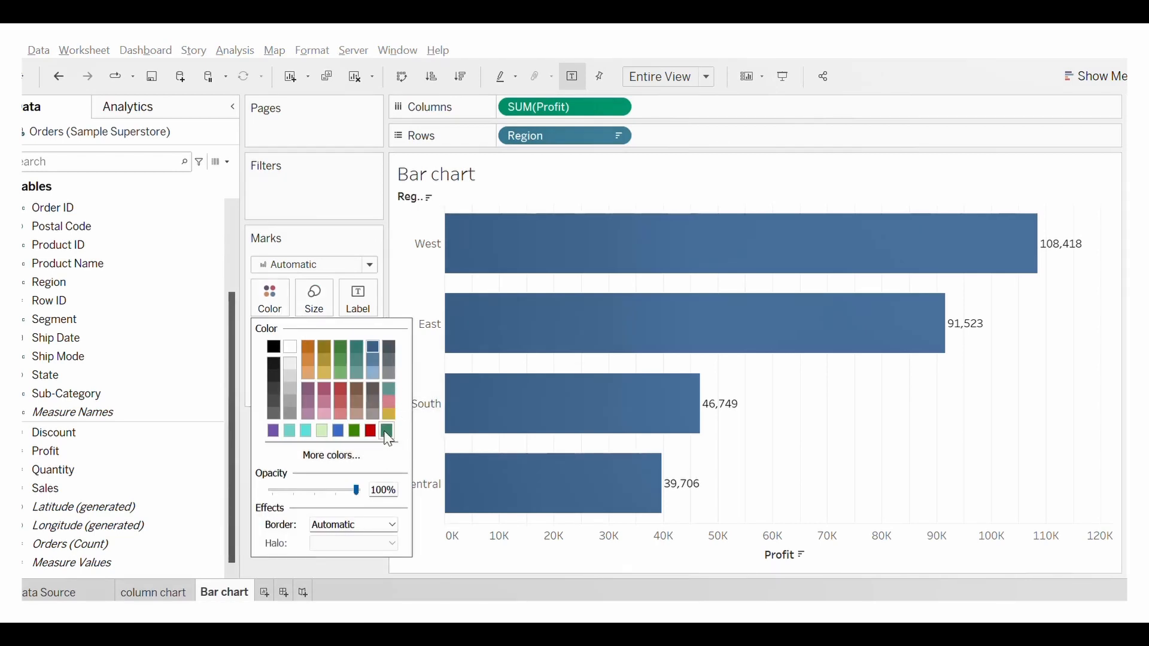
left_click(358, 536)
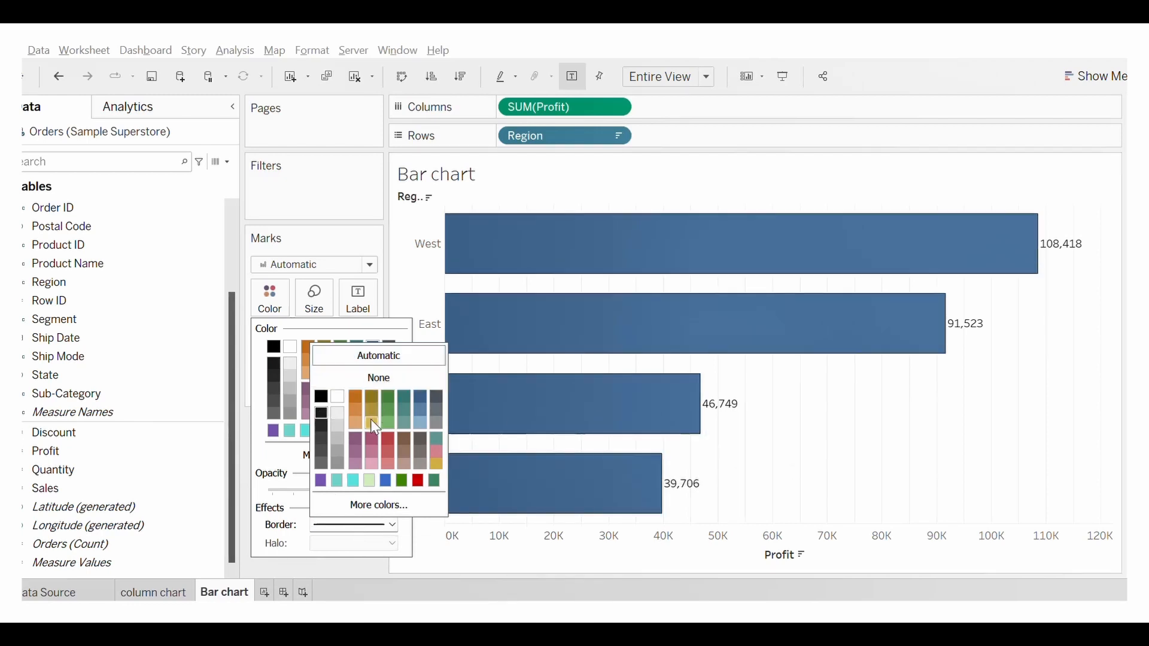
left_click(333, 482)
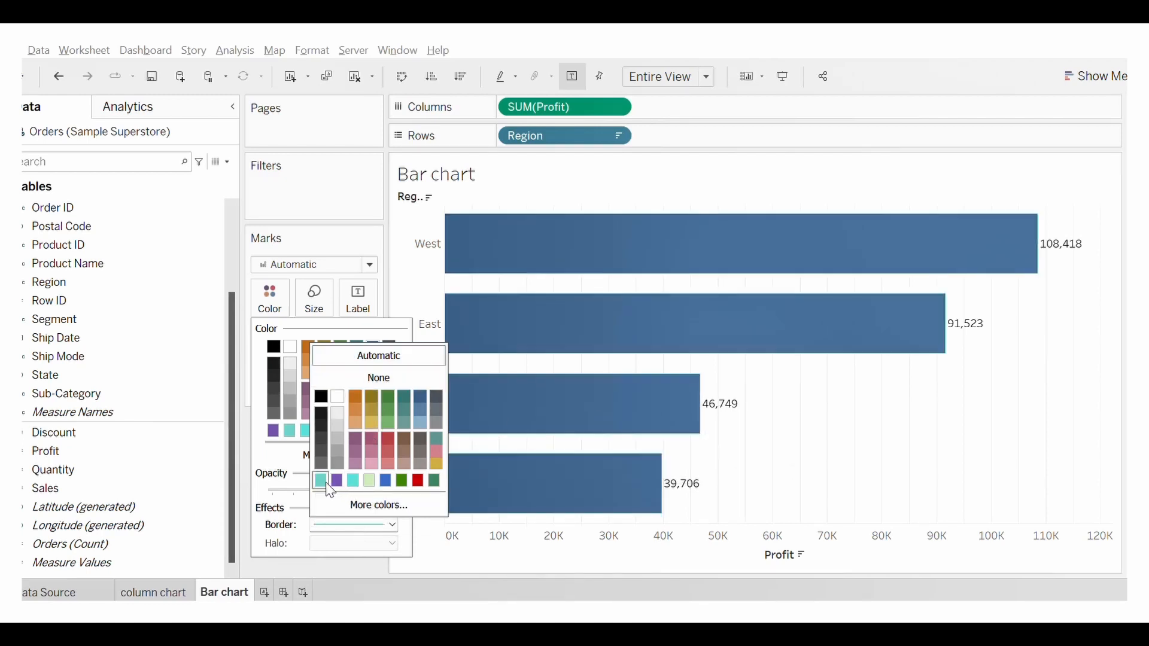
left_click(782, 437)
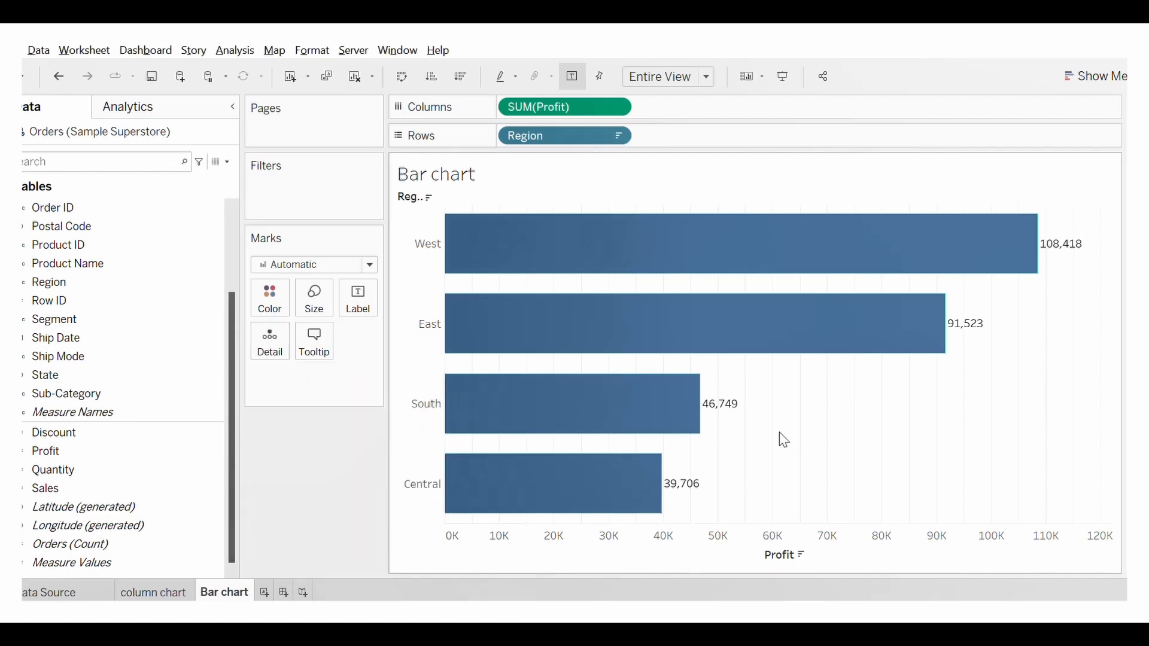
Color the bars purple and set their border to a near-black color.
left_click(284, 308)
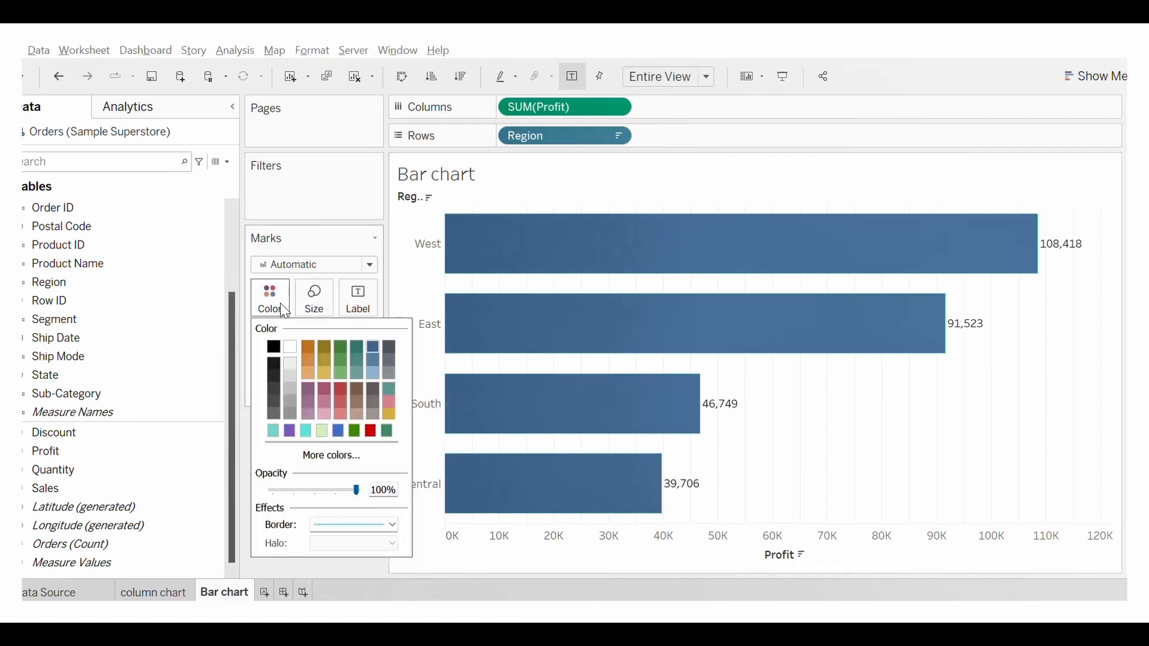
left_click(339, 400)
left_click(292, 431)
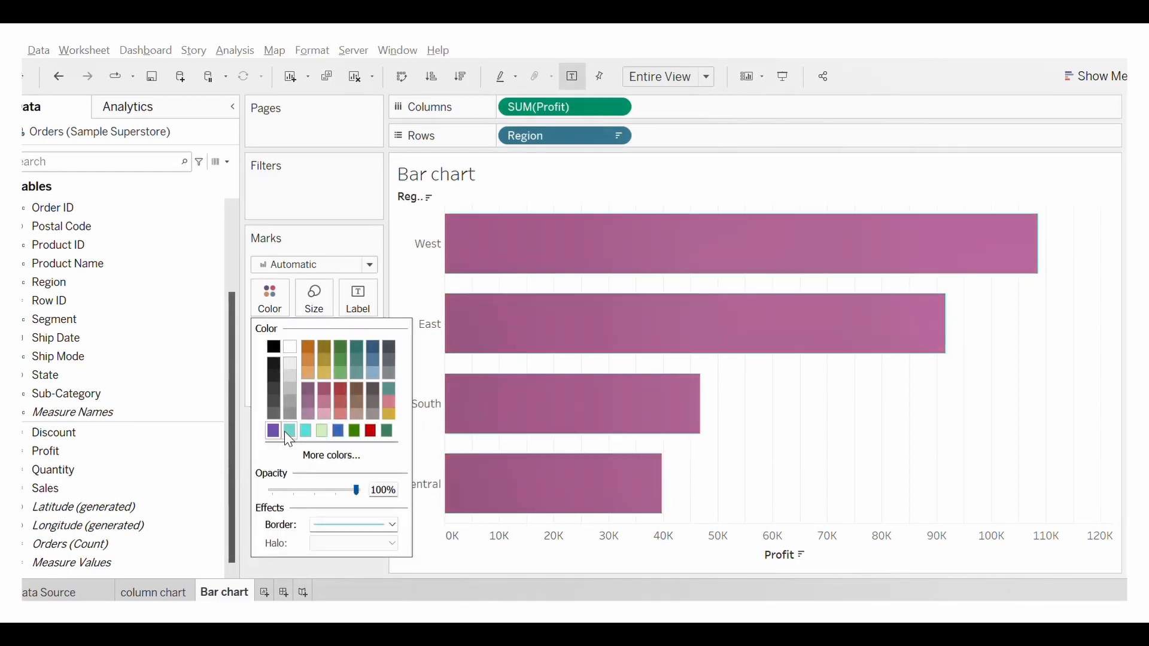
left_click(350, 530)
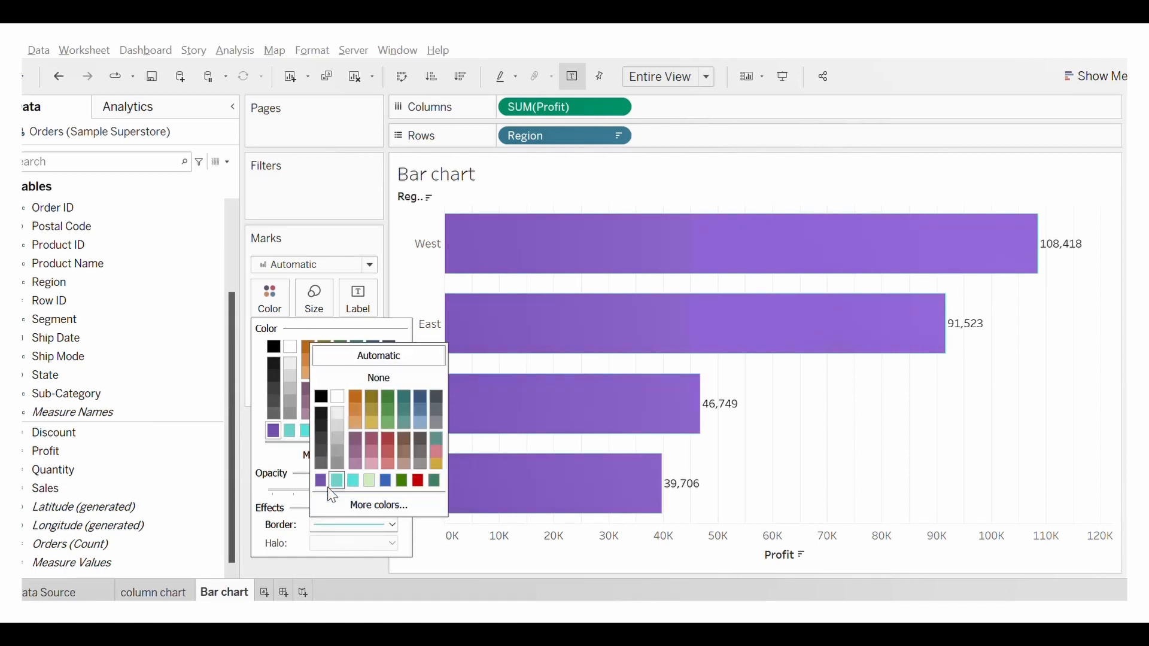
left_click(322, 424)
left_click(784, 451)
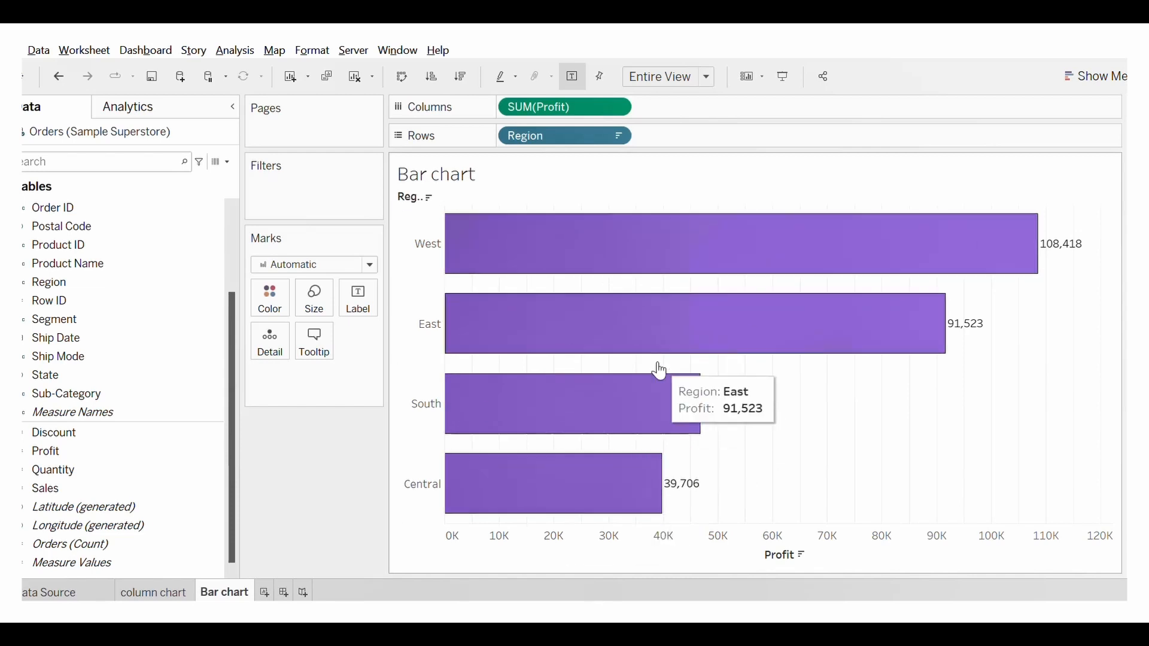
Compare the layout of the column chart sheet with that of the Bar chart sheet.
left_click(178, 564)
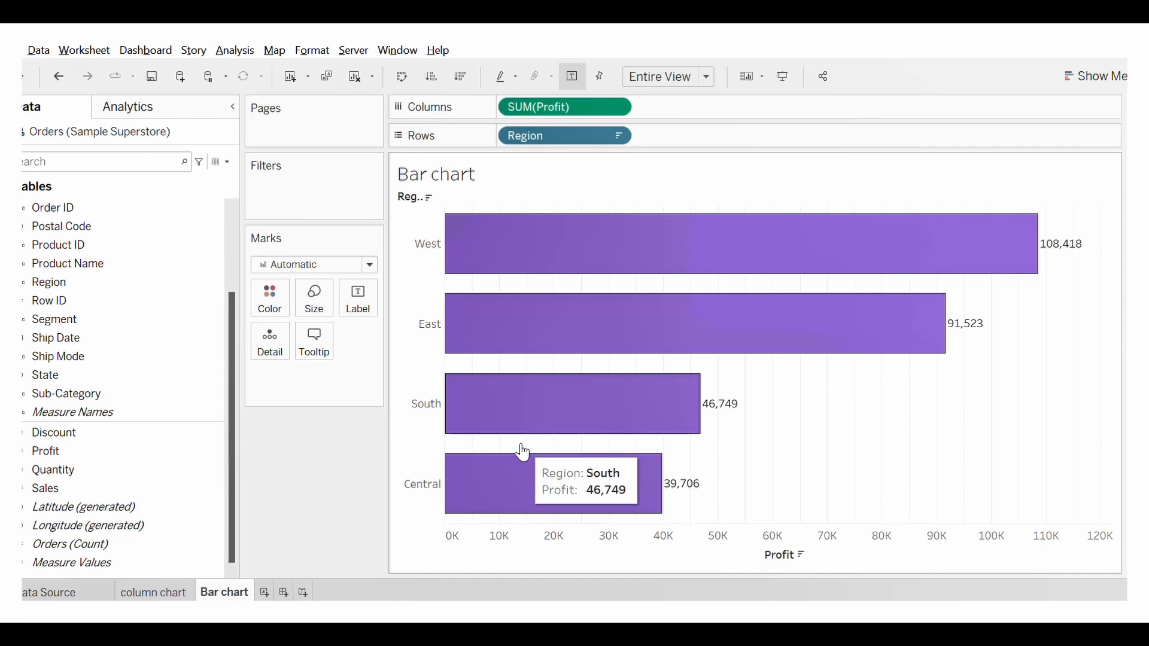
left_click(154, 593)
left_click(214, 594)
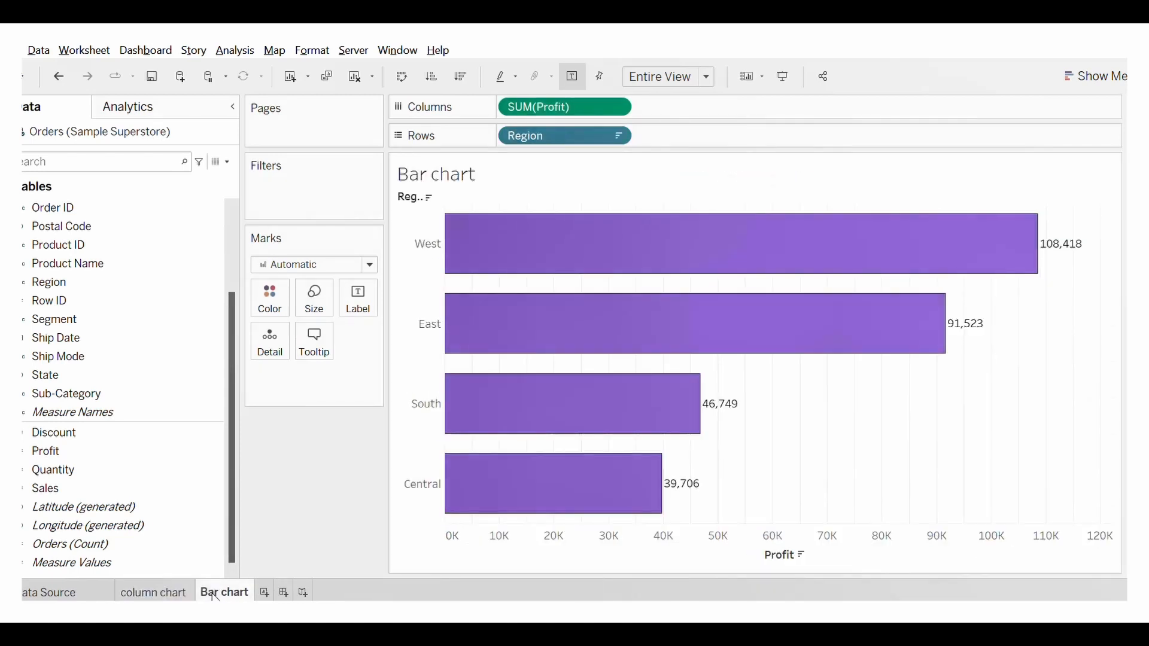
left_click(154, 592)
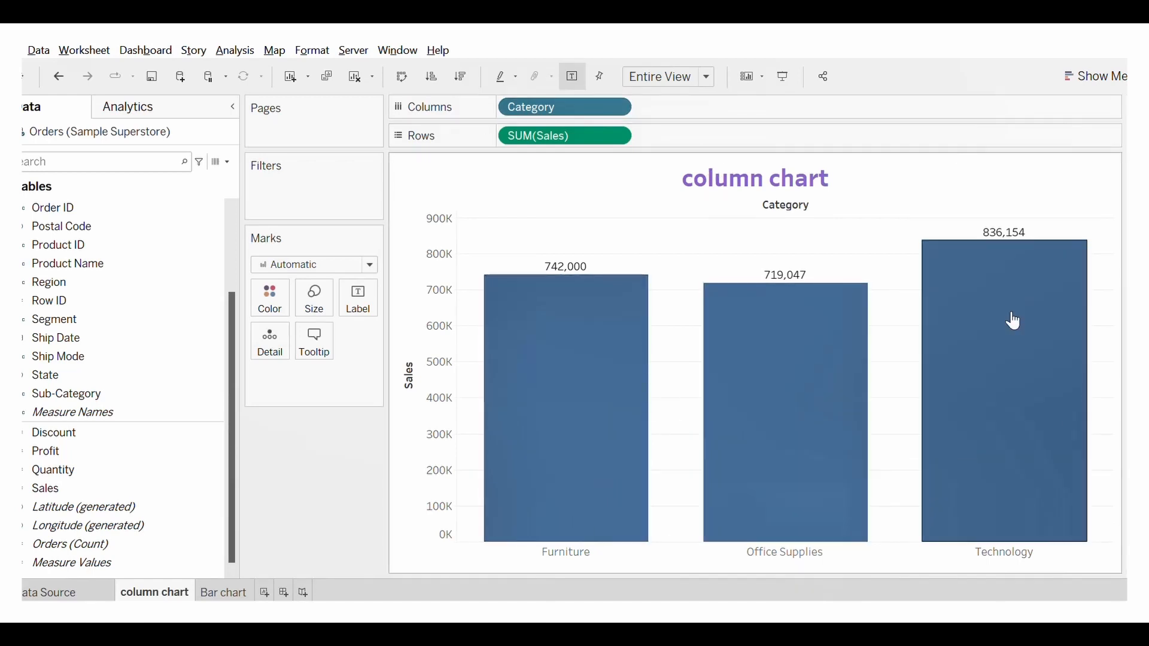
left_click(224, 593)
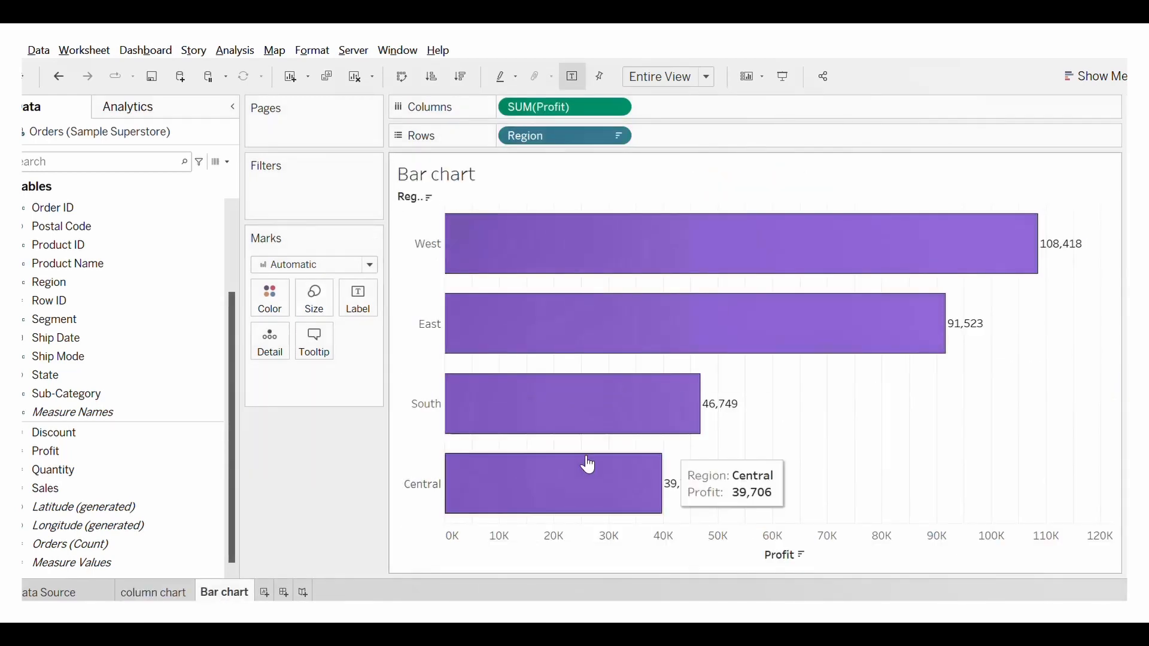
Swap the rows and columns on the column chart sheet to get horizontal bars, and swap them back.
left_click(178, 597)
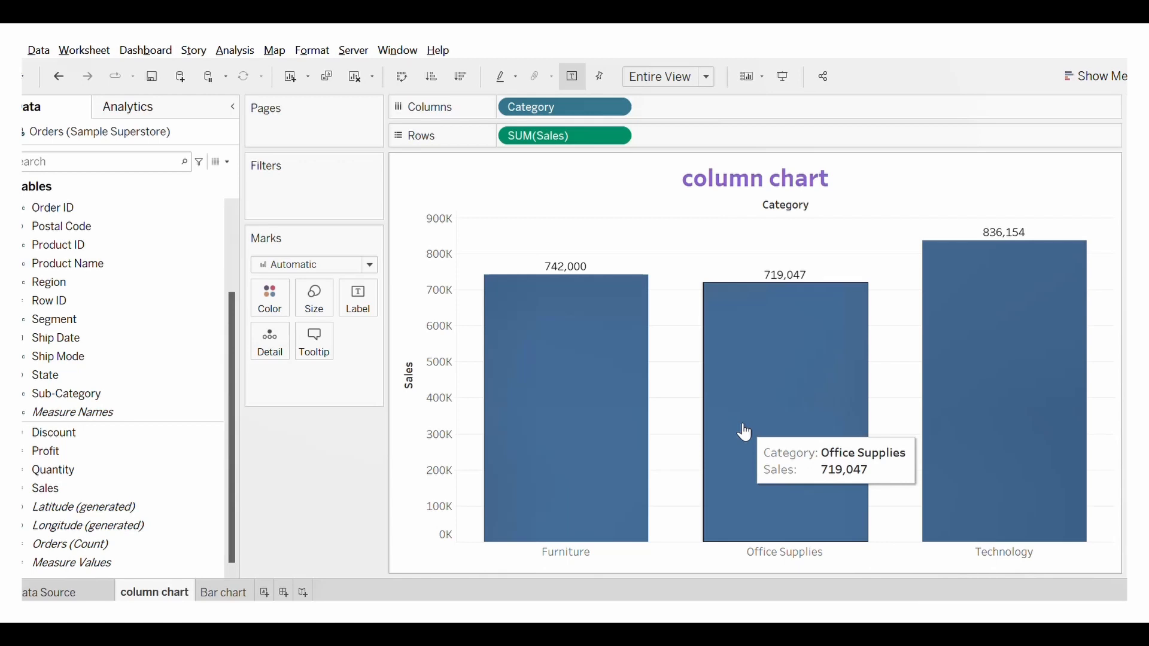
left_click(407, 85)
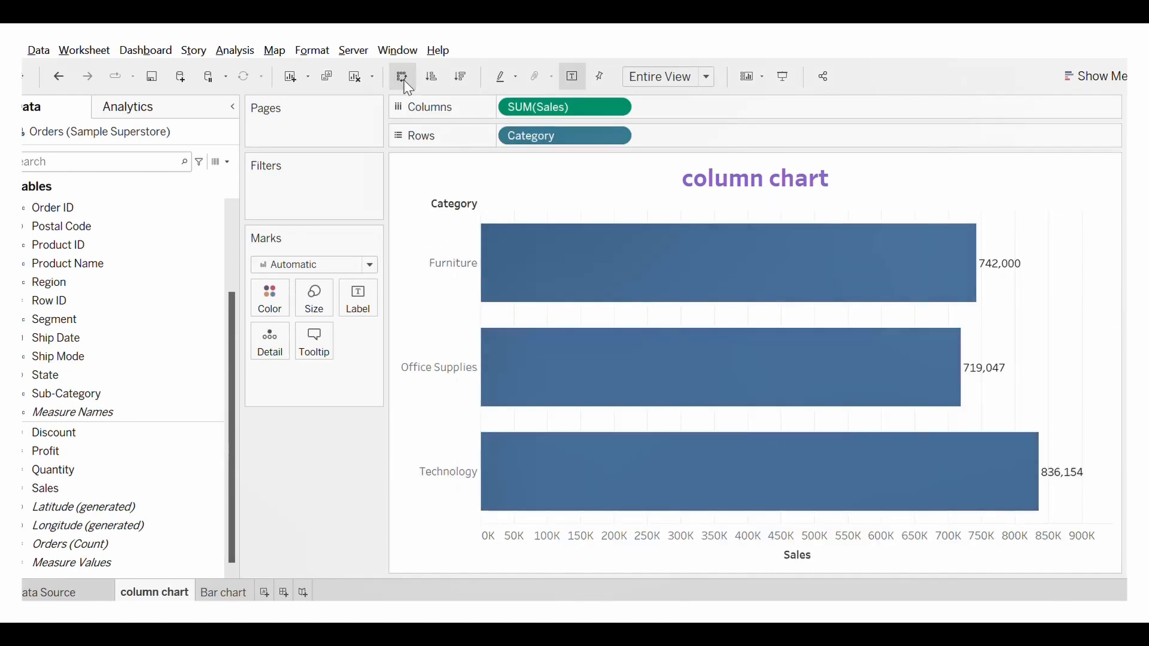
left_click(408, 85)
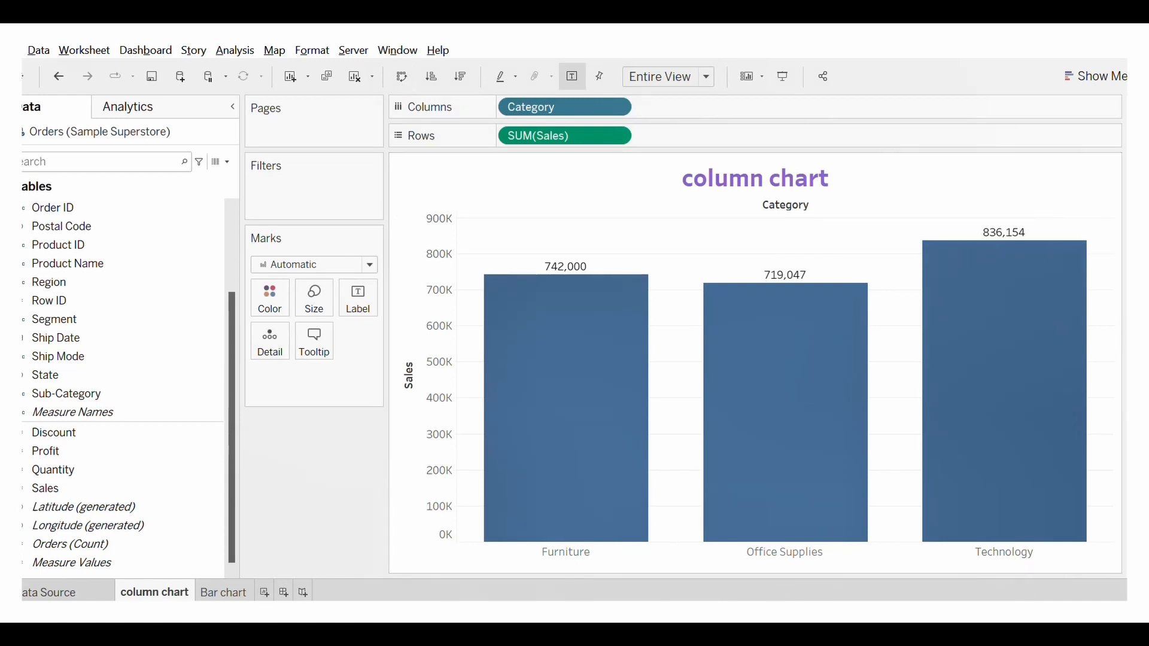
Return to the Bar chart sheet and check the Section 2 outline slide before switching back to Tableau.
left_click(221, 594)
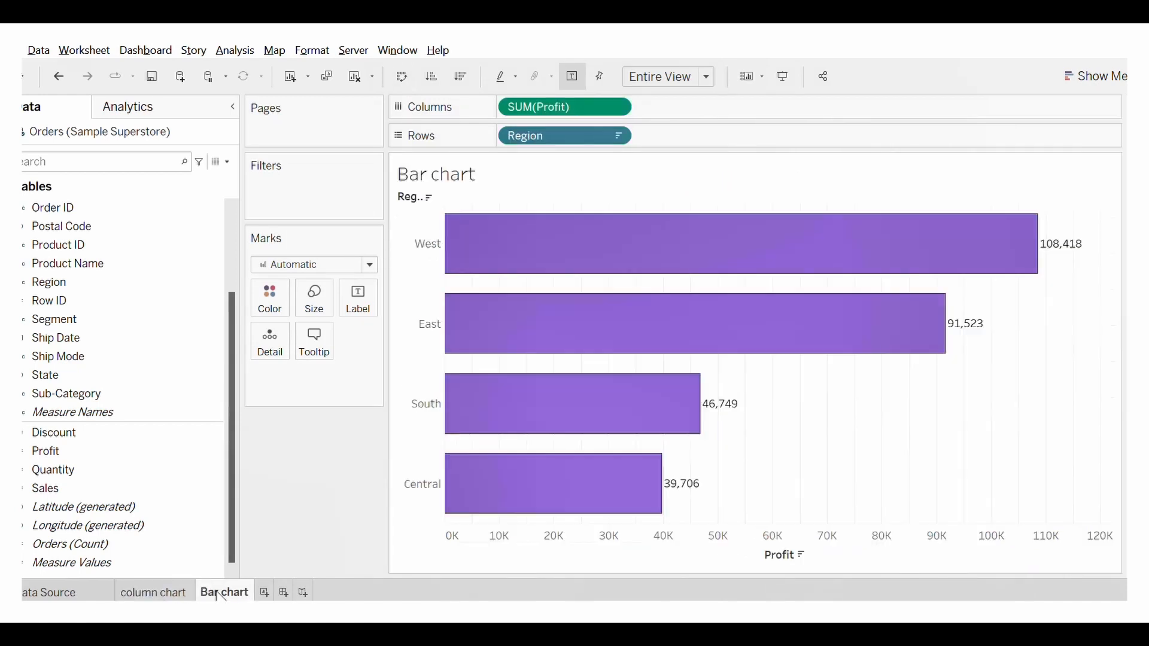
key("alt+Tab")
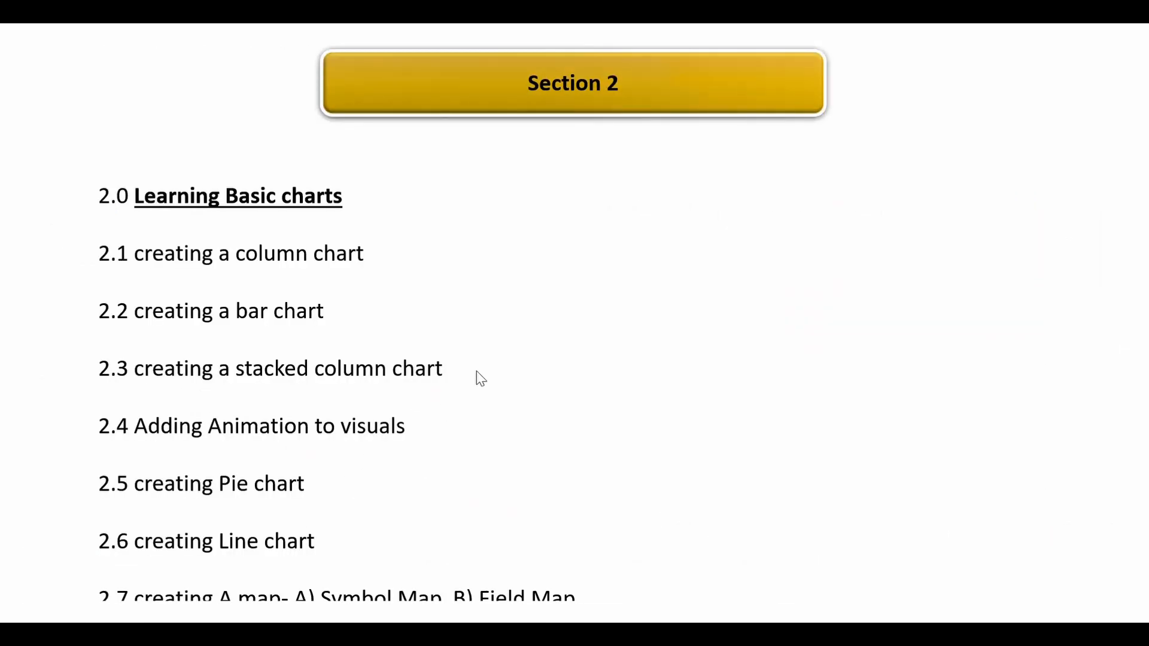
key("alt+Tab")
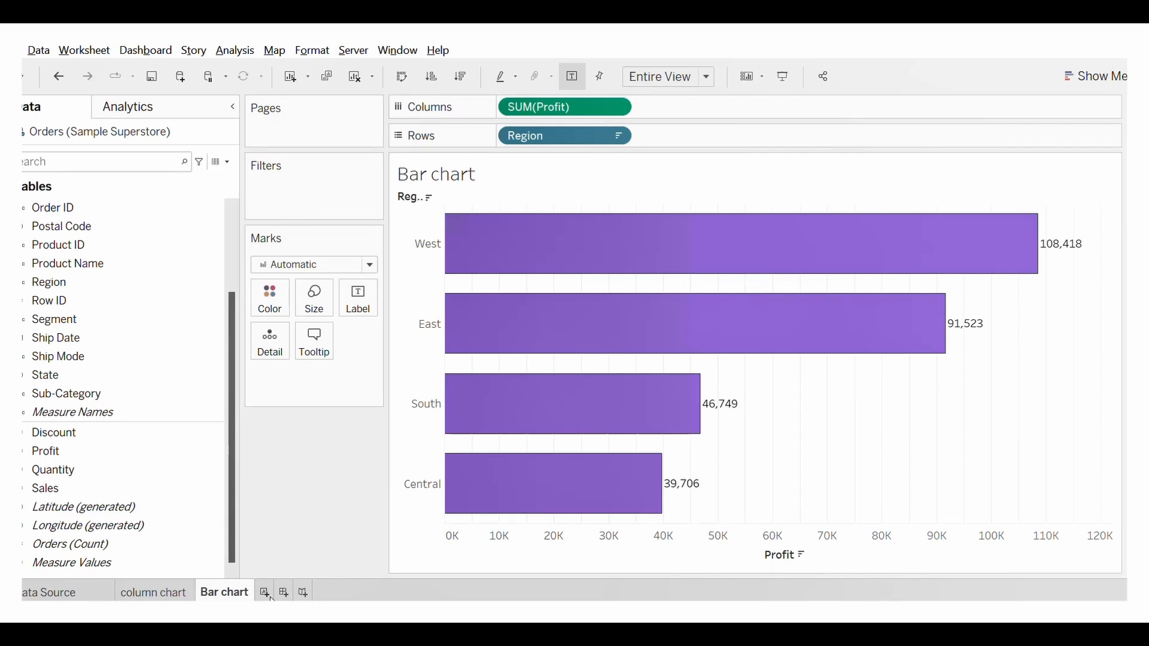
Add a new worksheet and name it stacked column chart.
left_click(271, 596)
right_click(281, 592)
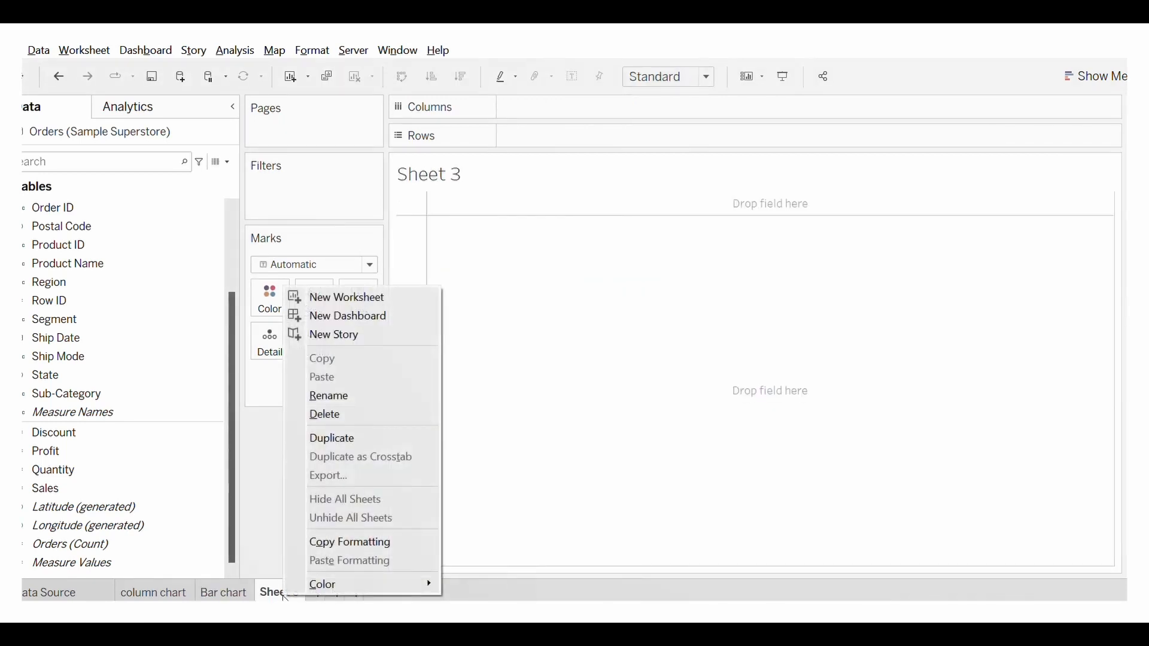
left_click(368, 402)
key("BackSpace")
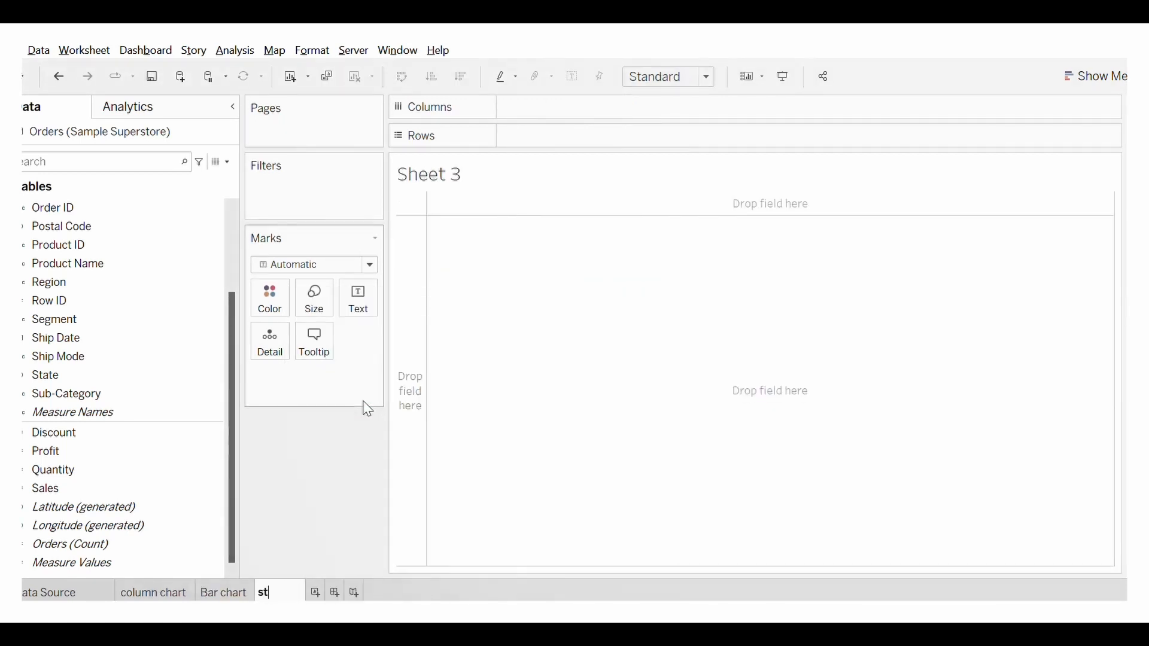
type("stacked")
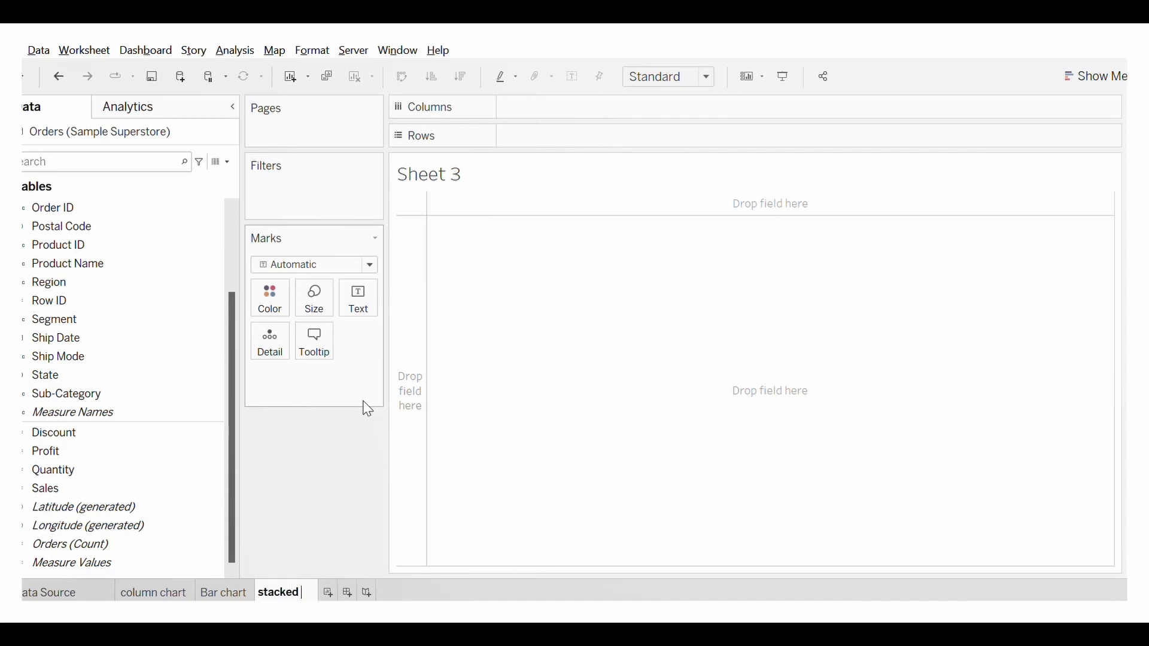
type(" colum")
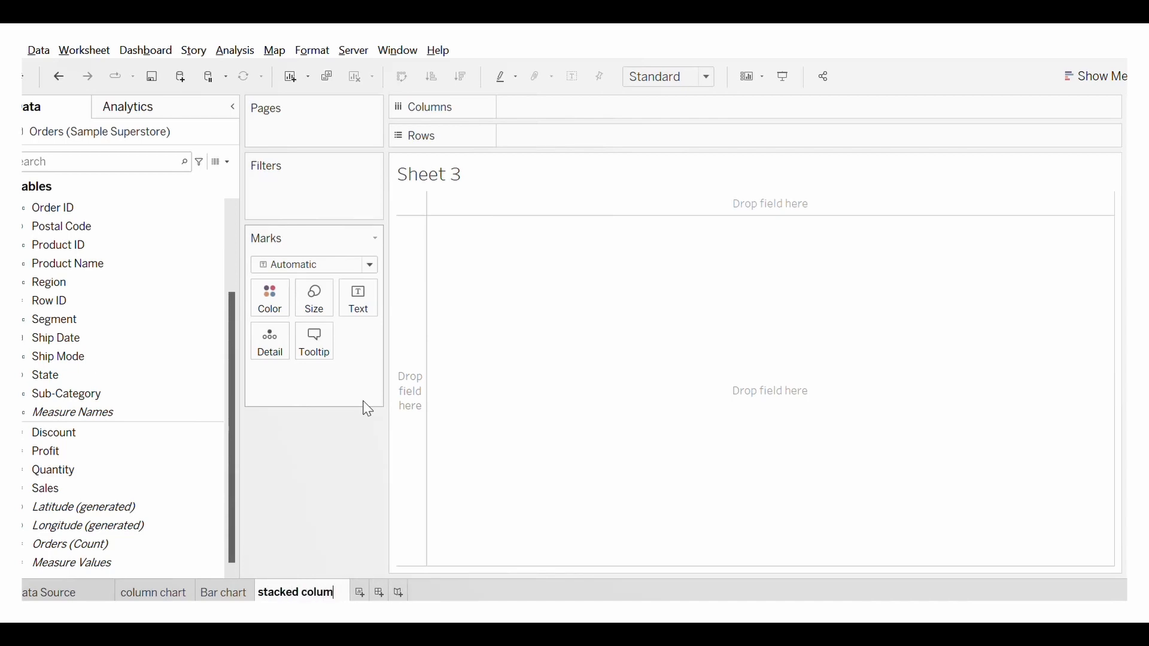
type("n chart")
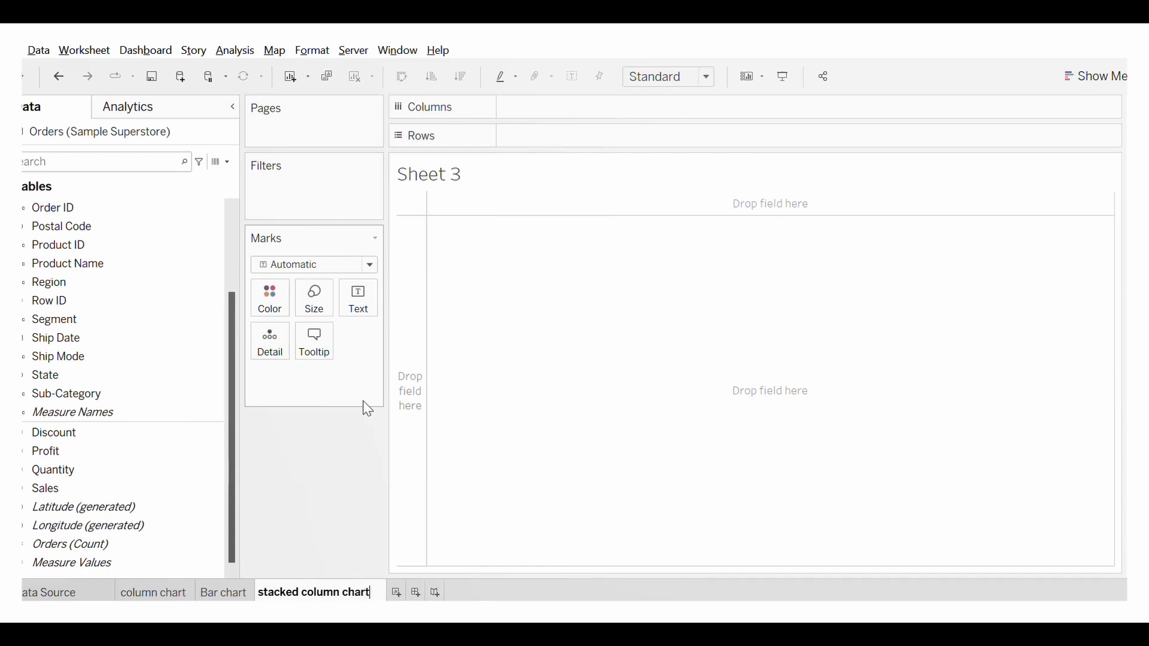
key("Return")
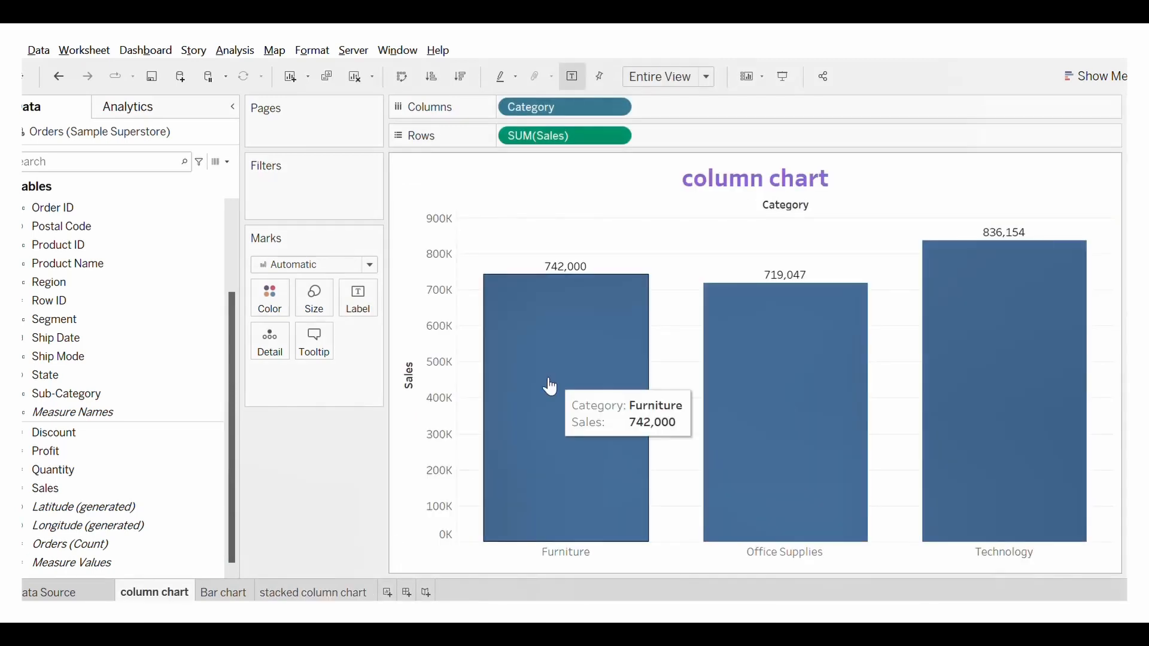
Build columns of Sales by Category on the stacked column chart sheet, using the column chart sheet as reference.
left_click(333, 592)
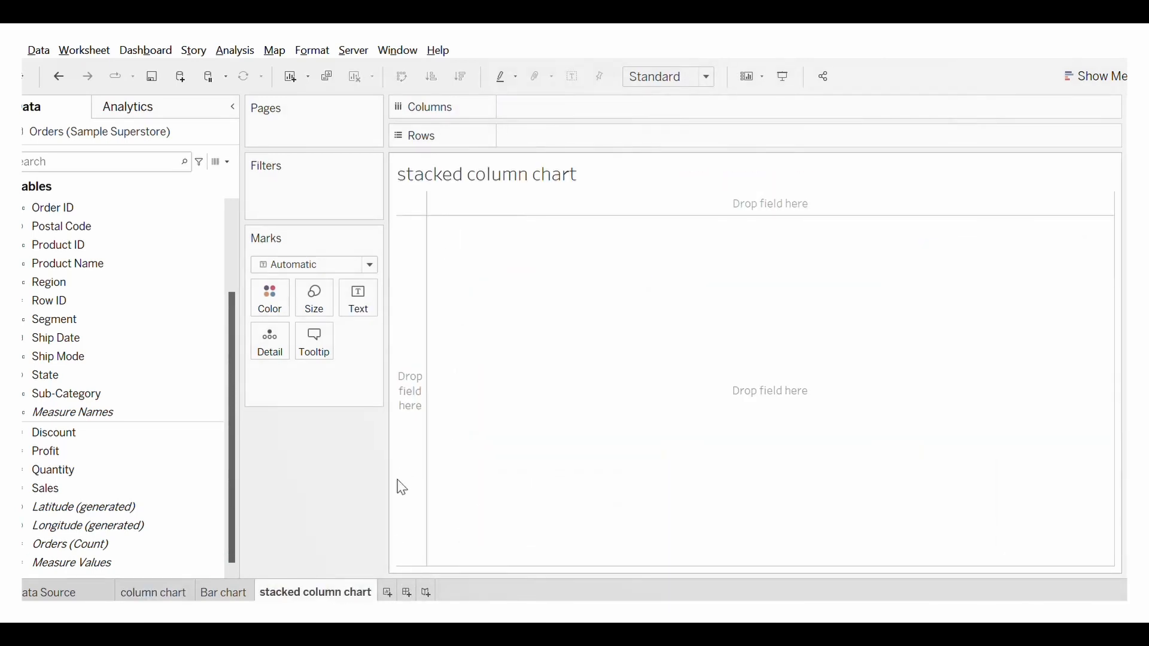
left_click(173, 592)
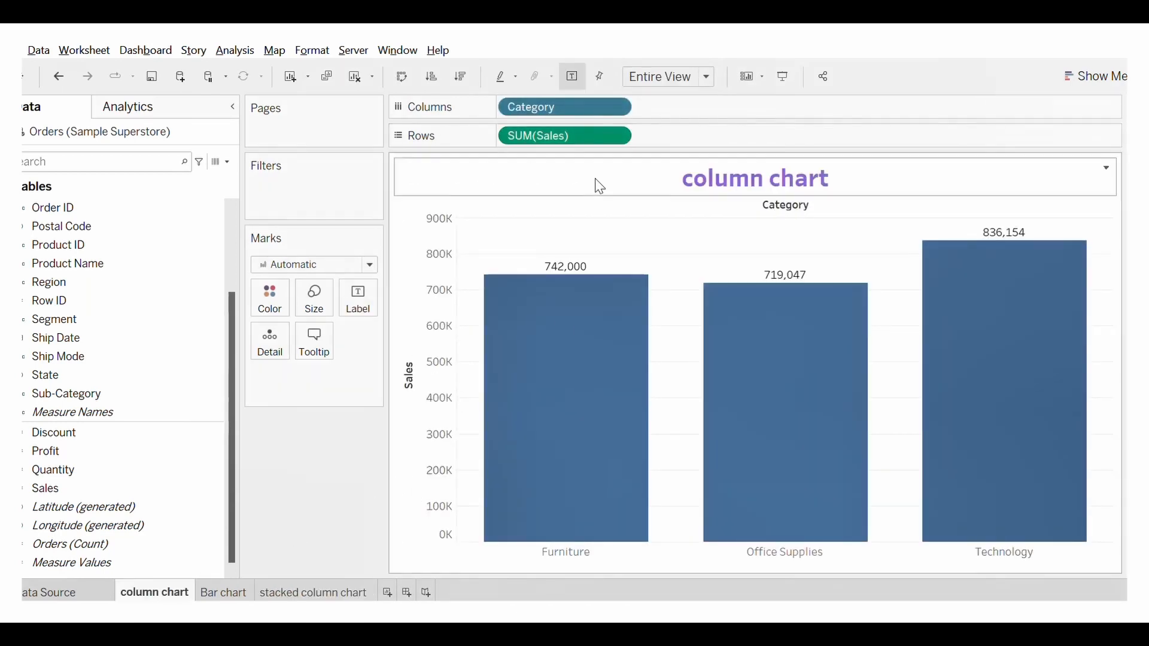
left_click(315, 592)
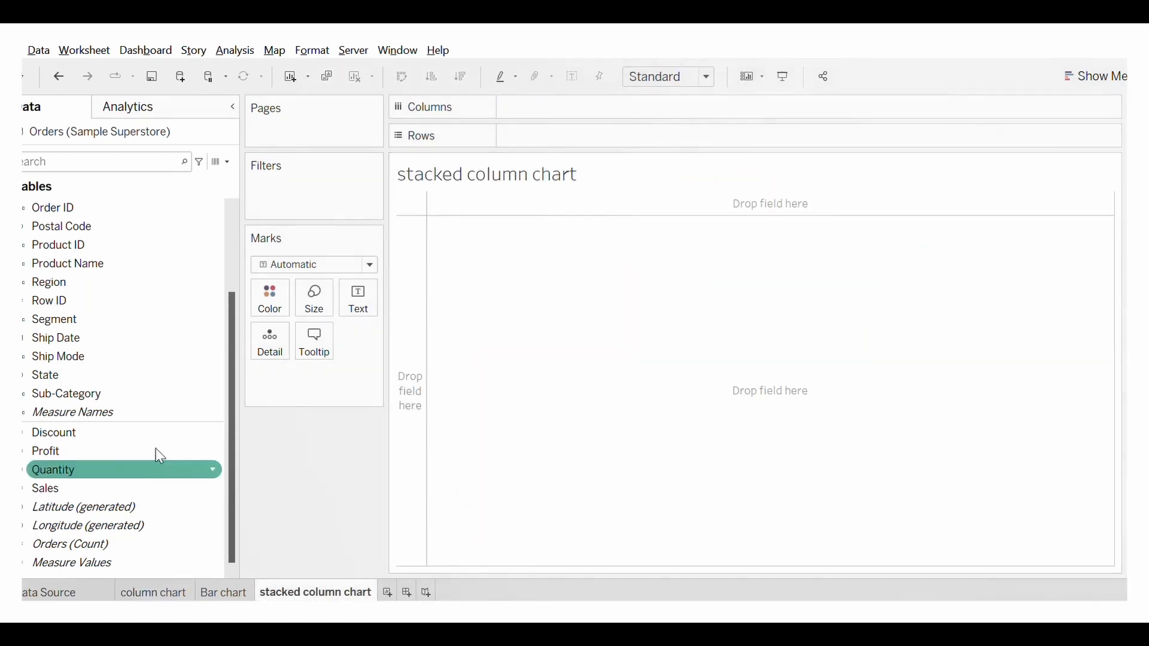
scroll(156, 447, "up", 3)
left_click_drag(100, 210, 574, 109)
scroll(90, 407, "down", 3)
left_click_drag(89, 486, 548, 132)
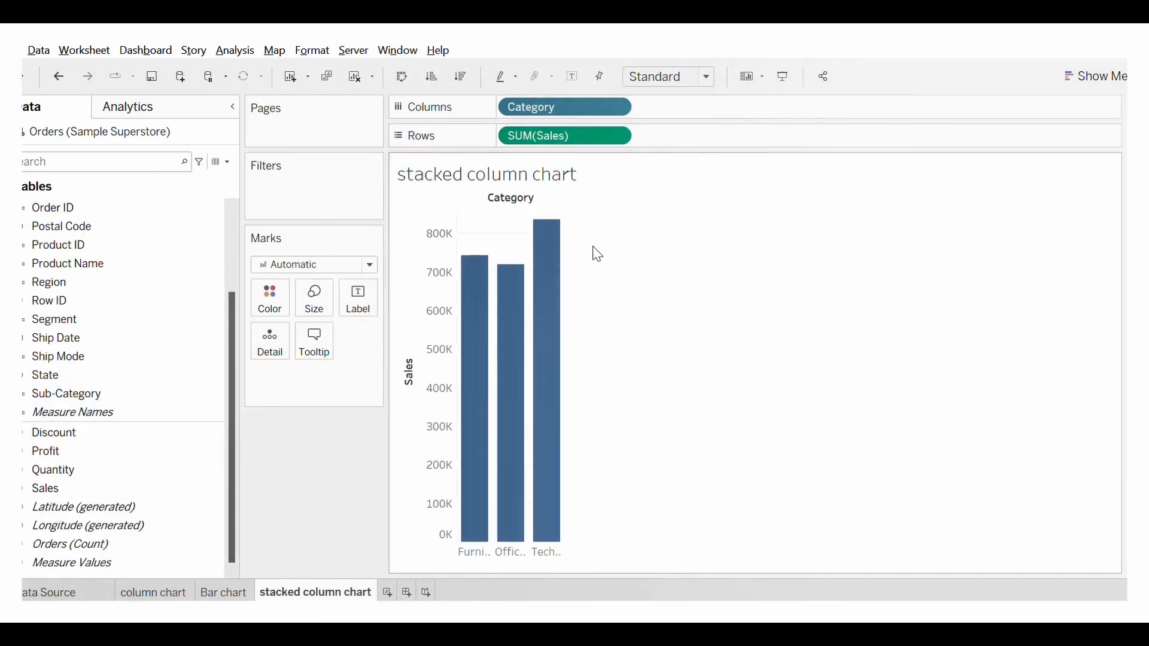
Fit the chart to Entire View and show the sales value labels on the columns.
left_click(707, 76)
left_click(705, 163)
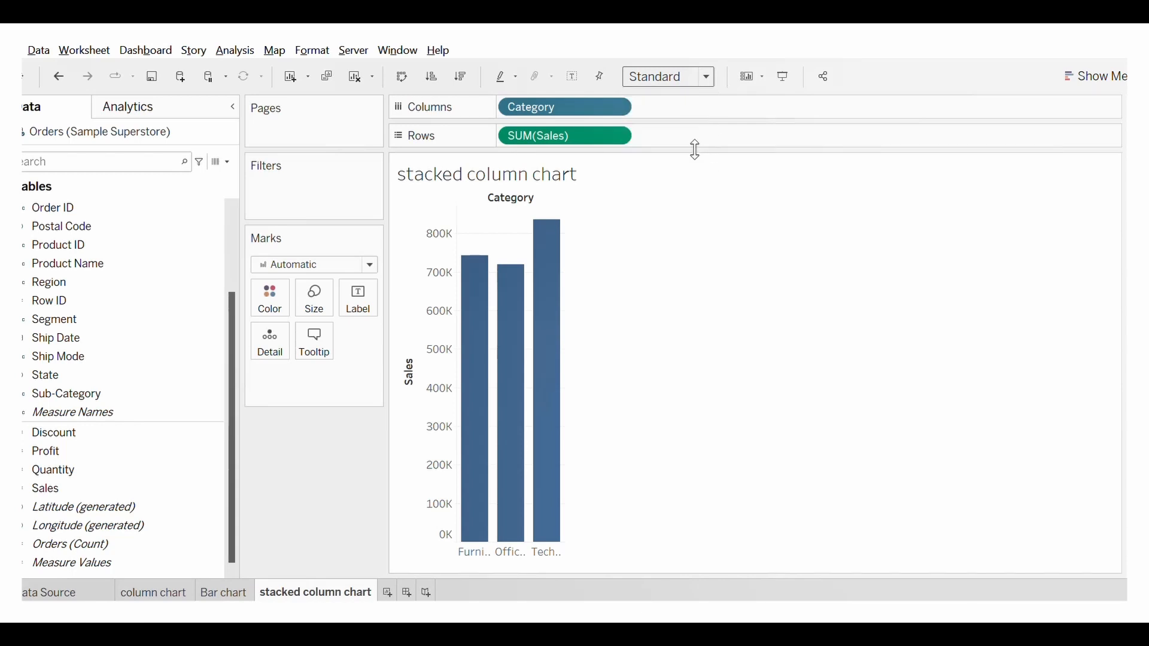
left_click(709, 79)
left_click(664, 142)
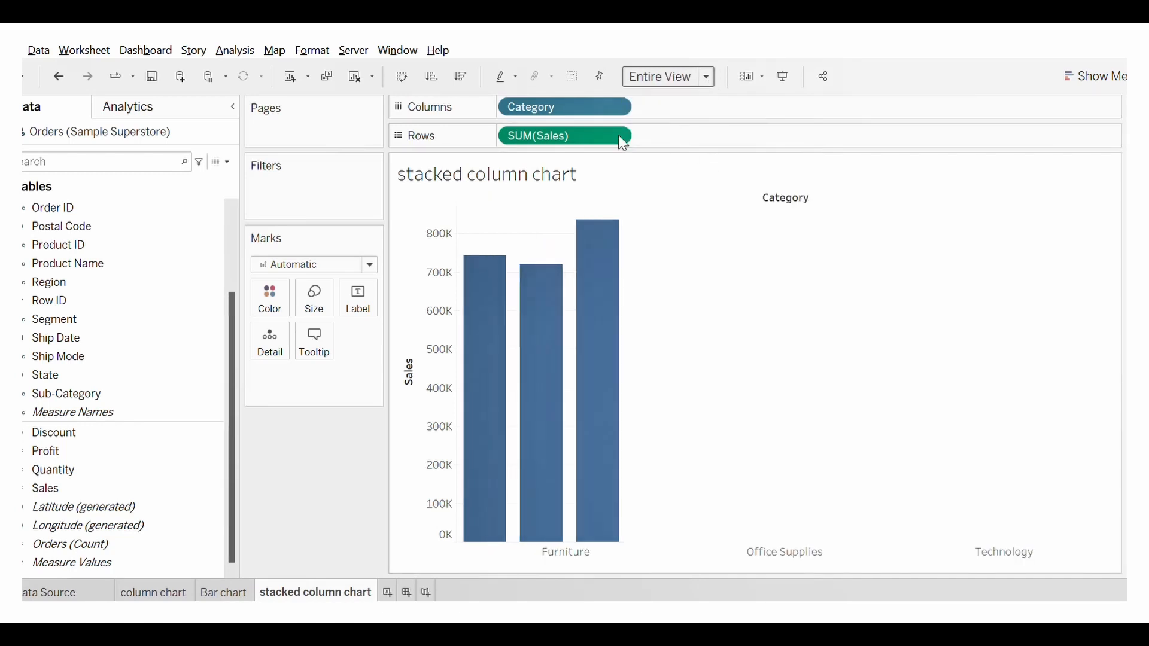
left_click(573, 78)
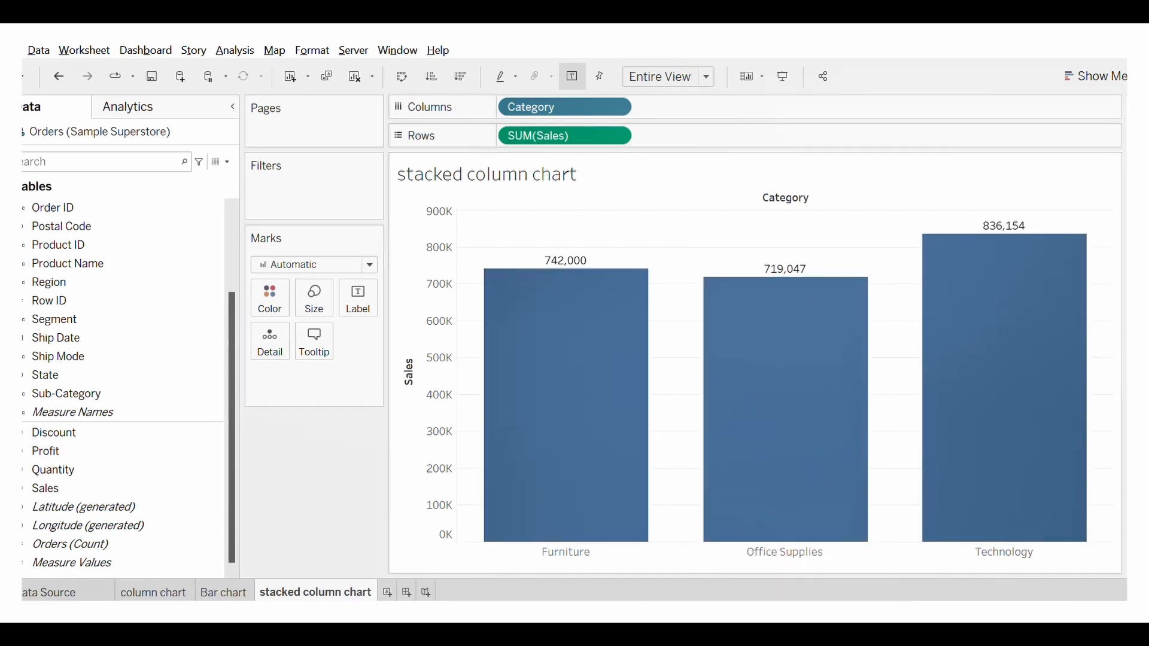
Color the columns by Region so that each category's sales are stacked by region.
left_click(159, 594)
left_click(283, 596)
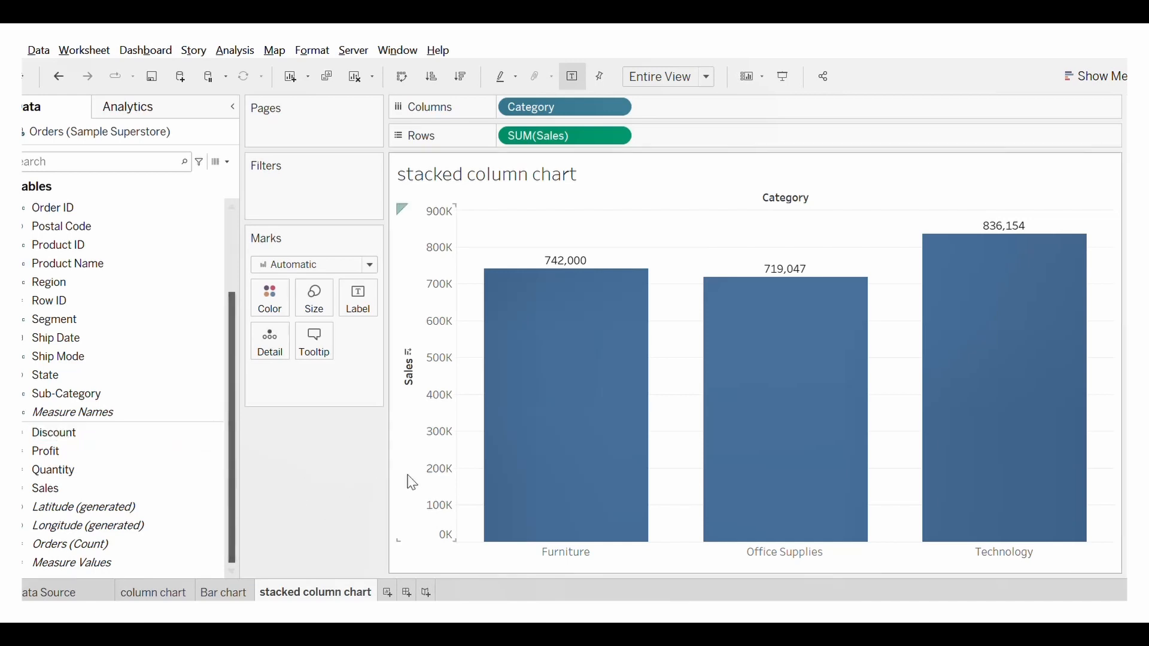
mouse_move(696, 302)
mouse_move(489, 466)
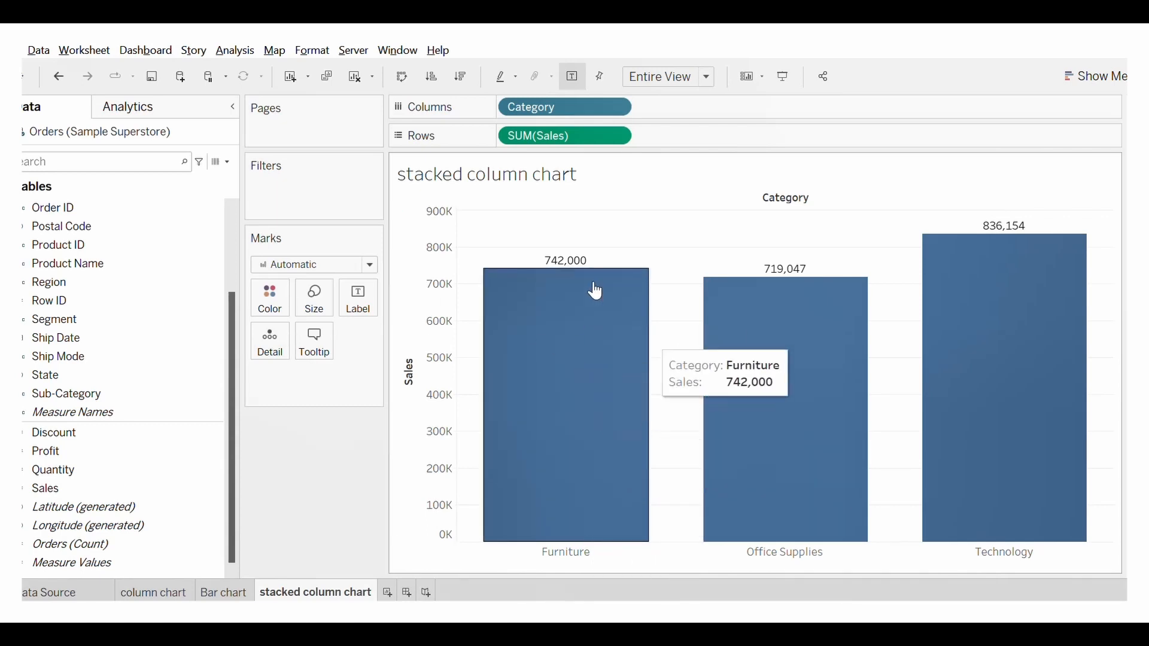
left_click_drag(119, 281, 285, 308)
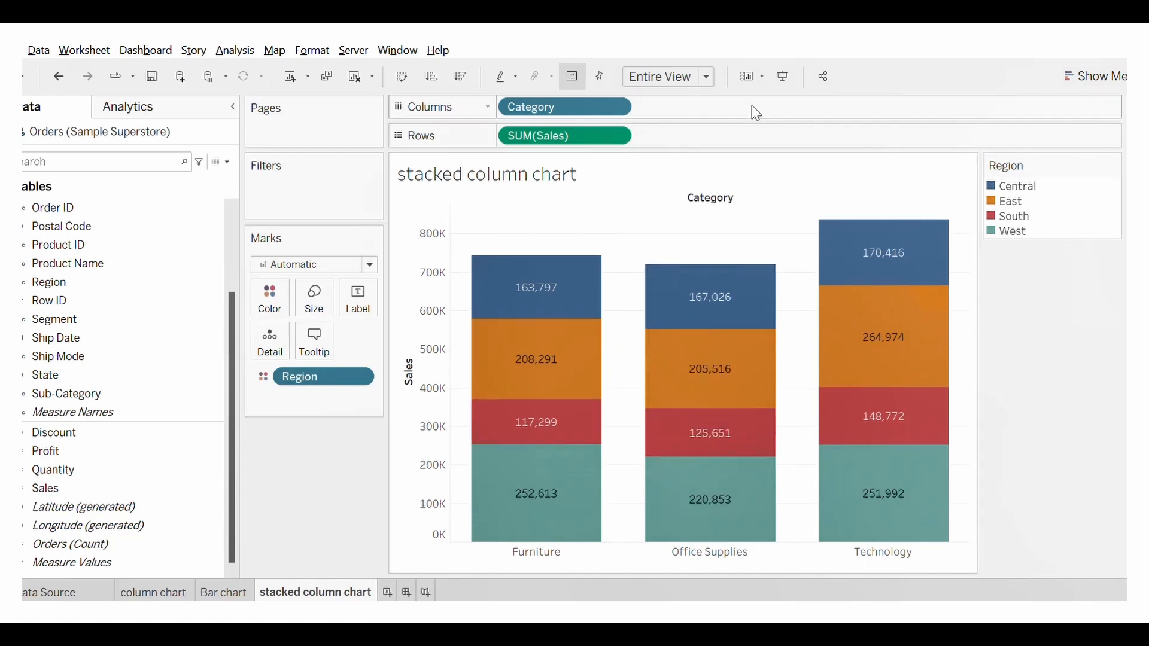
Inspect the Central and West segments of the Furniture column, and clear the selection.
mouse_move(575, 293)
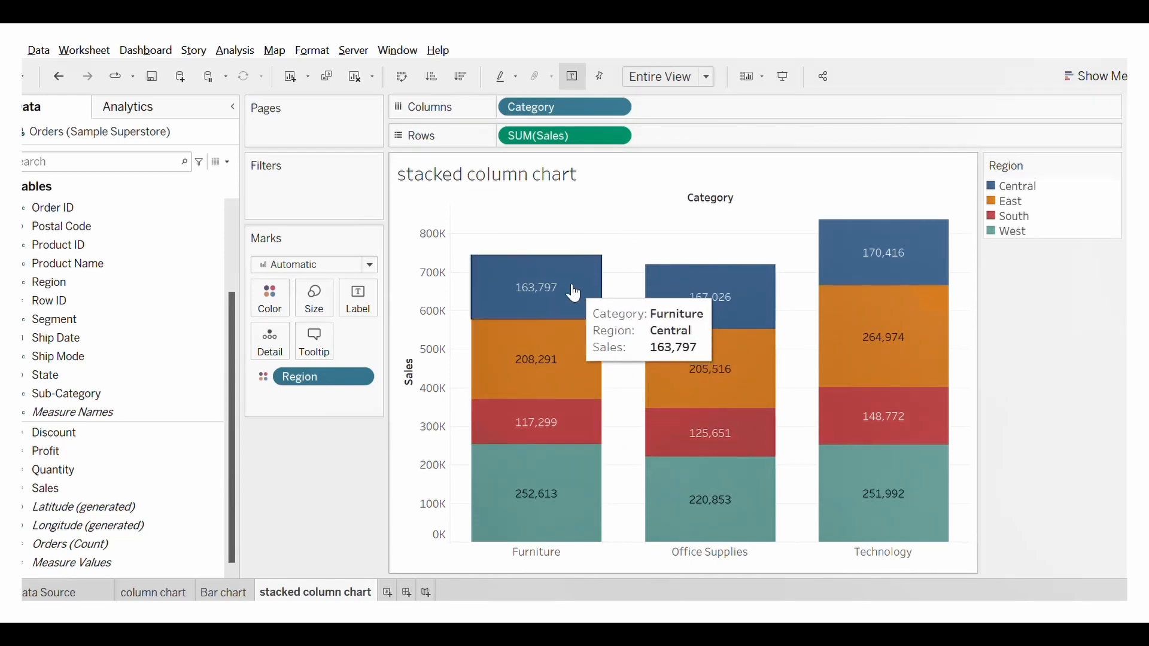
left_click(575, 293)
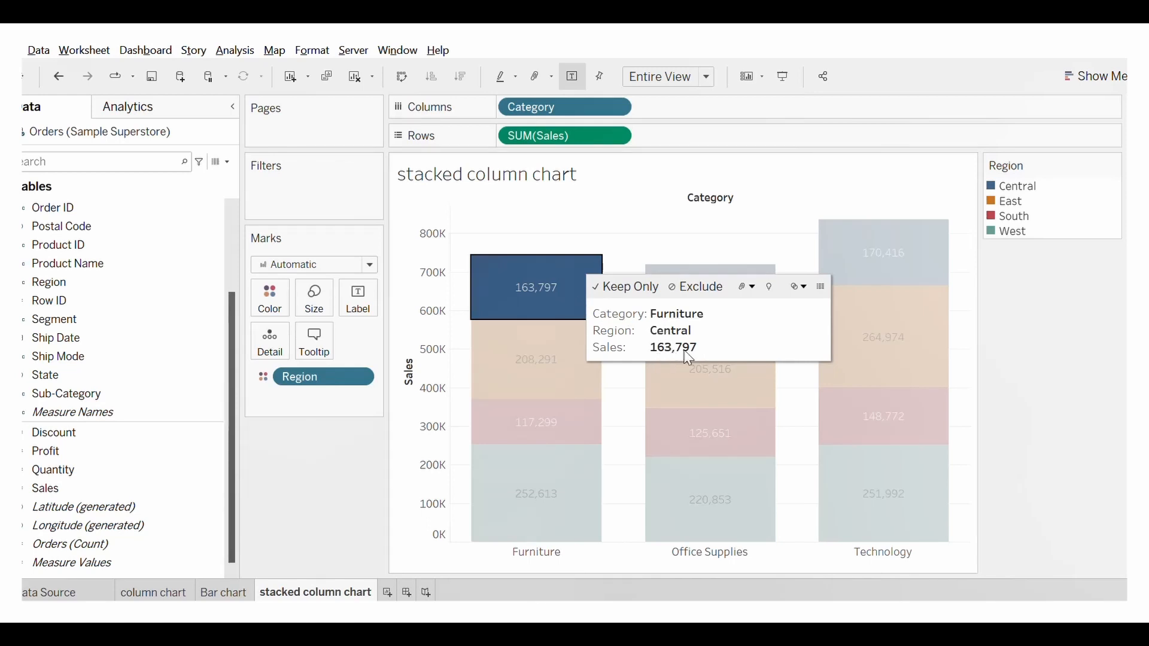
left_click(635, 252)
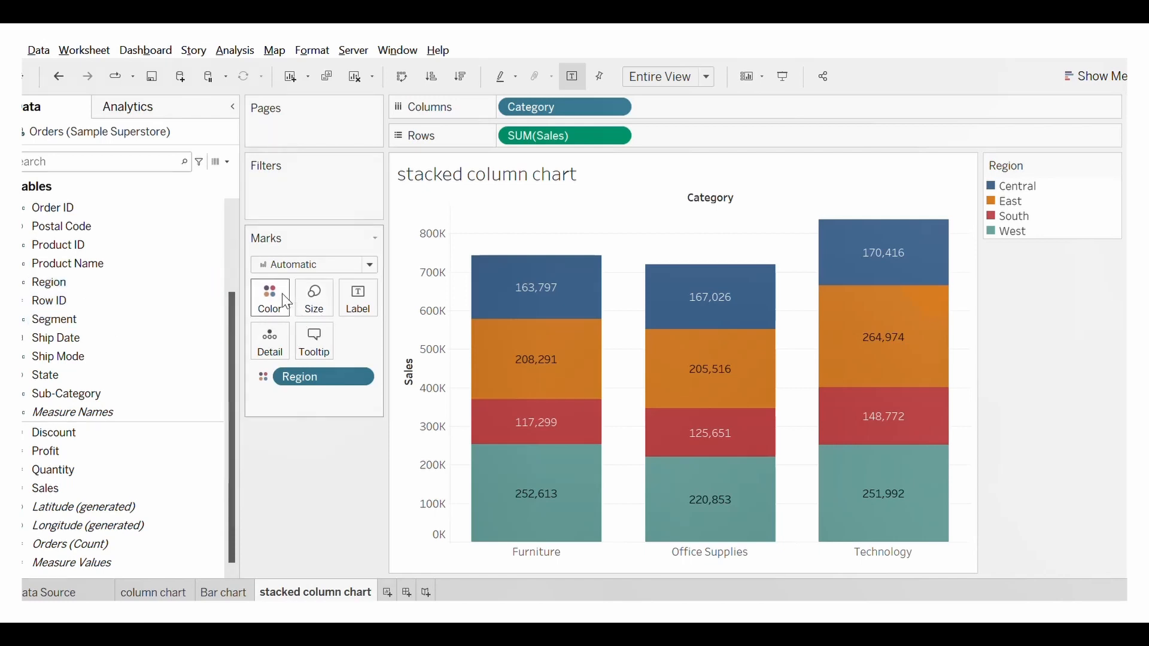
mouse_move(489, 314)
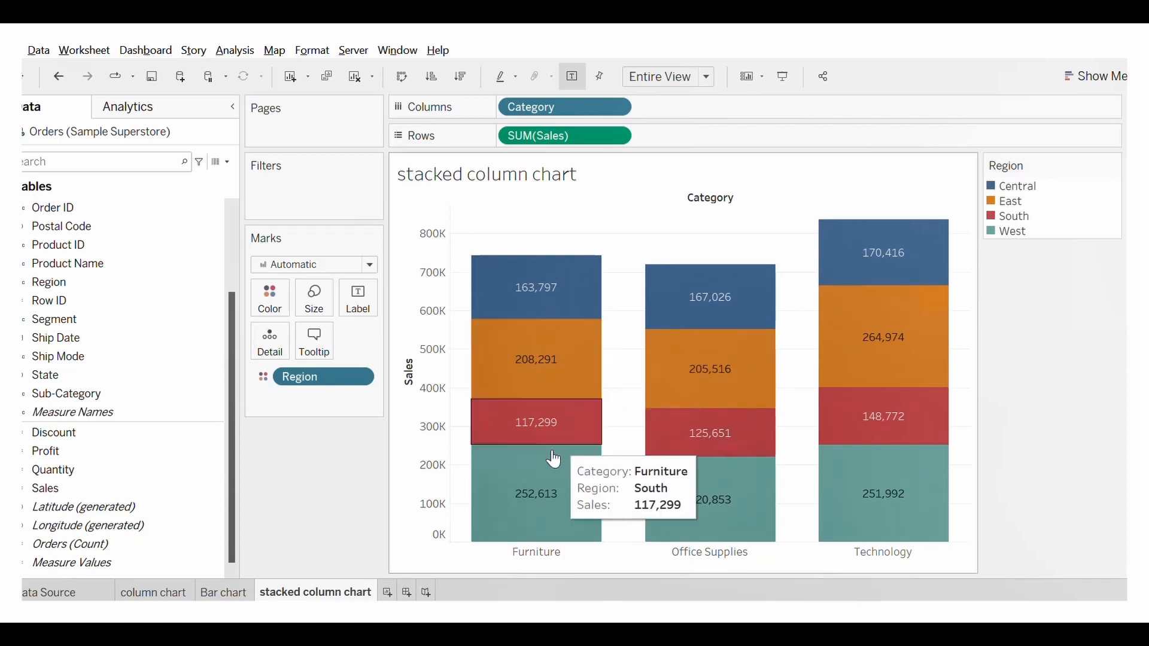
left_click(554, 515)
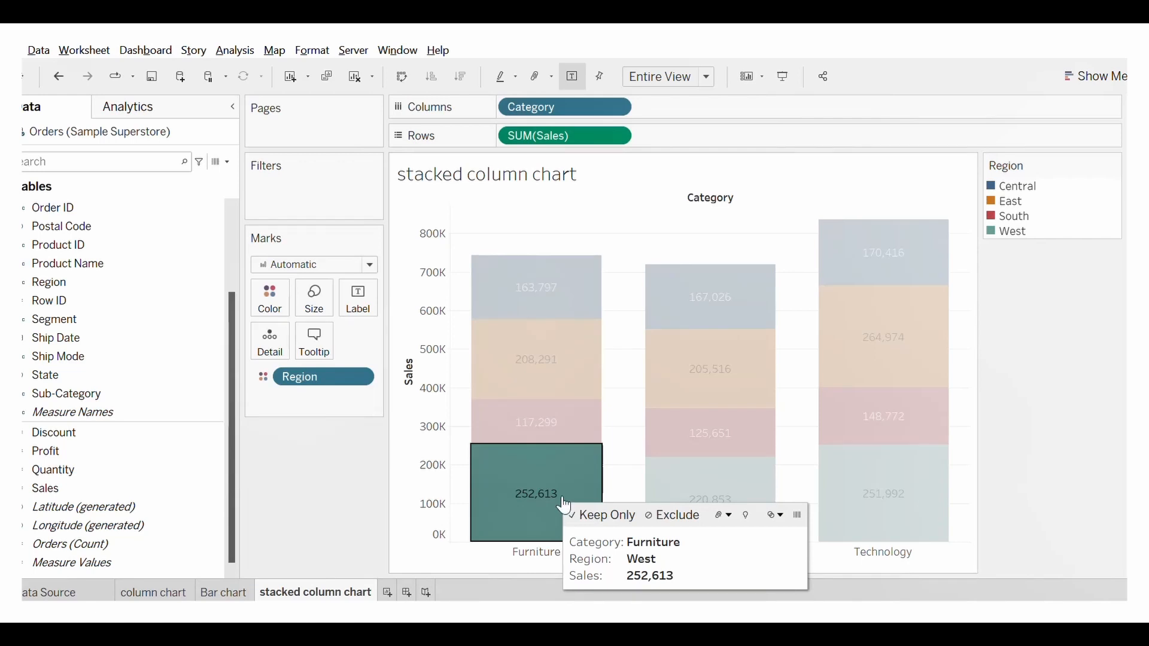
left_click(331, 485)
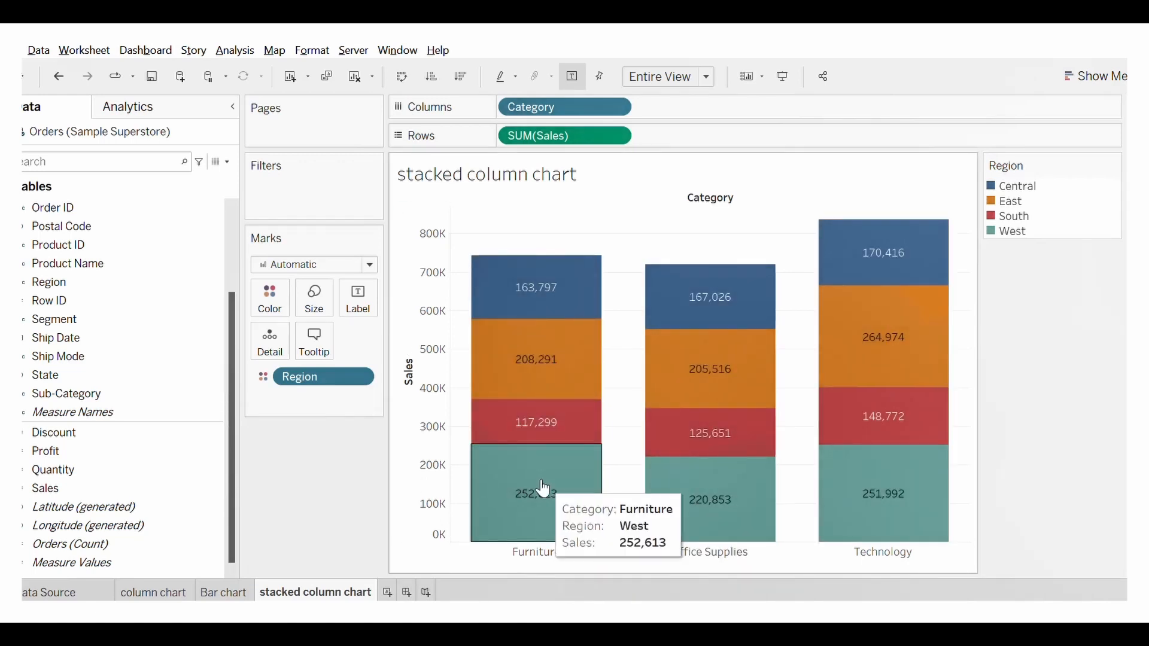
Set the border color of the stacked column segments to black.
left_click(270, 297)
left_click(329, 425)
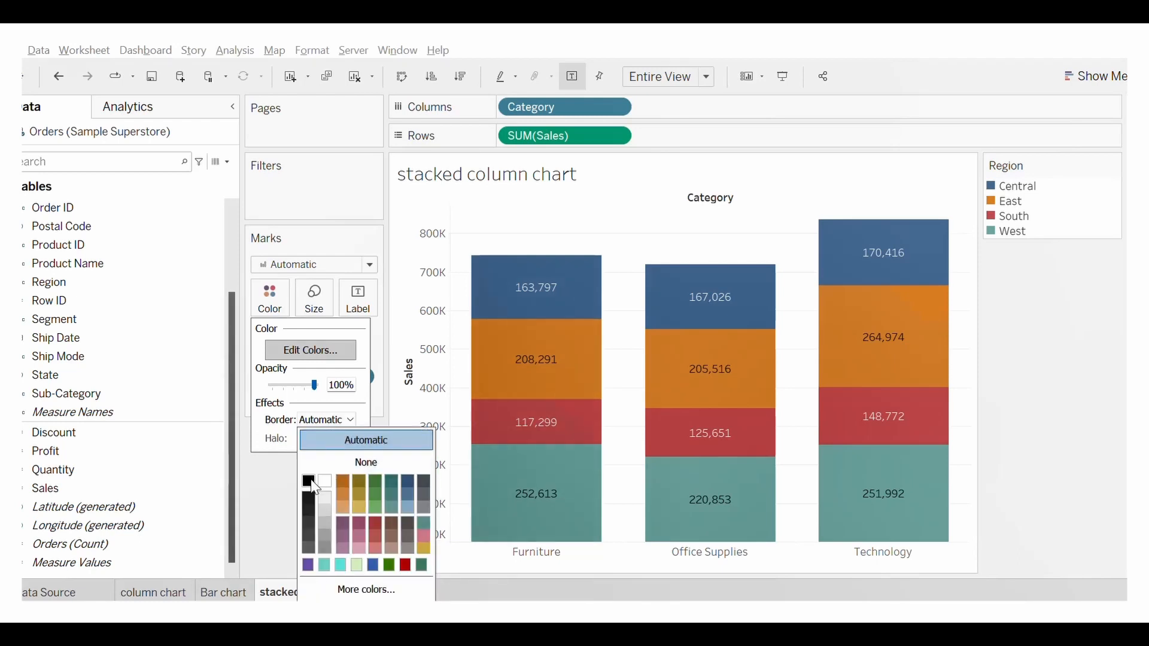
left_click(1080, 410)
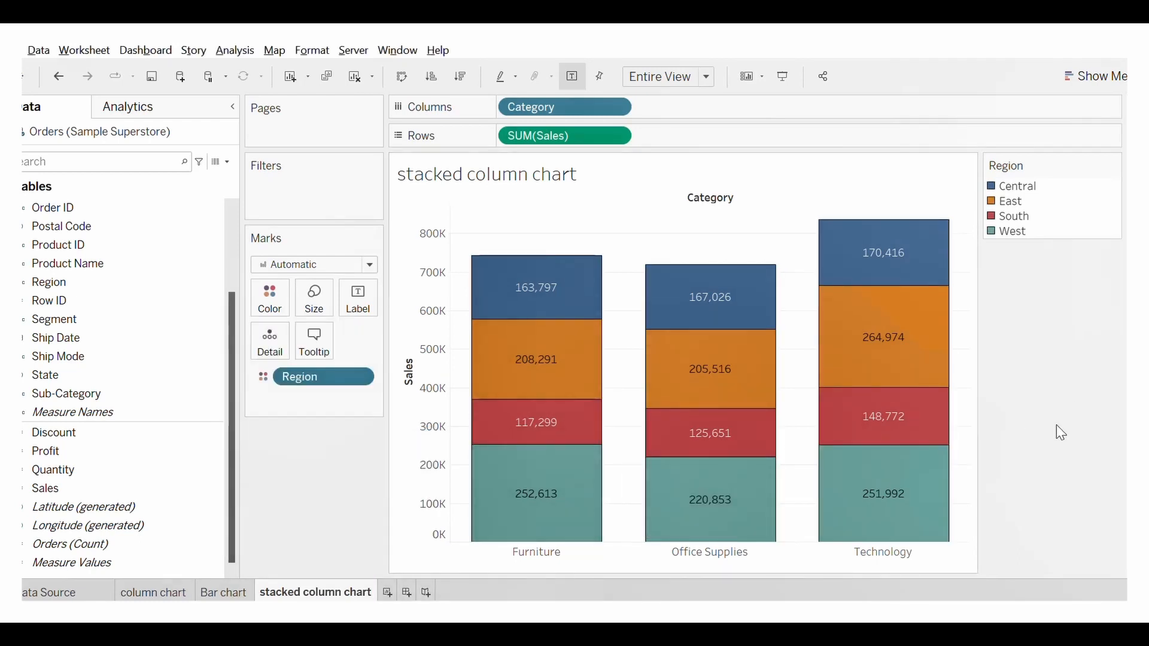
View the stacked chart in presentation mode, and check the Furniture column's West segment back on the sheet.
left_click(783, 76)
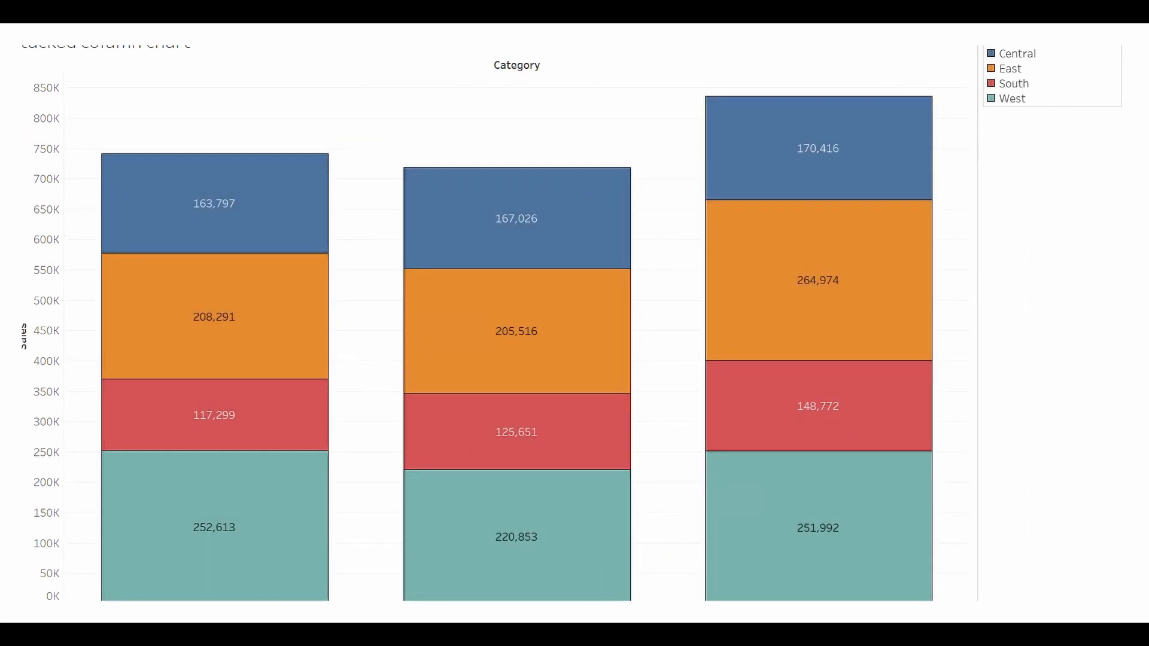
key("Escape")
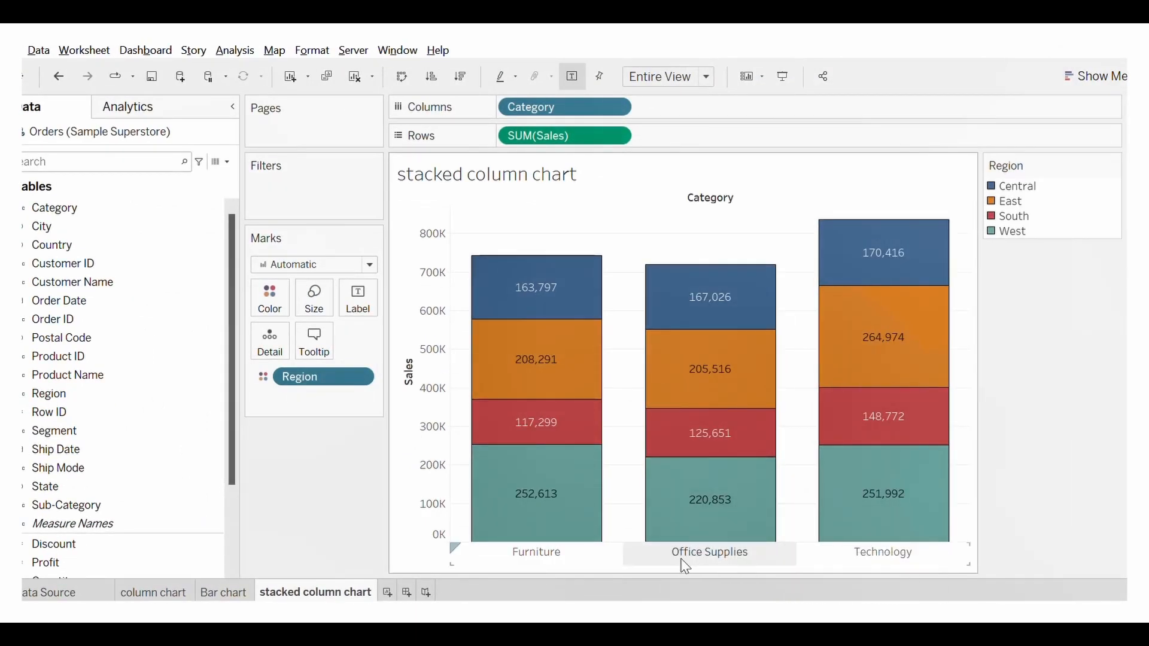
left_click(529, 491)
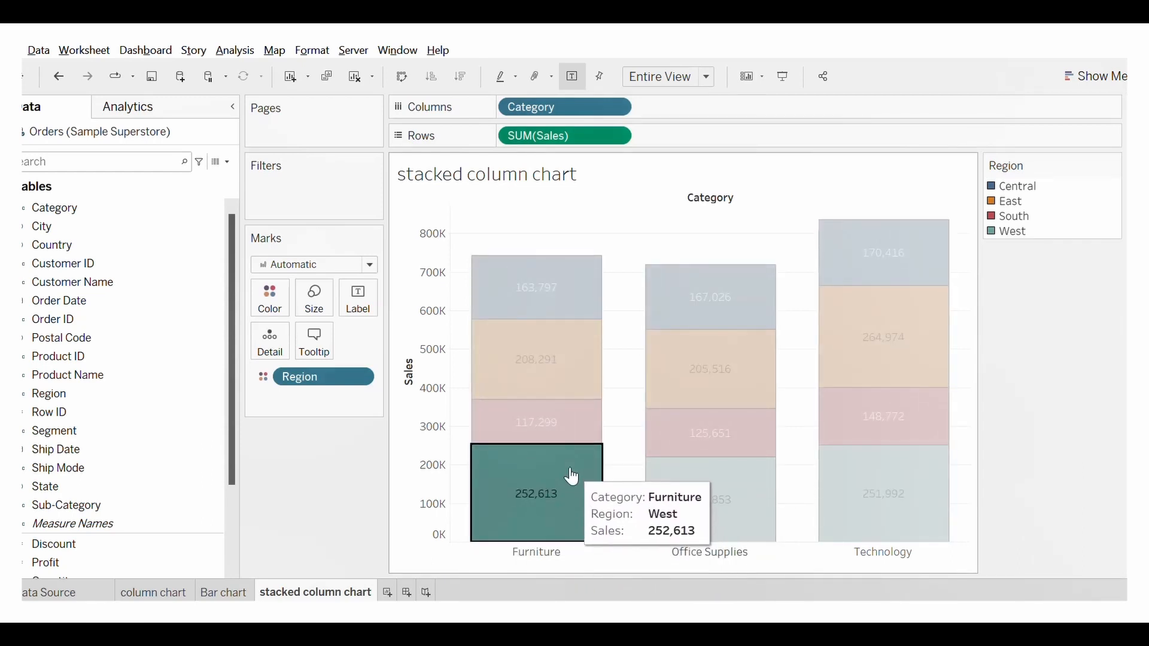
mouse_move(589, 476)
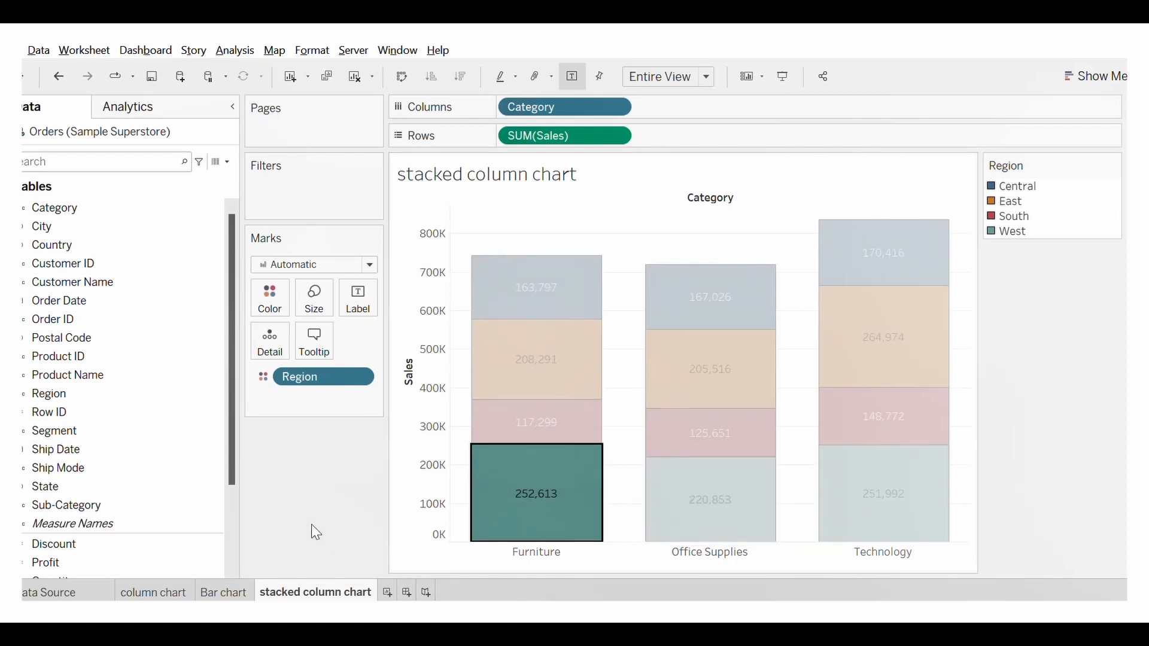
key("Escape")
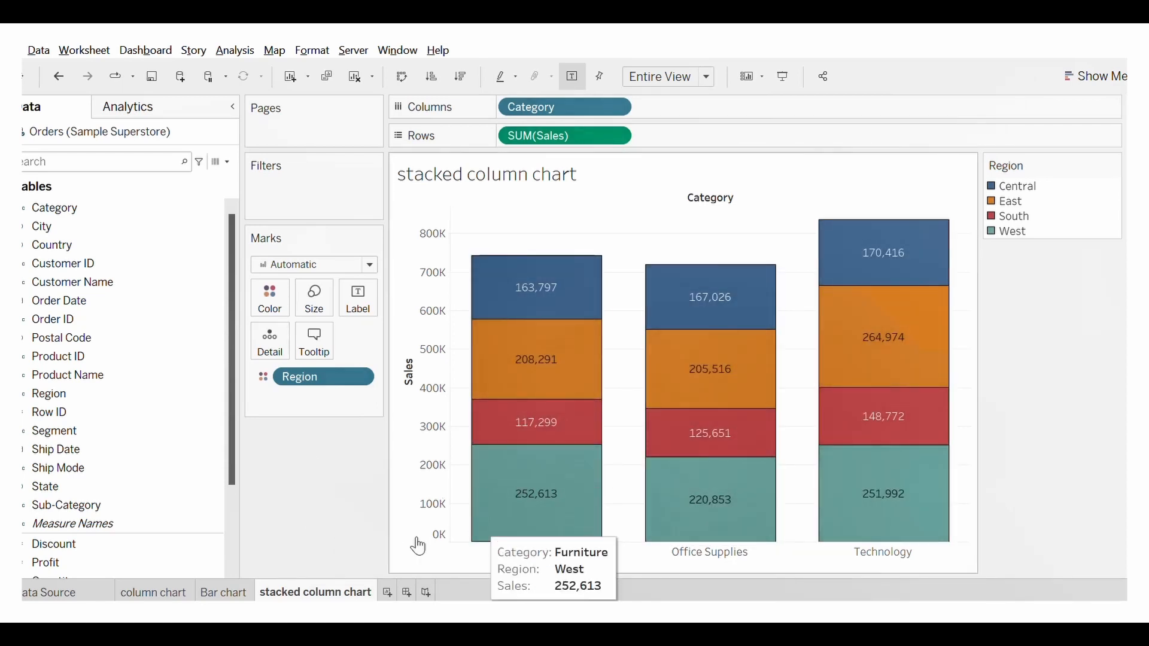
Label each stacked segment with its Region name and its Sales value.
scroll(167, 497, "down", 2)
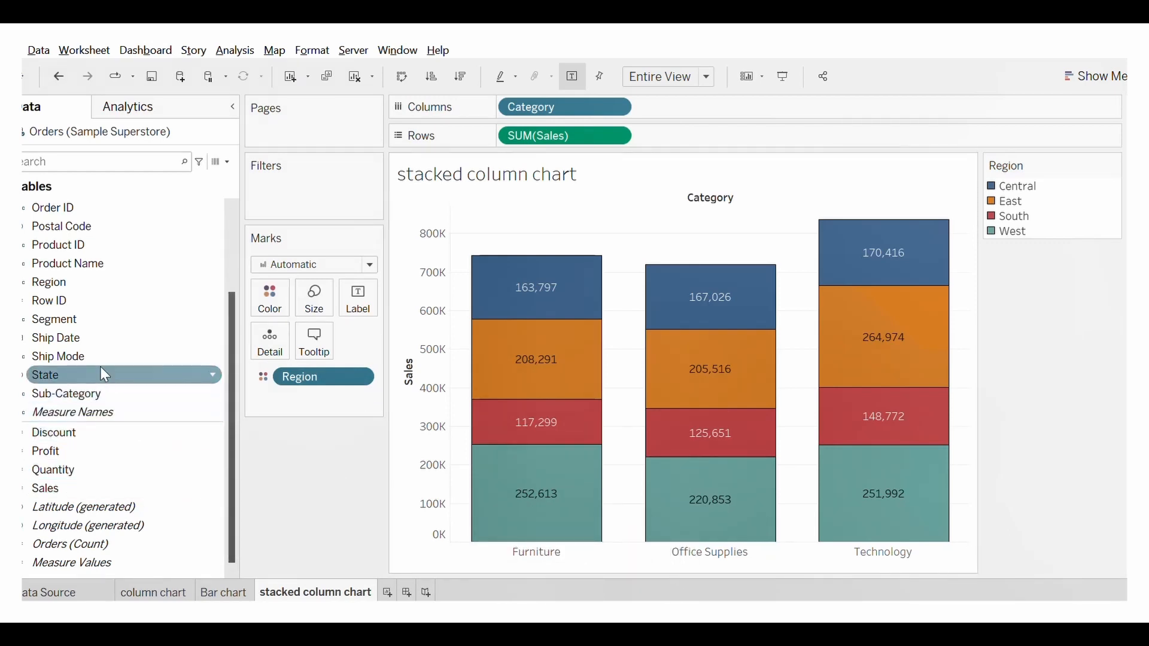
left_click_drag(57, 282, 359, 311)
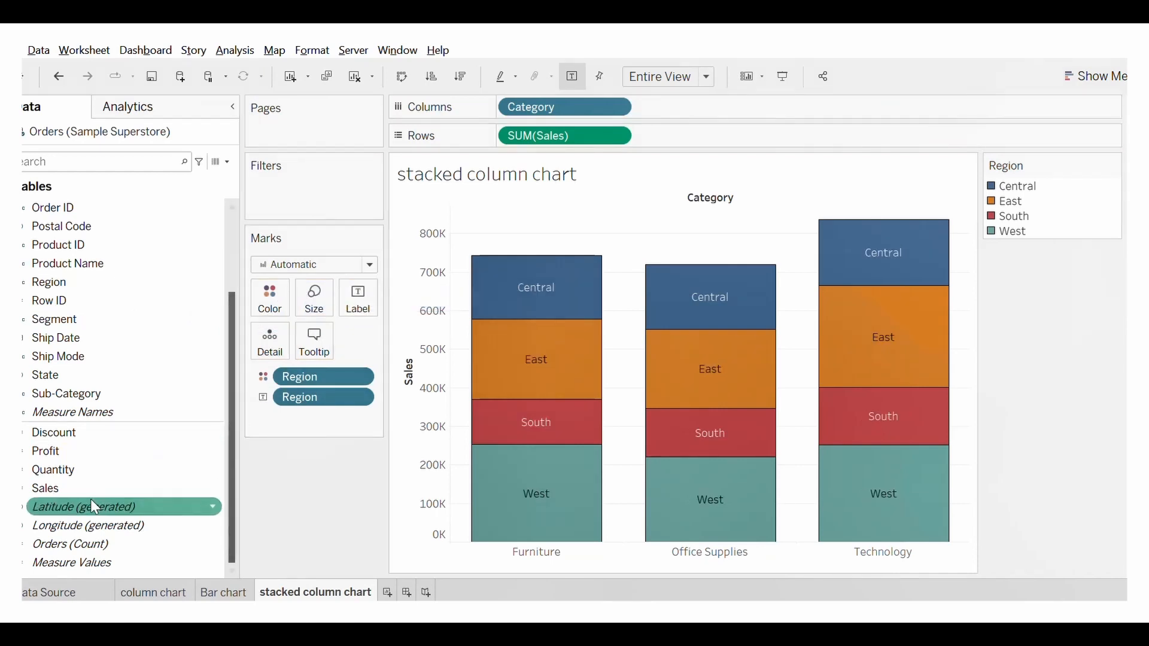
left_click_drag(46, 489, 354, 311)
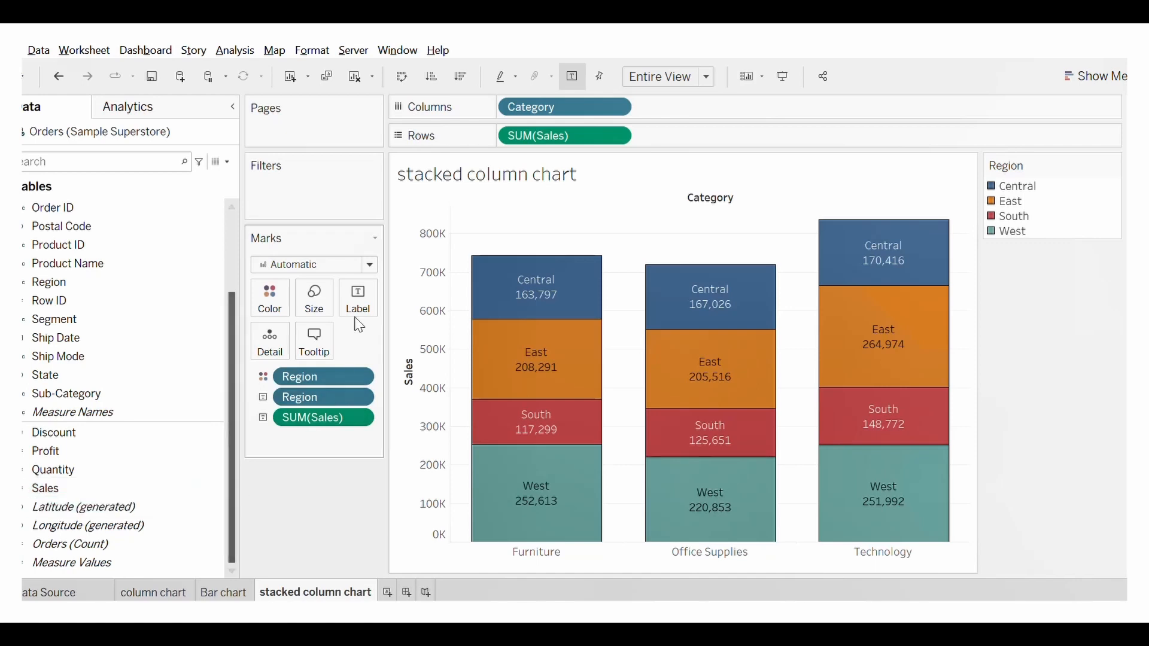
Review the labeled stacked column chart in presentation mode, and switch away to another window.
left_click(784, 76)
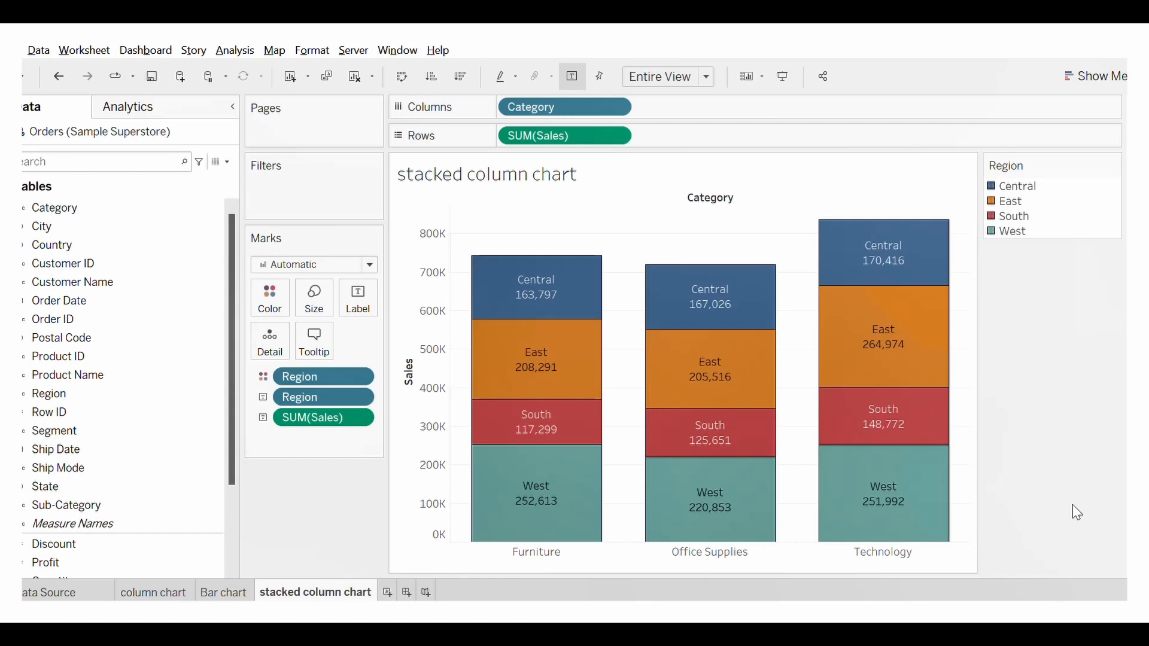
mouse_move(679, 290)
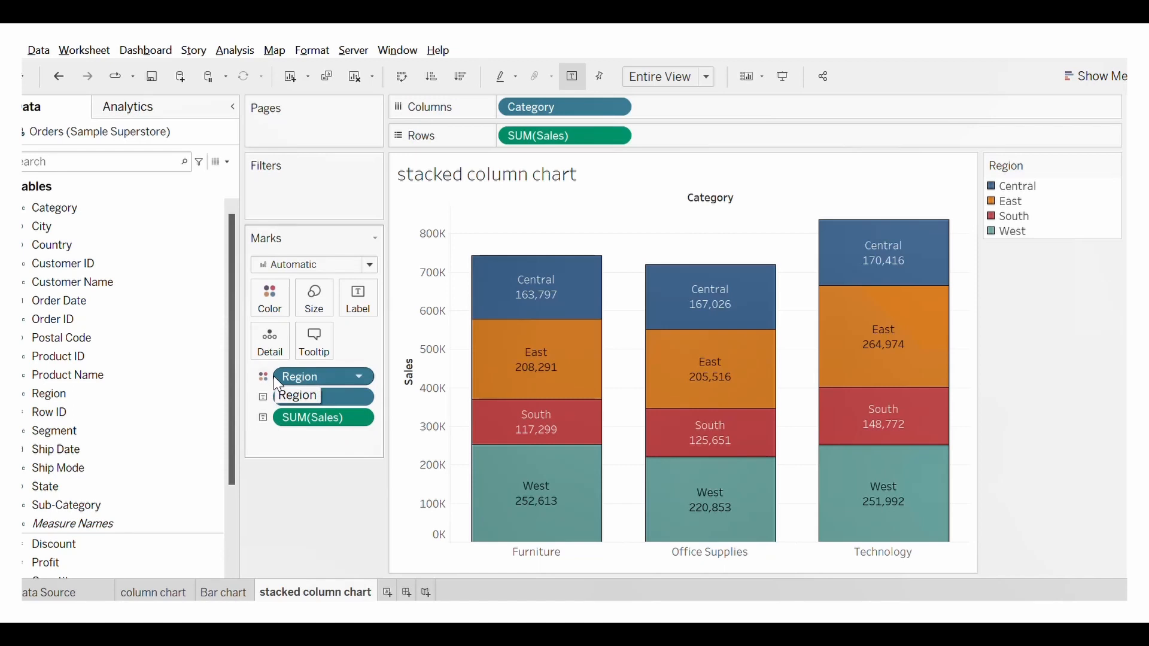
key("super+Tab")
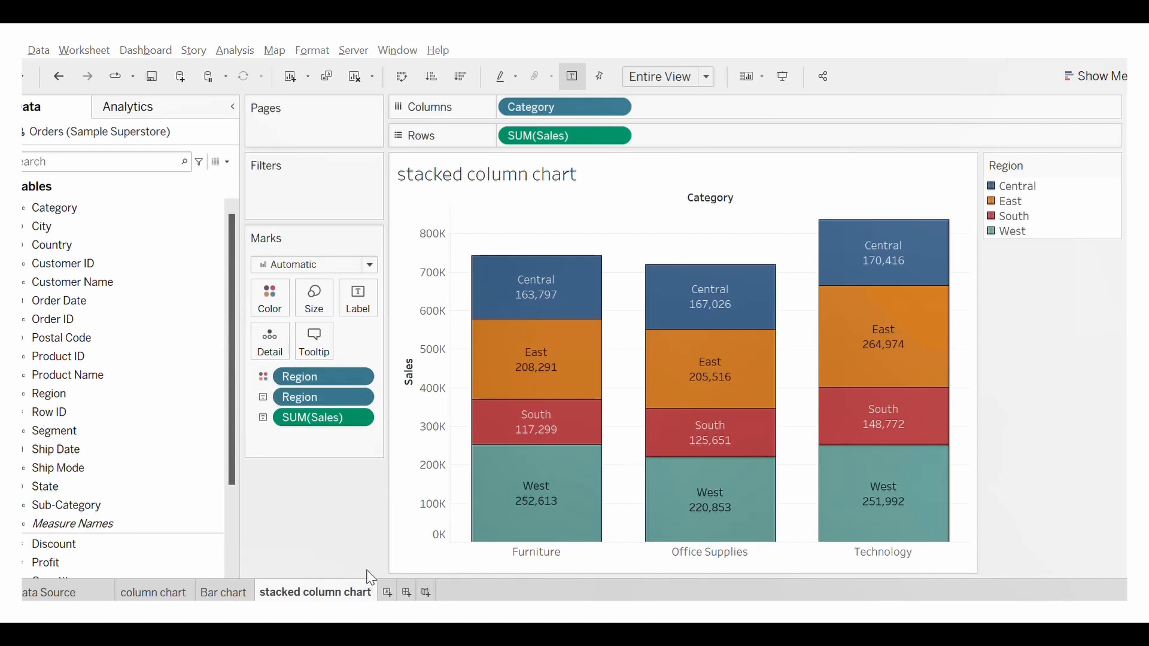
Open the animation settings, check the workbook default duration options, and close the settings again.
key("Return")
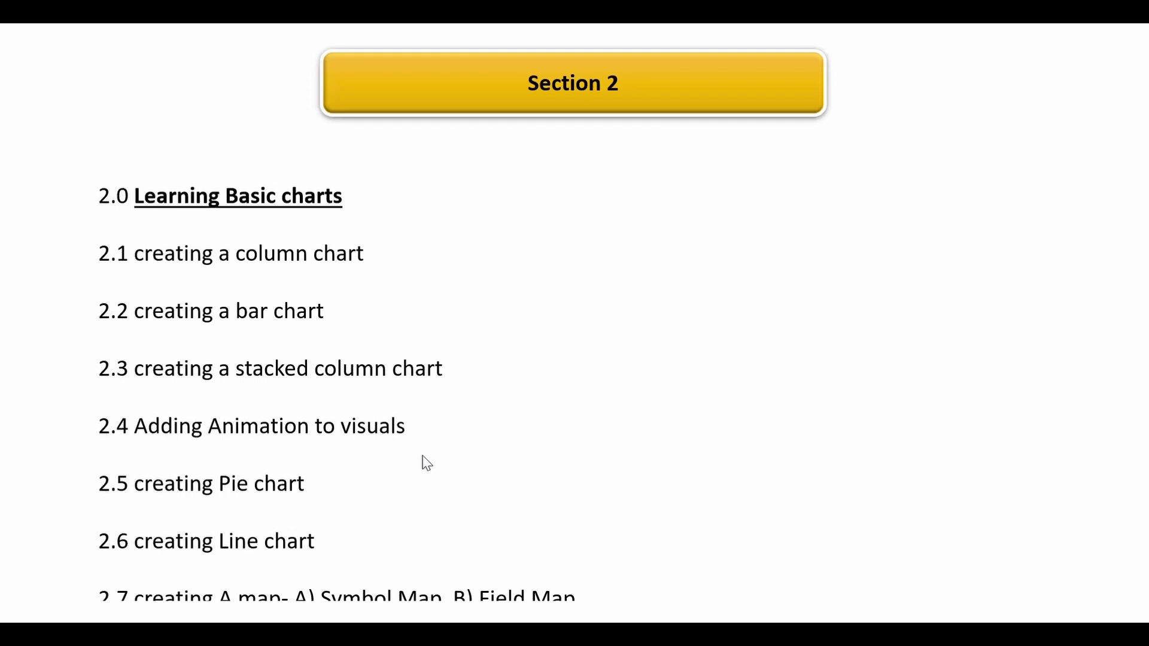
key("alt+Tab")
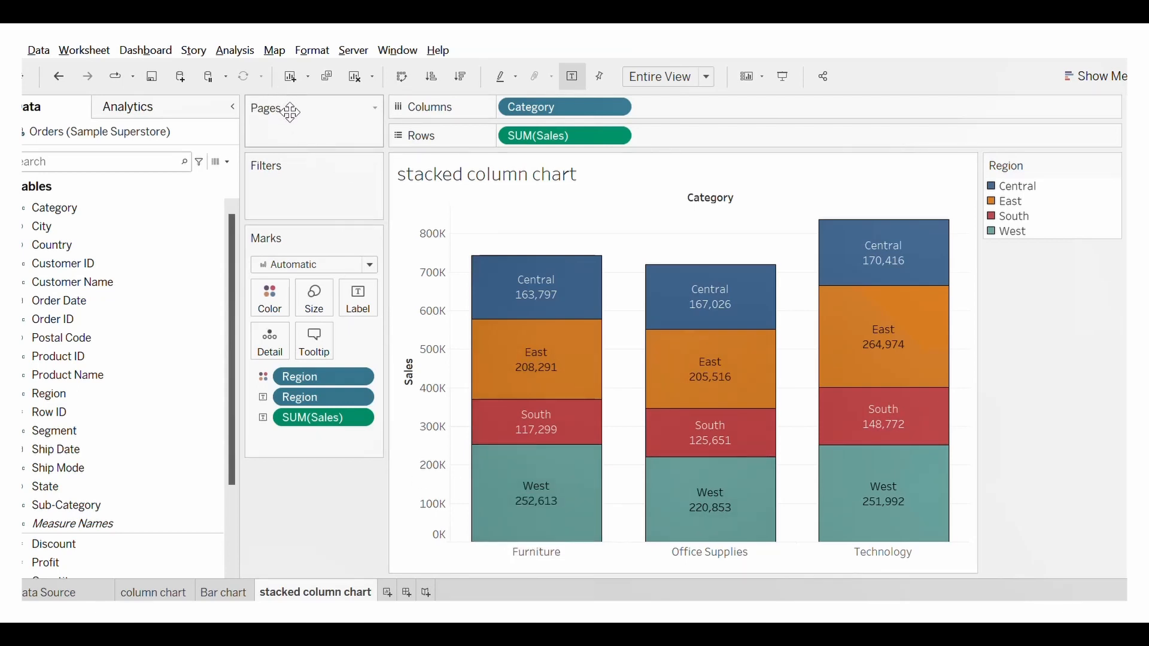
left_click(311, 53)
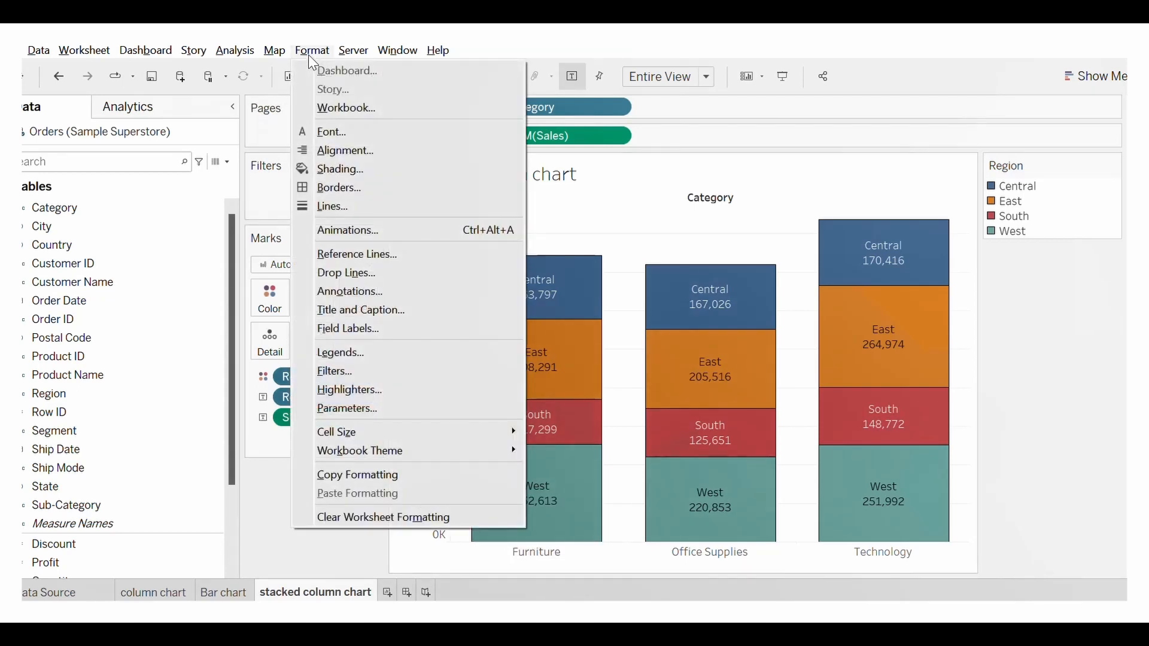
left_click(347, 233)
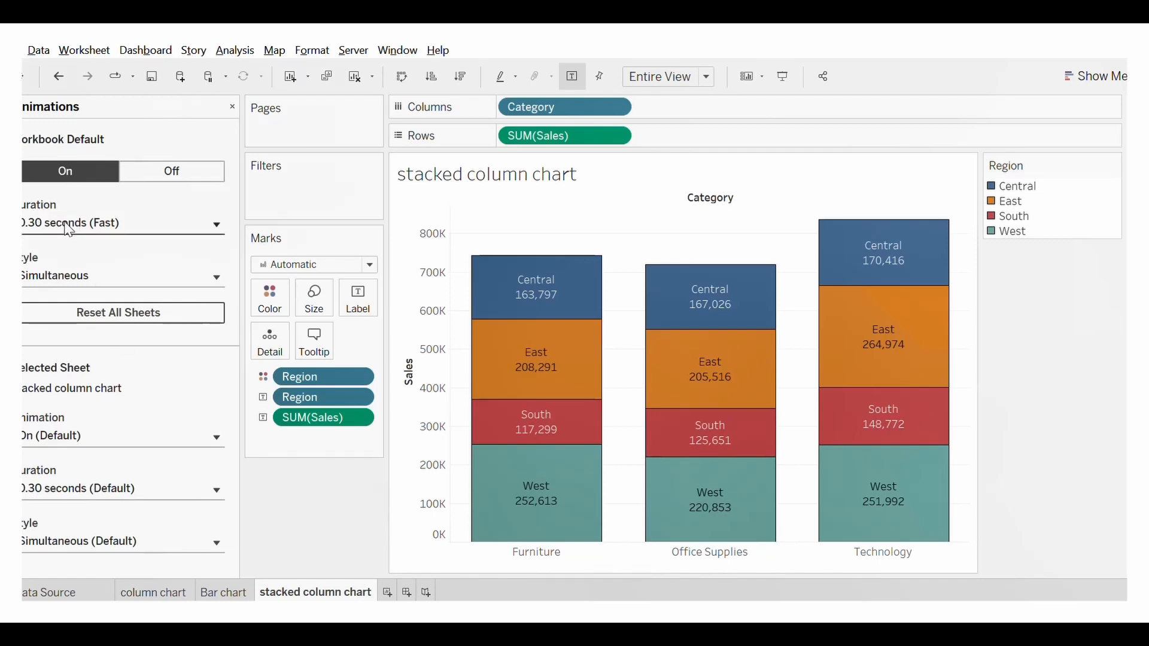
left_click(107, 231)
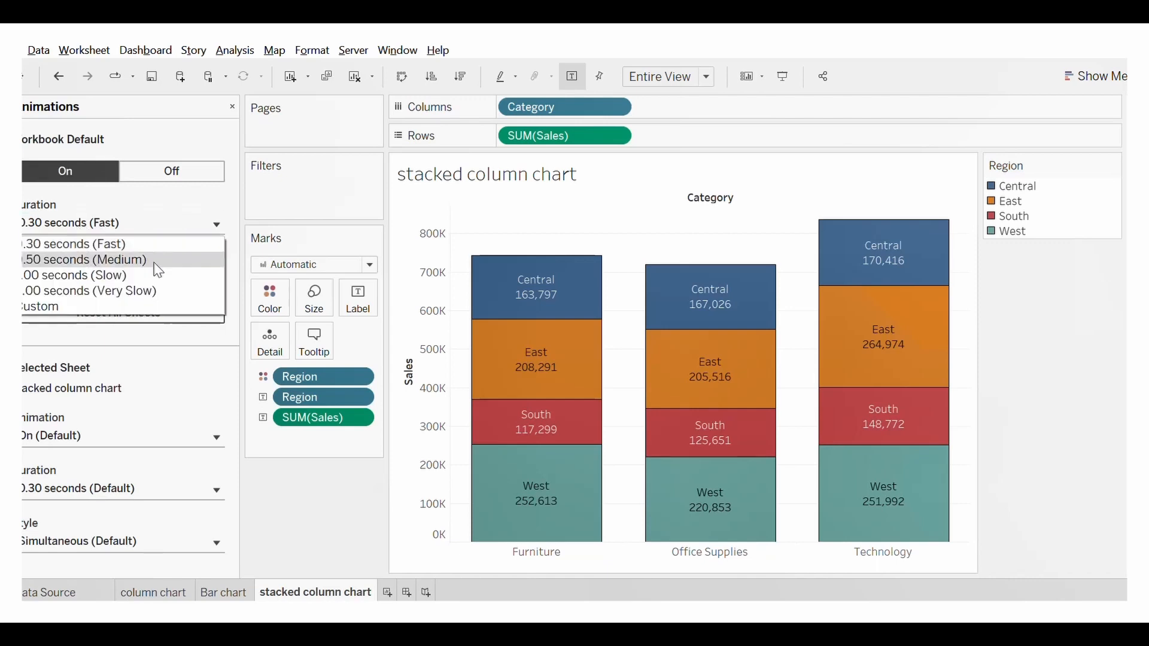
left_click(133, 297)
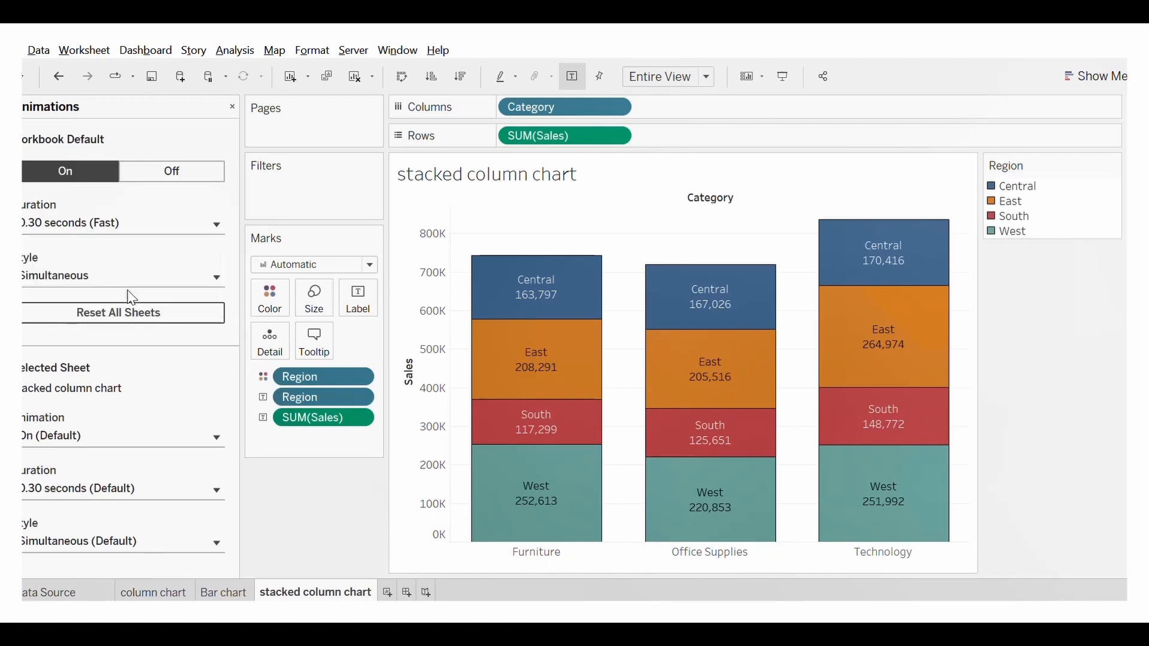
left_click(232, 108)
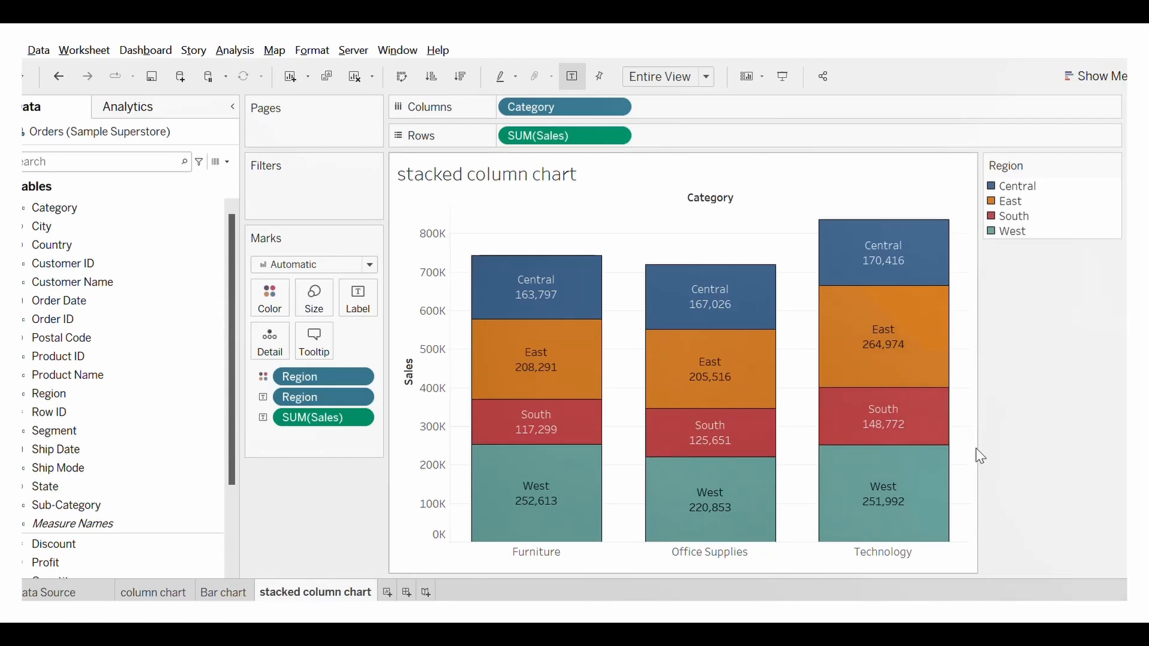
Sort the stacked columns by Sales alternately ascending and descending to play the animation, ending with the ascending order.
mouse_move(686, 339)
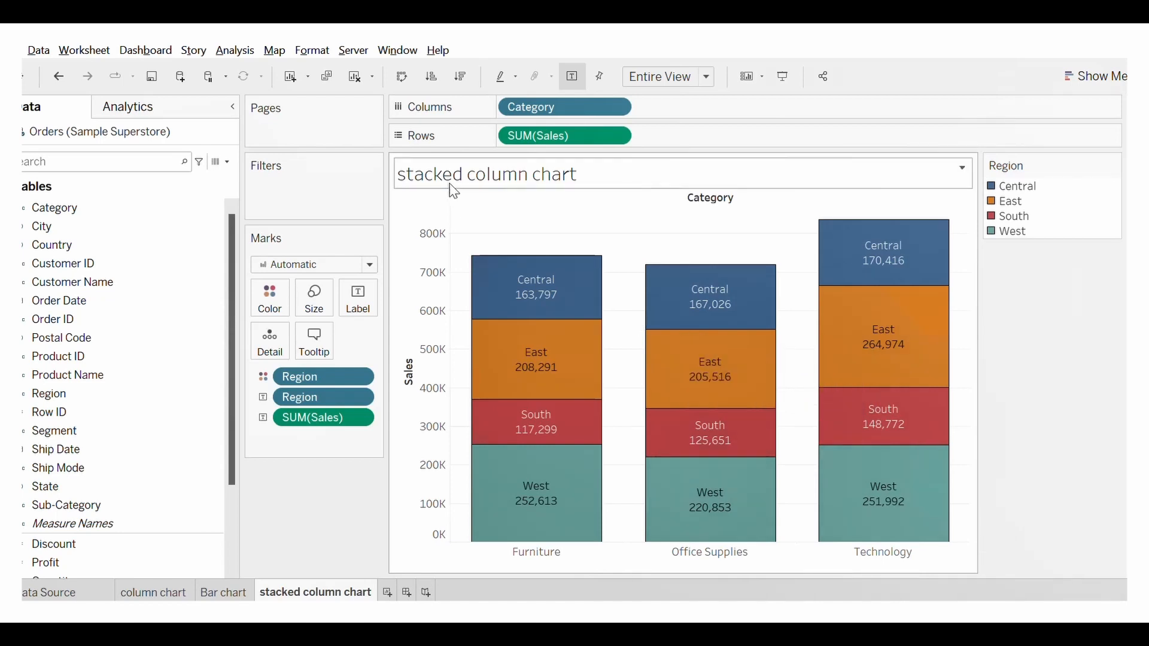
left_click(433, 87)
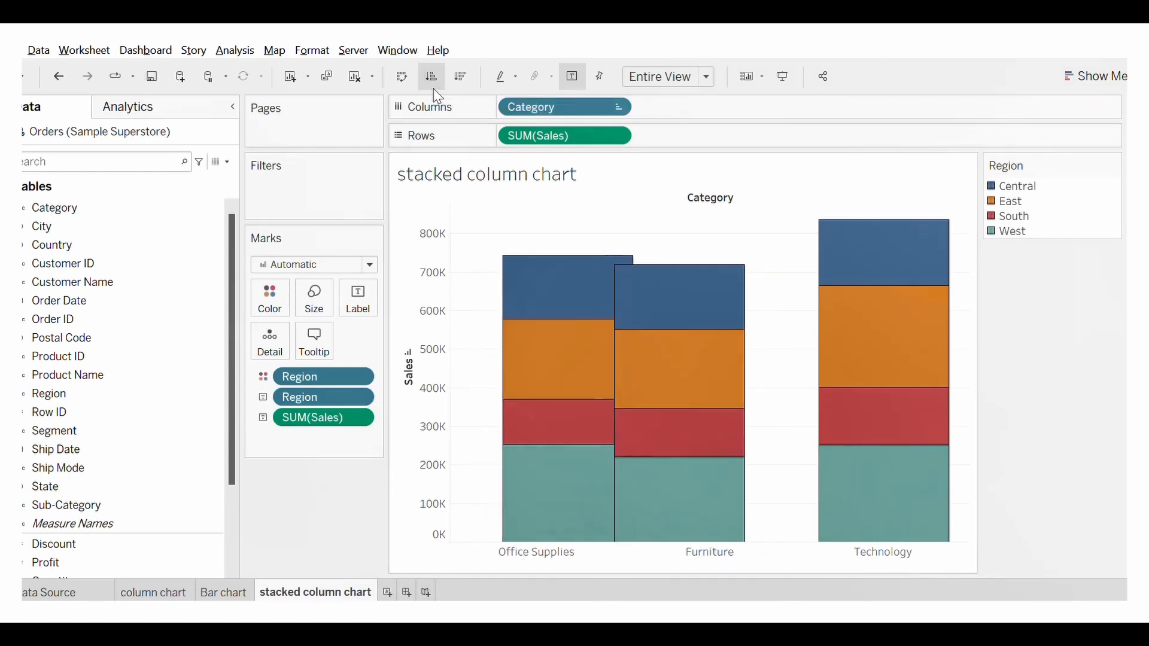
left_click(463, 87)
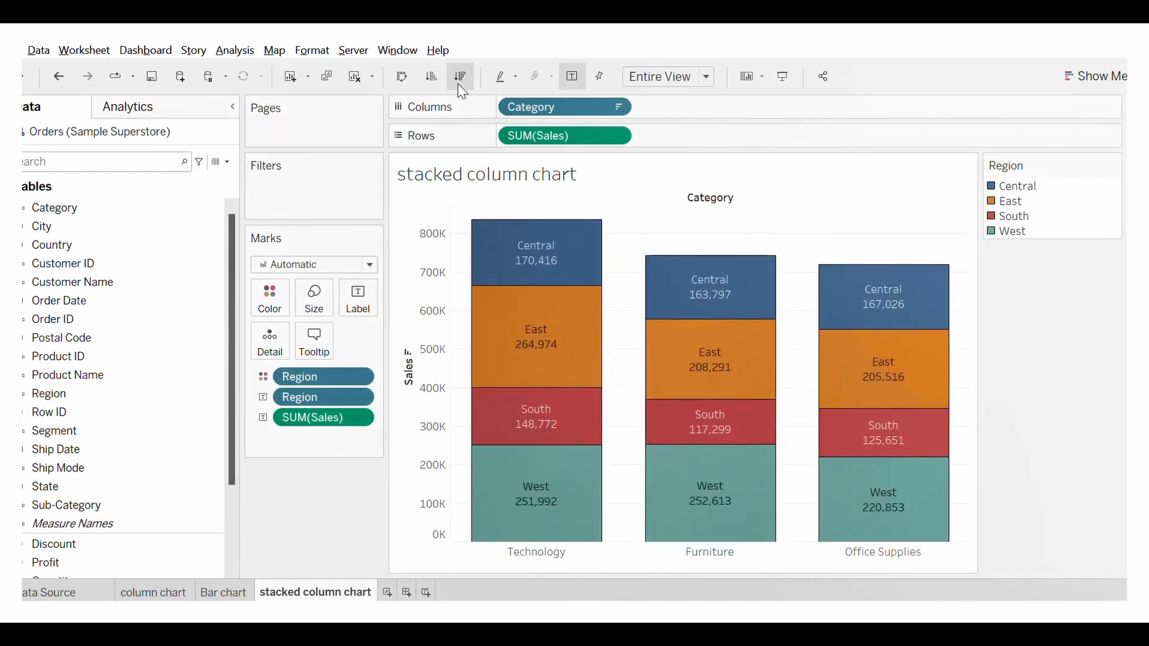
left_click(438, 88)
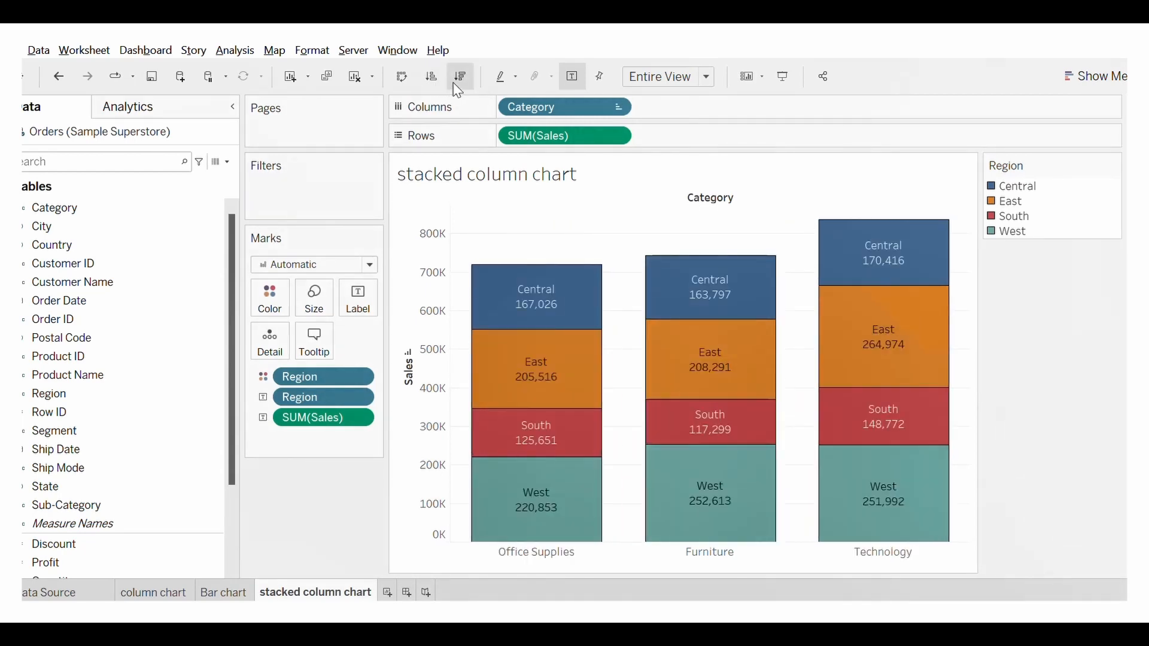
left_click(458, 88)
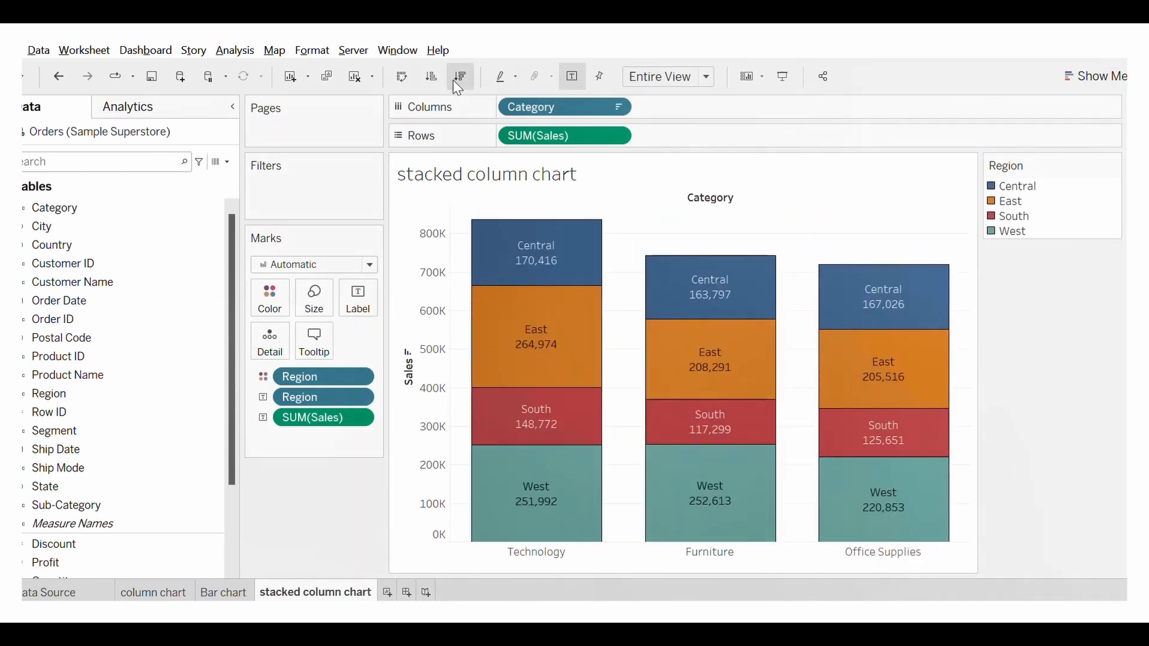
left_click(445, 89)
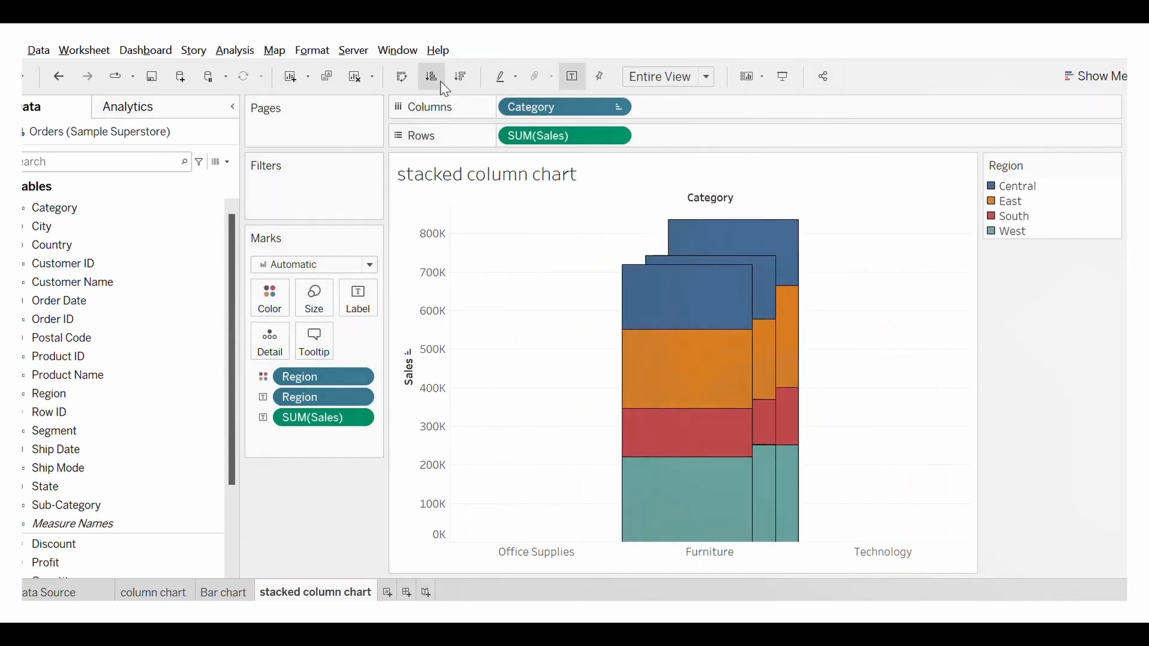
left_click(461, 88)
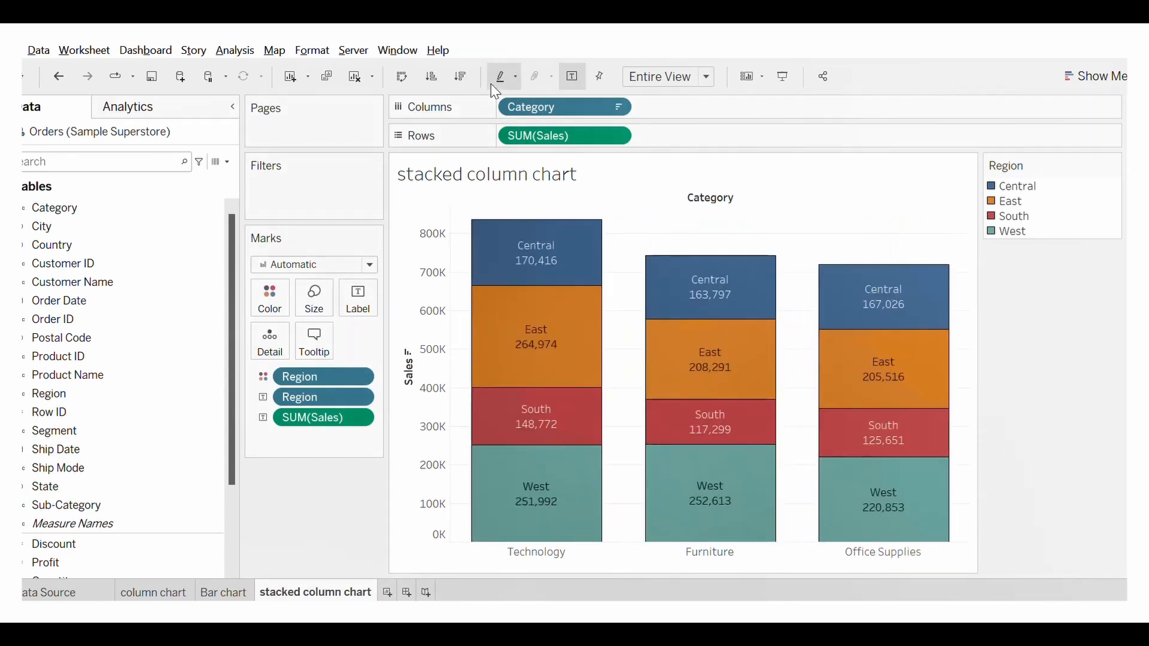
left_click(431, 77)
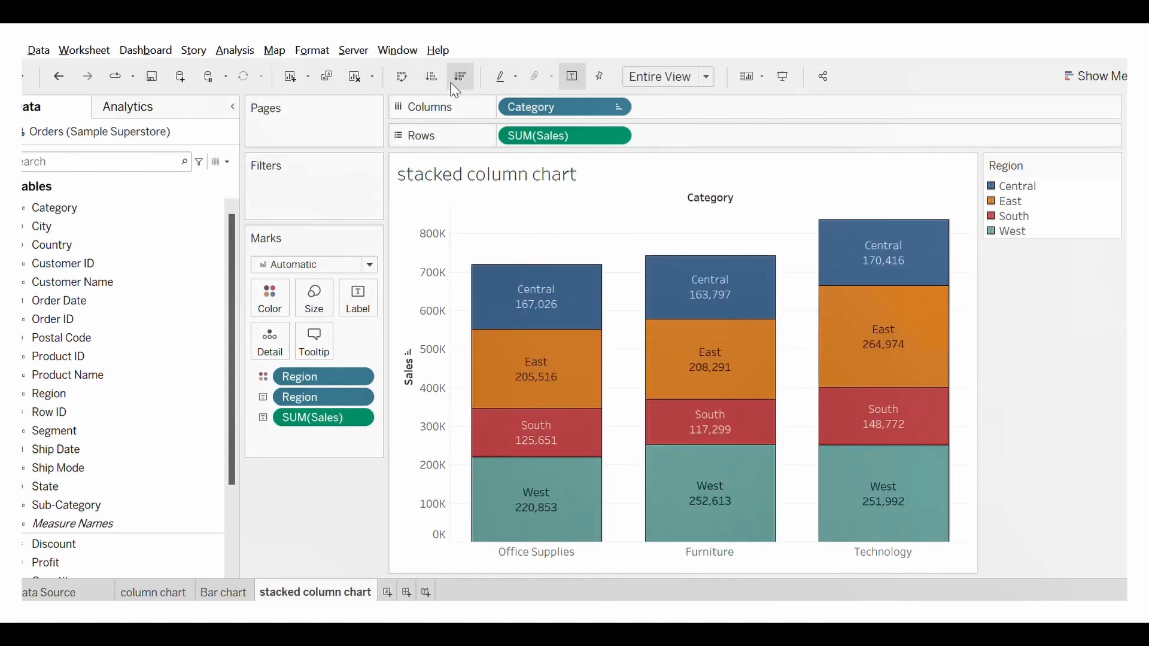
left_click(457, 84)
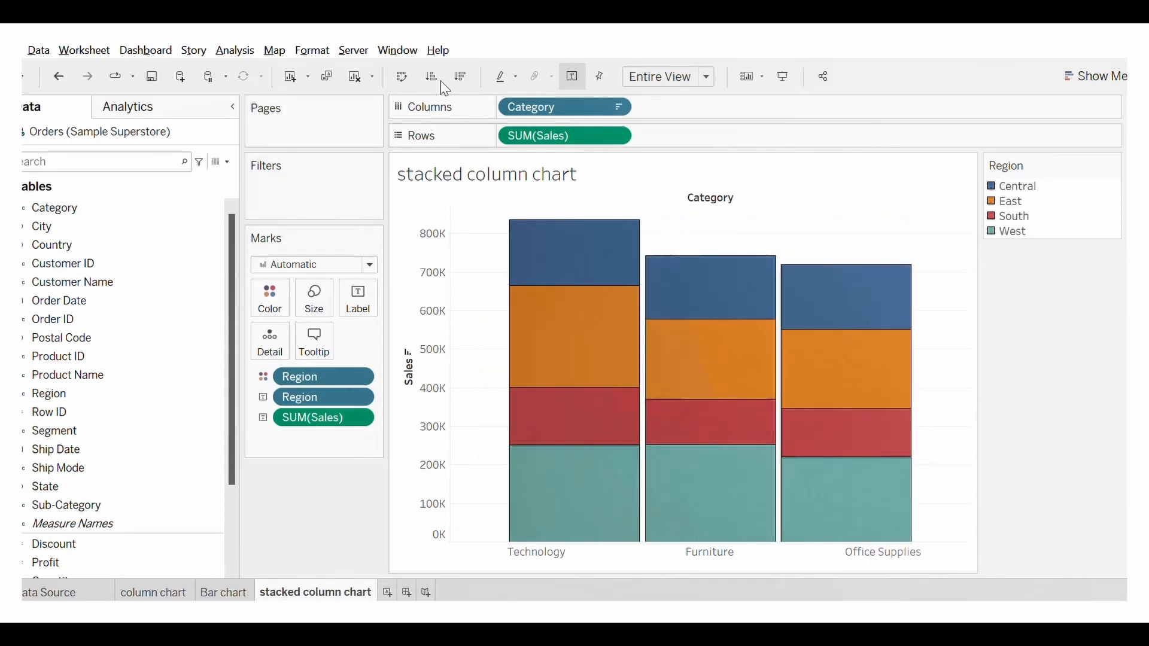
left_click(432, 78)
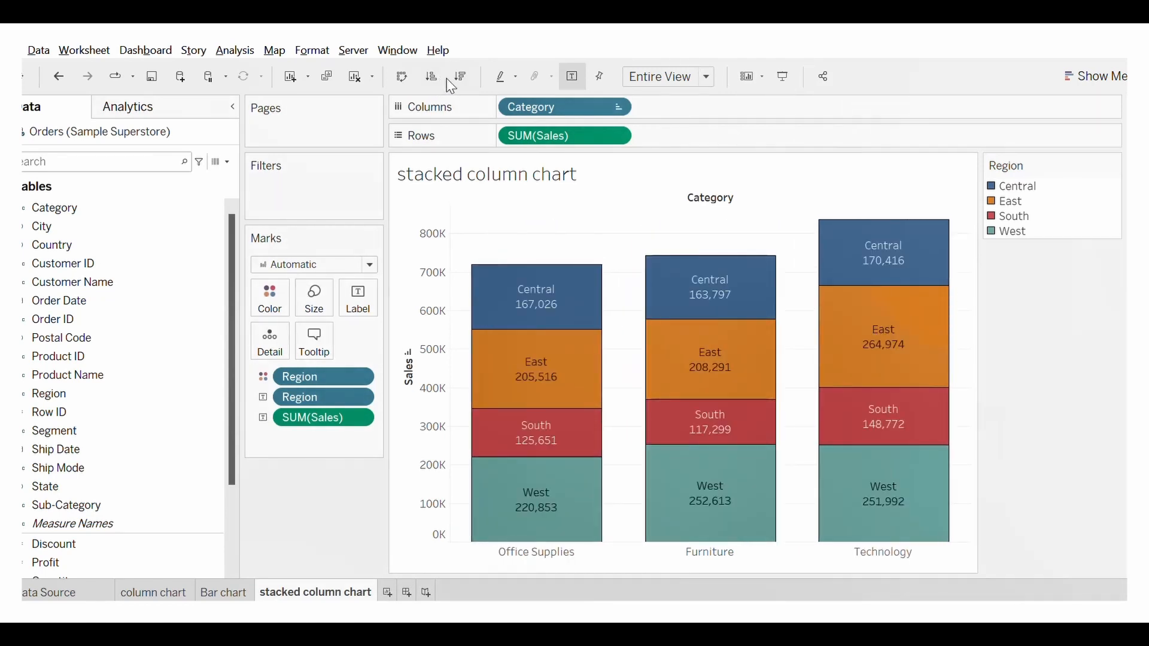
left_click(461, 83)
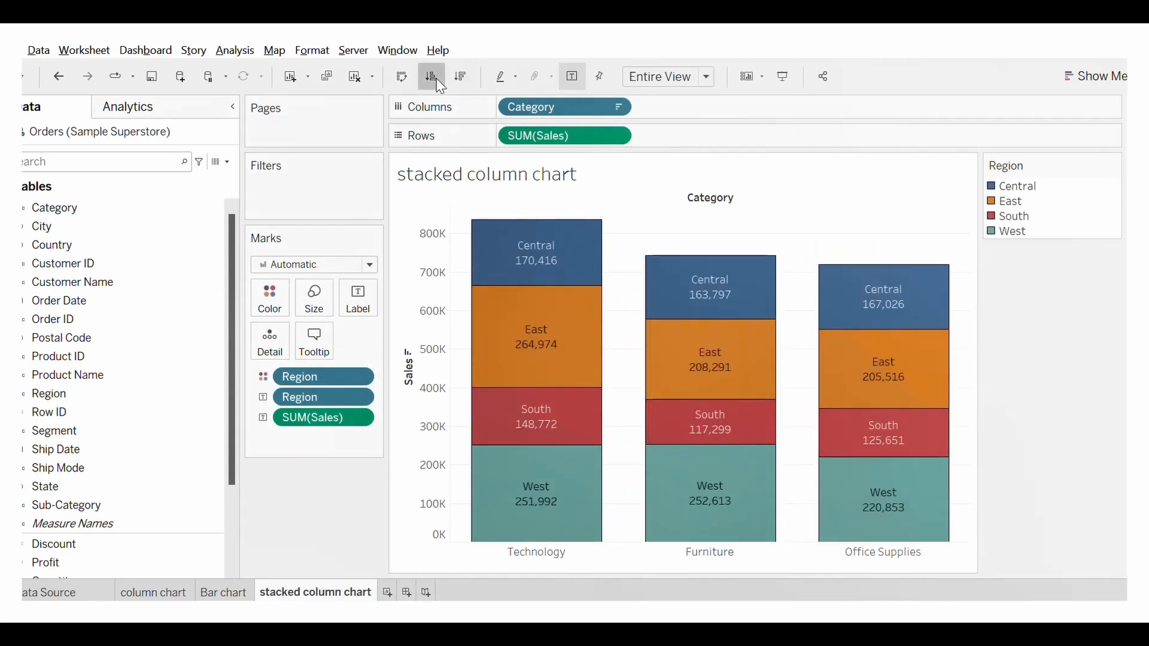
left_click(444, 83)
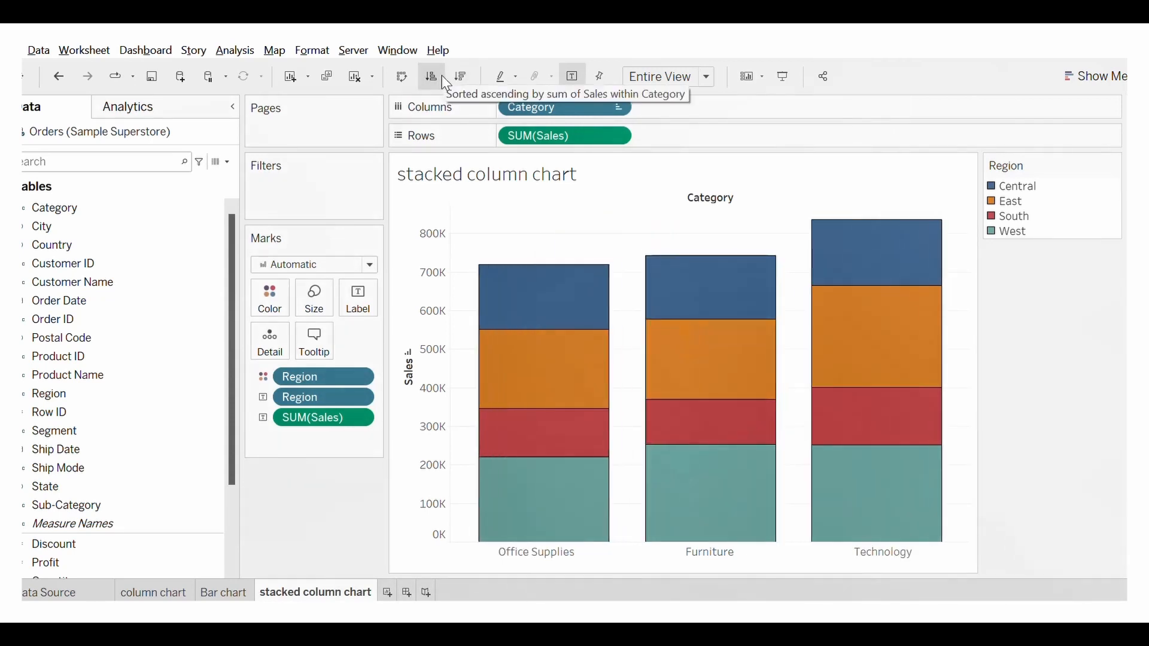
Add a new worksheet after the stacked column chart and rename it "Pie chart".
key("alt+Tab")
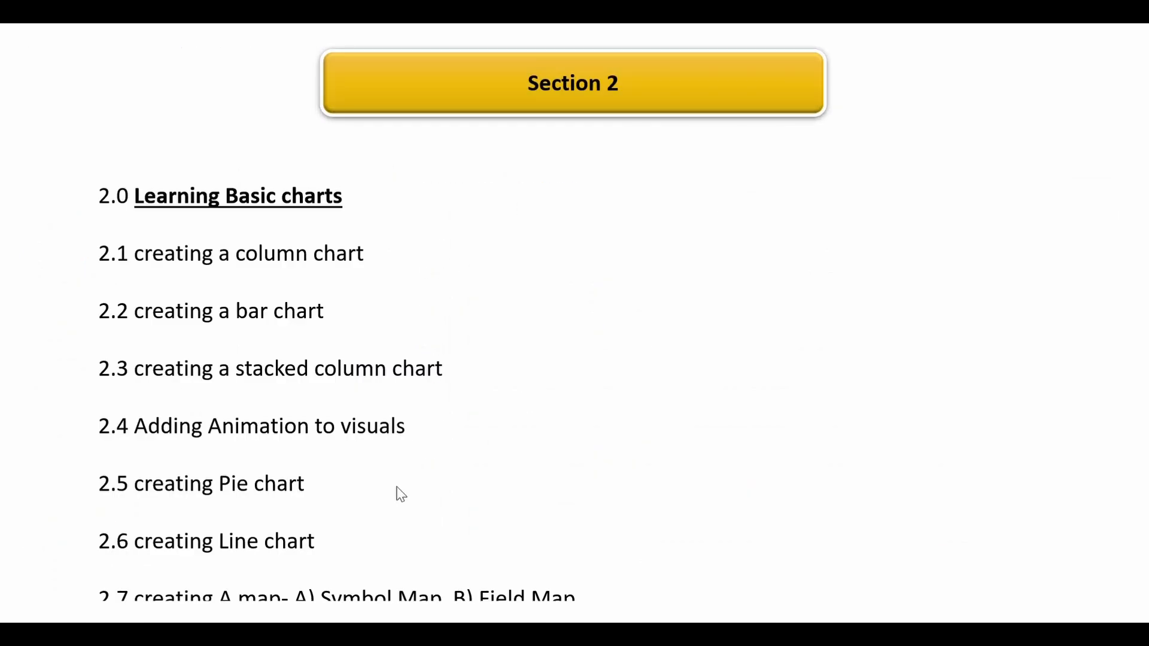
key("alt+Tab")
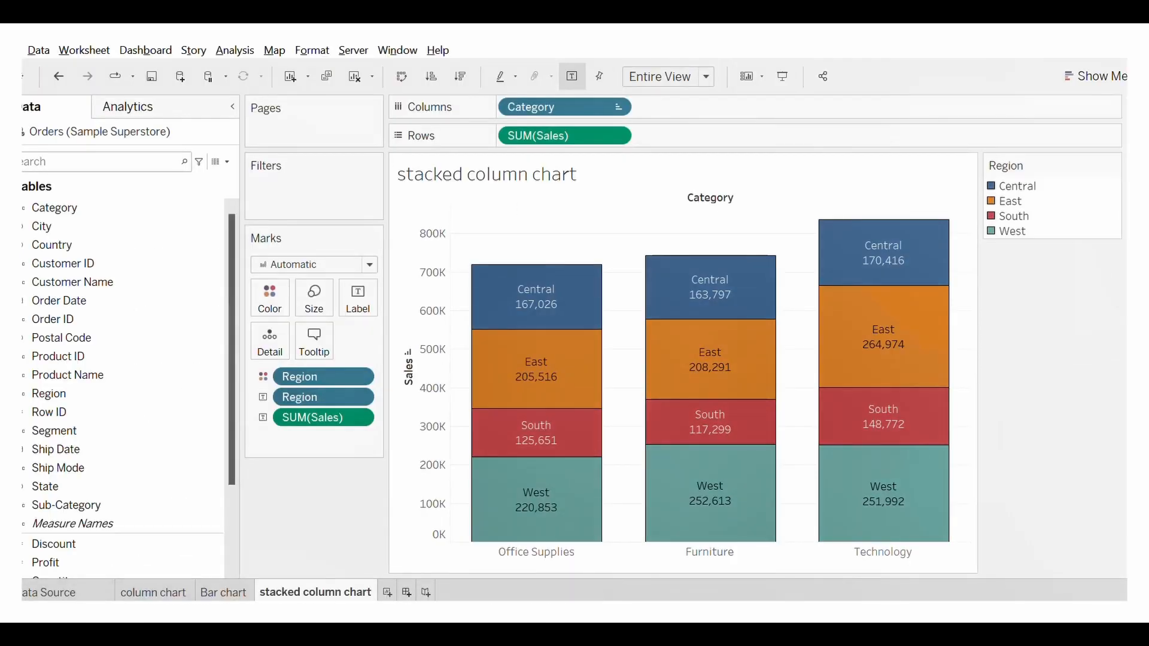
key("ctrl+m")
right_click(402, 593)
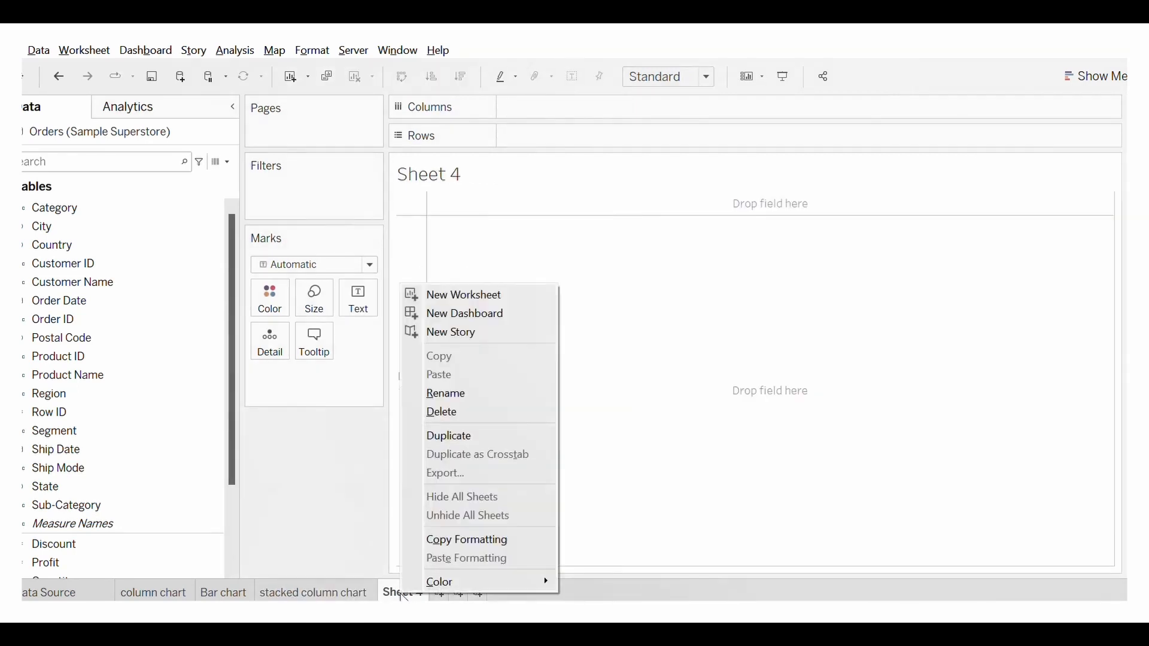
left_click(455, 396)
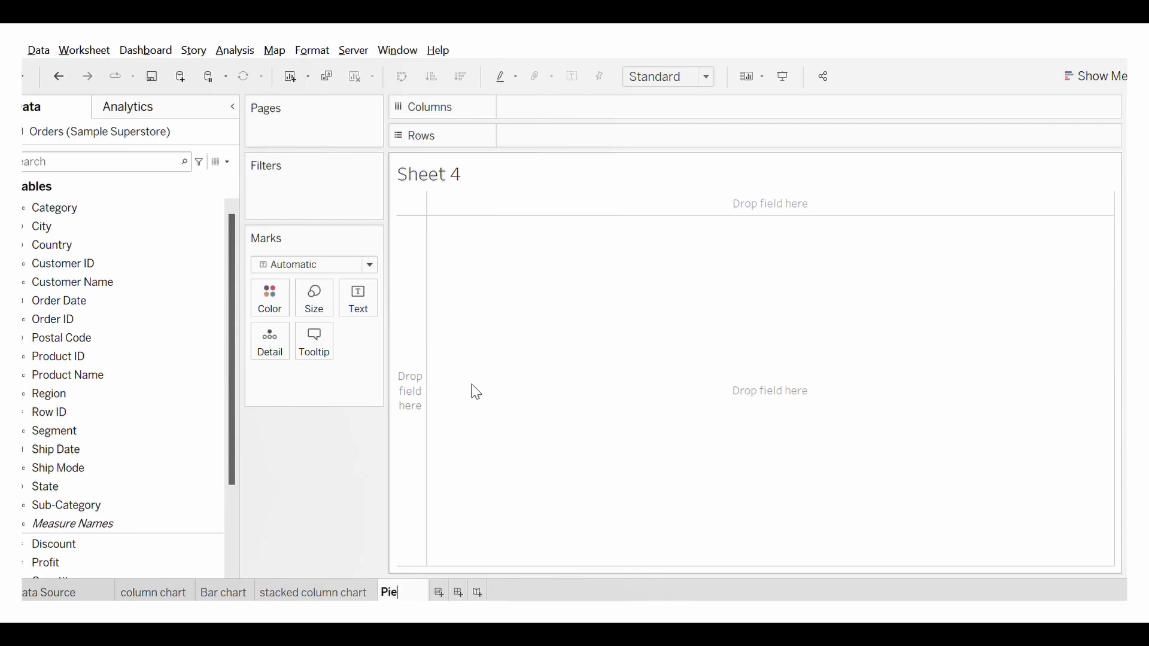
type("Pie chart")
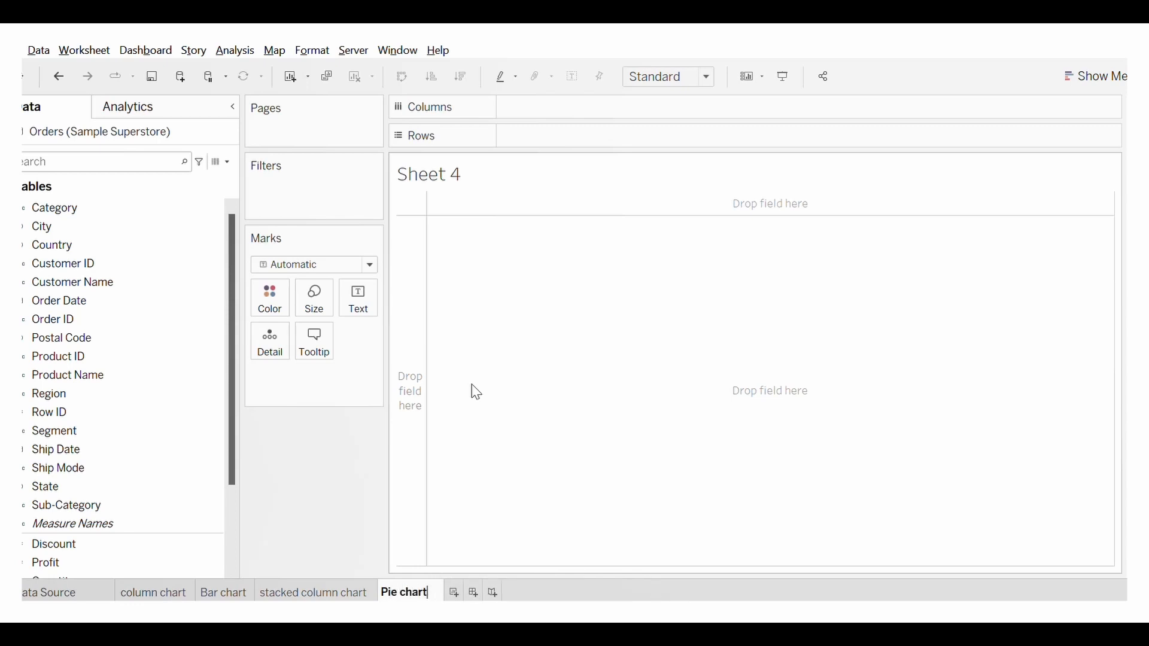
key("Return")
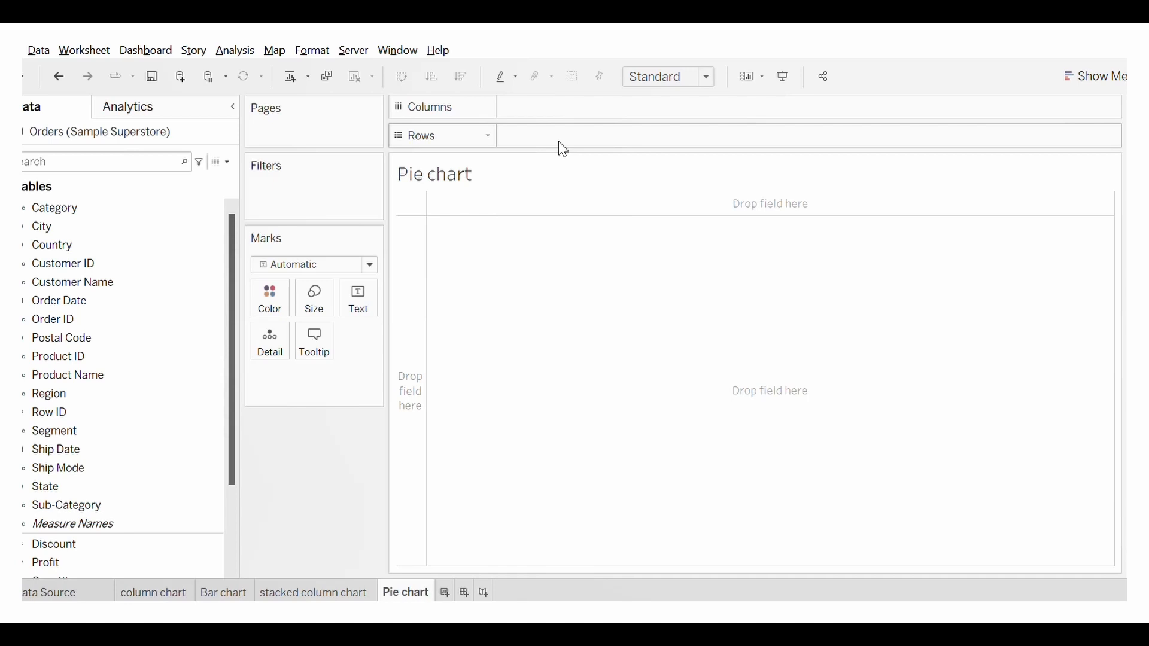
Create a pie chart from the Category and Sales fields using Show Me.
left_click(1089, 84)
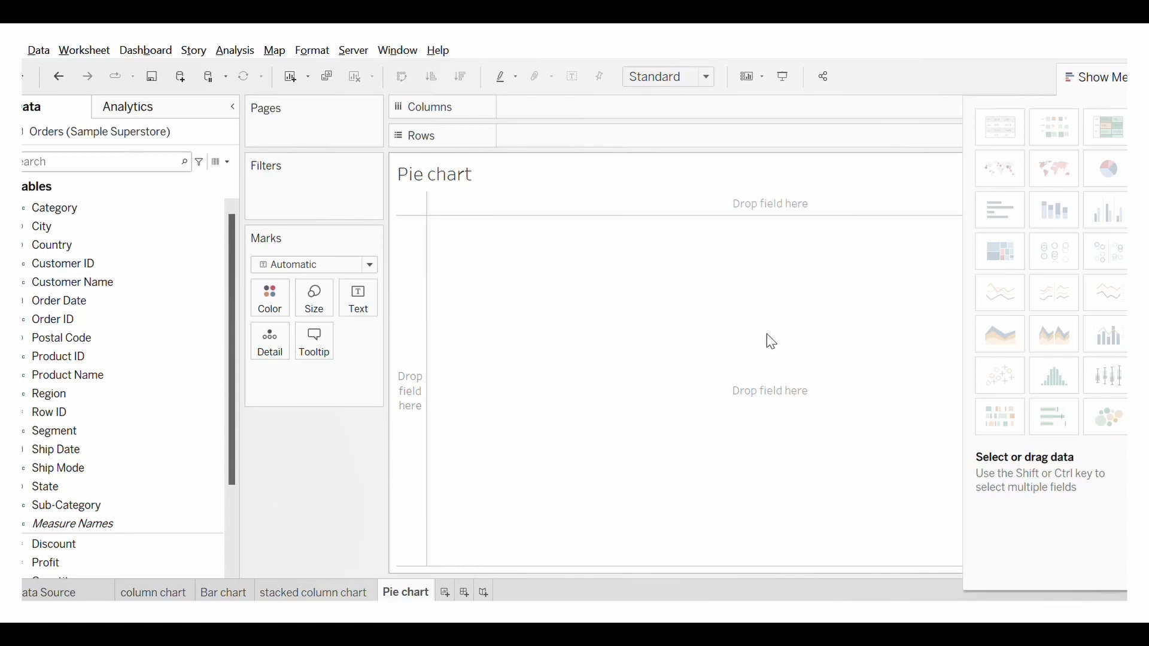
left_click(1116, 72)
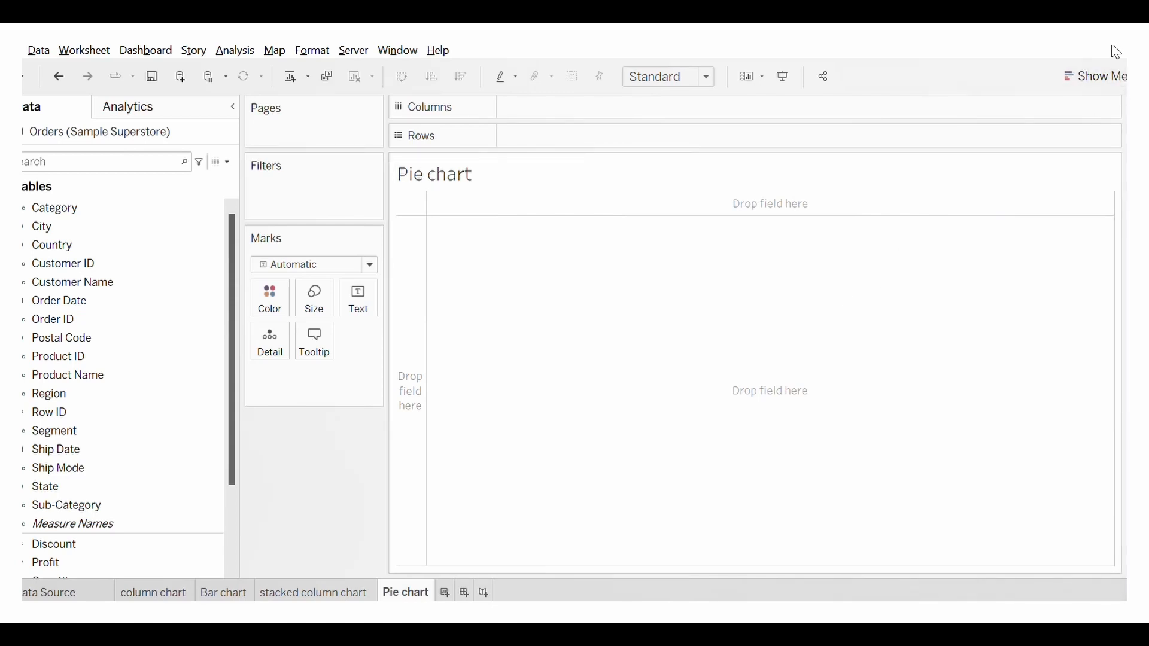
left_click(1101, 77)
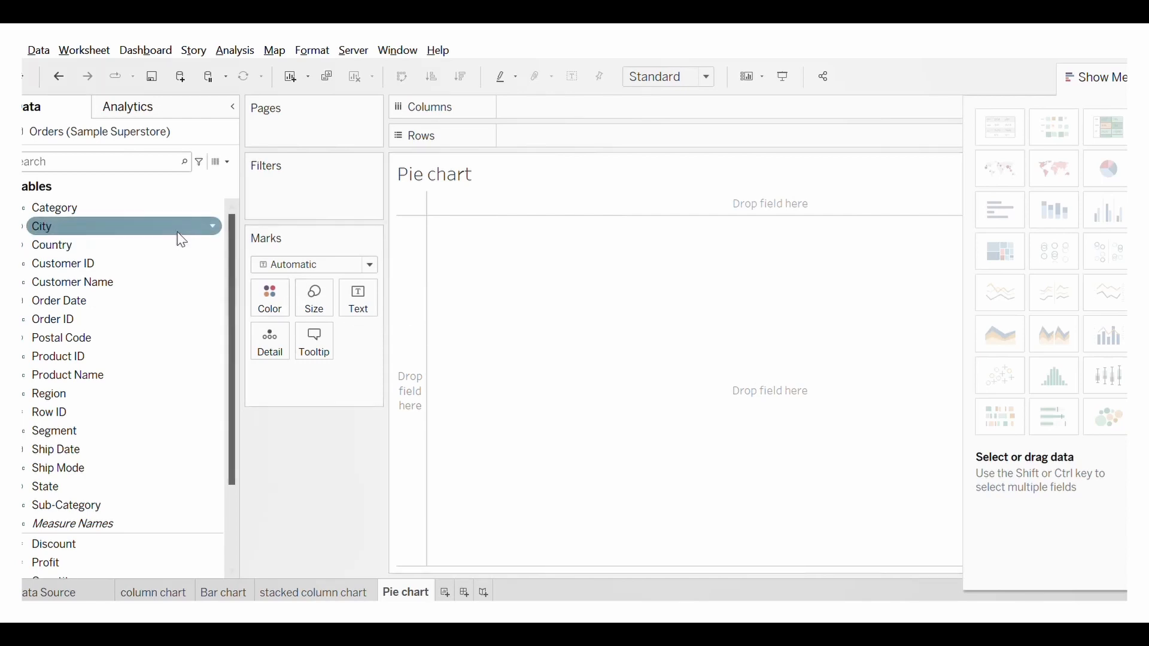
left_click(169, 219)
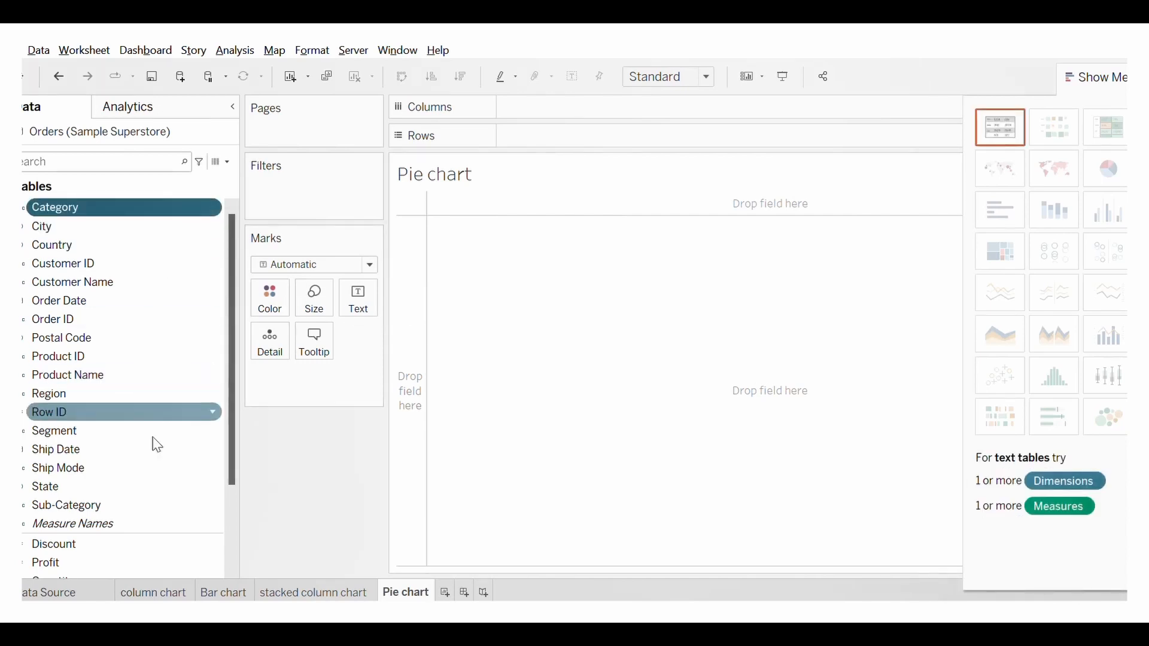
scroll(154, 442, "down", 3)
left_click(149, 488)
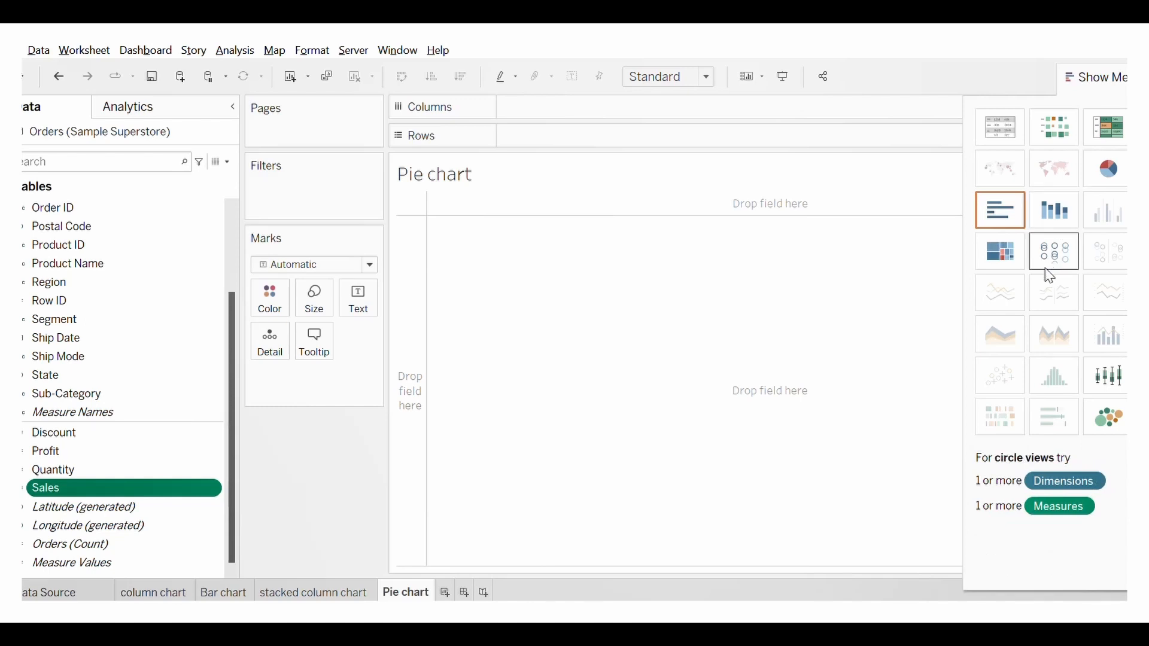
left_click(1122, 184)
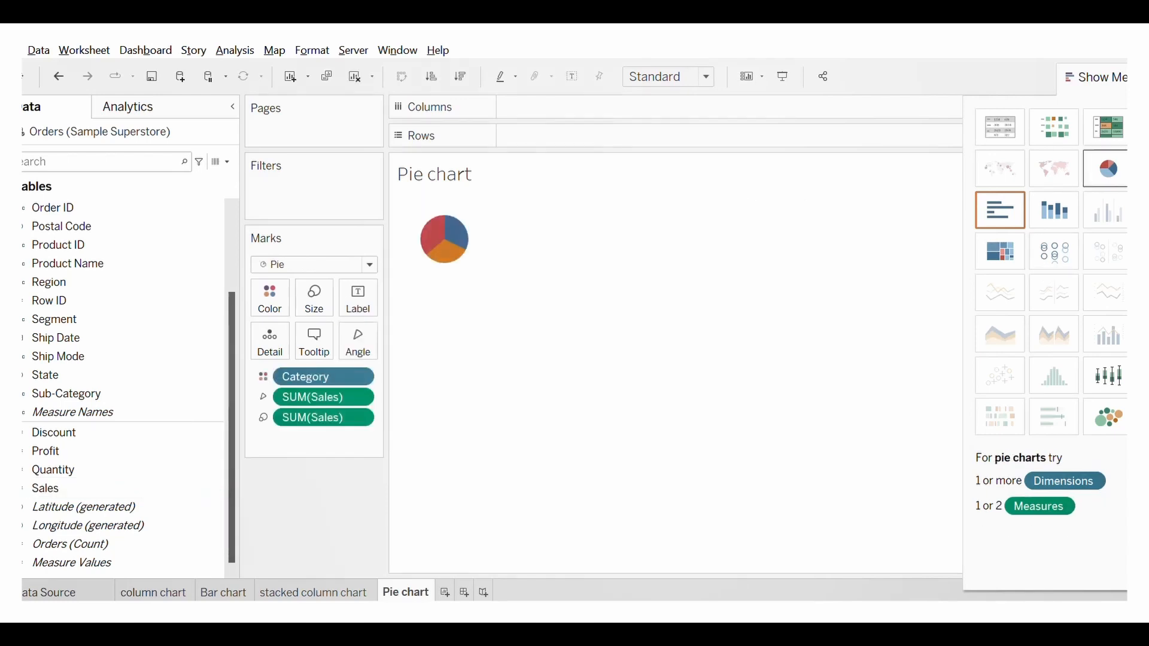
left_click(1102, 78)
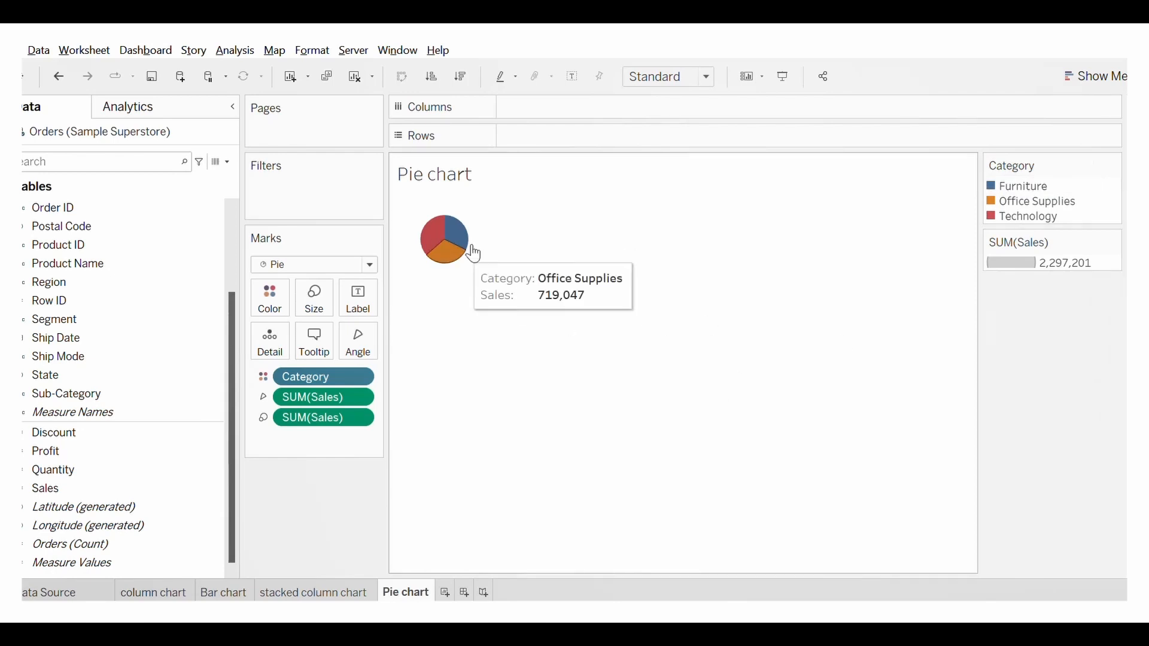
Fit the pie chart to the Entire View and turn on its mark labels.
left_click(711, 78)
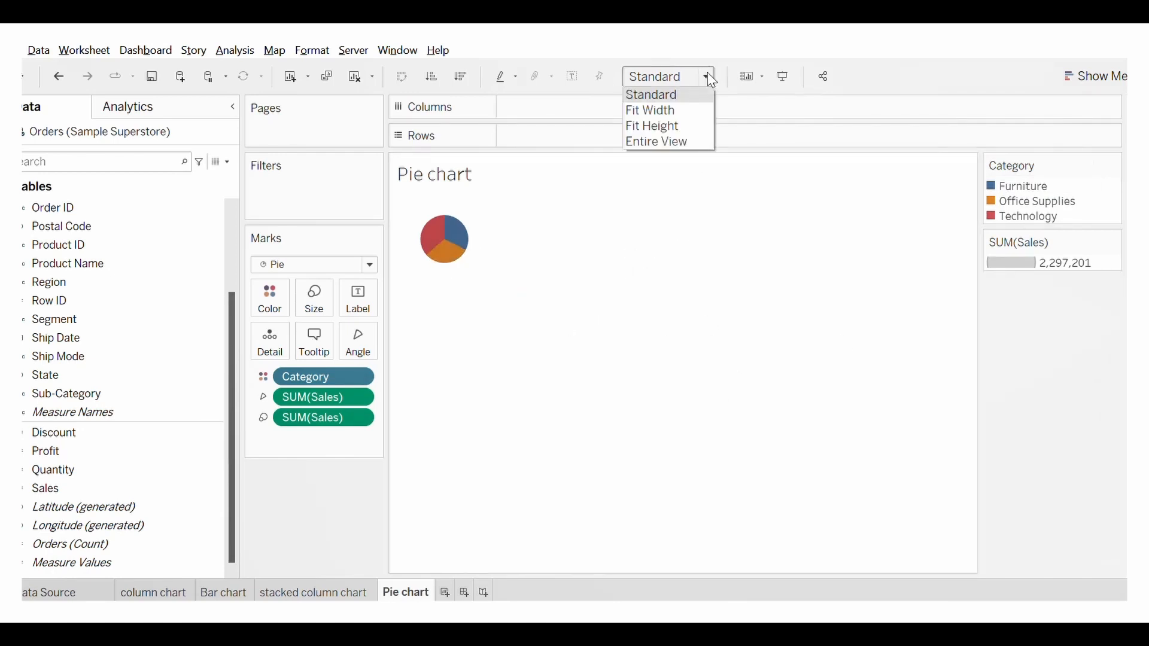
left_click(688, 142)
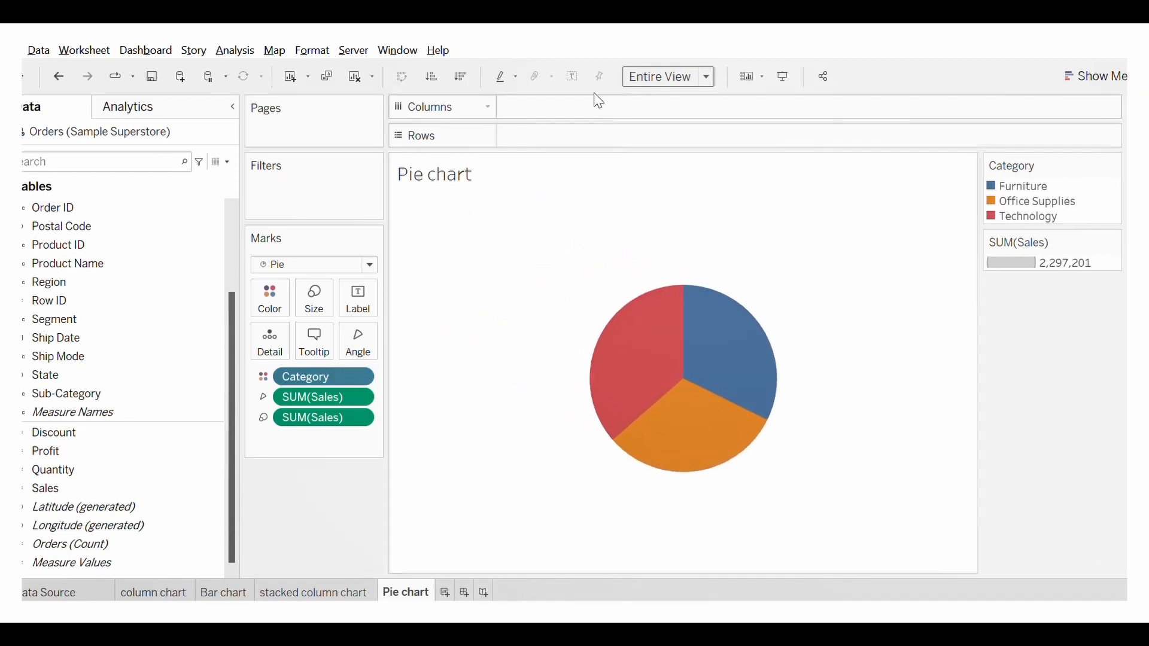
left_click(579, 83)
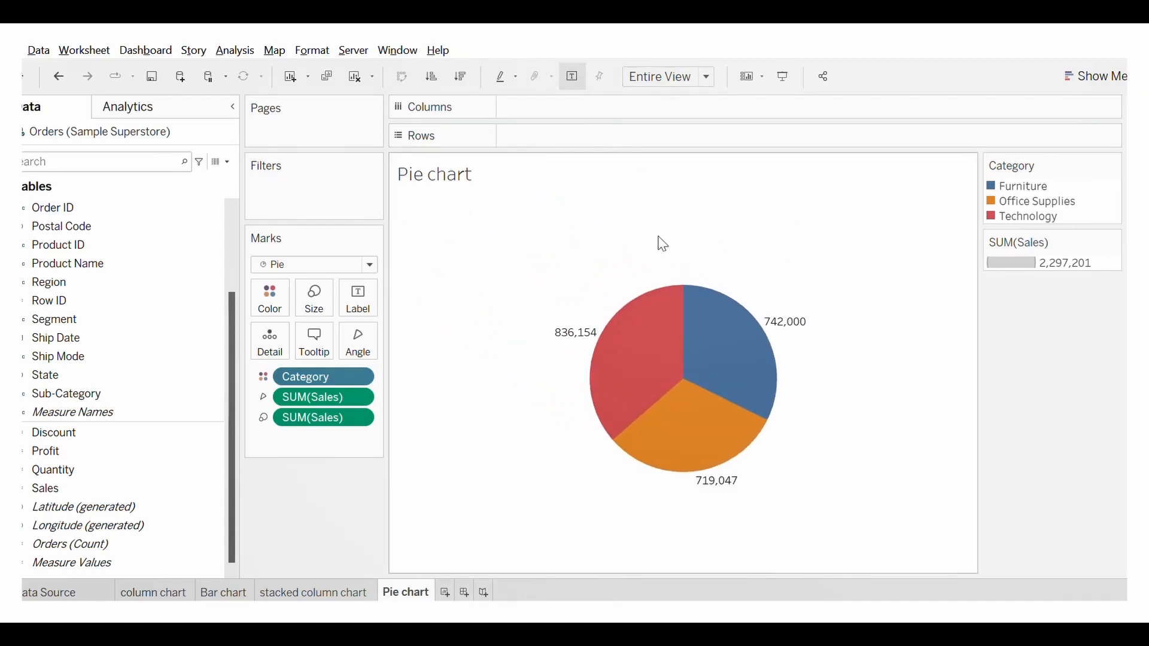
Give the pie slices a black border and label each slice with its Category name.
left_click(270, 298)
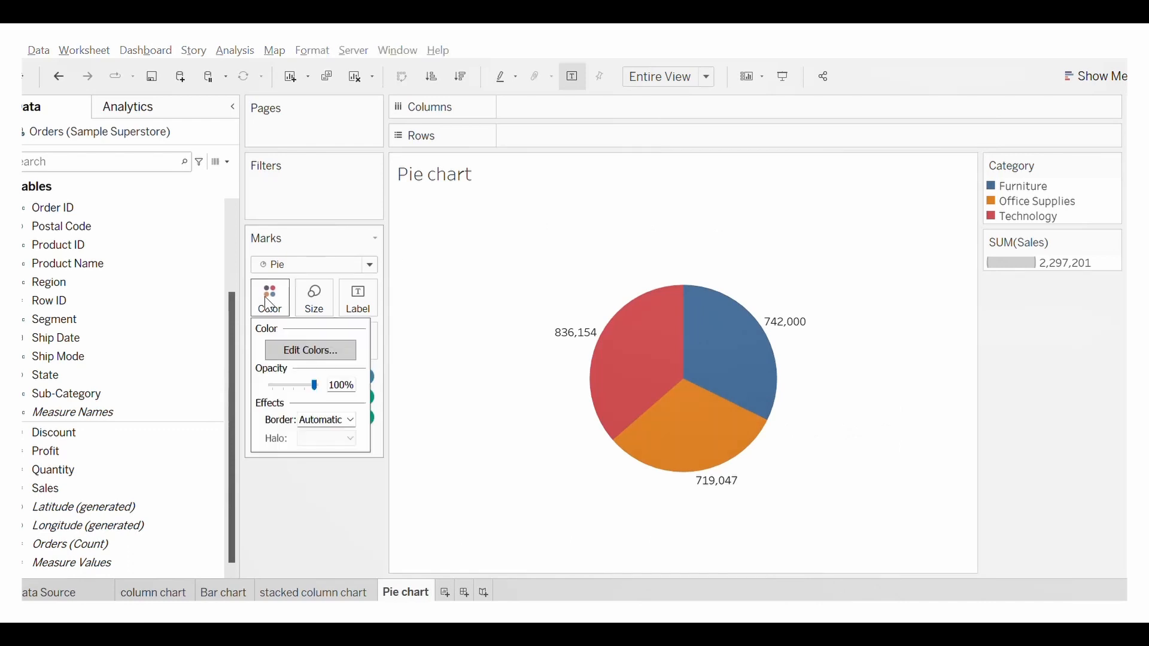
left_click(323, 424)
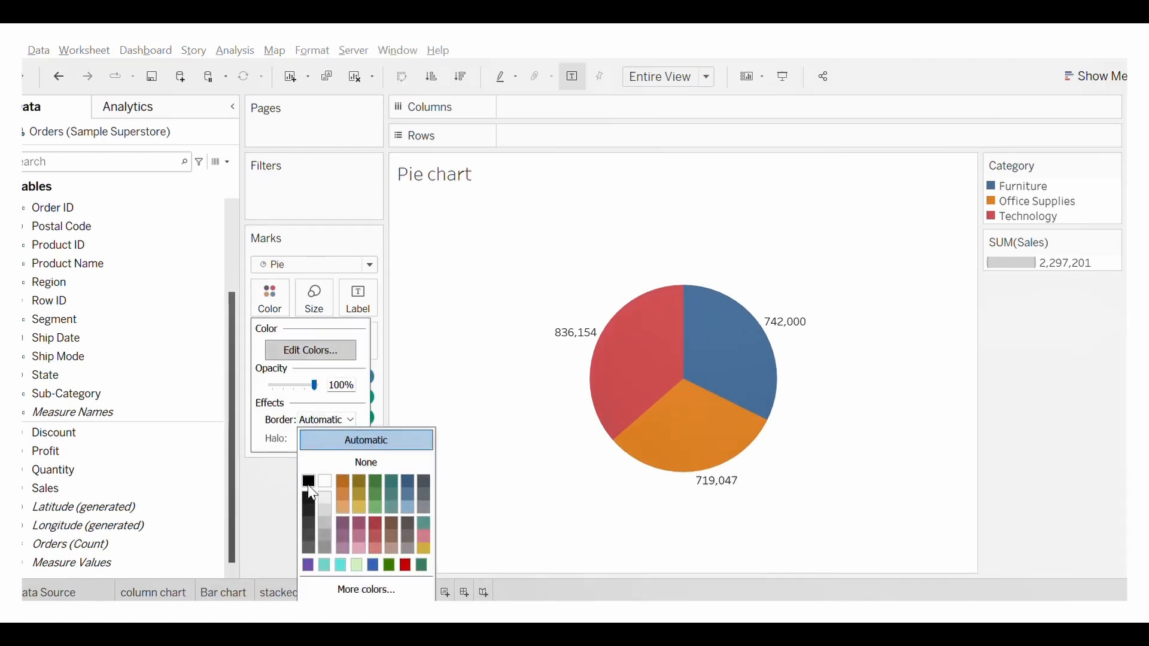
left_click(600, 471)
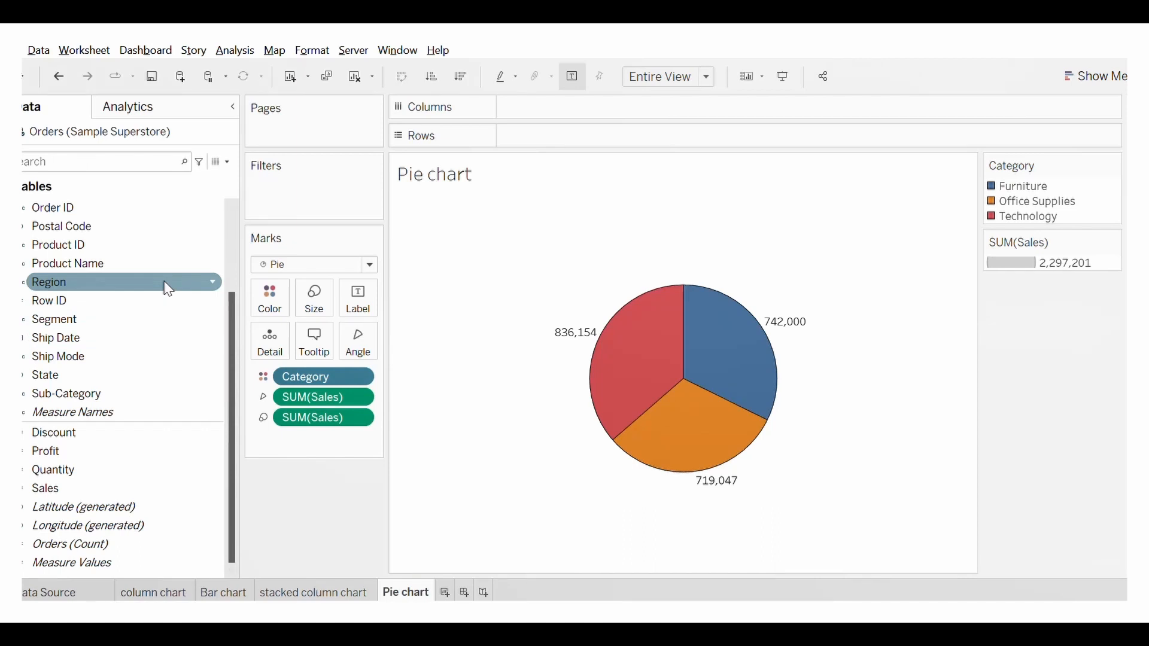
scroll(168, 287, "up", 3)
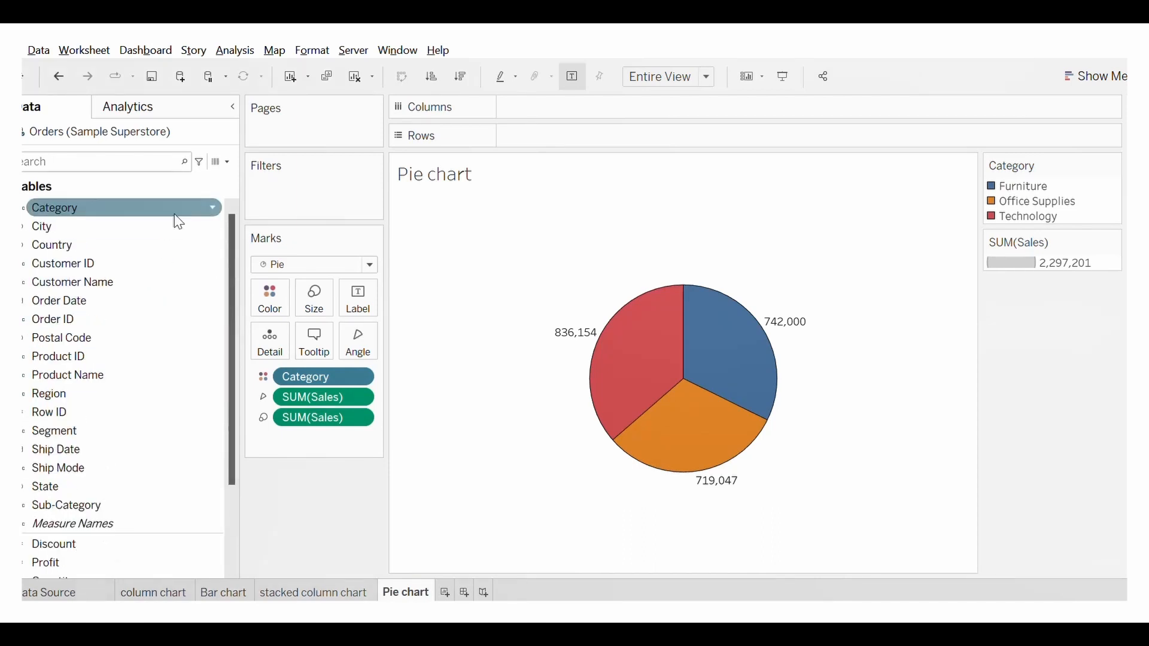
left_click_drag(174, 210, 370, 302)
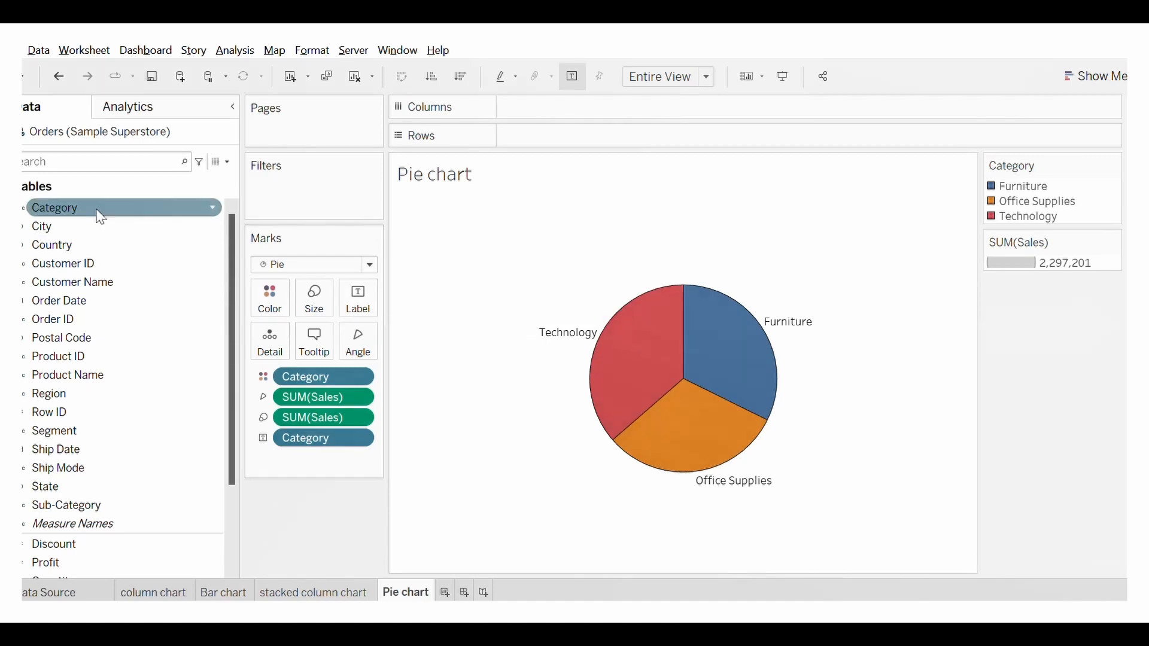
Add Sales as a label on the pie chart's slices, alongside the category names.
scroll(174, 478, "down", 3)
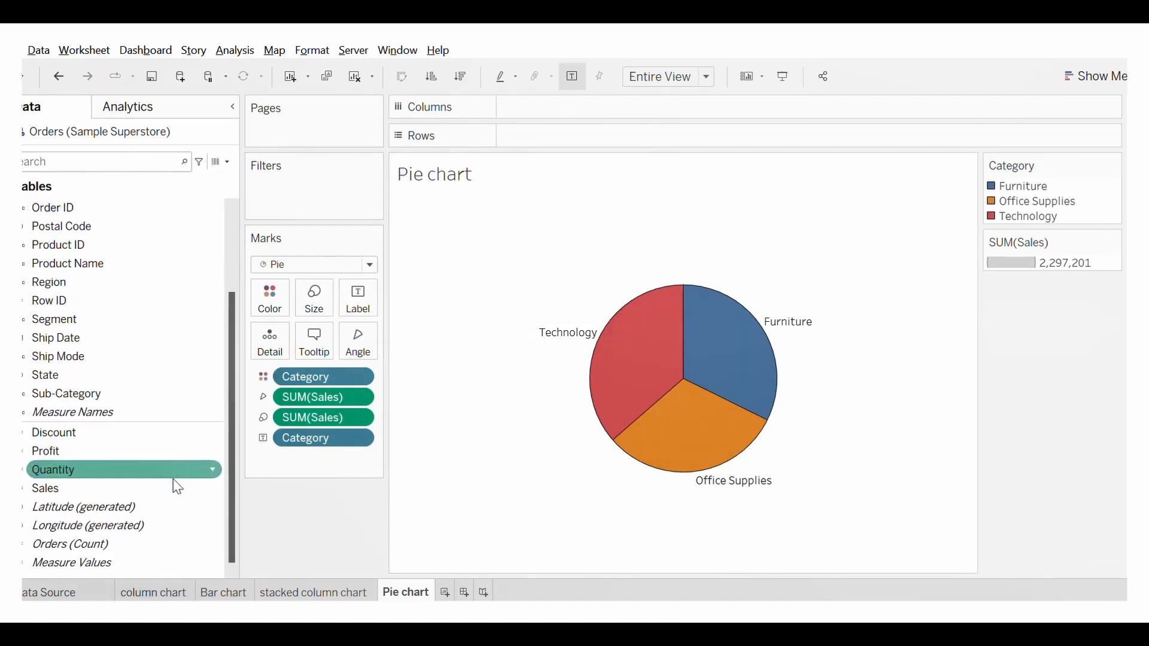
left_click_drag(174, 487, 367, 300)
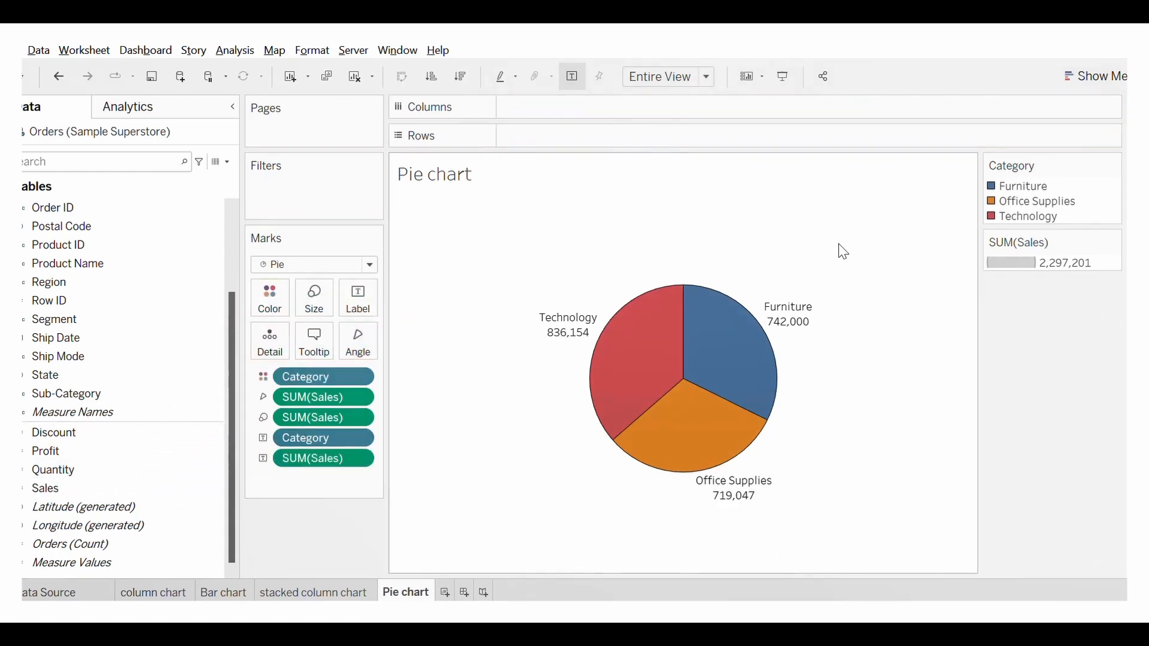
View the pie chart in presentation mode and highlight the Furniture, Technology and Office Supplies slices individually, leaving presentation mode when done.
left_click(794, 85)
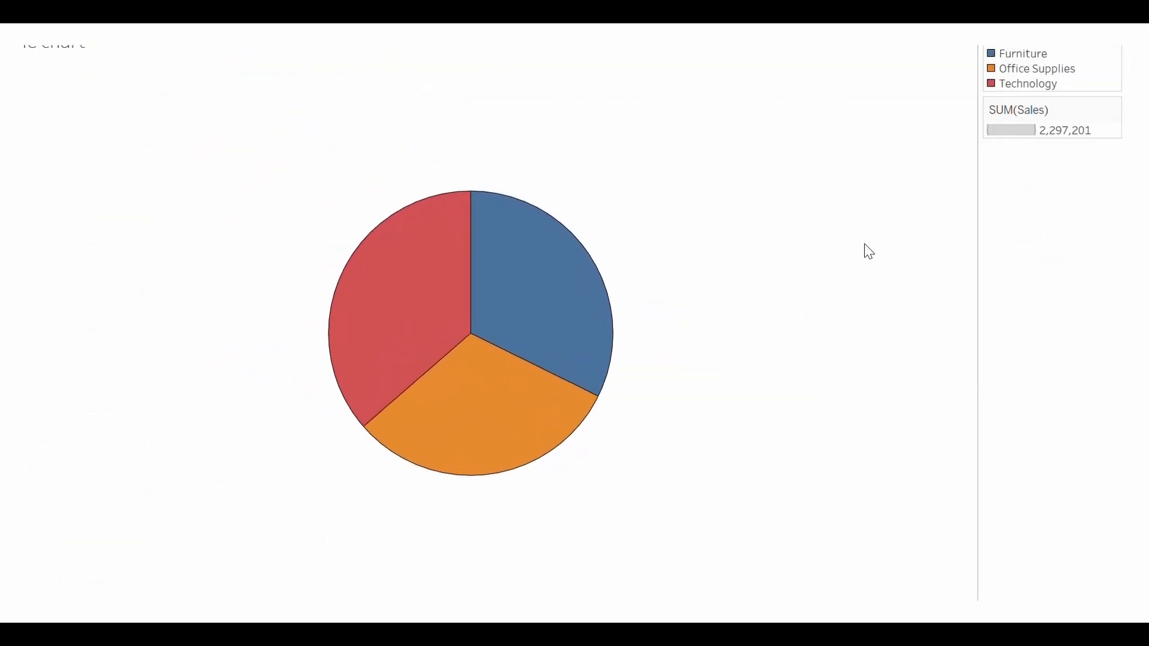
left_click(560, 283)
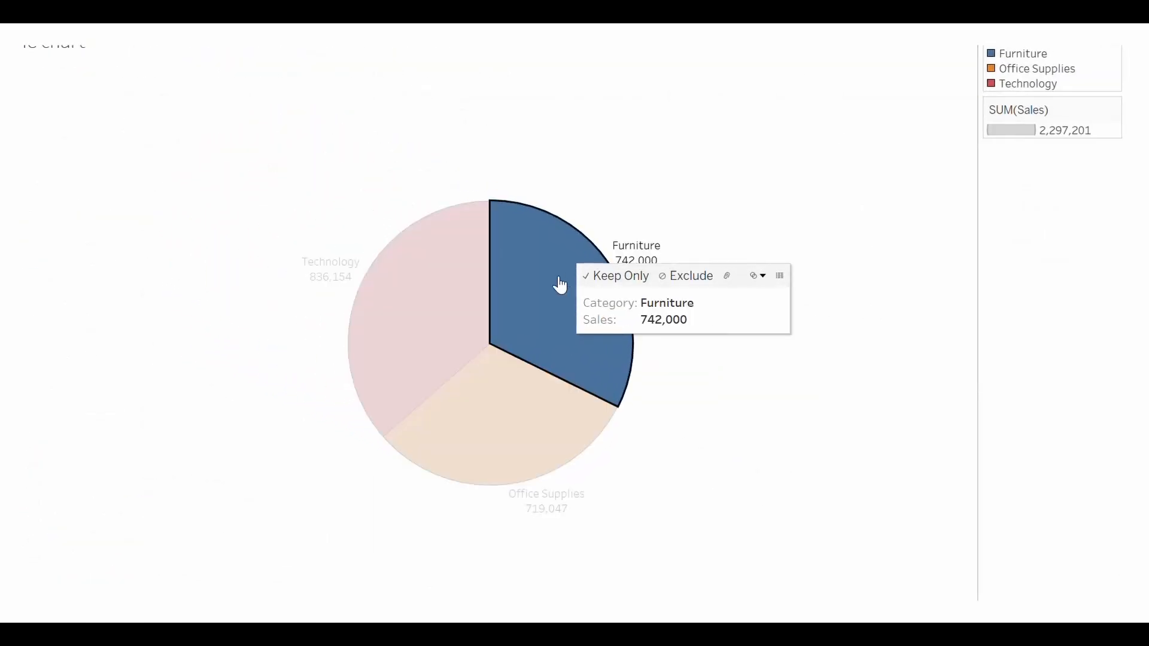
left_click(423, 289)
left_click(492, 450)
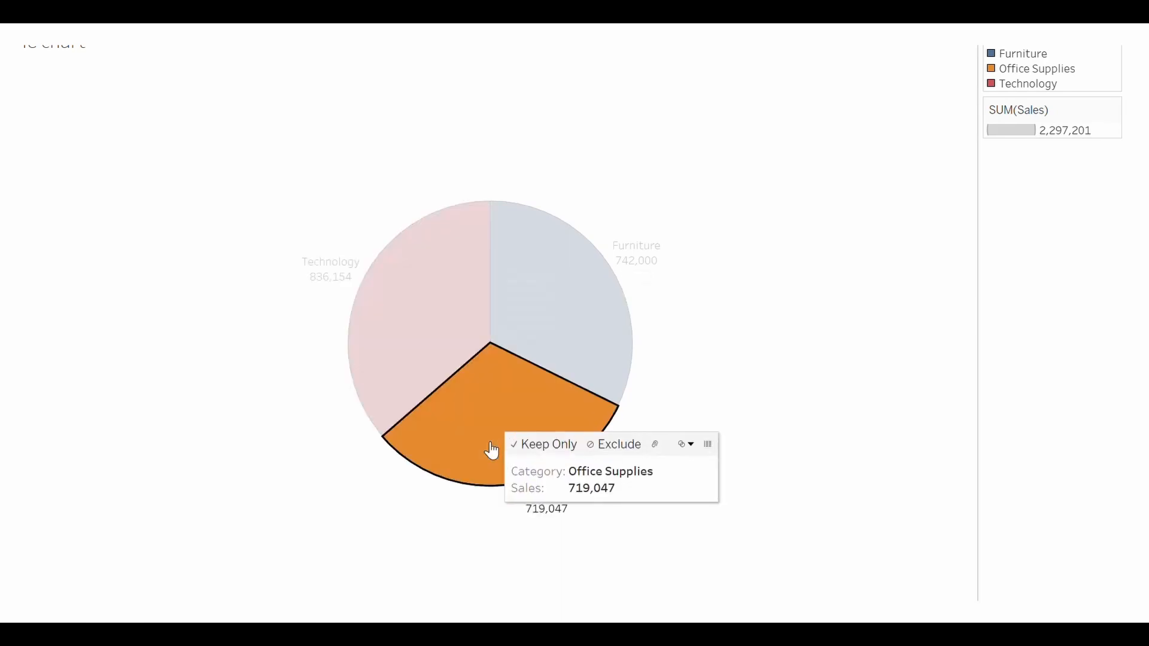
left_click(681, 368)
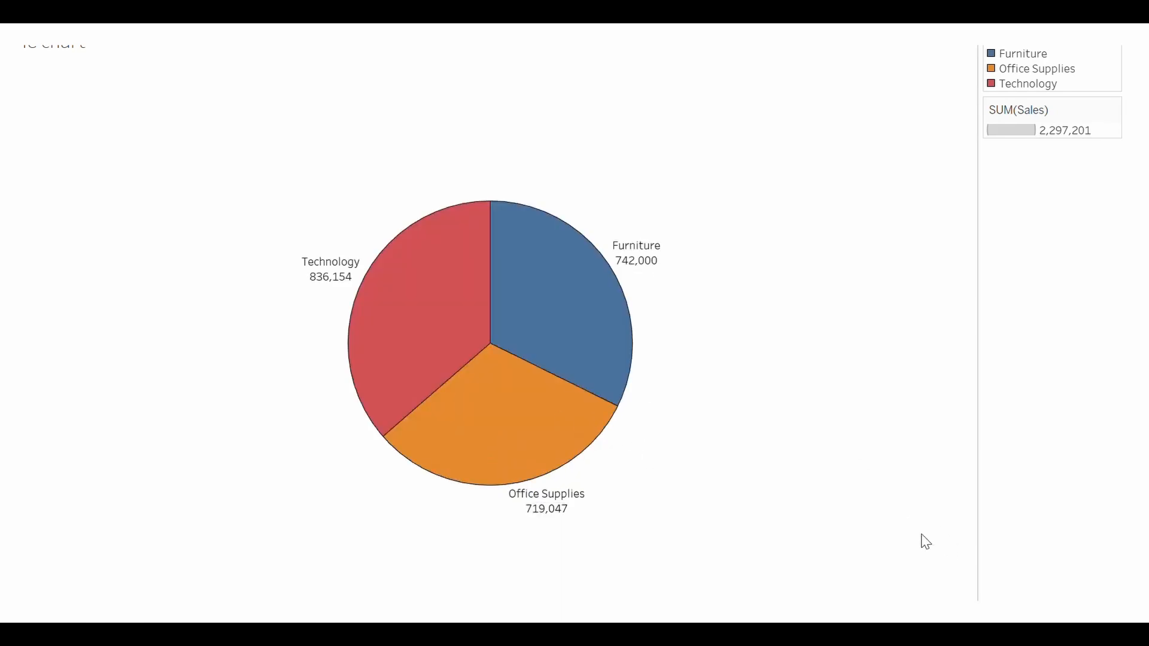
key("Escape")
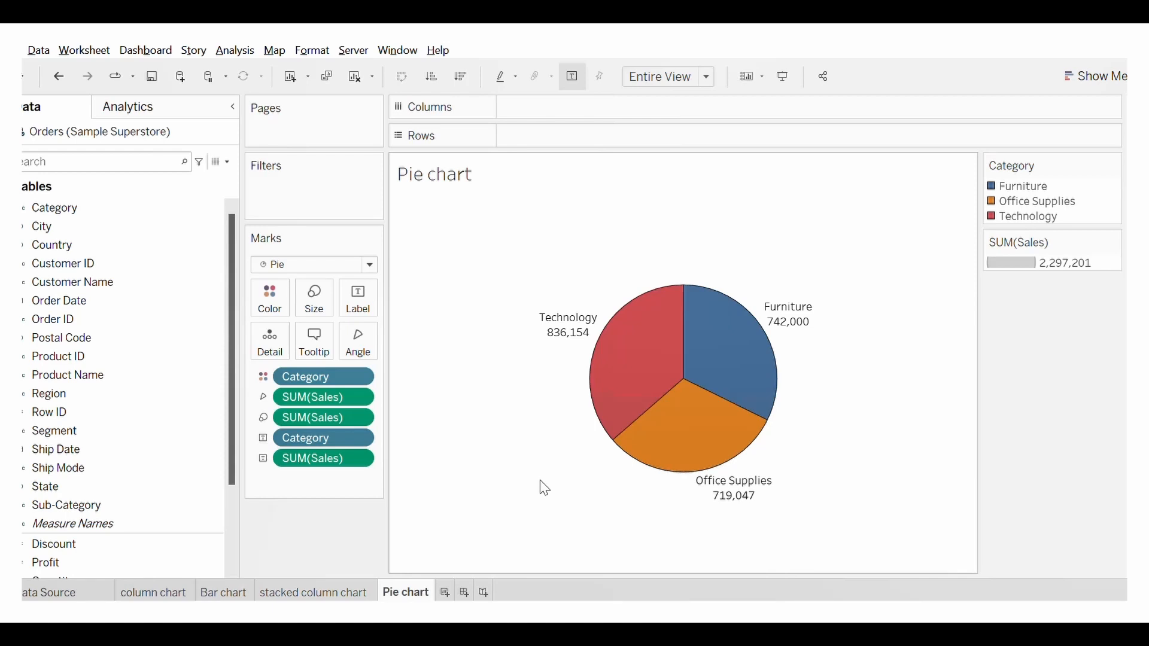
Add a new worksheet after the Pie chart sheet and name it "Line chart".
key("alt+Tab")
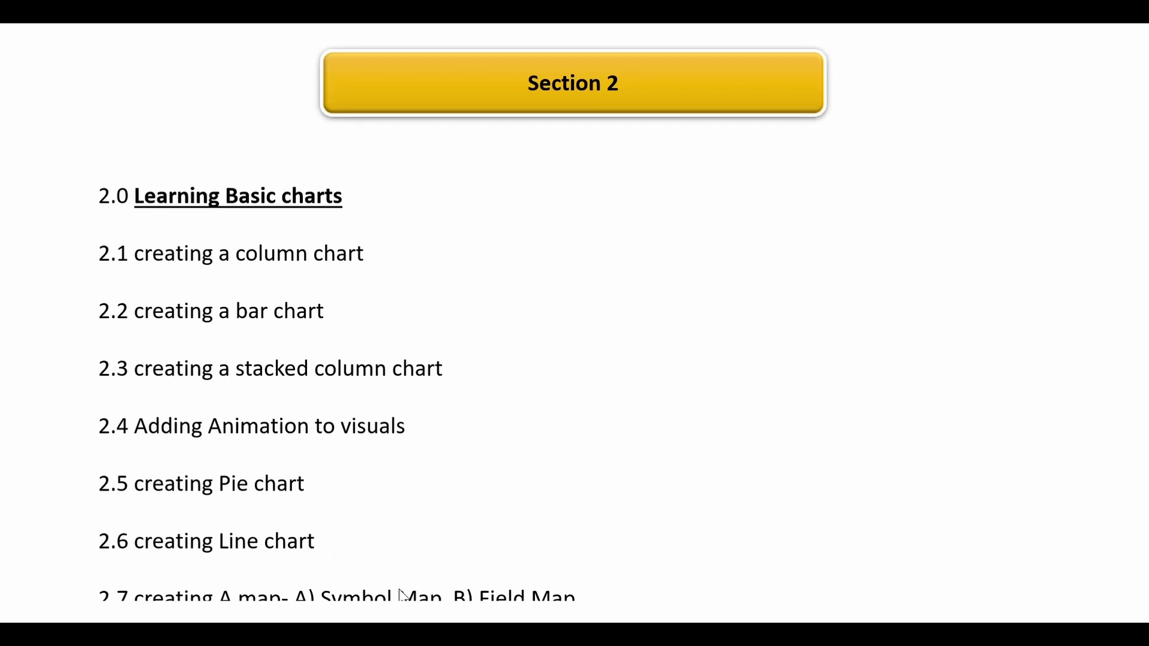
key("alt+Tab")
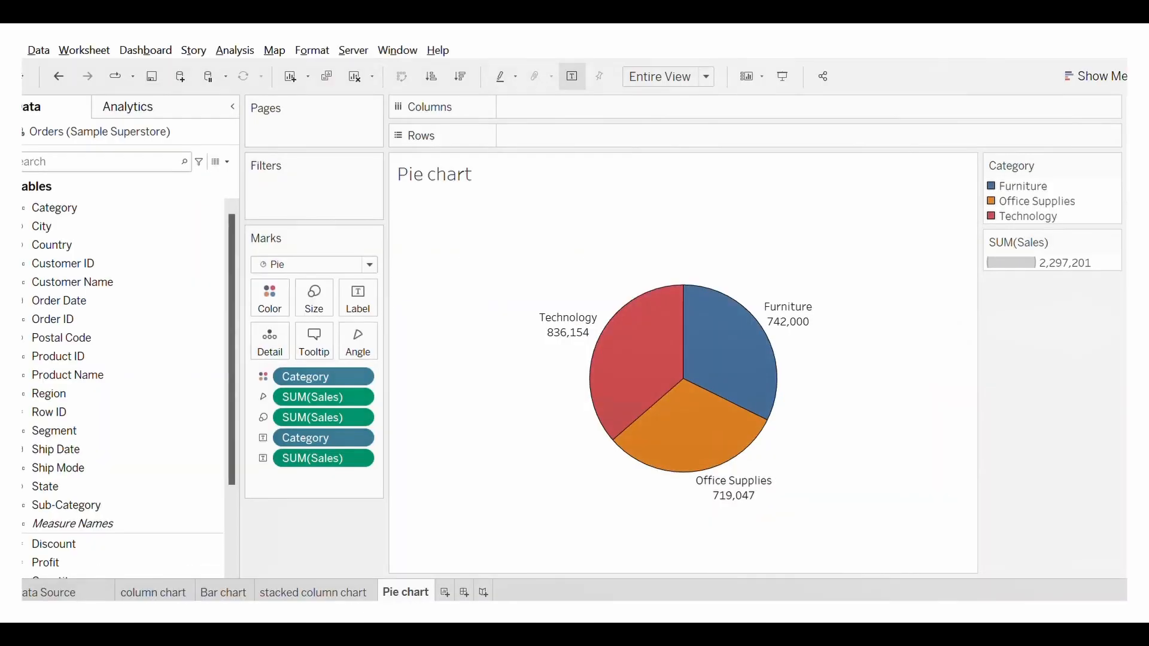
left_click(445, 594)
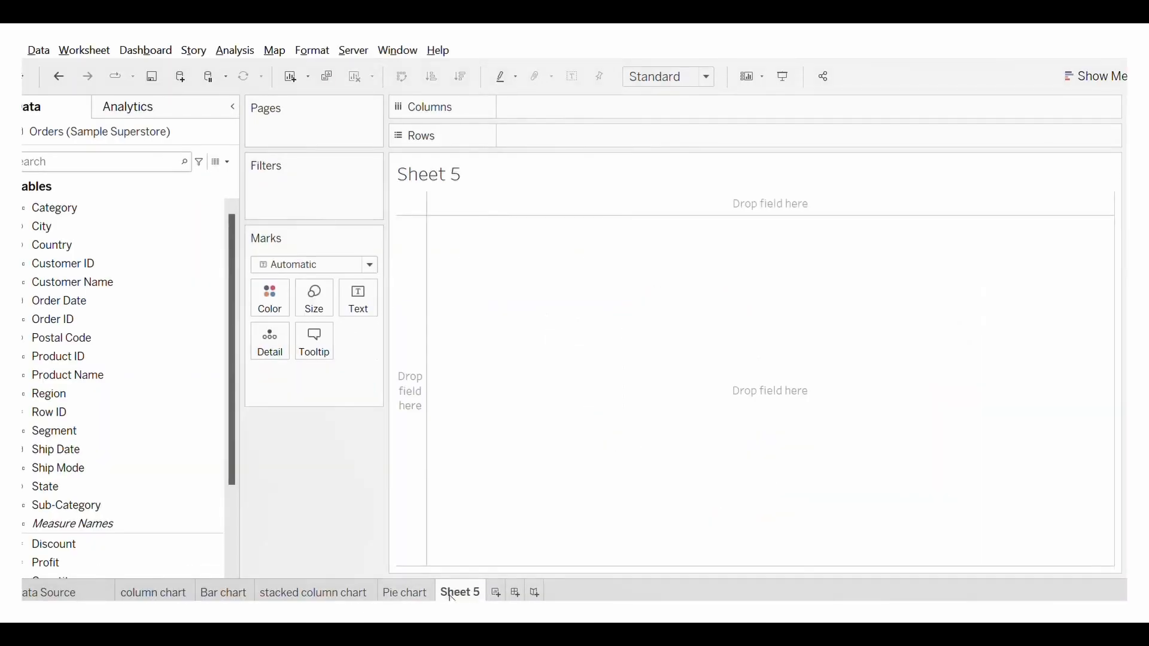
right_click(452, 593)
left_click(512, 395)
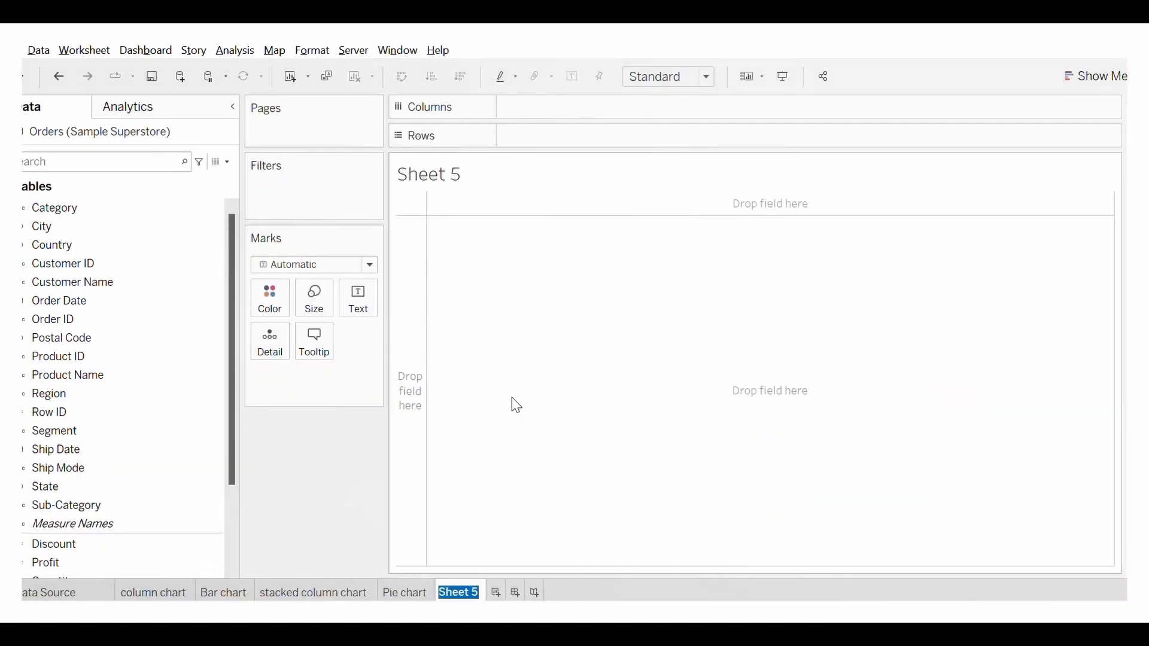
key("BackSpace")
type("Line chart")
key("Return")
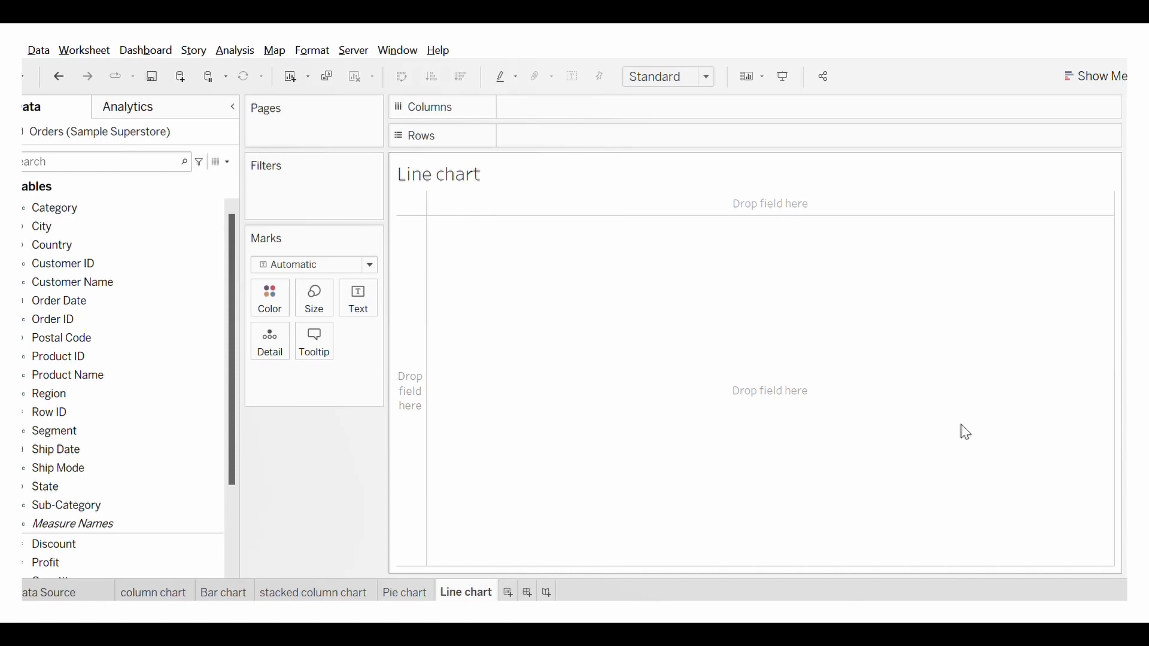
Check which field types the continuous line chart requires in the chart recommendations.
left_click(1096, 88)
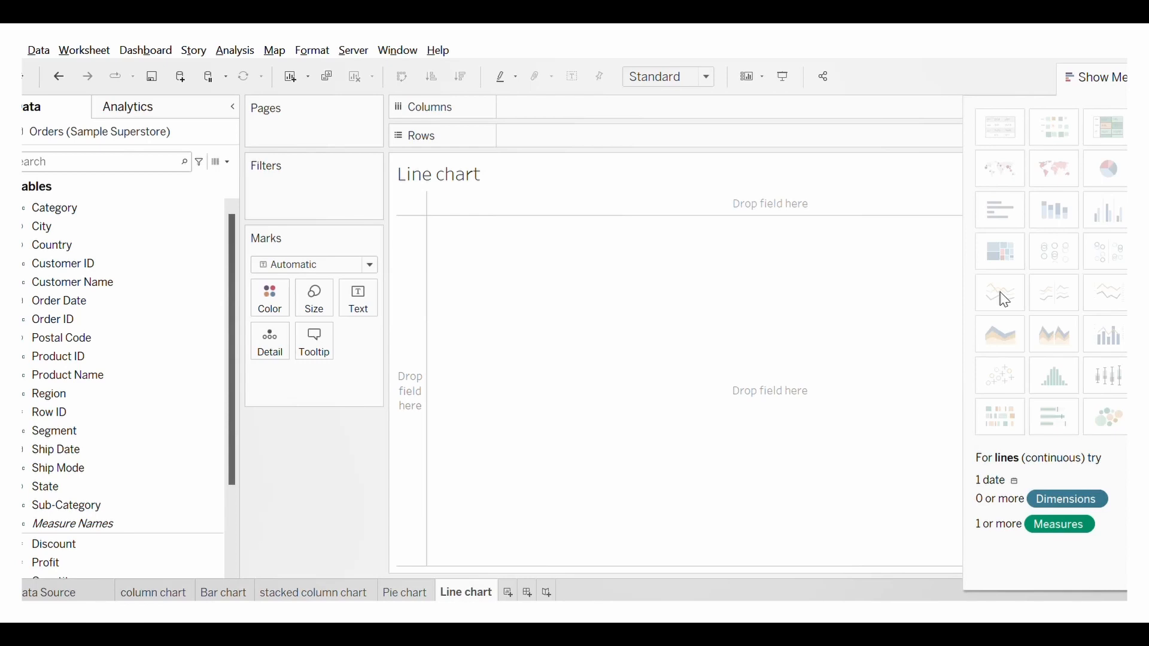
left_click(1118, 79)
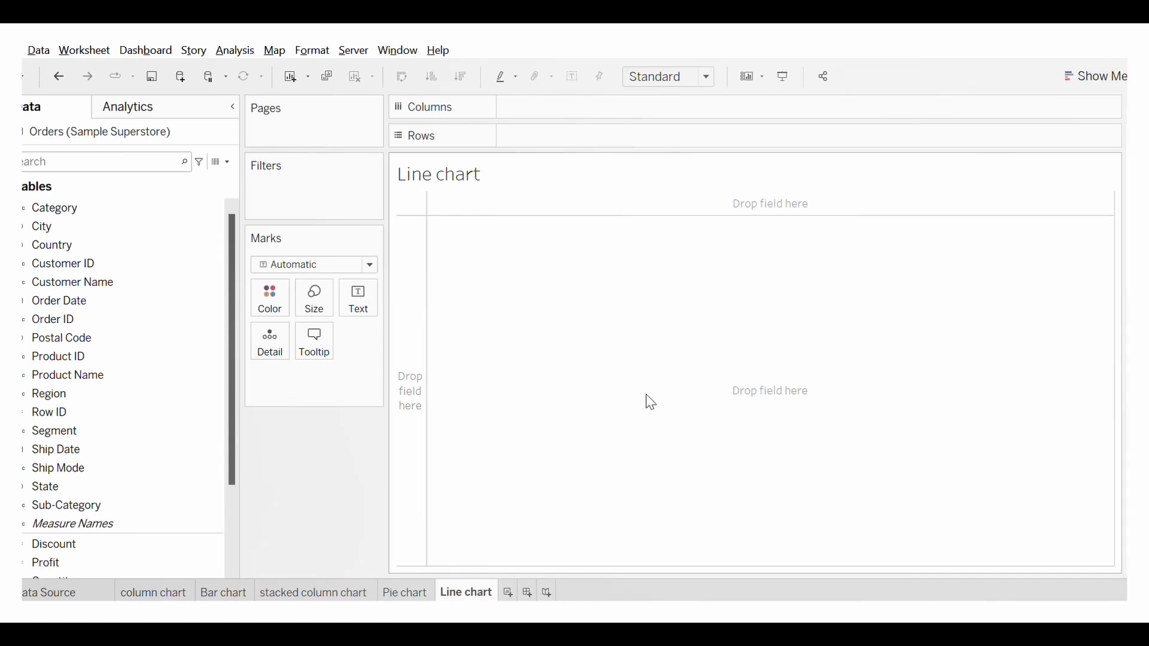
Plot Sales by year as a line, with Order Date in the columns and Sales in the rows.
scroll(134, 483, "down", 1)
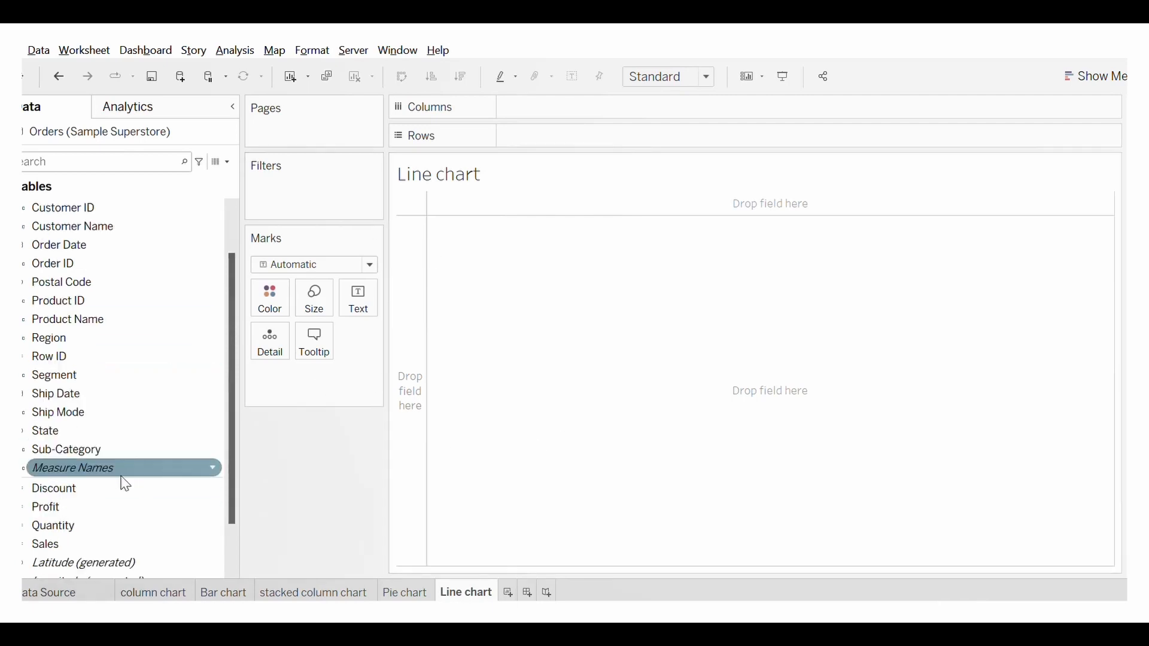
scroll(123, 473, "down", 1)
scroll(99, 389, "up", 2)
scroll(104, 431, "down", 2)
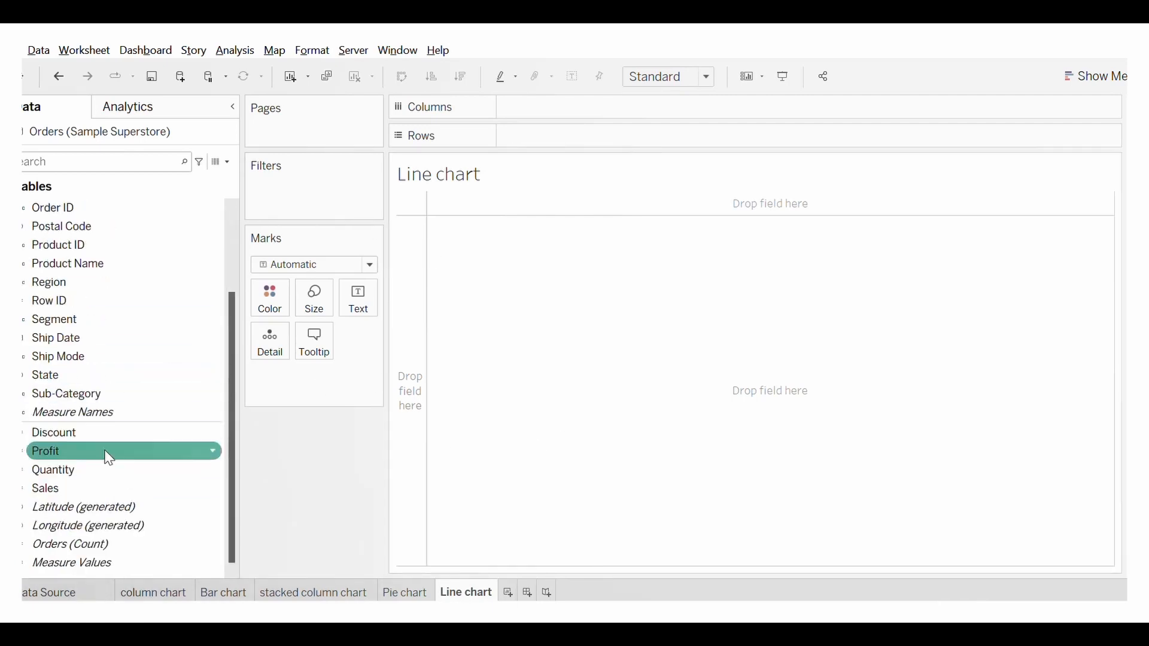
scroll(98, 419, "up", 2)
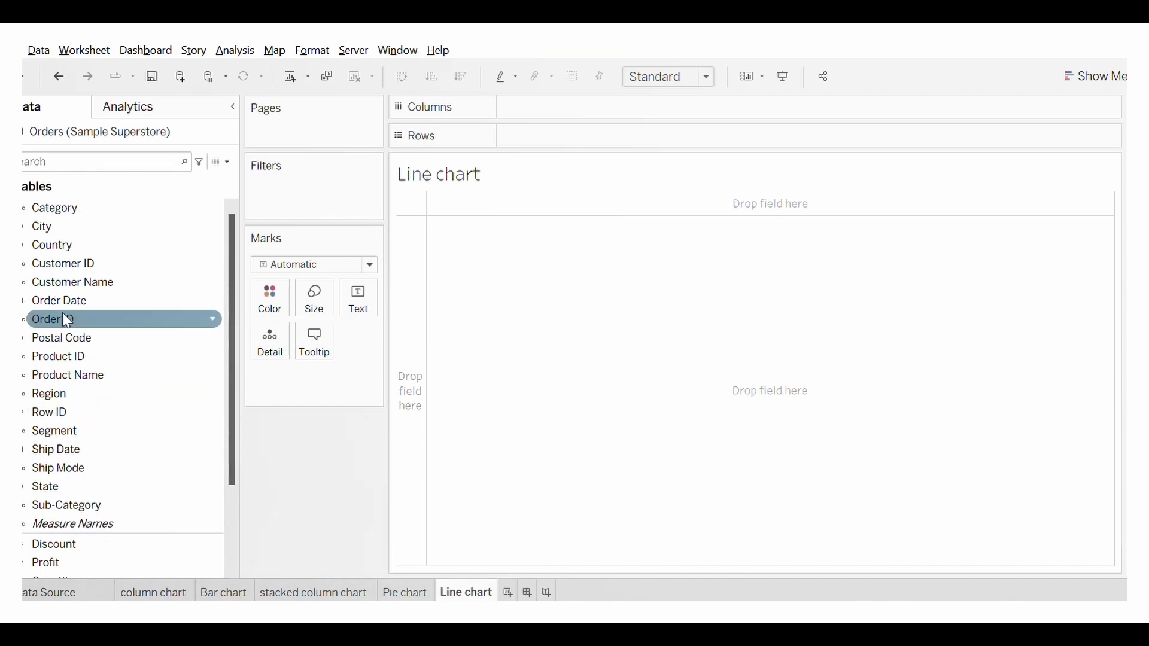
left_click_drag(60, 301, 565, 112)
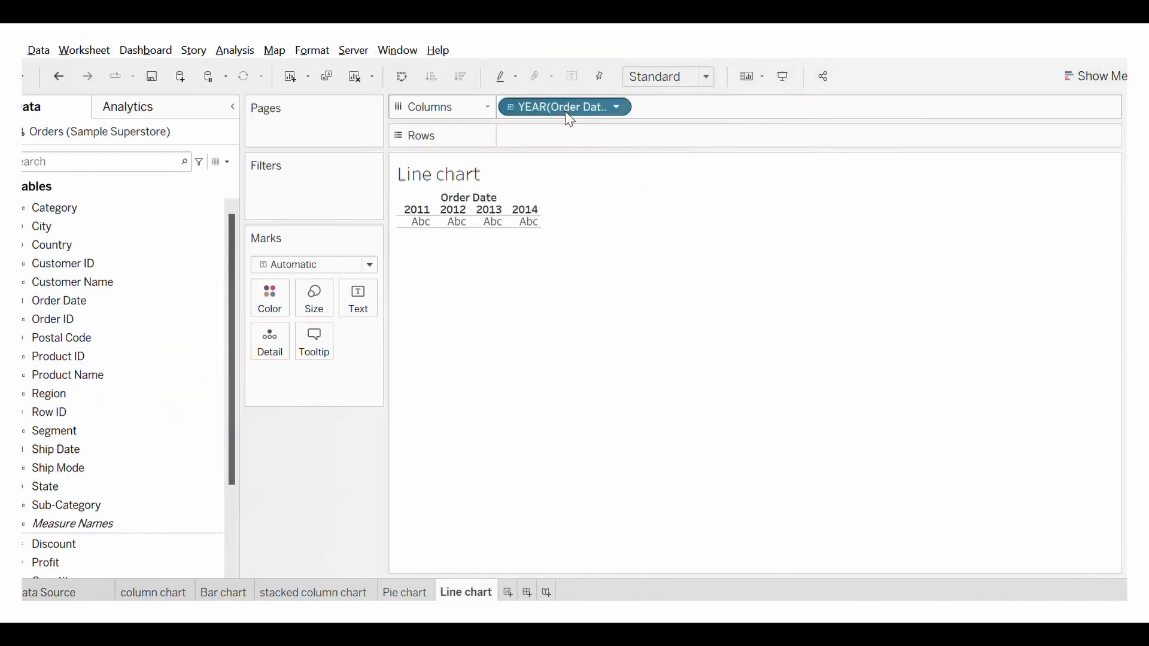
scroll(72, 527, "down", 2)
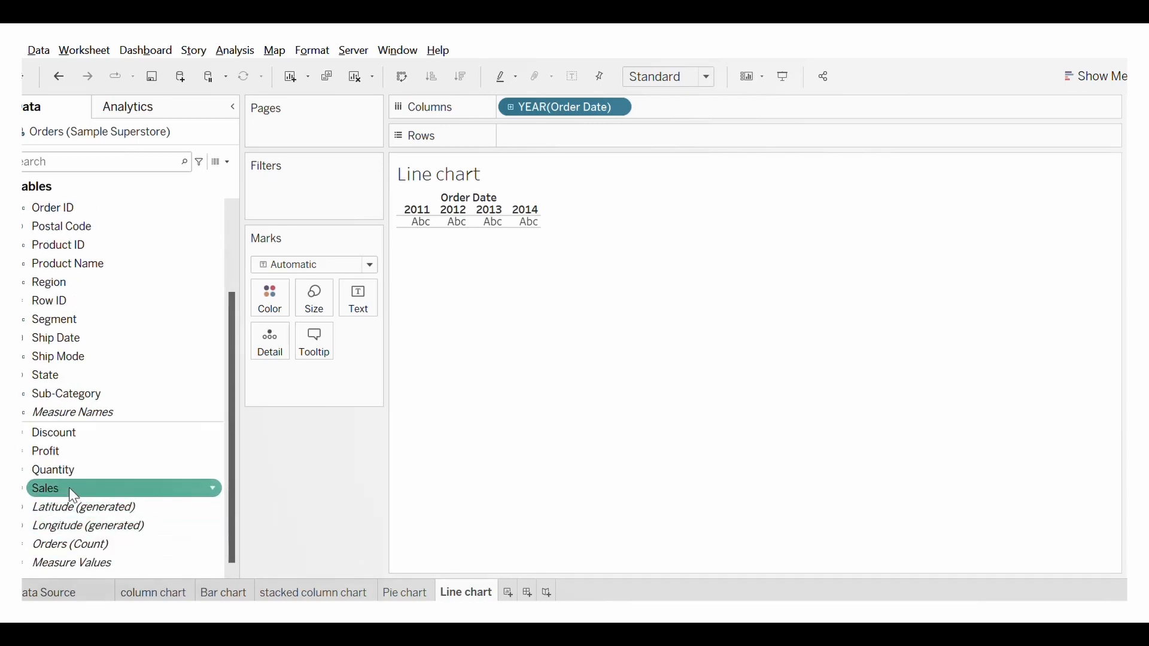
left_click_drag(73, 495, 561, 137)
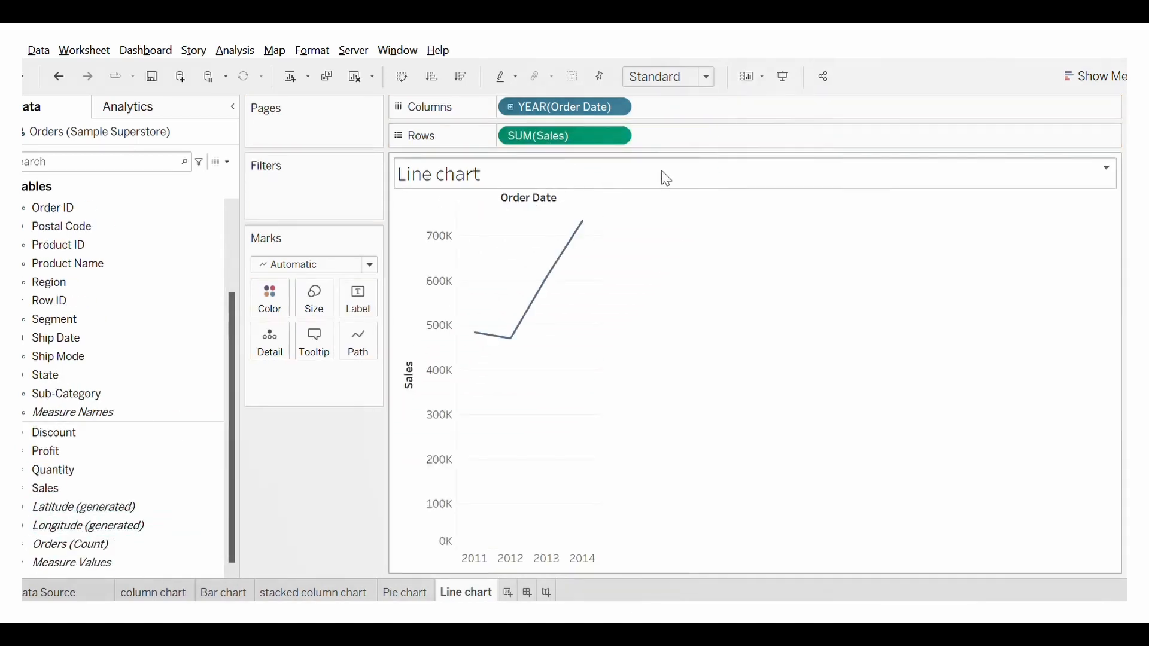
Fit the line chart to Entire View and show the mark labels on its points.
left_click(709, 78)
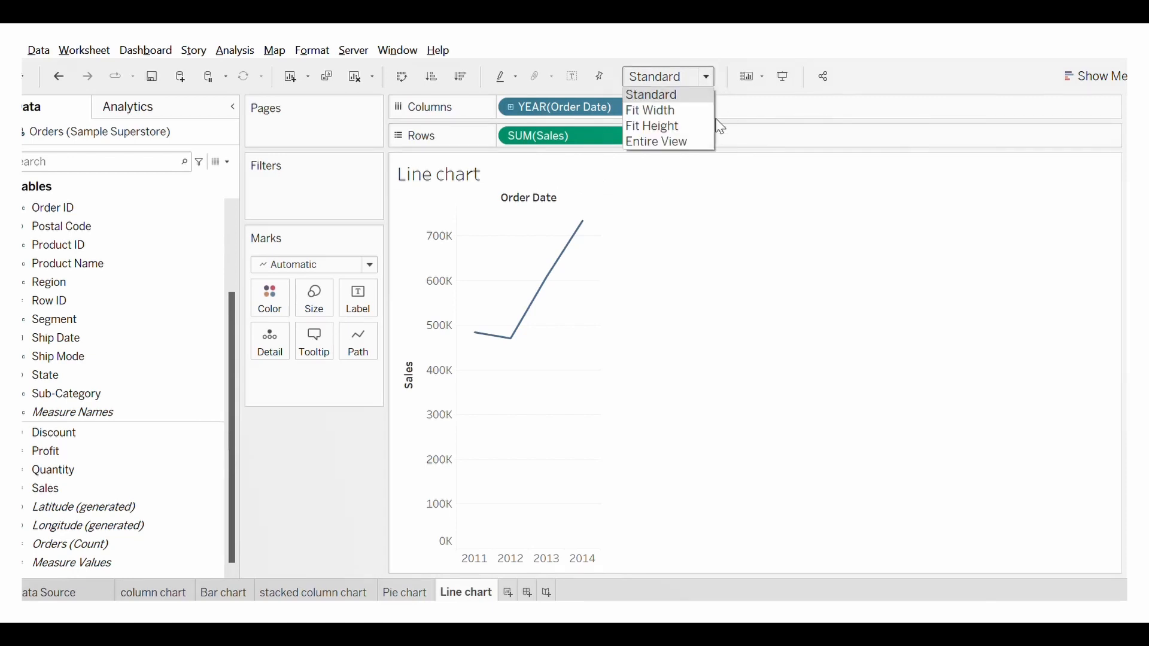
left_click(669, 143)
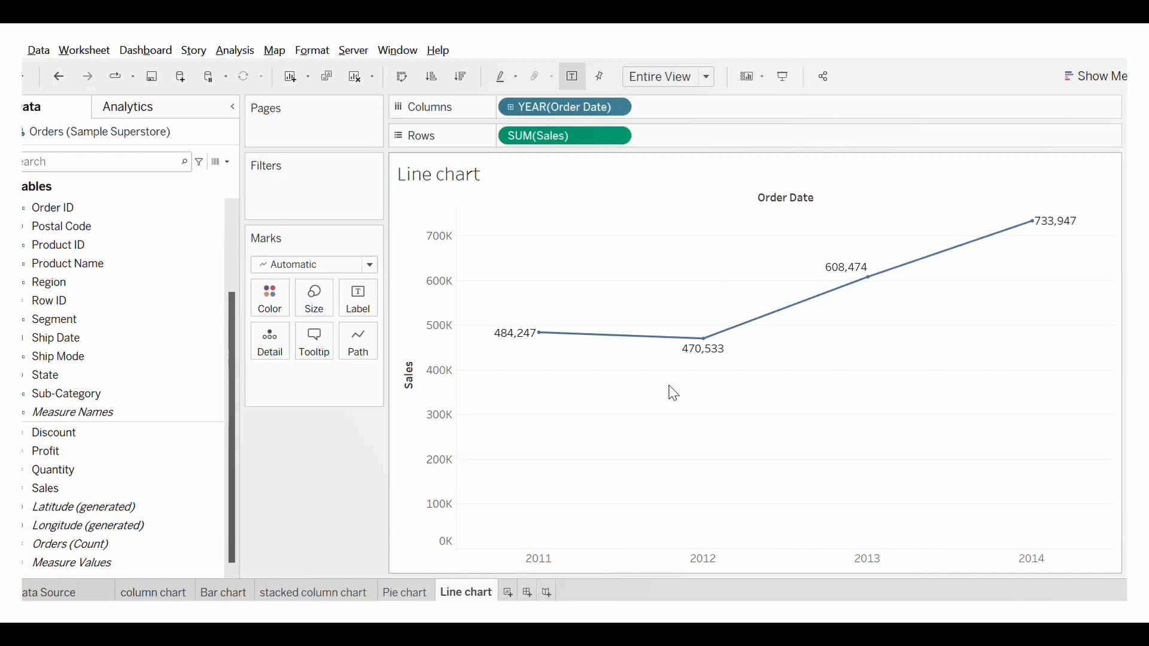
Highlight individual years on the line chart to compare their sales, and clear the selection.
left_click(549, 563)
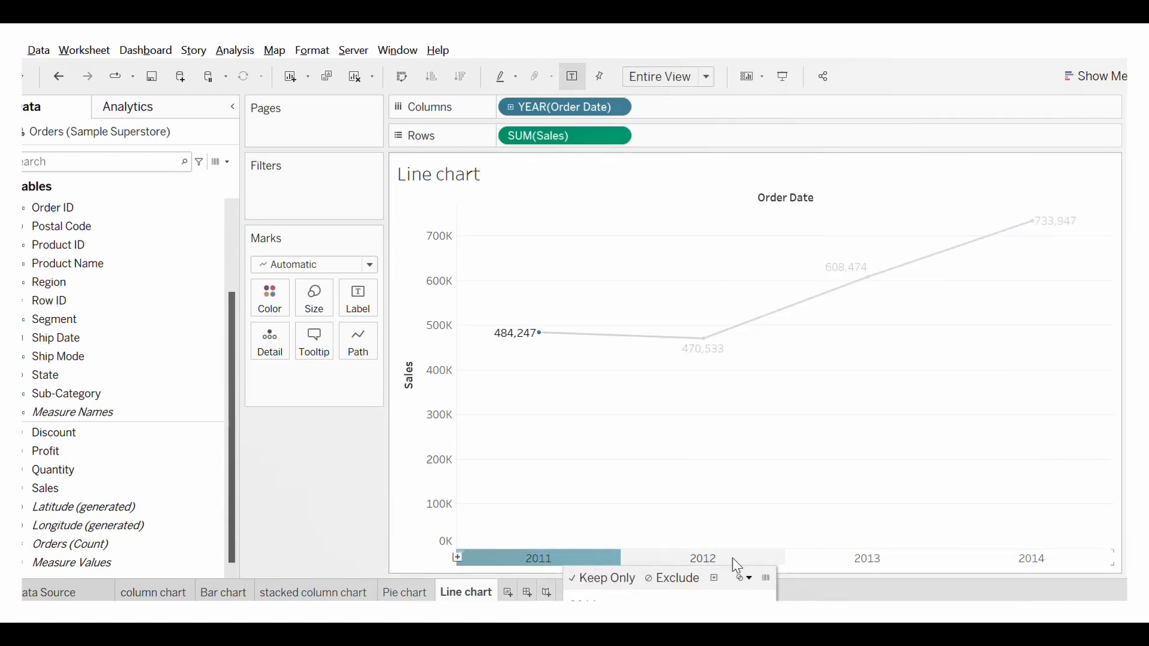
left_click(896, 562)
left_click(1062, 554)
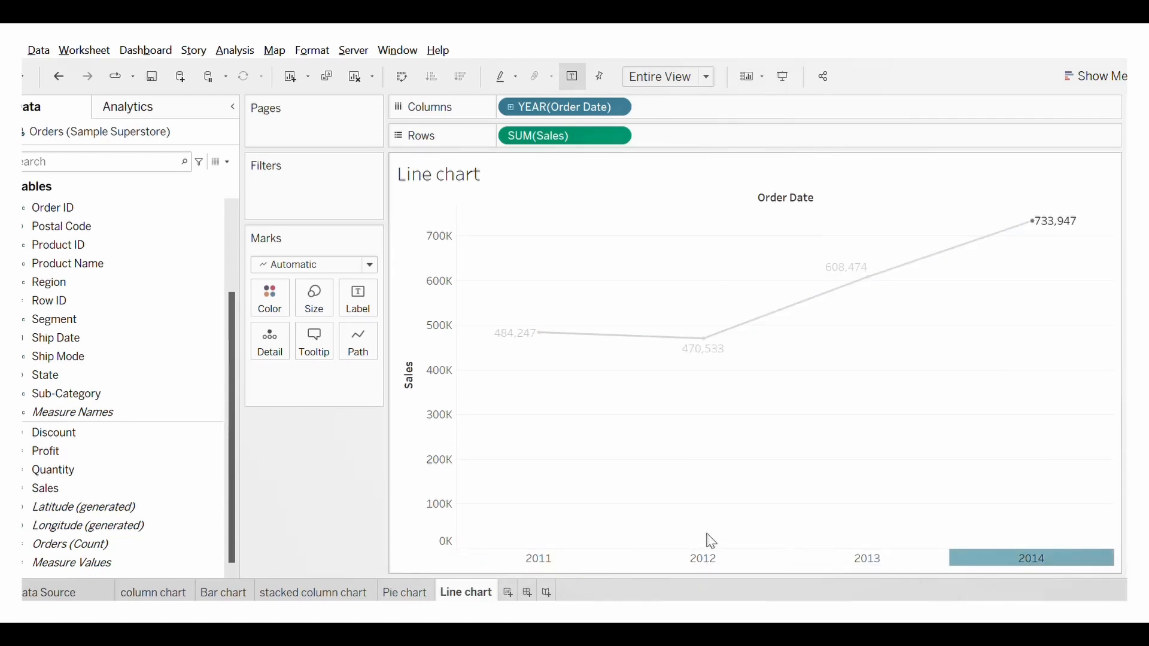
left_click(712, 566)
left_click(787, 440)
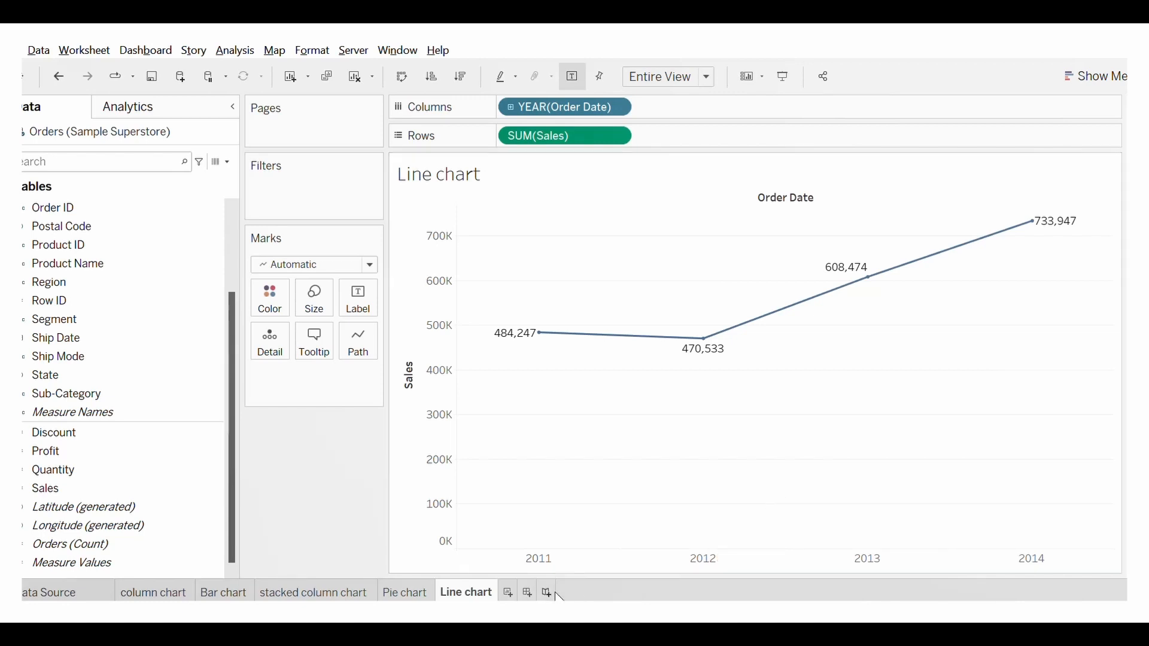
Add a new worksheet after the Line chart sheet and name it "Symbol Map".
key("alt+Tab")
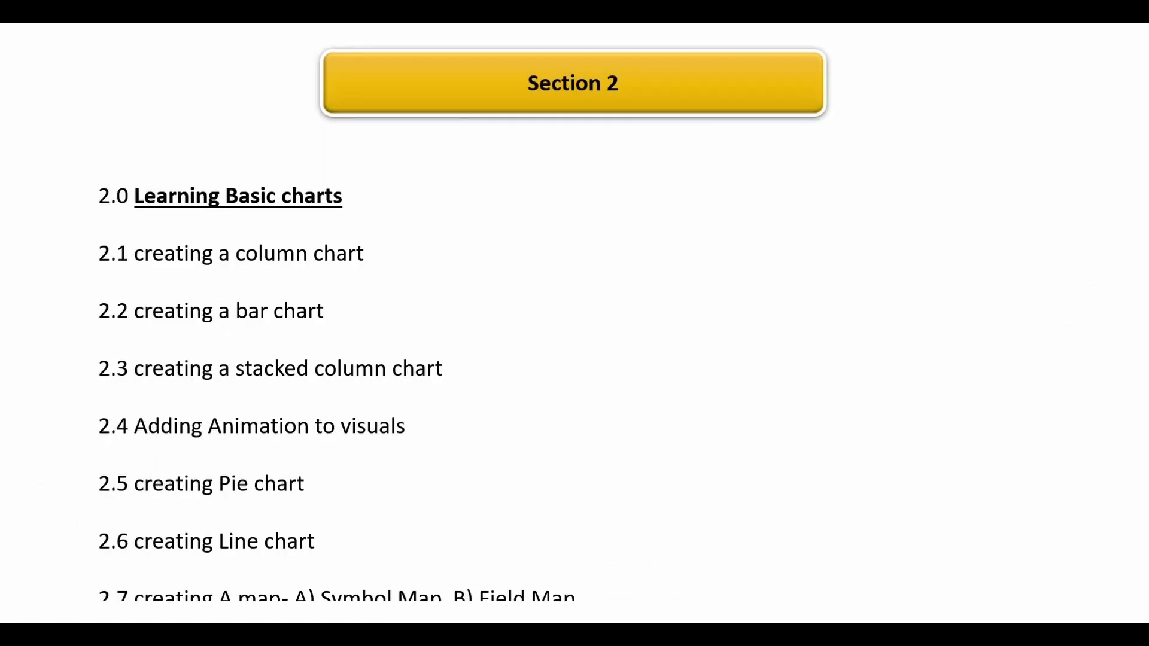
key("alt+Tab")
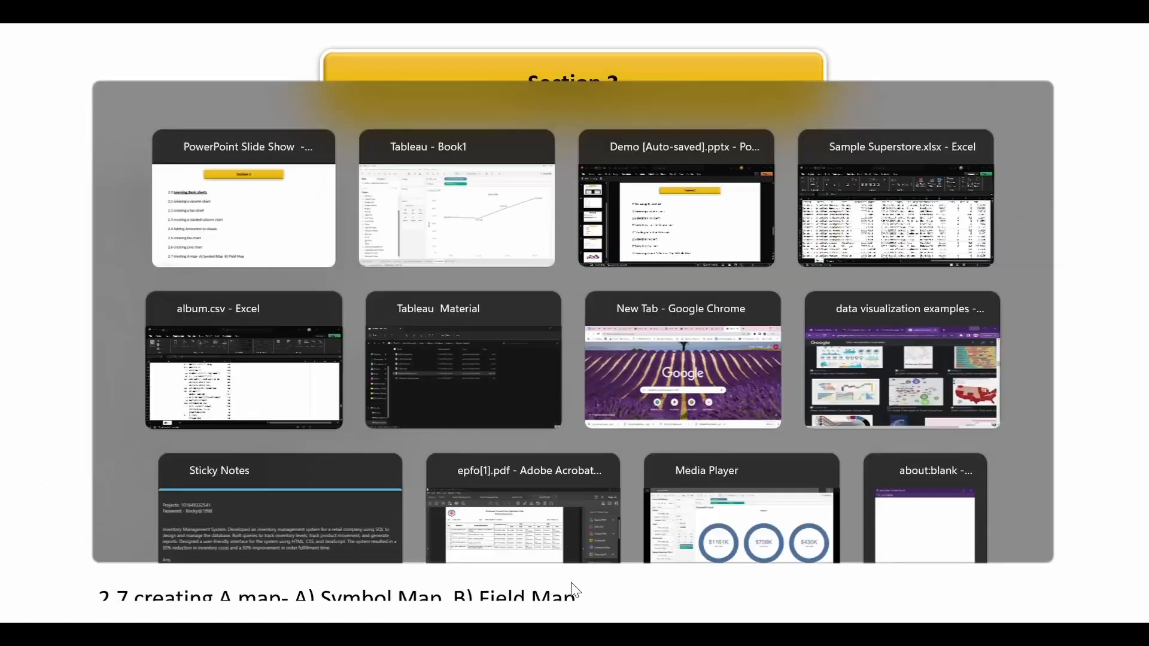
left_click(512, 593)
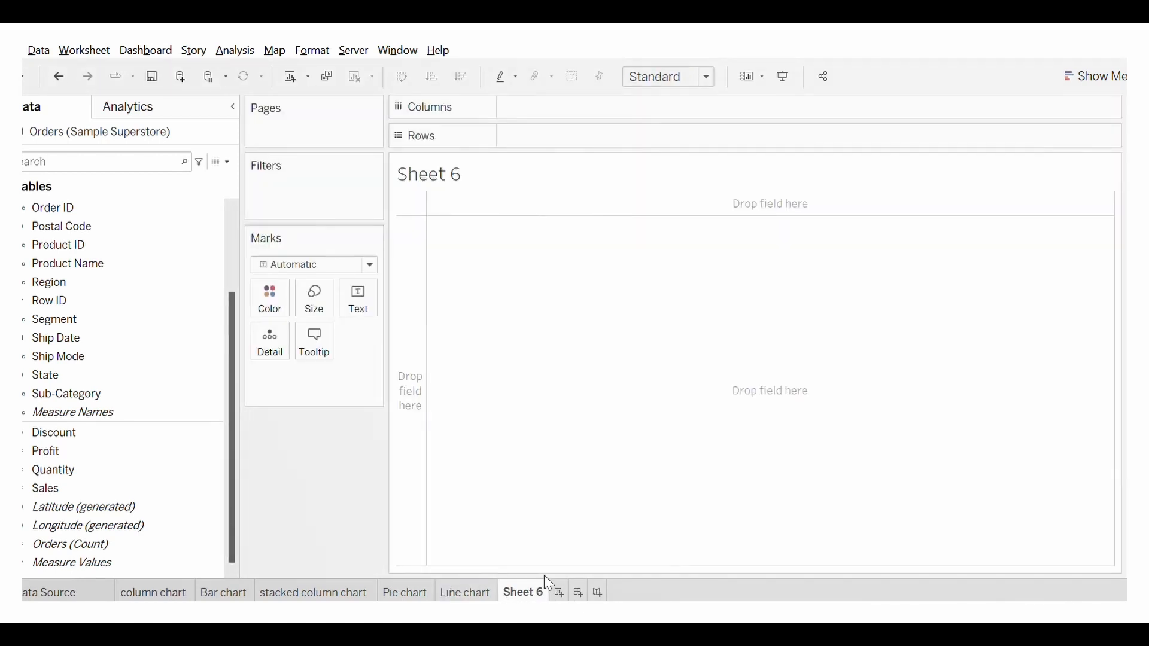
right_click(536, 590)
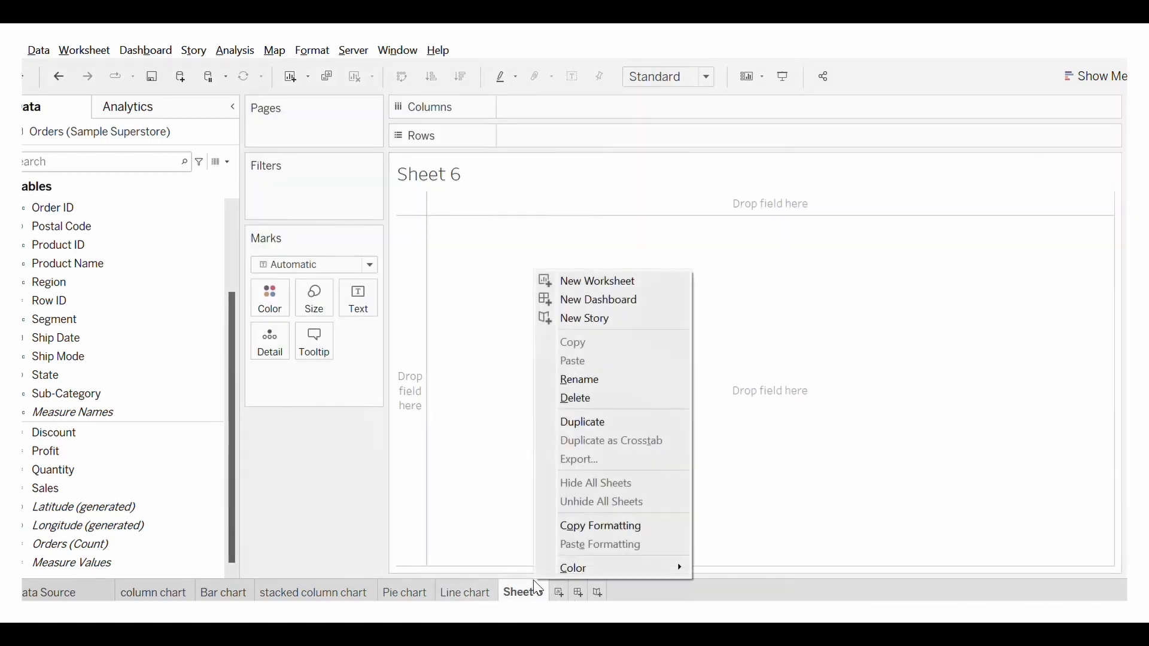
left_click(587, 381)
key("BackSpace")
type("Sy")
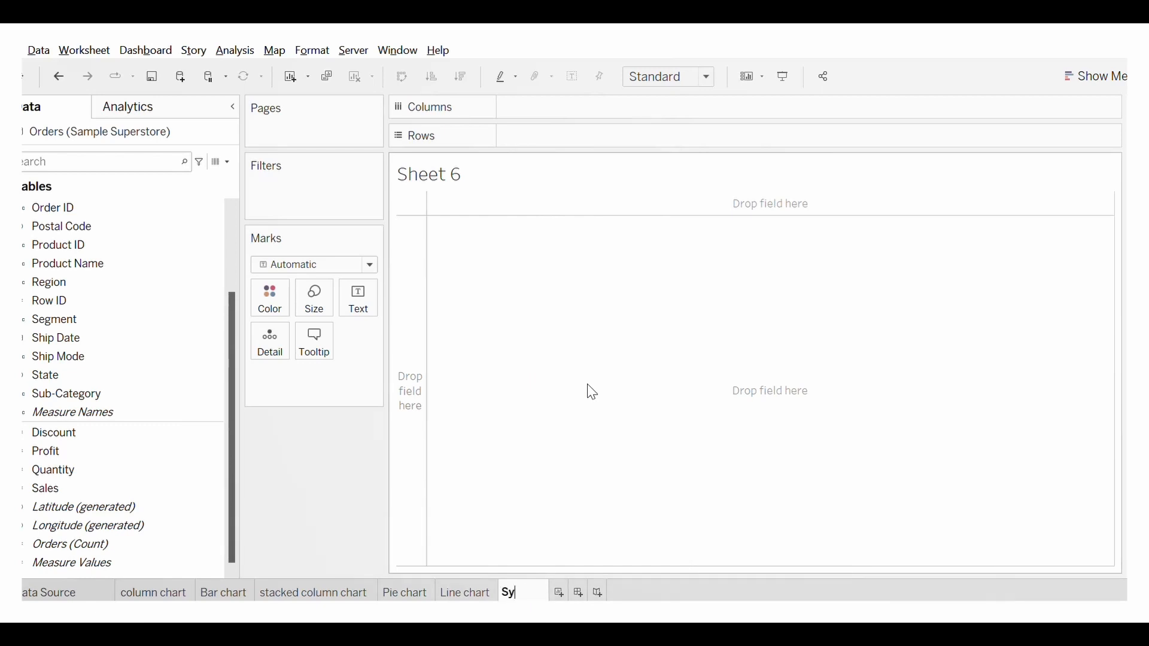
type("mbol Map")
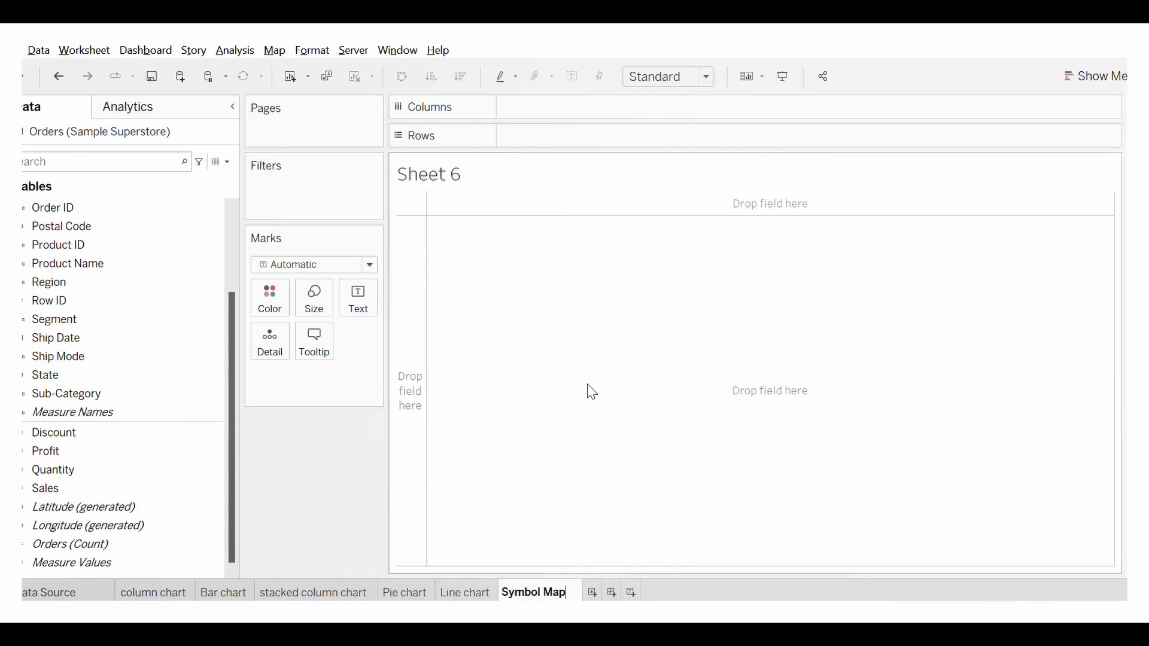
key("Return")
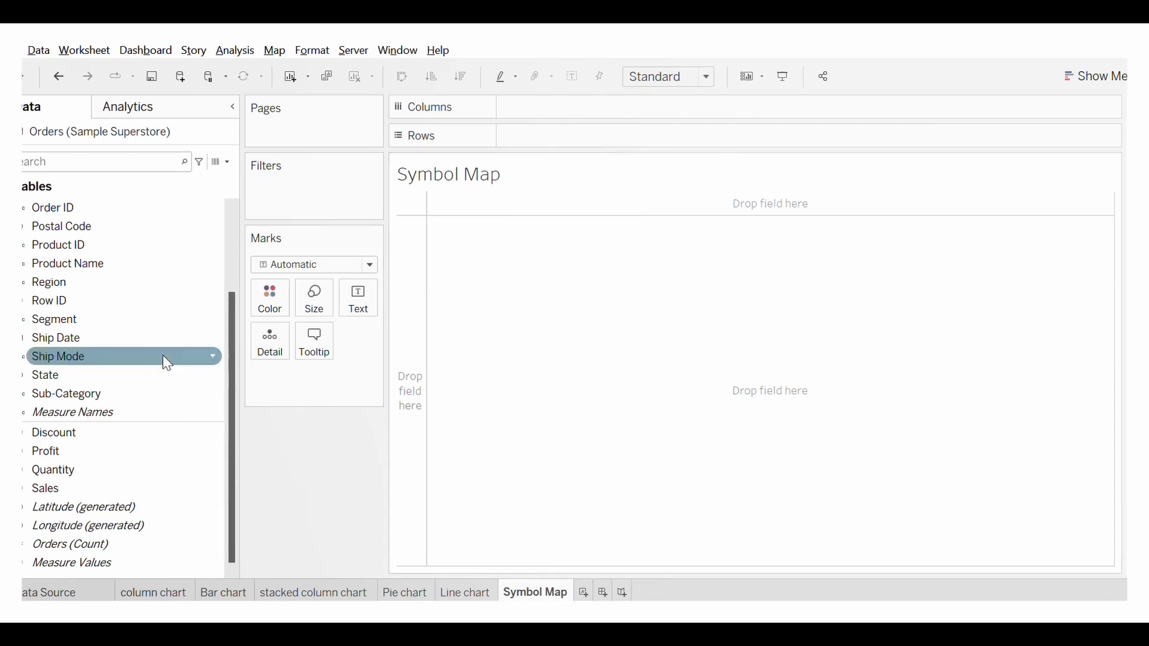
Examine the geographic fields State, City and Country available for the map.
left_click(69, 379)
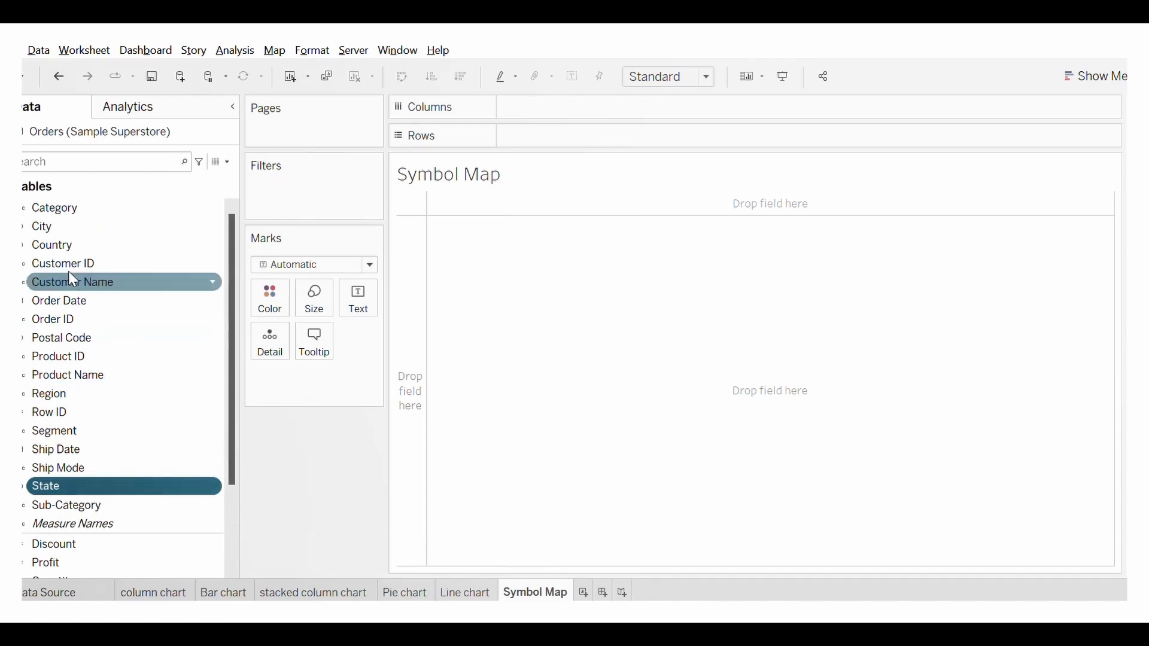
left_click(51, 228)
left_click(52, 239)
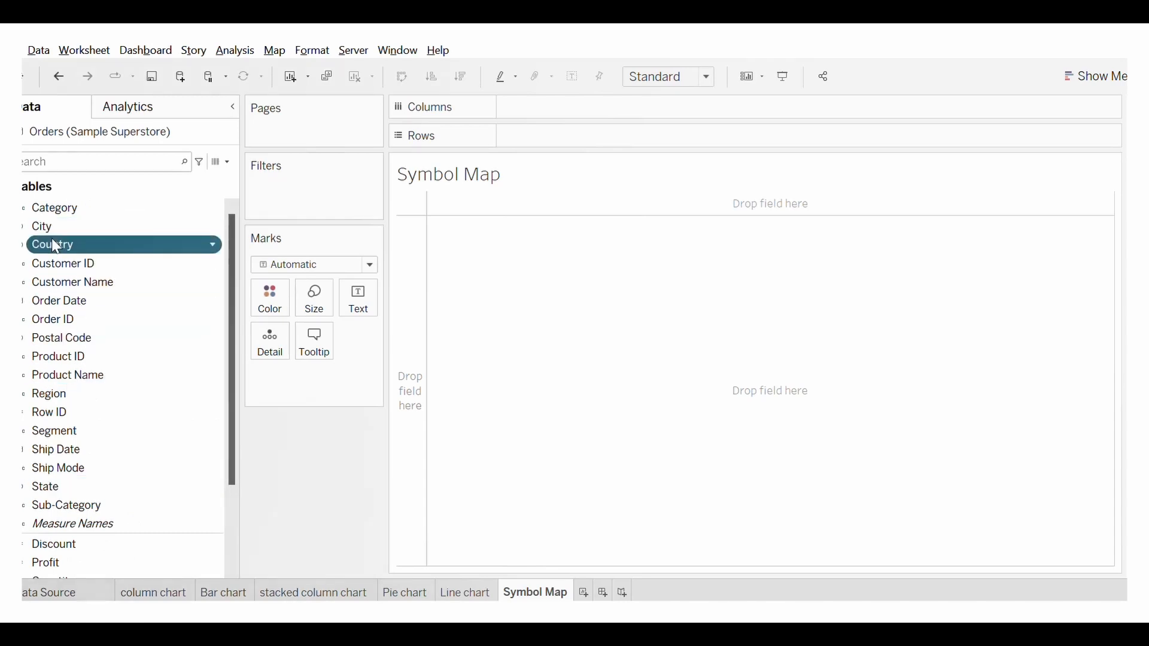
scroll(123, 341, "down", 3)
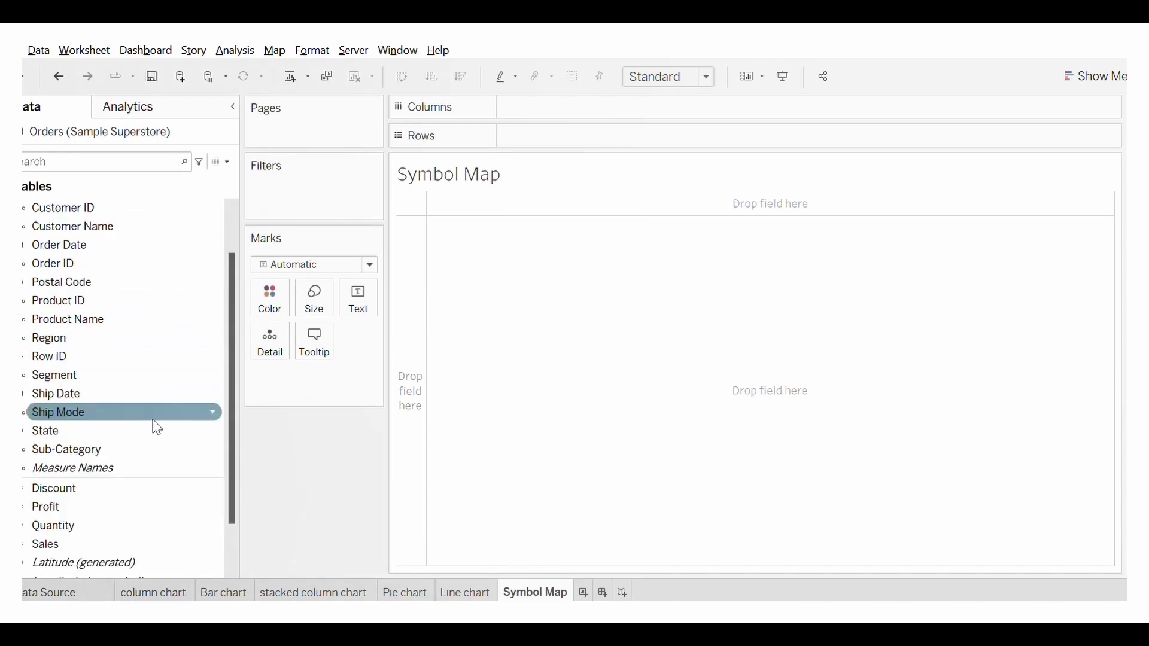
Add the State field to the Symbol Map sheet so that it plots on the generated longitude and latitude.
scroll(146, 438, "down", 3)
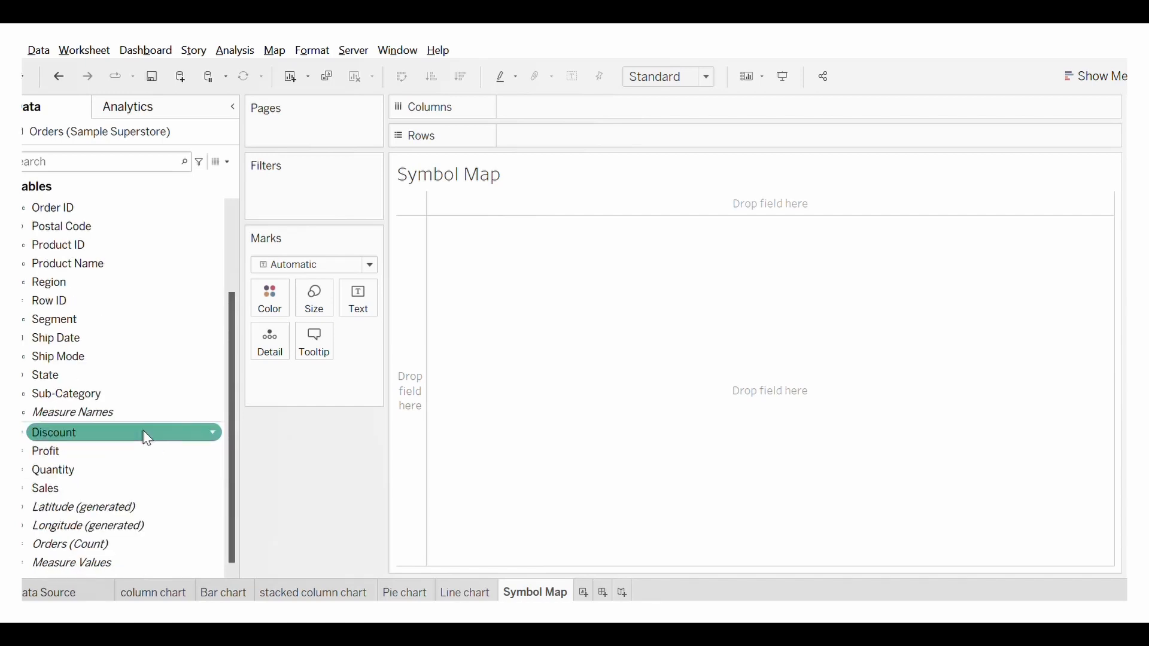
left_click(70, 382)
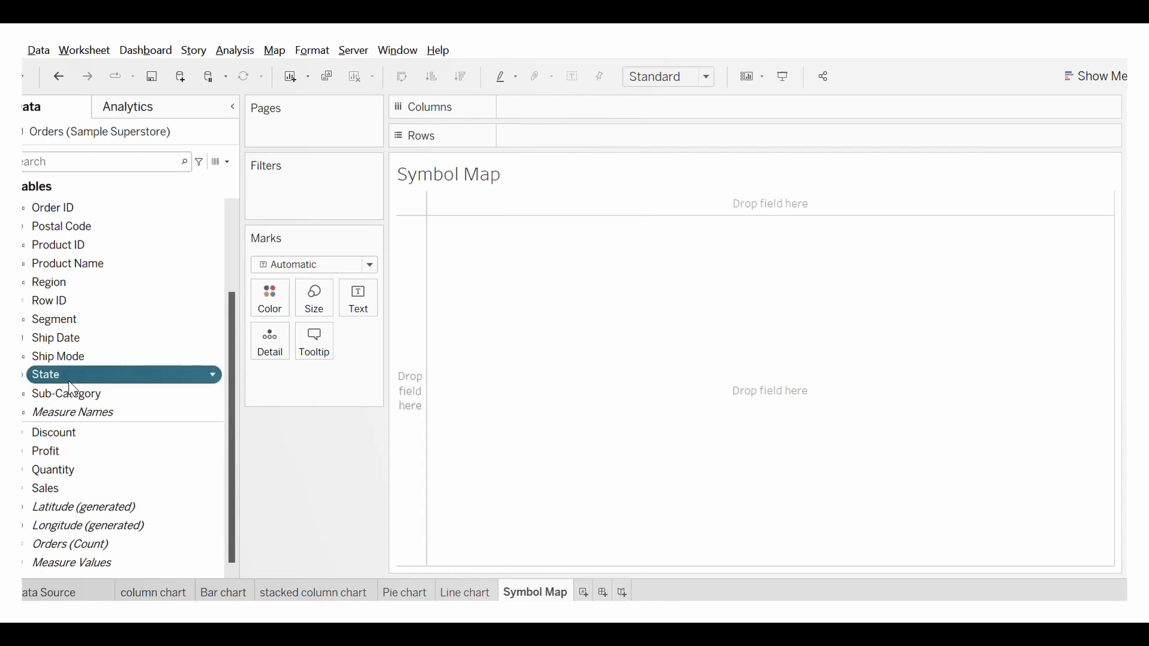
double_click(70, 386)
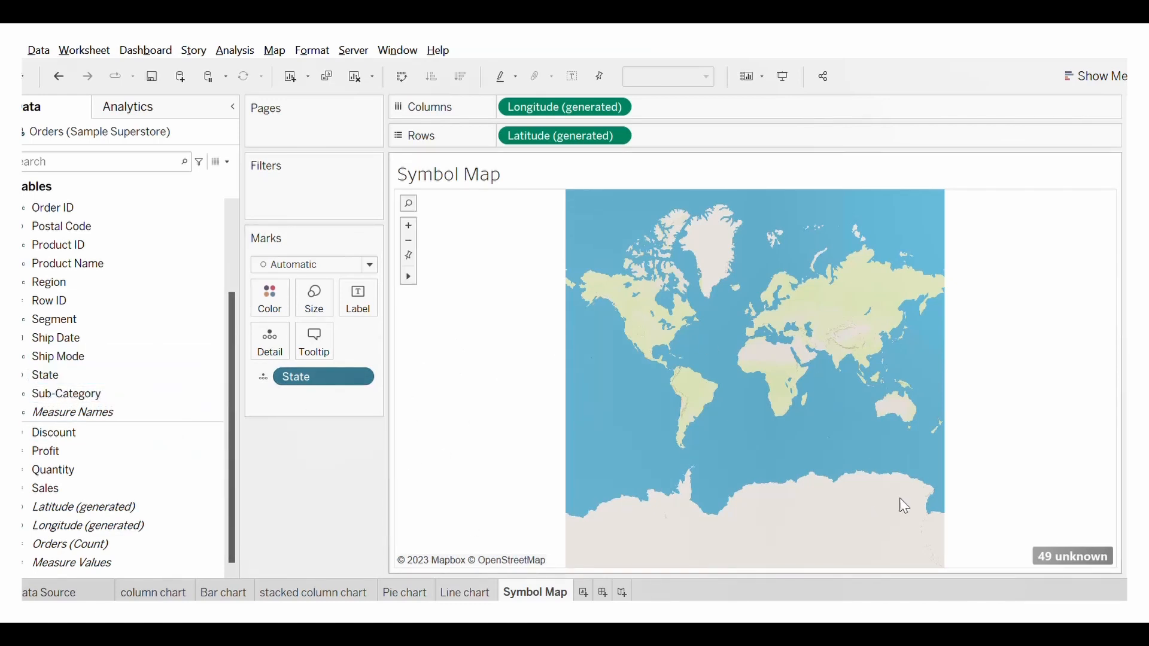
Correct the unknown State locations by setting the fixed Country/Region to United States.
mouse_move(1050, 556)
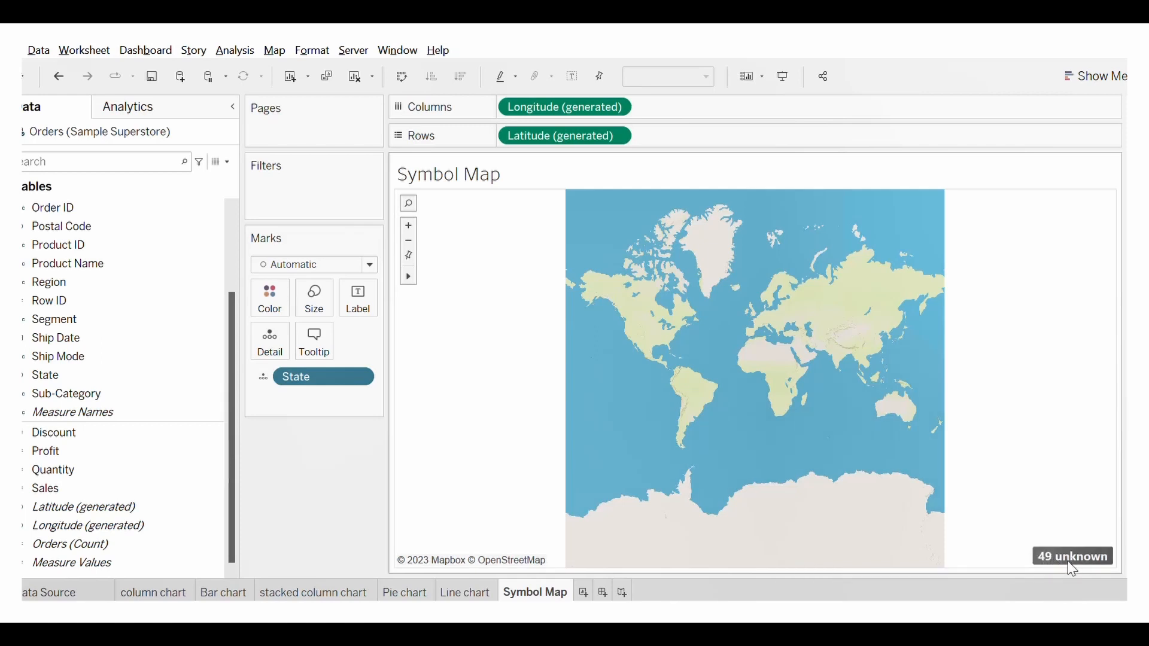
left_click(1062, 560)
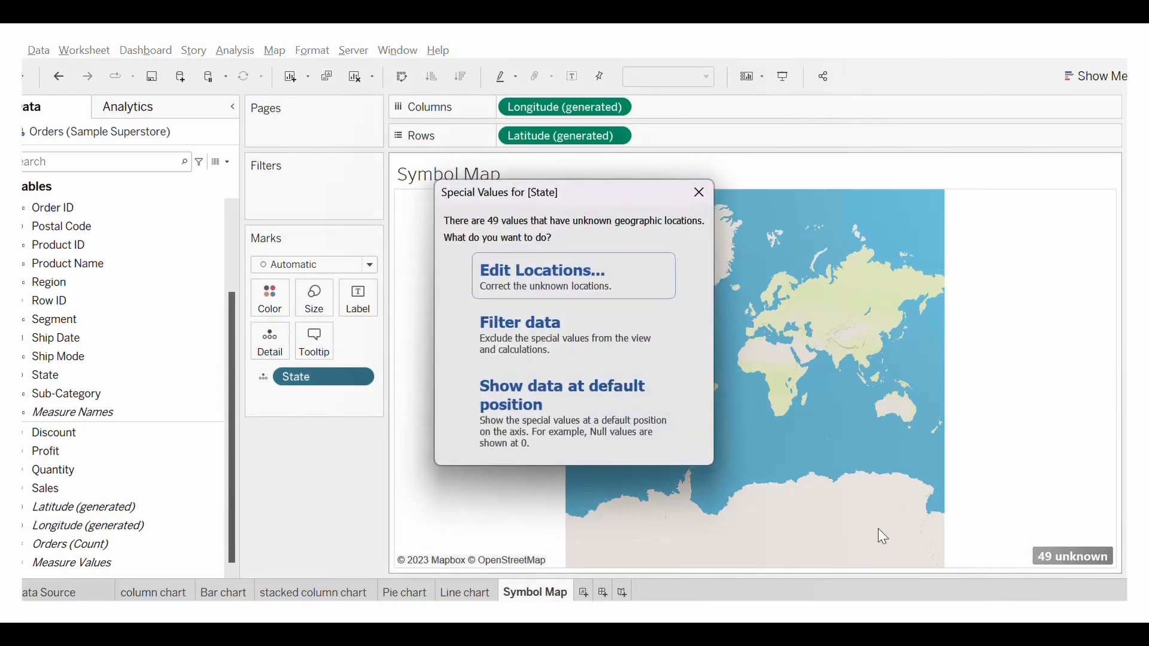
left_click(649, 285)
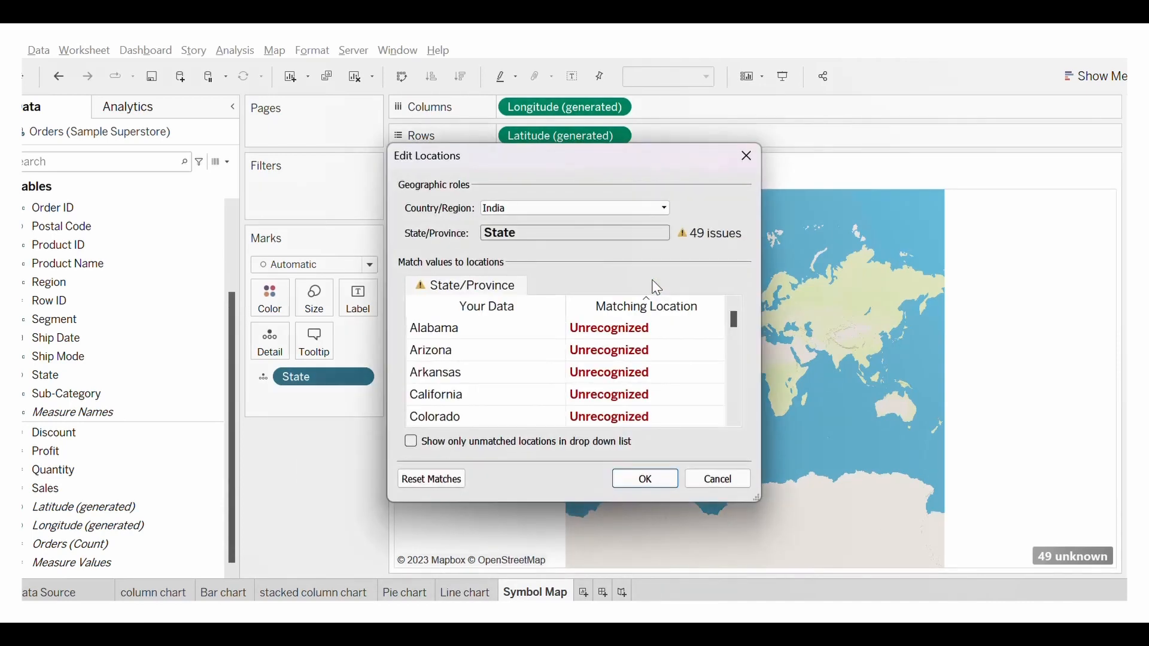
left_click(547, 209)
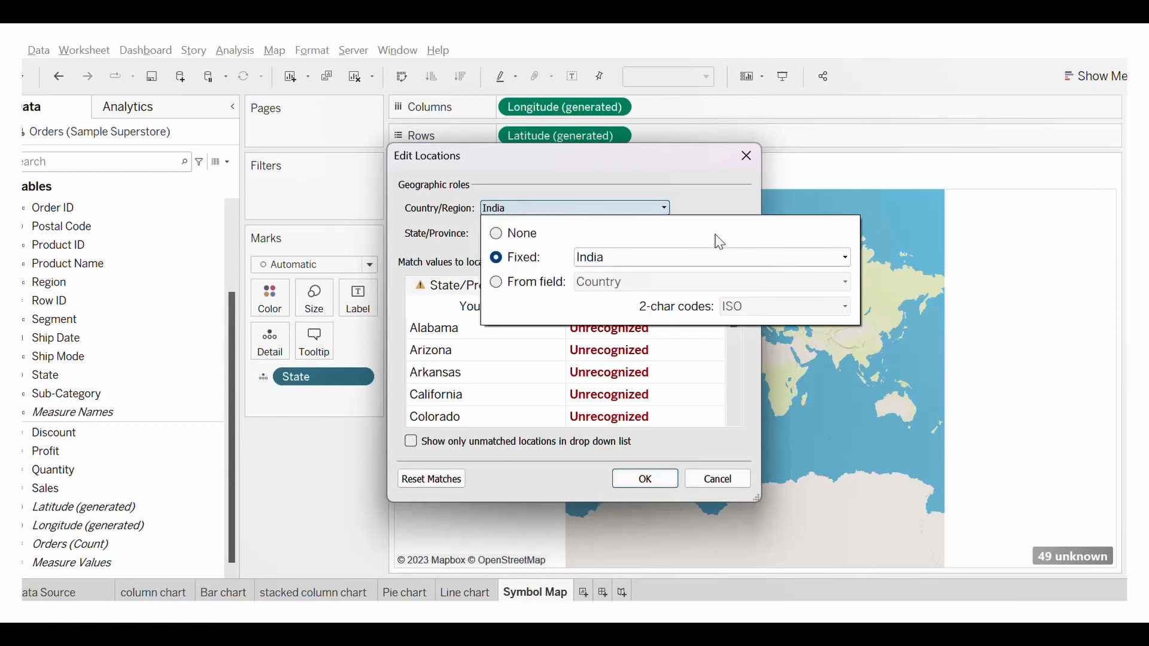
left_click(684, 271)
scroll(751, 478, "down", 20)
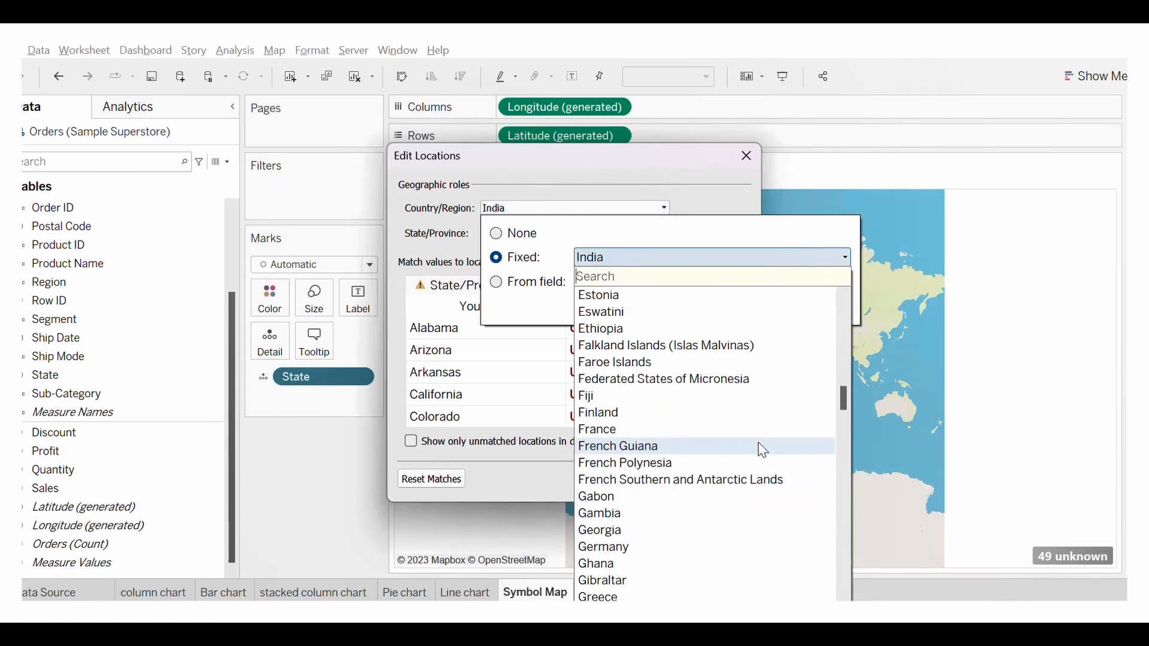
scroll(742, 511, "down", 20)
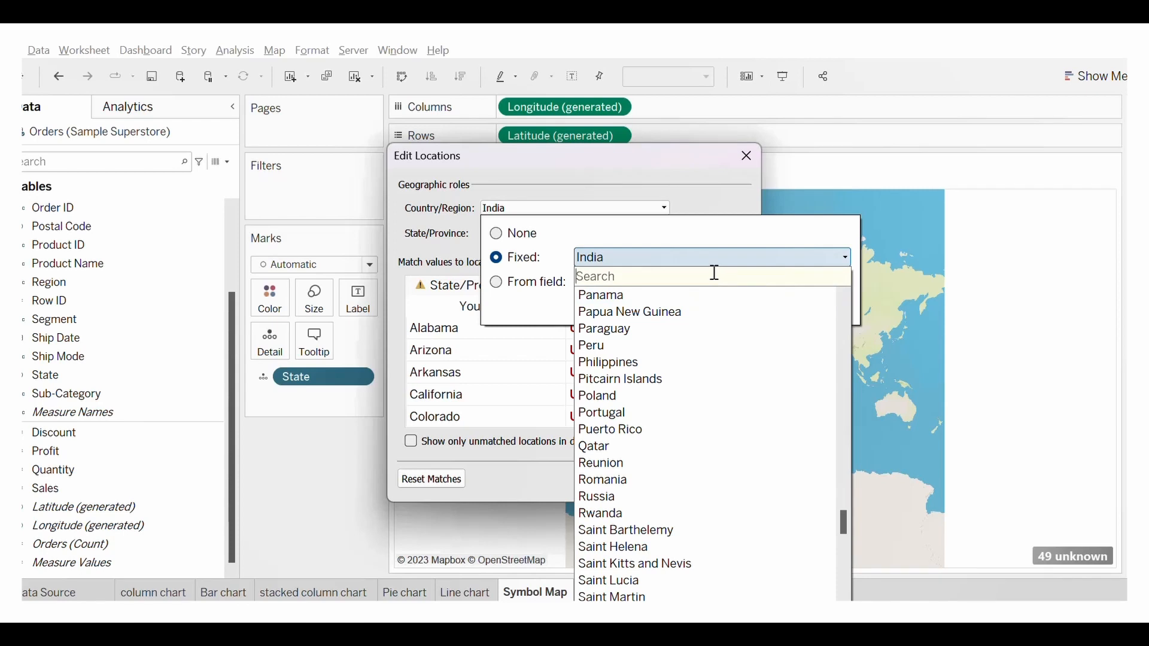
type("uni")
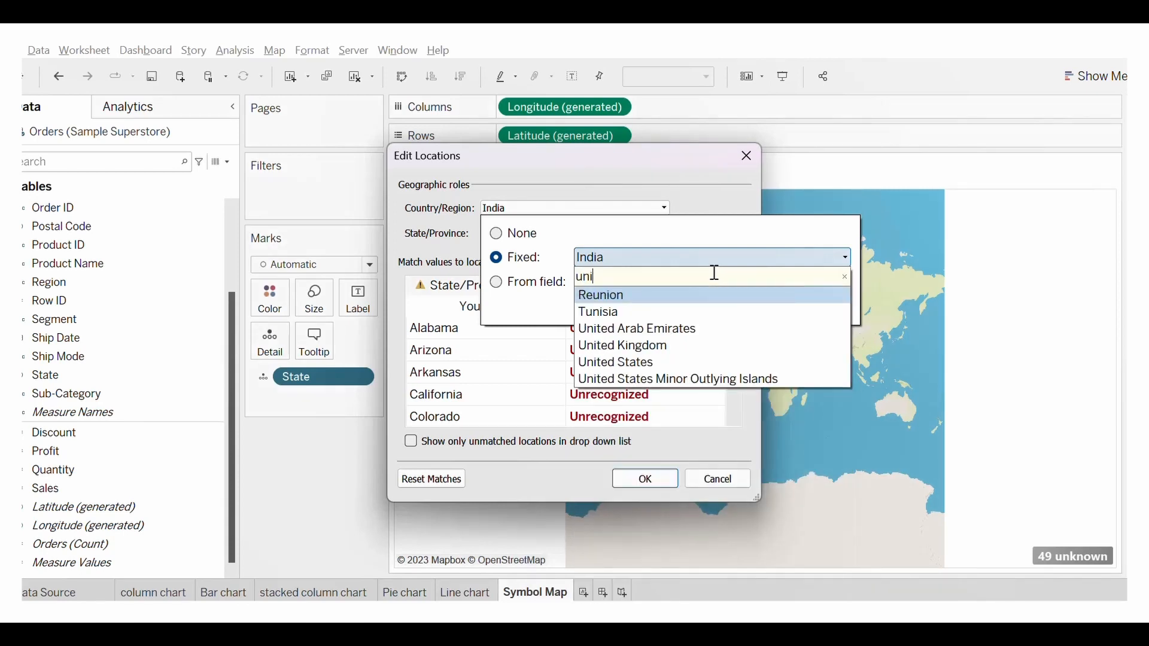
left_click(724, 364)
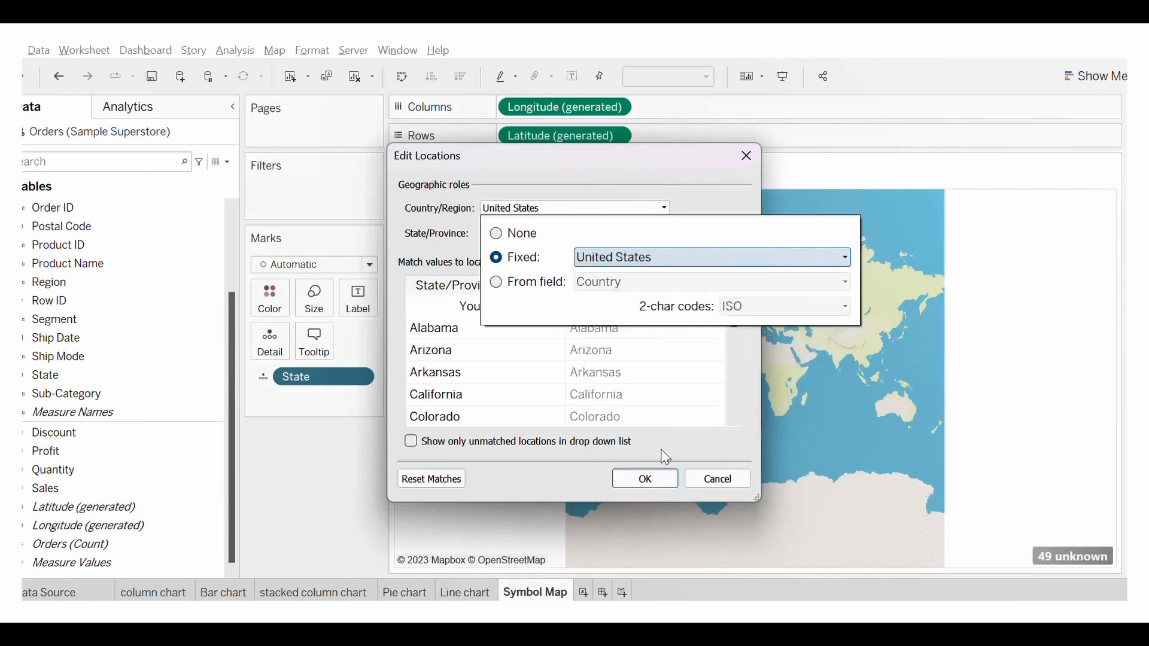
left_click(660, 478)
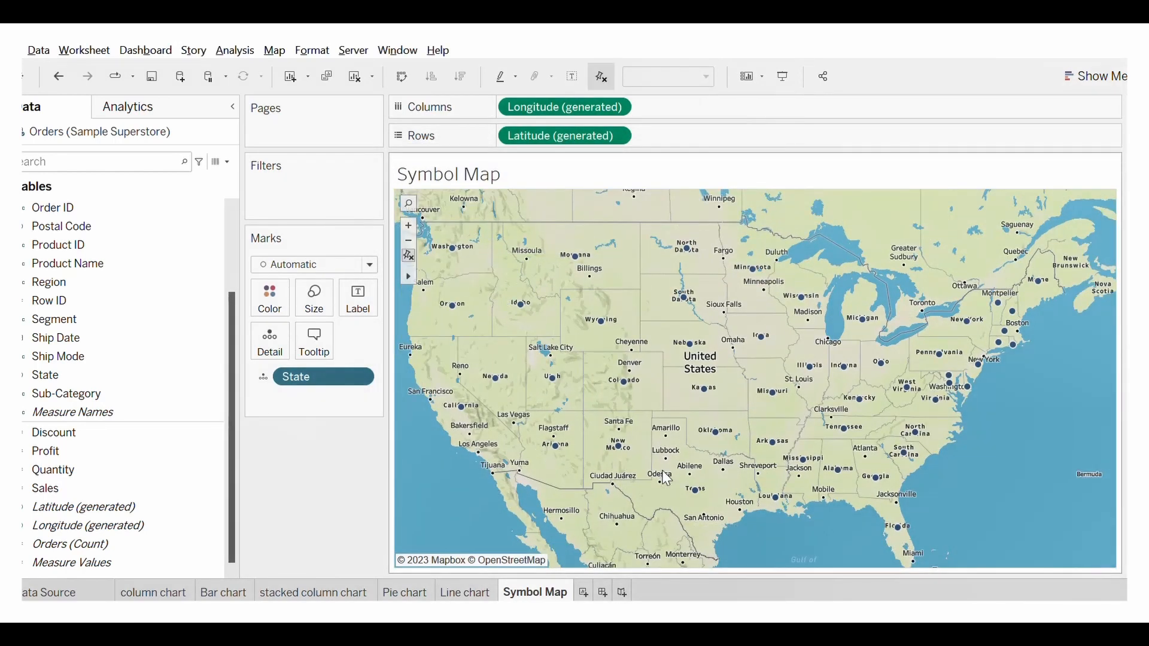
Size the state symbols by Sales and enlarge them to a little over half of the size range.
scroll(666, 478, "down", 1)
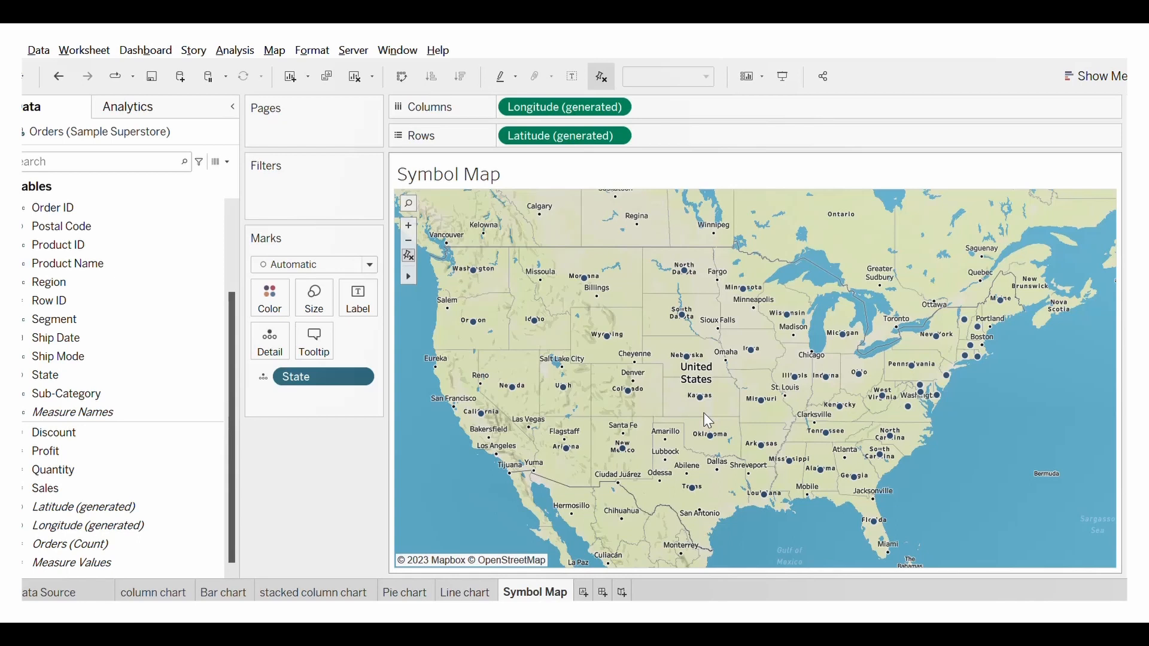
mouse_move(701, 401)
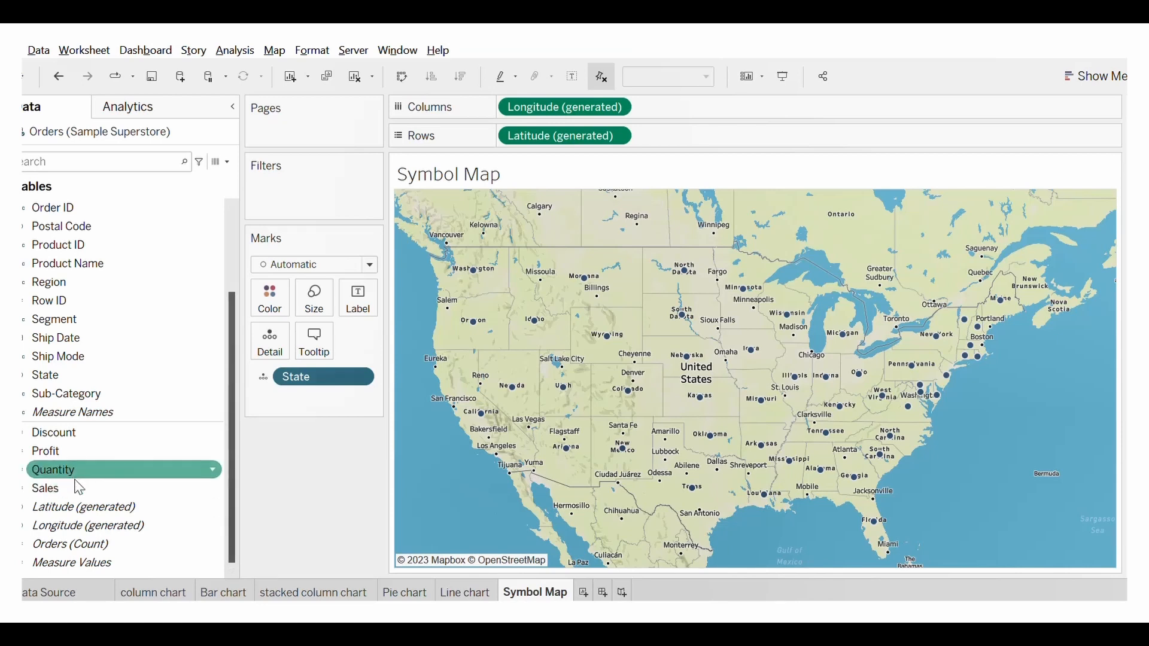
left_click_drag(78, 496, 323, 311)
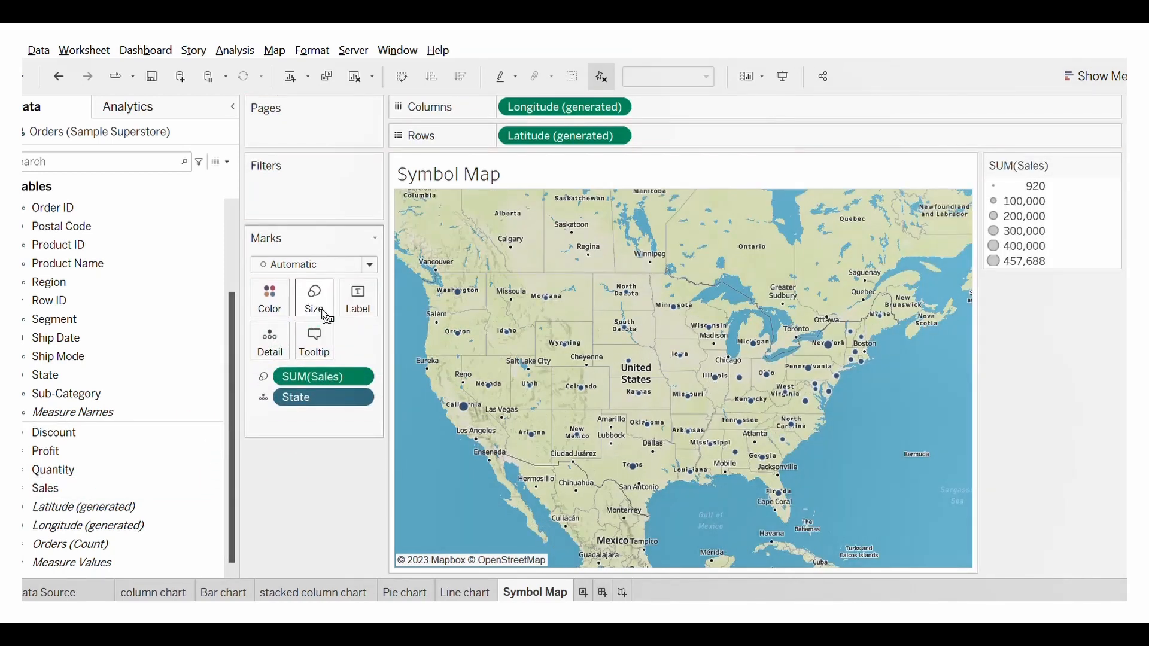
left_click(322, 310)
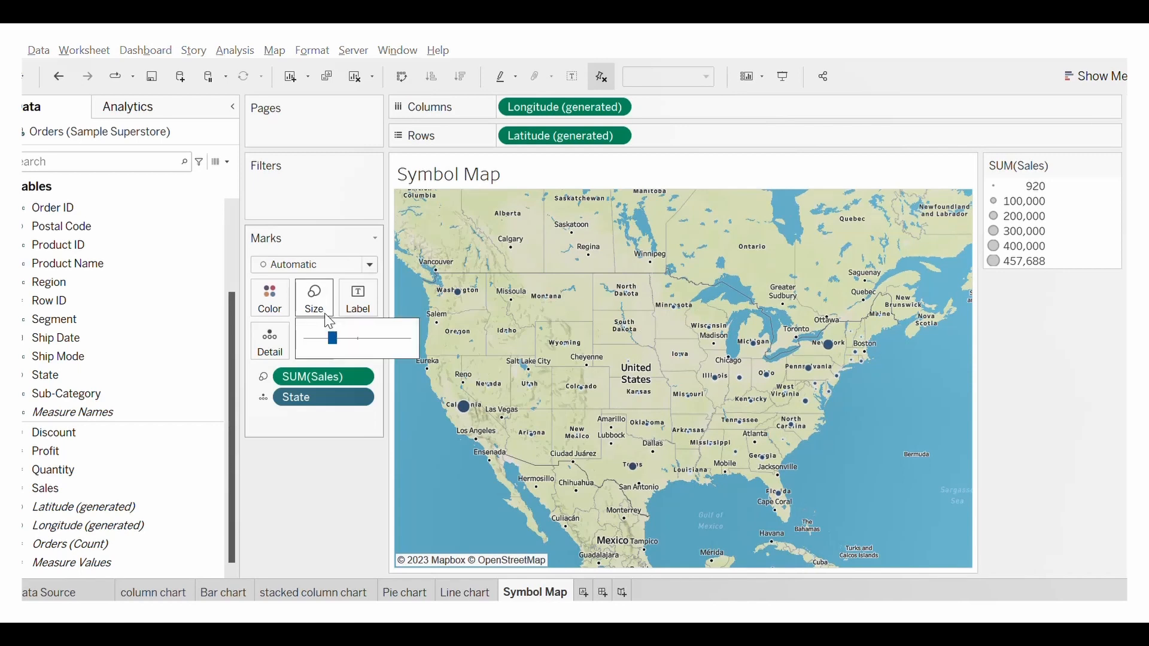
mouse_move(351, 343)
left_mouse_down()
mouse_move(376, 347)
mouse_move(366, 338)
left_mouse_up()
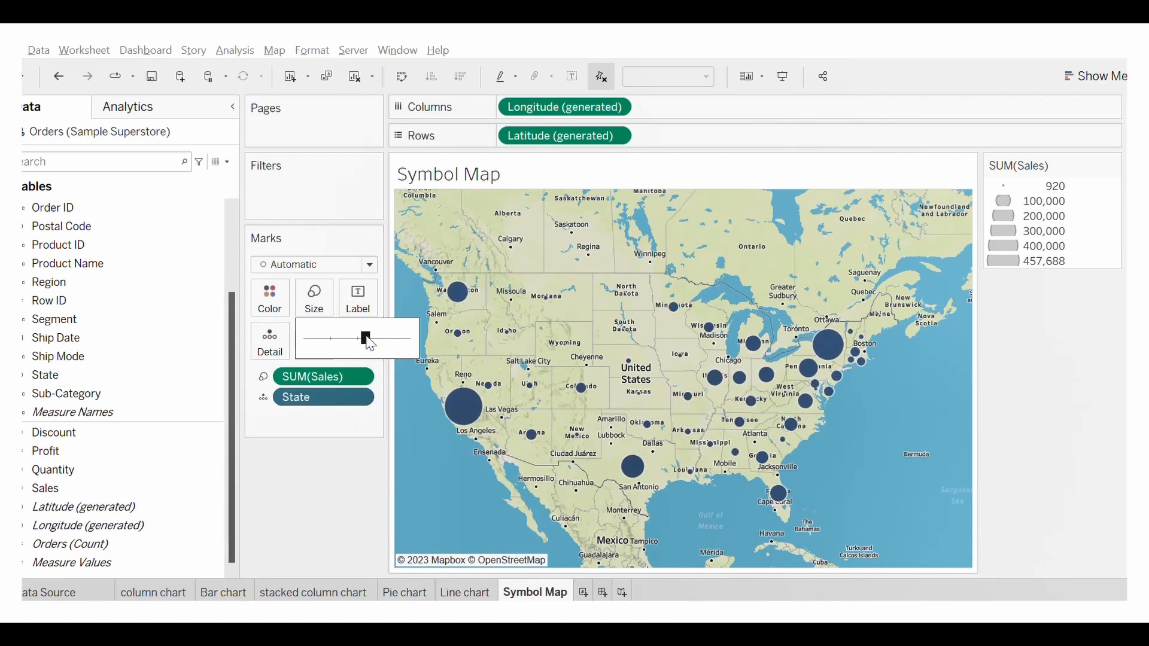
left_click(336, 490)
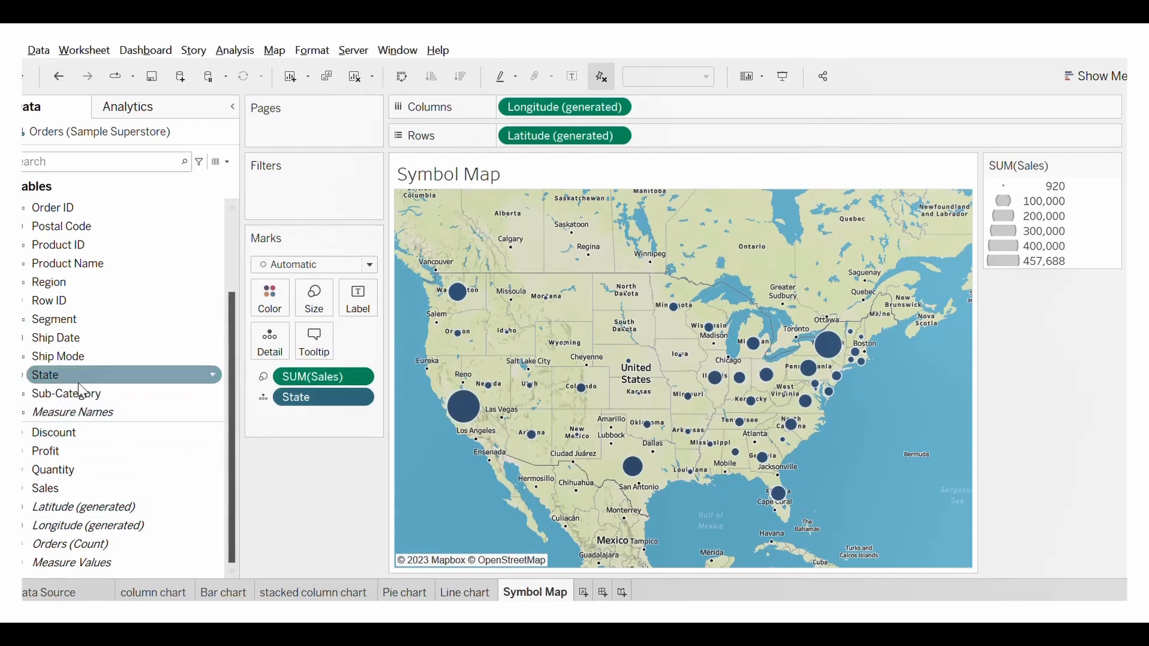
Label the state symbols with their Sales values, removing the State name label tried first.
left_click_drag(81, 377, 358, 307)
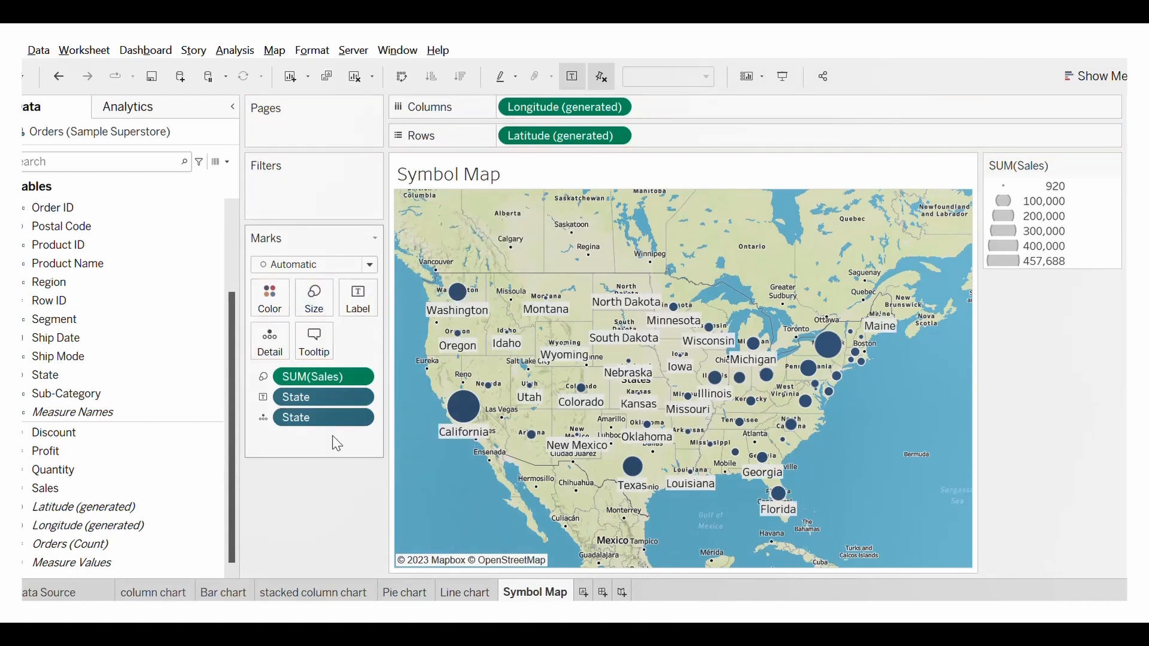
left_click_drag(320, 397, 159, 526)
left_click_drag(92, 488, 347, 304)
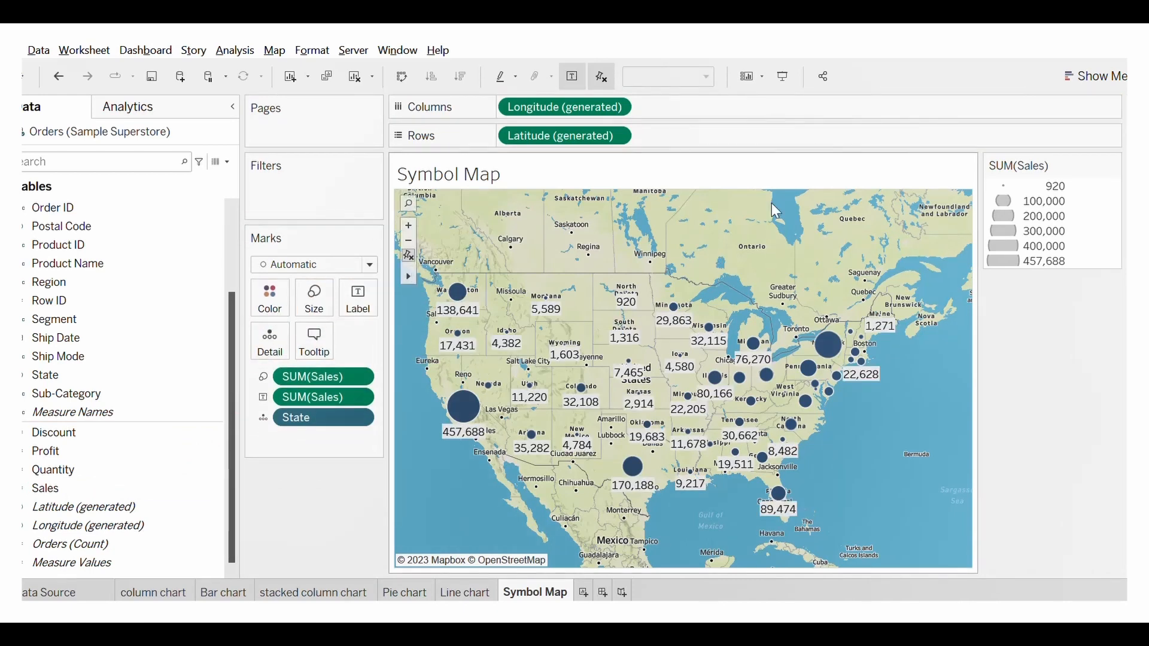
Show the symbol map in presentation mode and compare the sales of California and North Dakota.
left_click(783, 76)
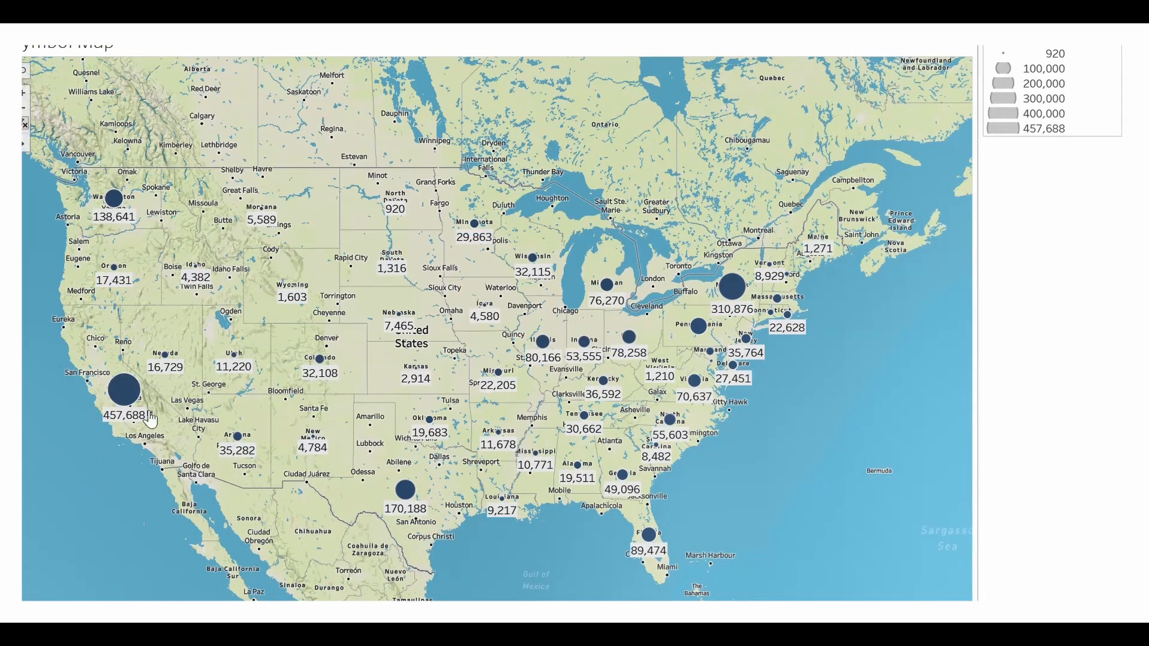
mouse_move(111, 402)
mouse_move(401, 212)
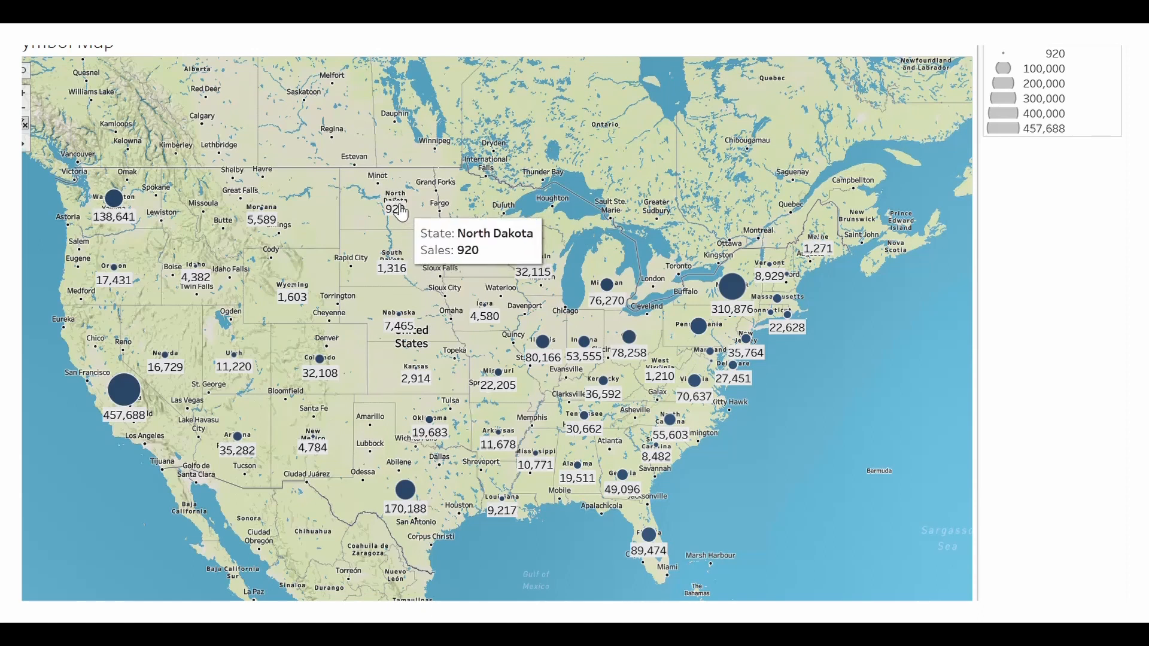
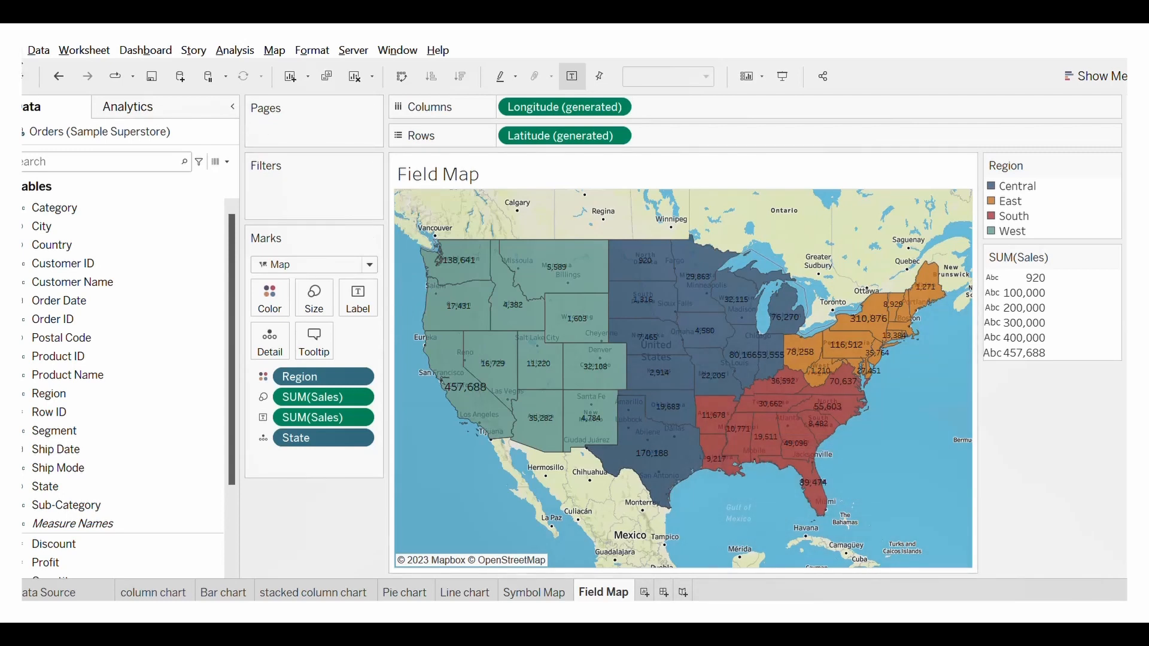
Start saving the workbook and try the Tableau Packaged Workbook (*.twbx) type, leaving Tableau Workbook (*.twb) selected.
left_click(12, 50)
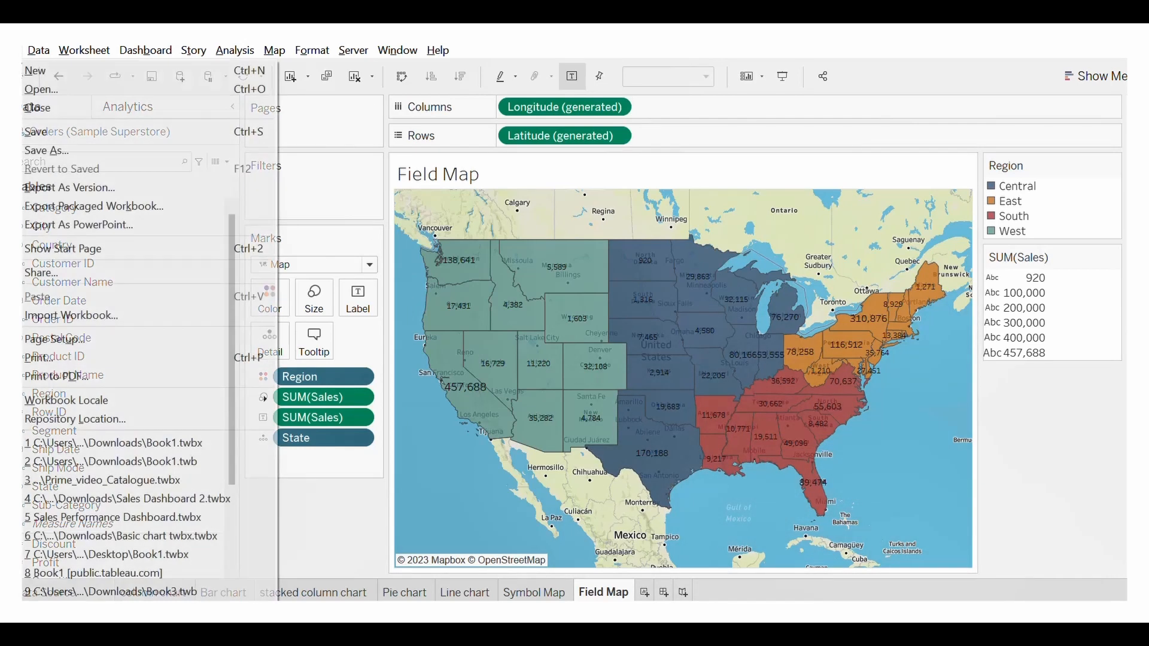
left_click(52, 132)
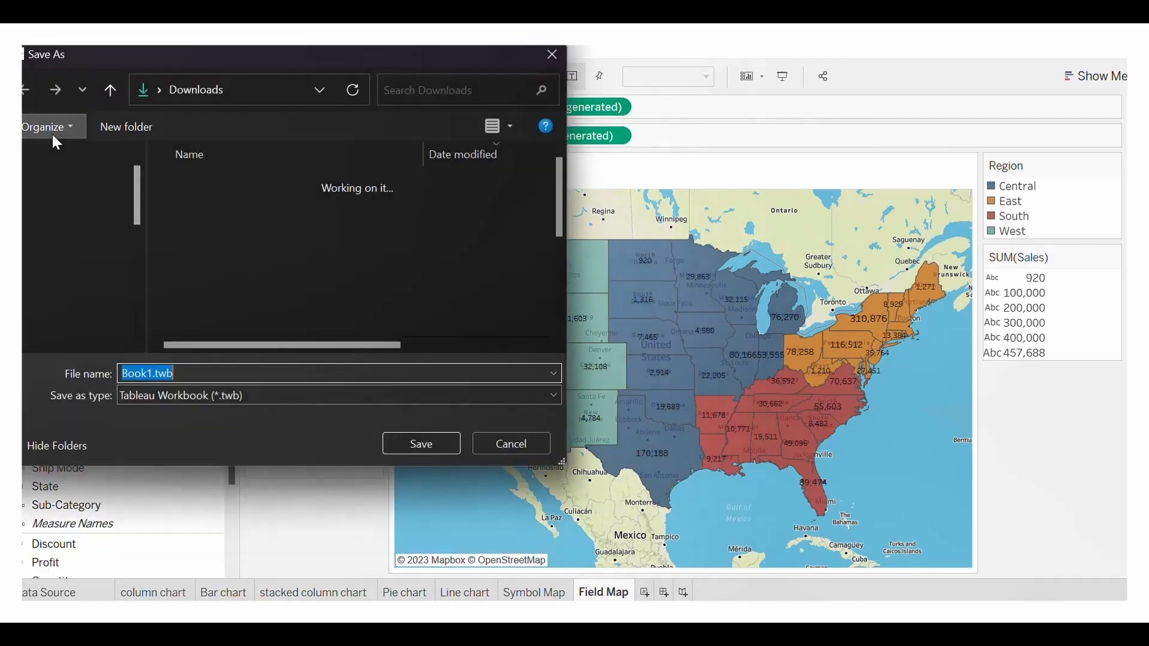
left_click(348, 398)
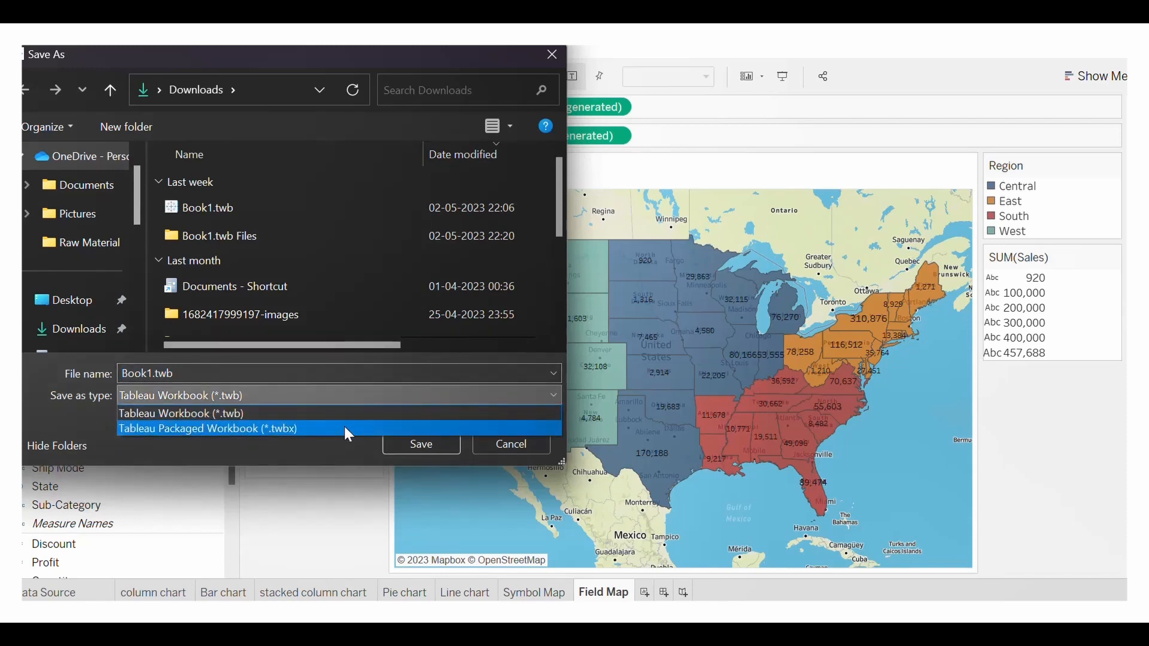
left_click(343, 426)
left_click(339, 395)
left_click(337, 412)
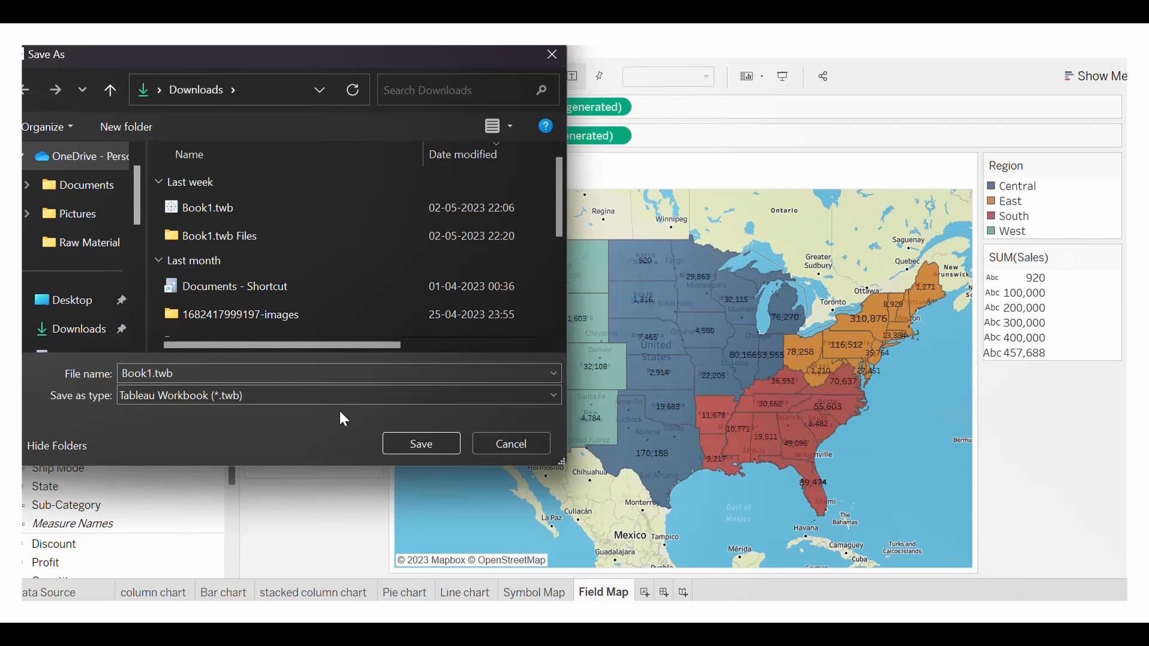
left_click(451, 396)
left_click(422, 429)
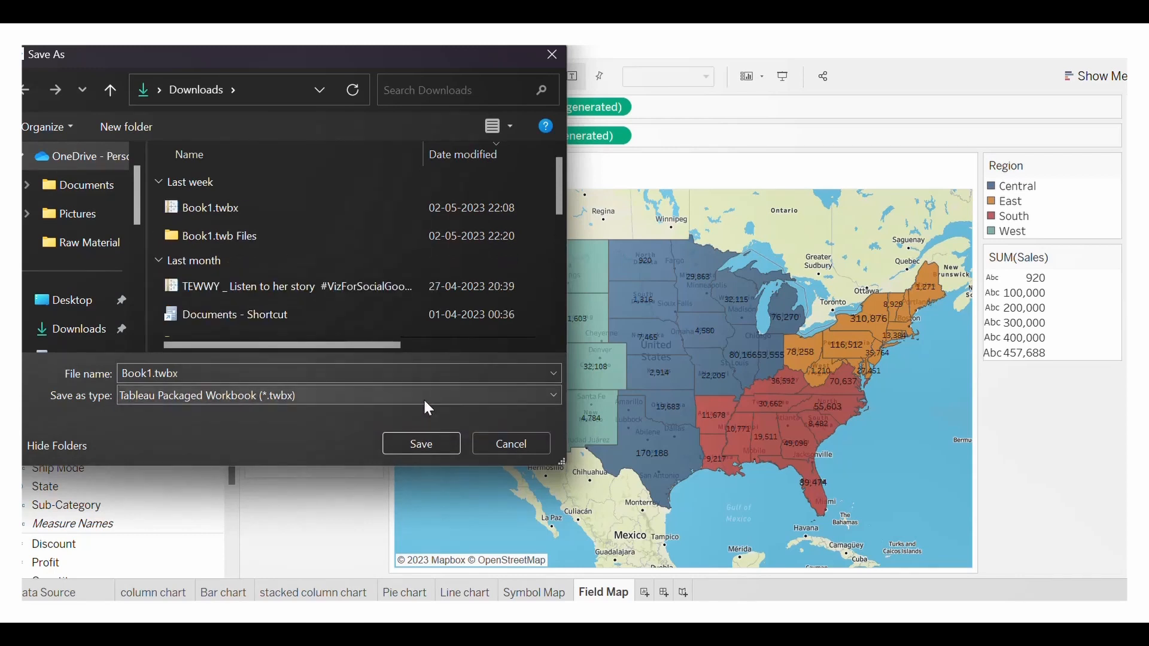
left_click(422, 396)
left_click(419, 415)
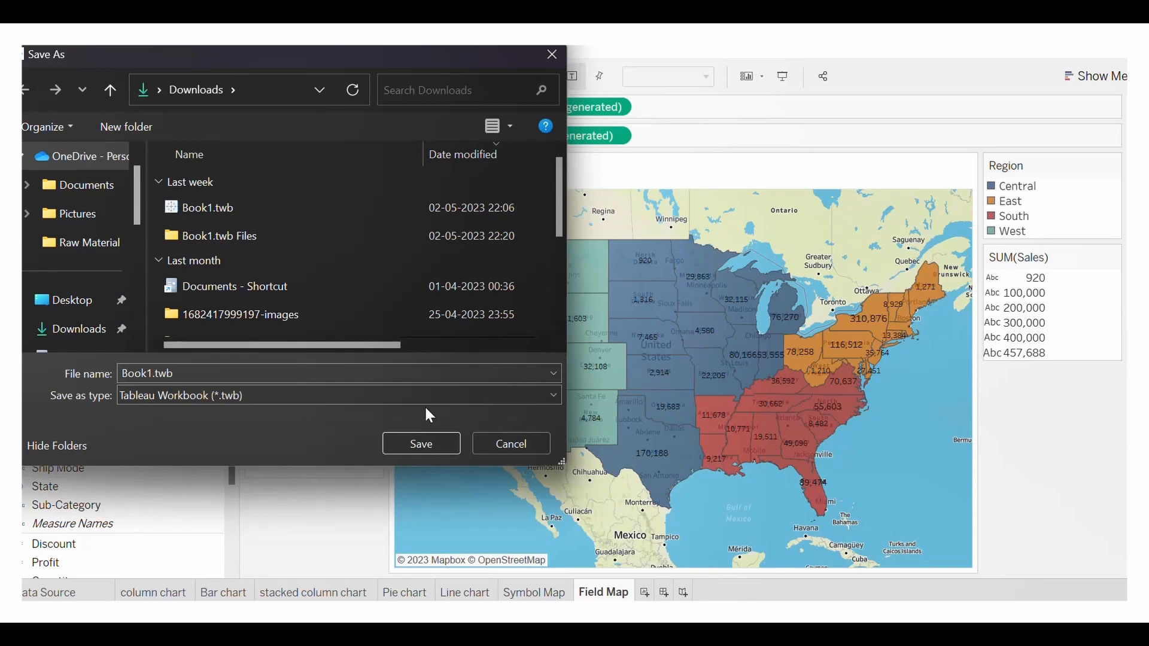
Decline replacing Book1.twb and save the workbook in Downloads under the name "Tableau Revison".
left_click(429, 445)
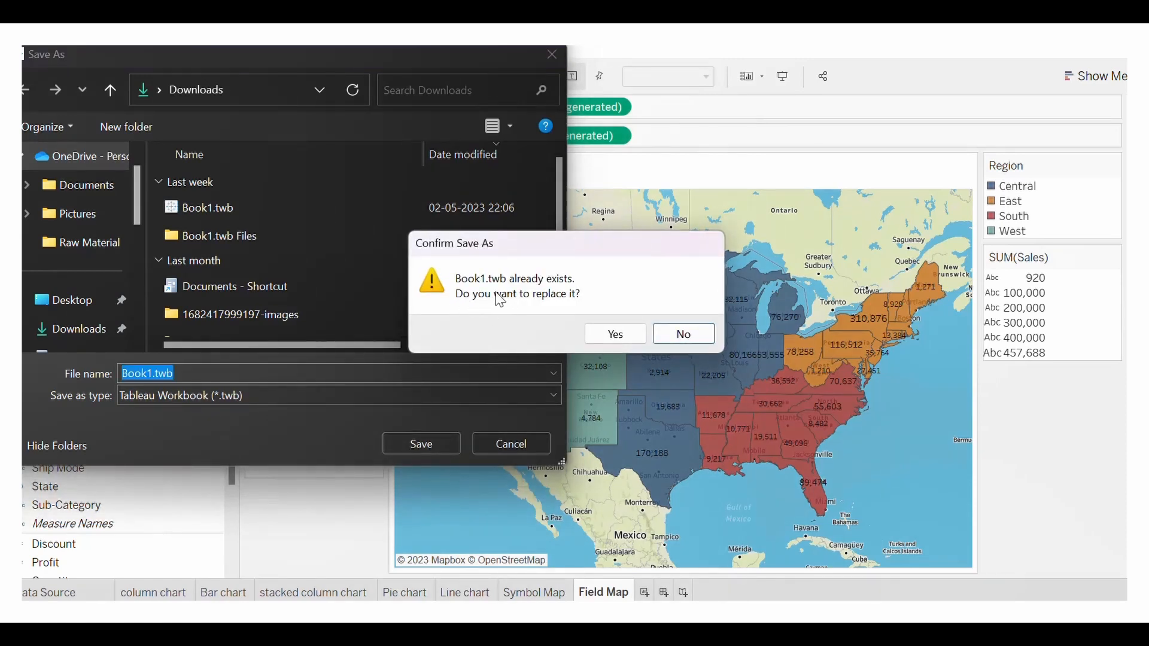
left_click(683, 335)
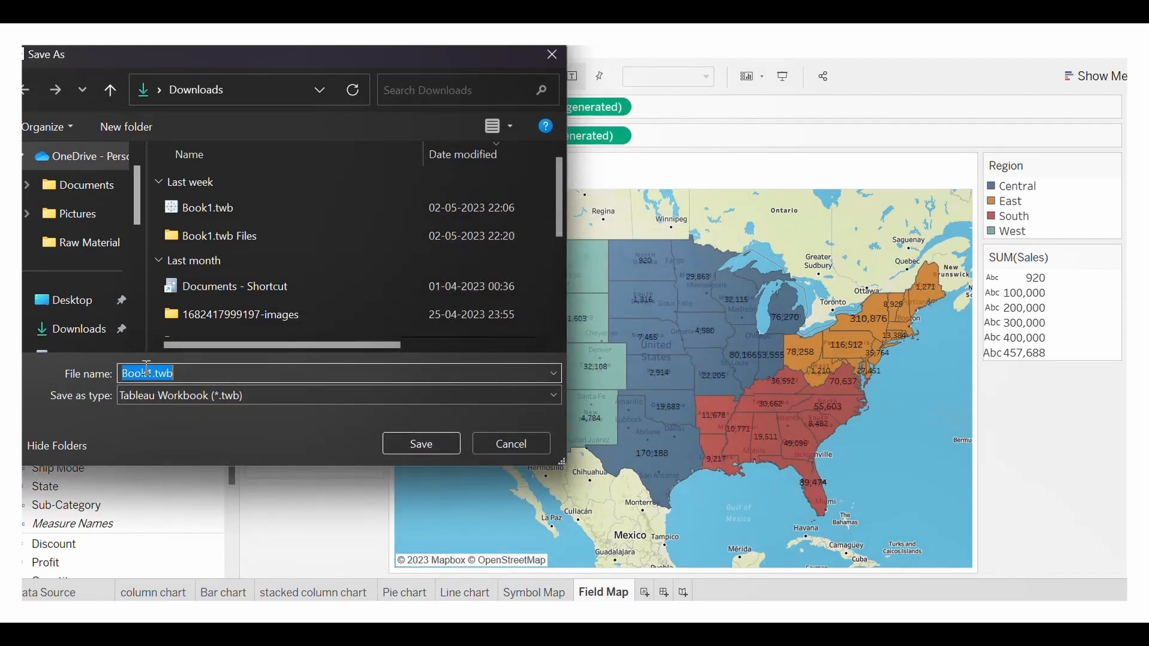
key("BackSpace")
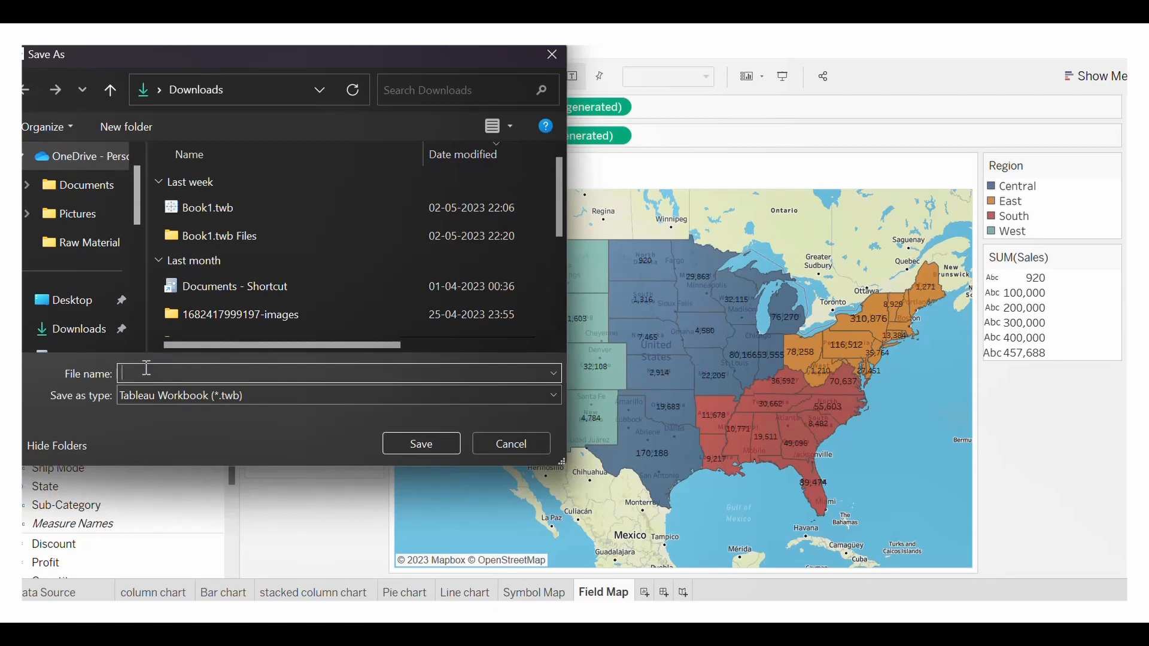
type("Tableau ")
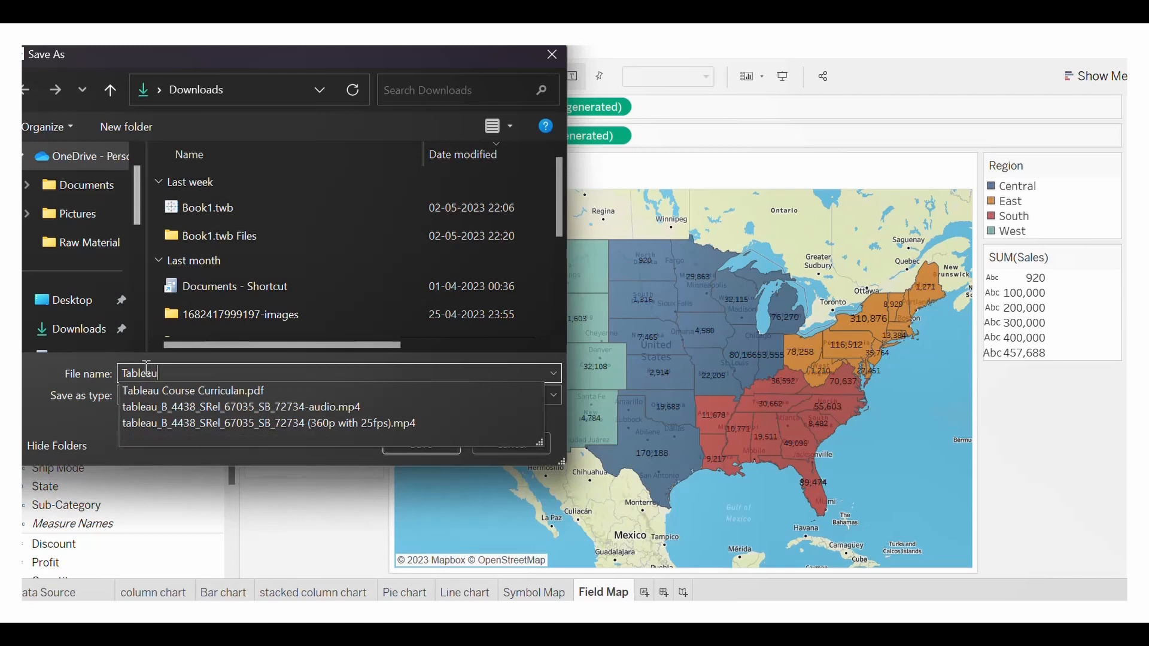
type("REv")
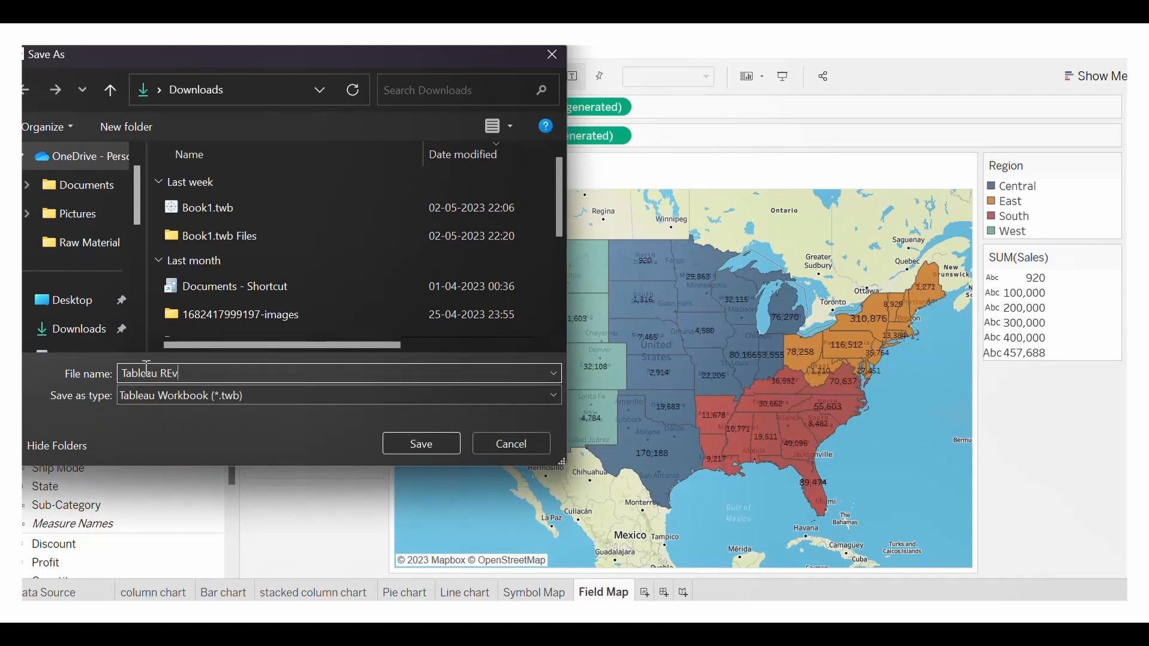
key("BackSpace")
key("BackSpace")
type("evison")
left_click(408, 448)
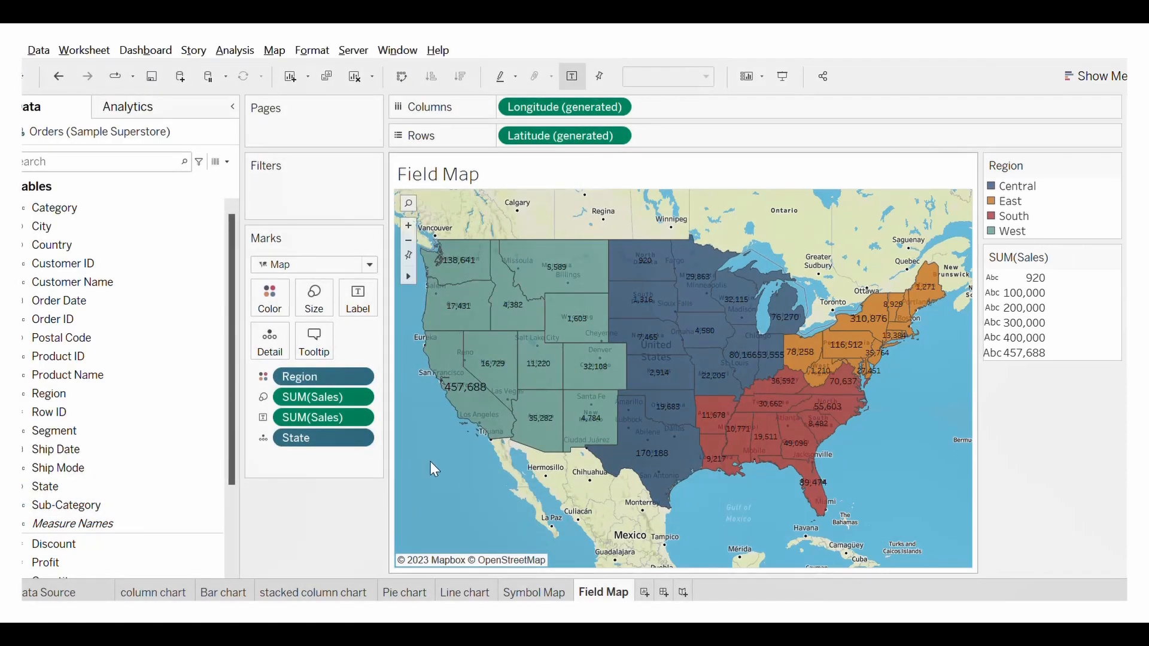
Decline replacing Tableau Revison.twb and save a copy of the workbook in Downloads as "Tableau Revison1.twb".
left_click(13, 53)
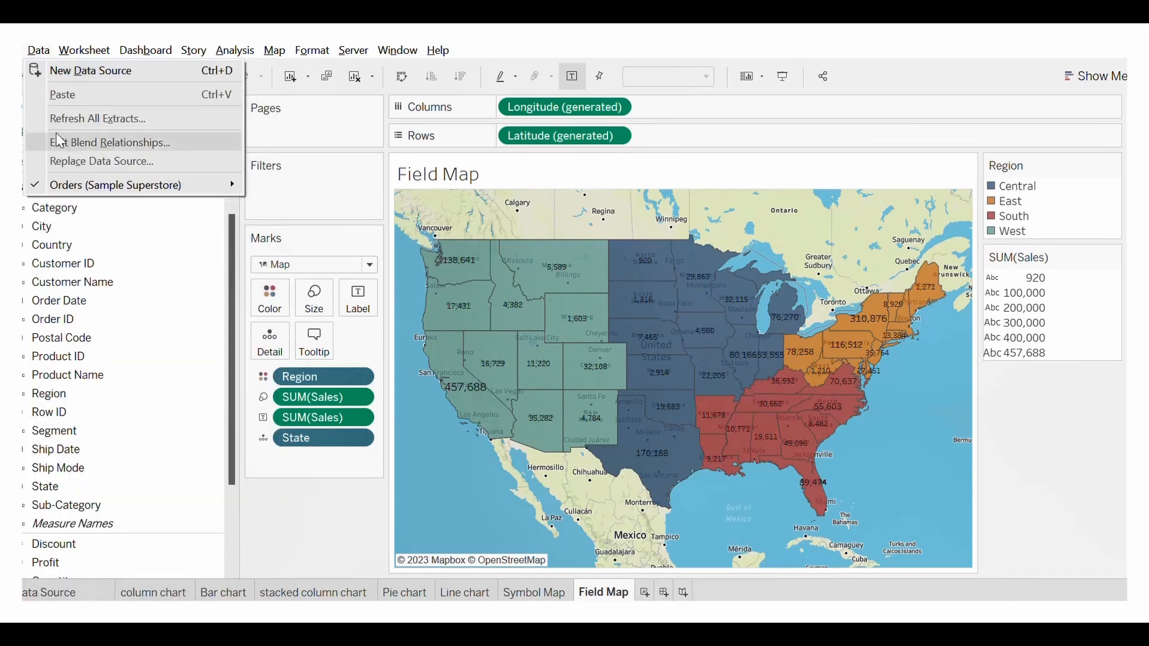
left_click(30, 55)
left_click(13, 52)
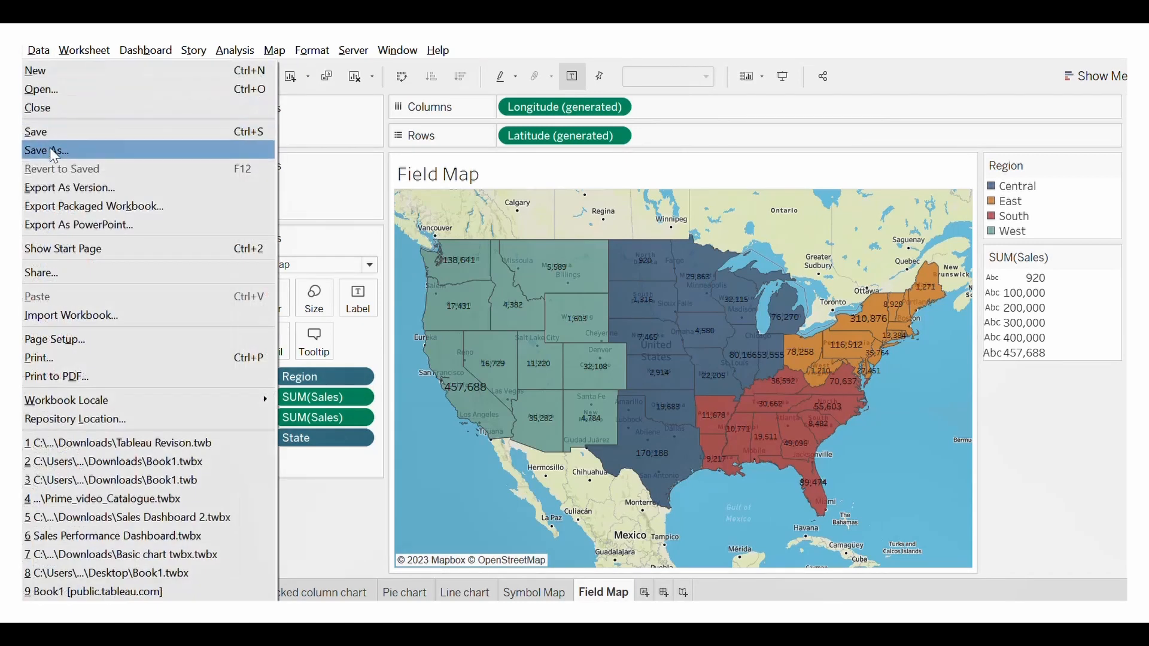
left_click(49, 146)
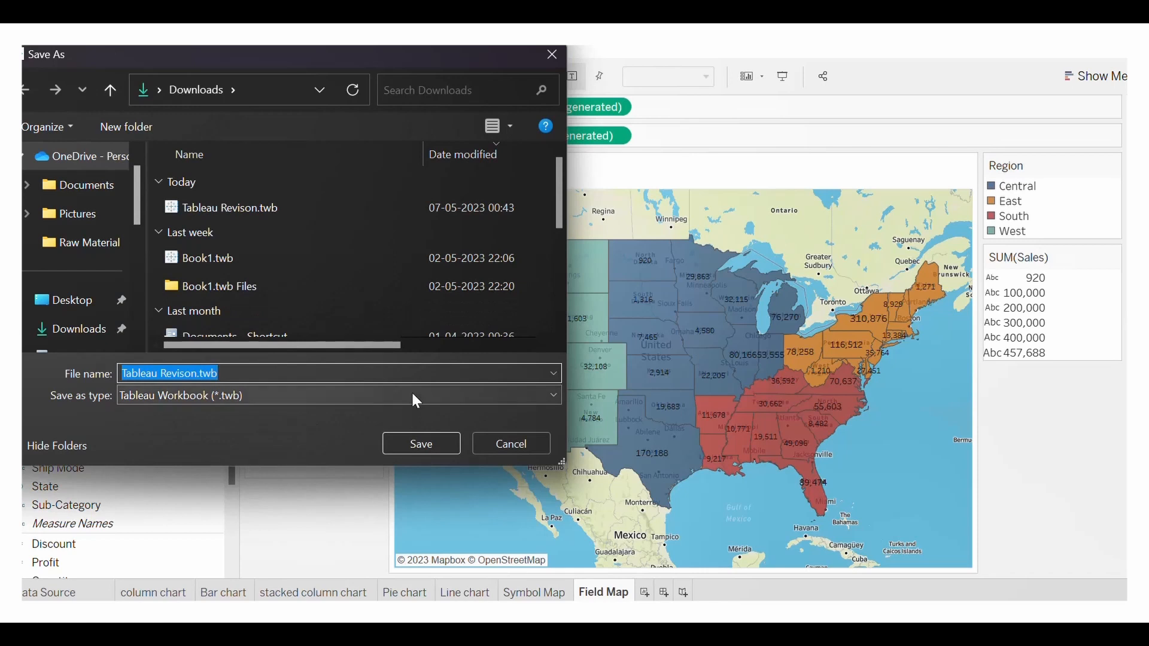
left_click(411, 395)
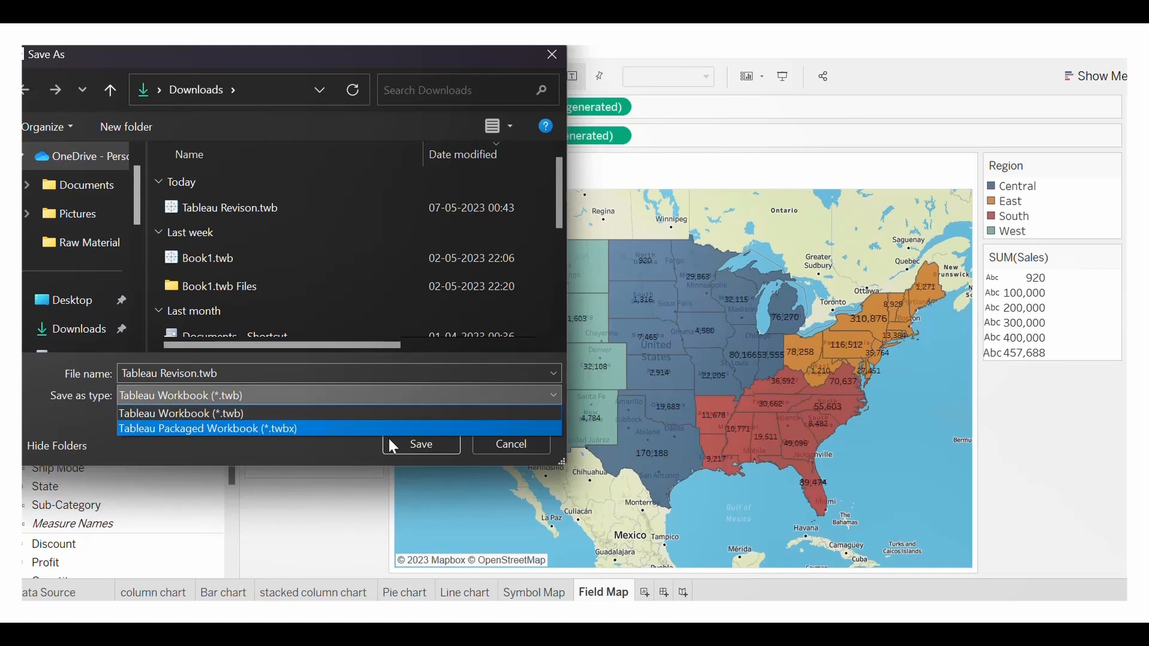
left_click(428, 455)
left_click(422, 444)
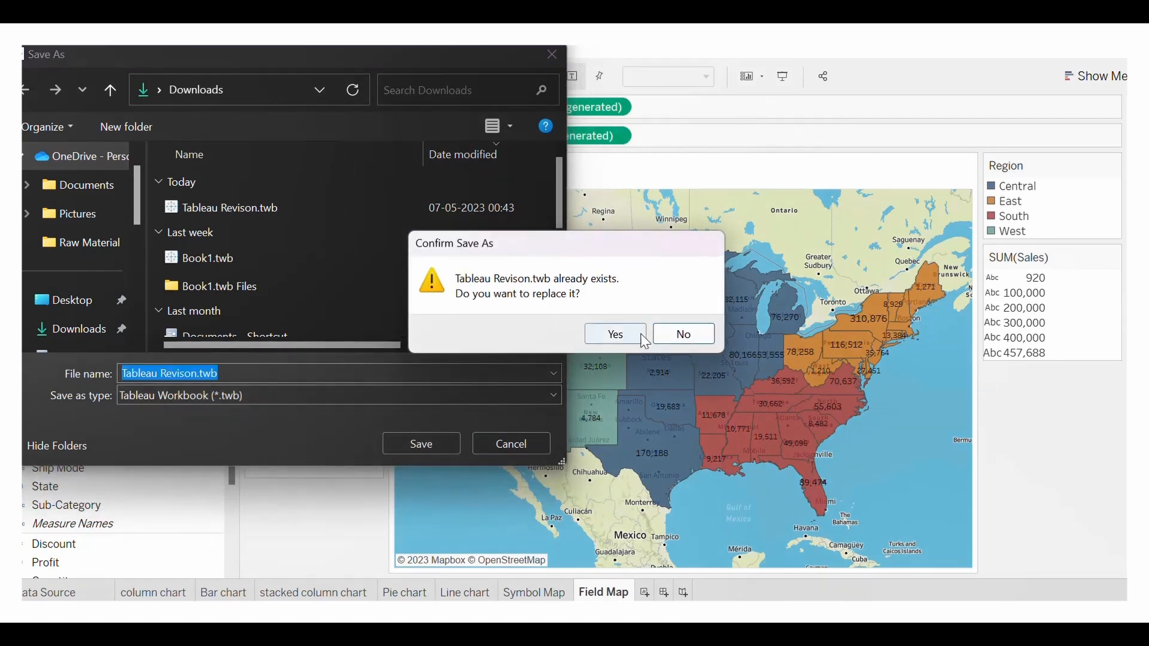
left_click(679, 335)
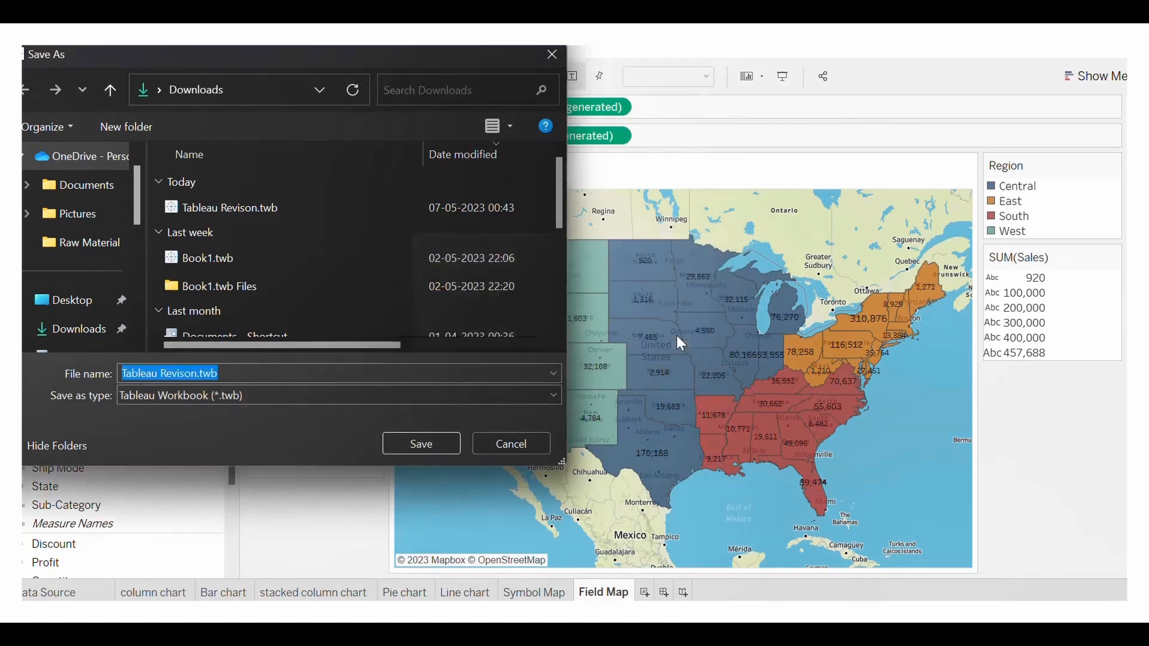
left_click(202, 374)
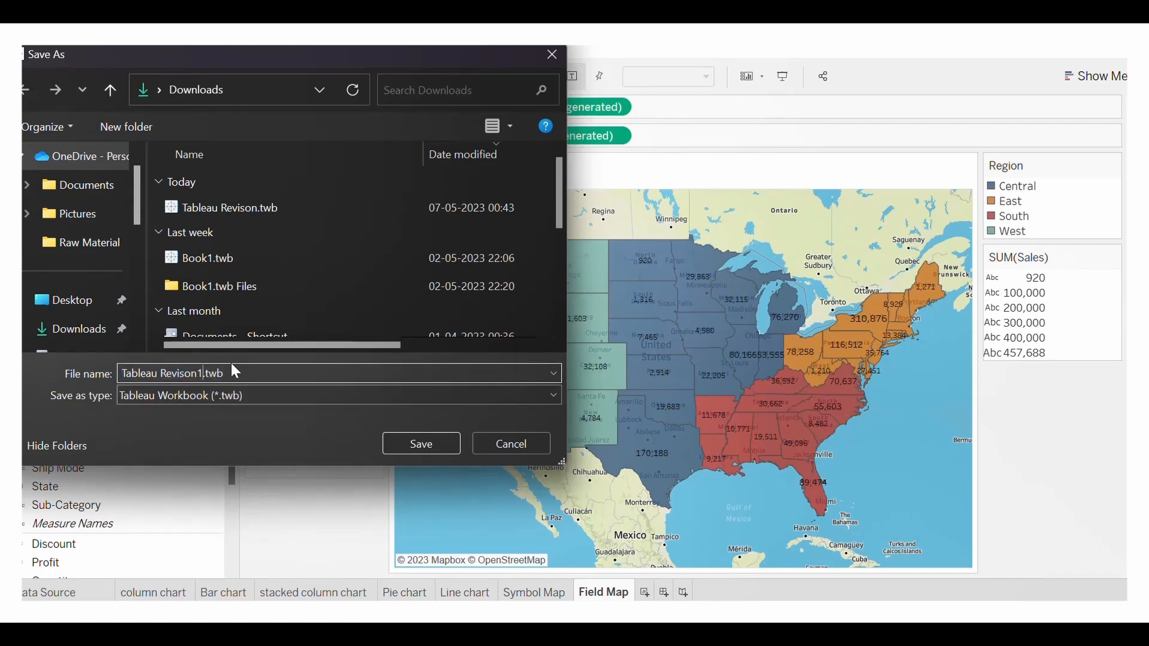
left_click(413, 450)
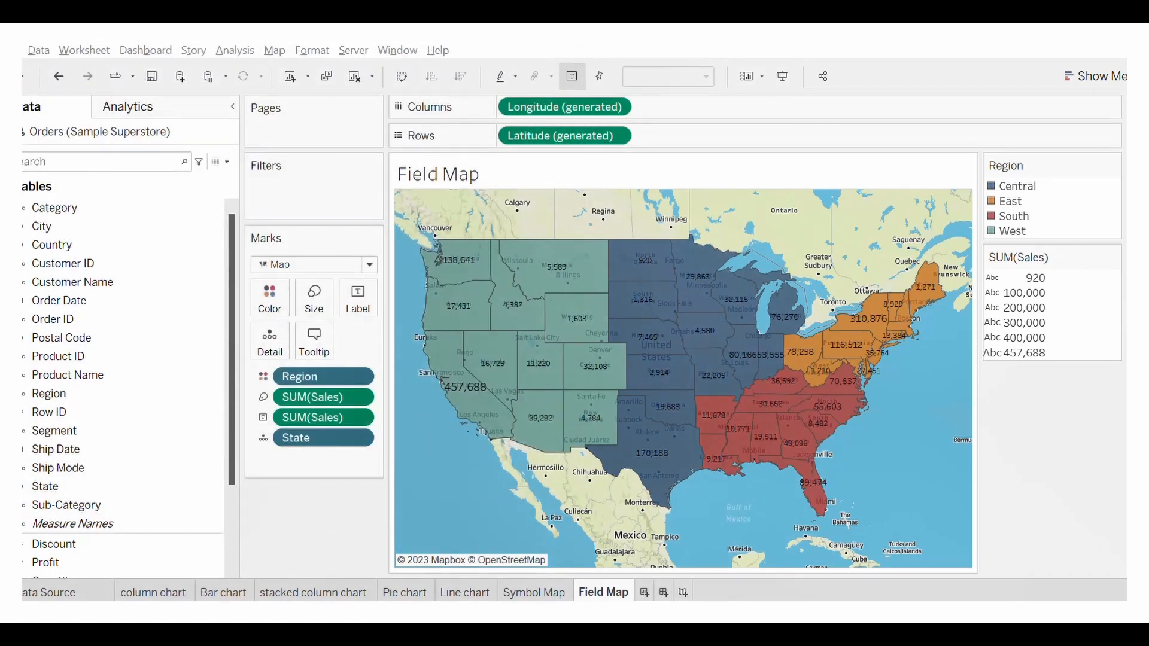
Switch to File Explorer and check the saved Tableau workbooks in the Downloads folder.
left_click(336, 616)
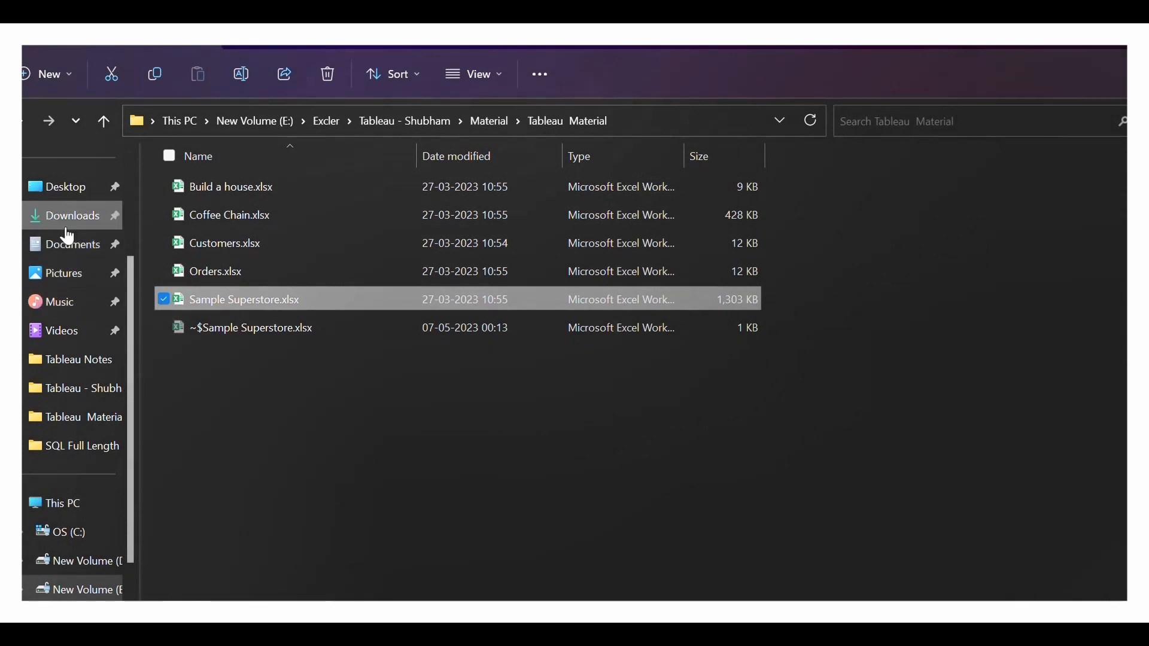
left_click(67, 226)
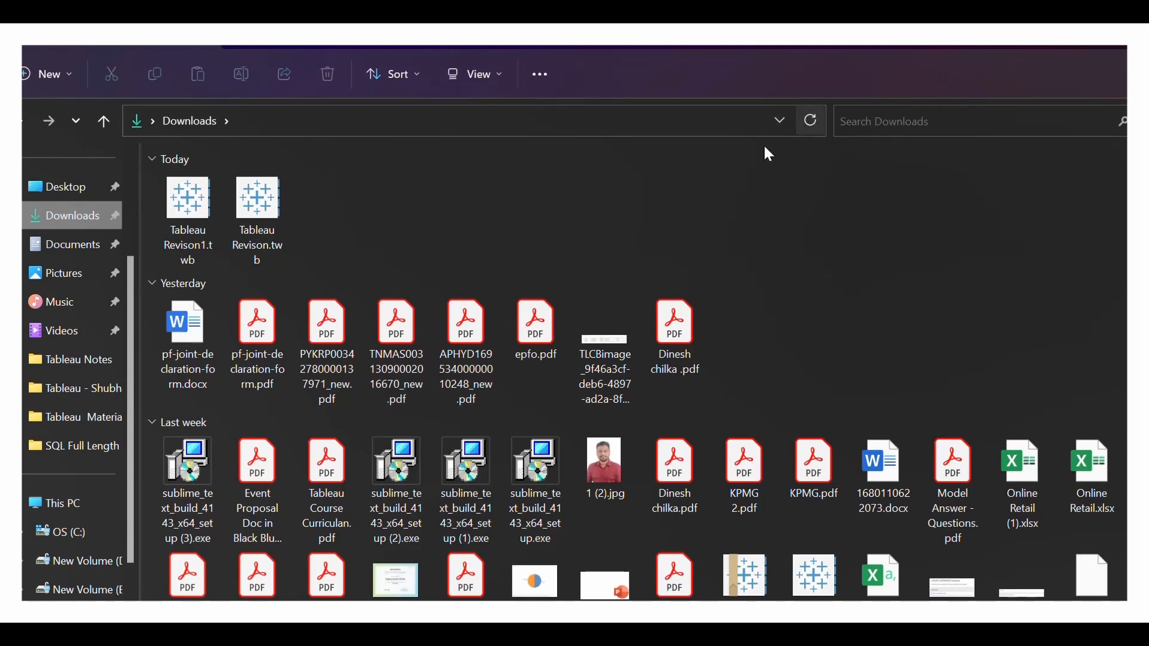
left_click_drag(413, 175, 150, 264)
left_click(385, 253)
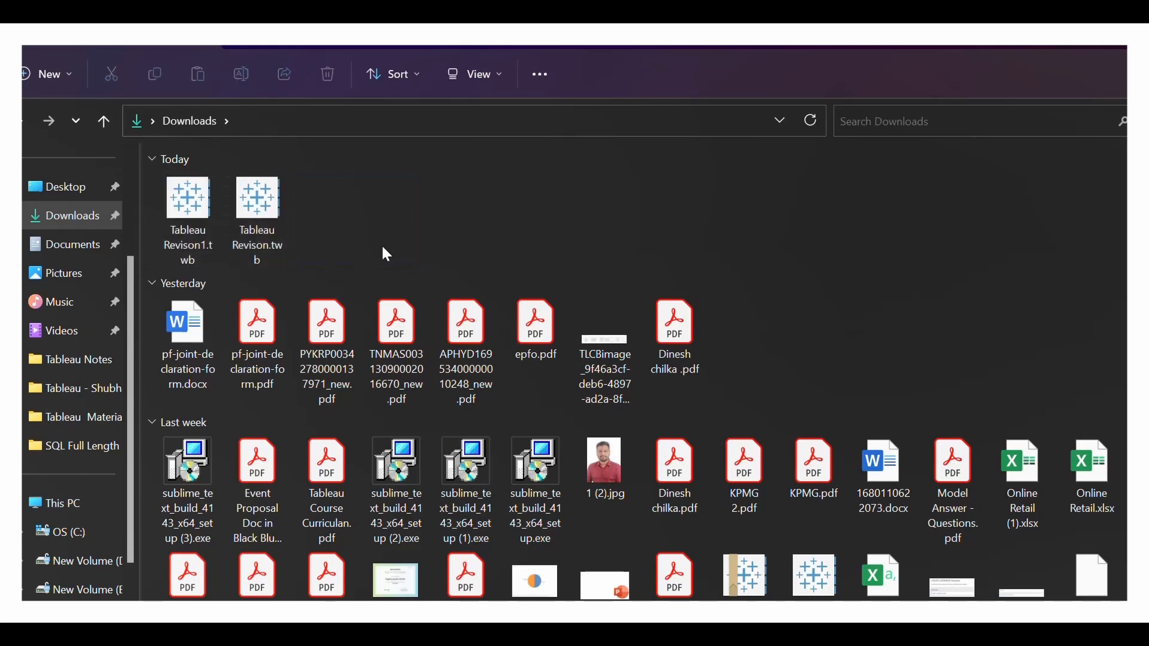
Switch to the PowerPoint slide show to read the Section 3 topics on saving and exporting, and return to Tableau.
key("alt+Tab")
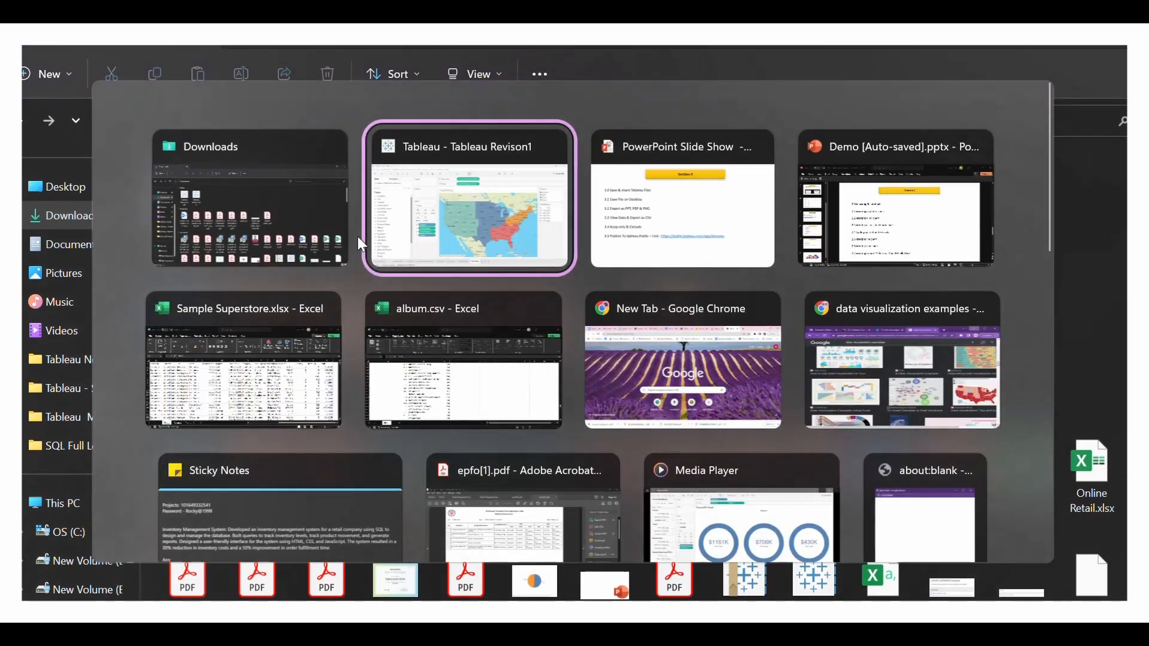
key("alt+Tab")
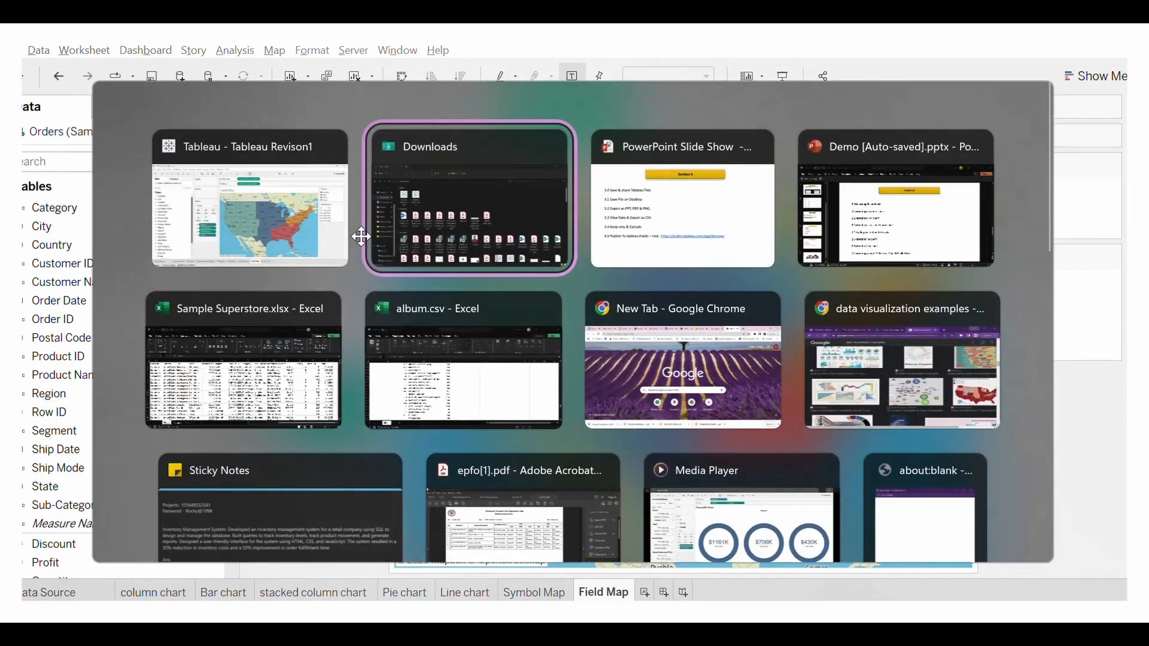
key("alt+Tab")
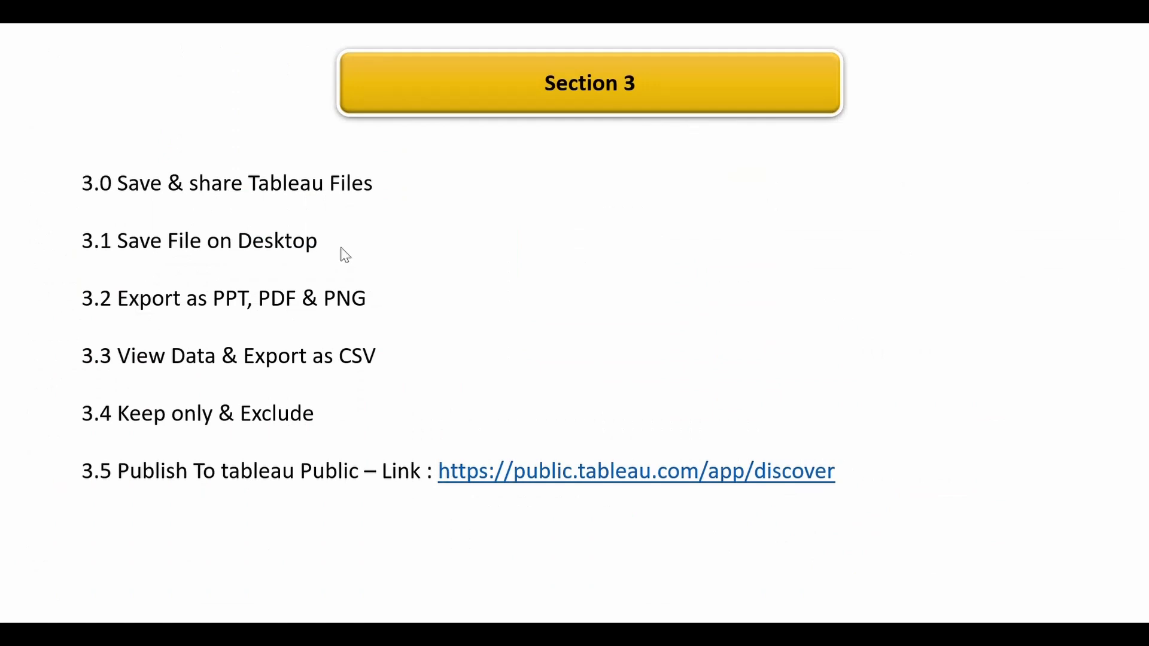
key("alt+Tab")
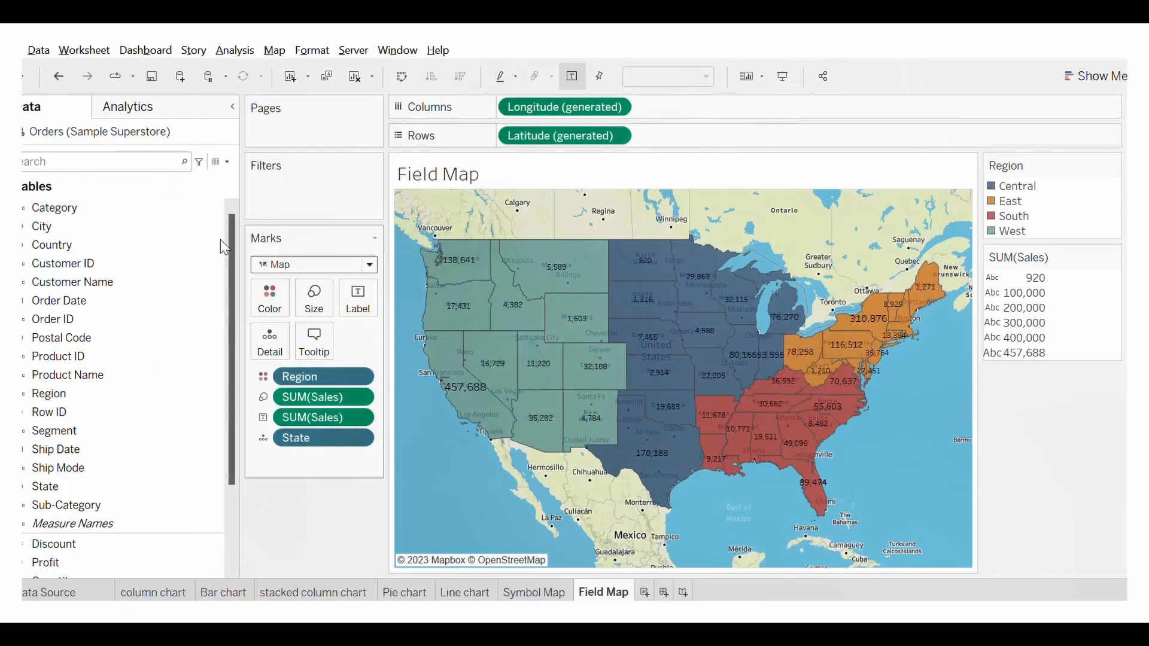
left_click(11, 50)
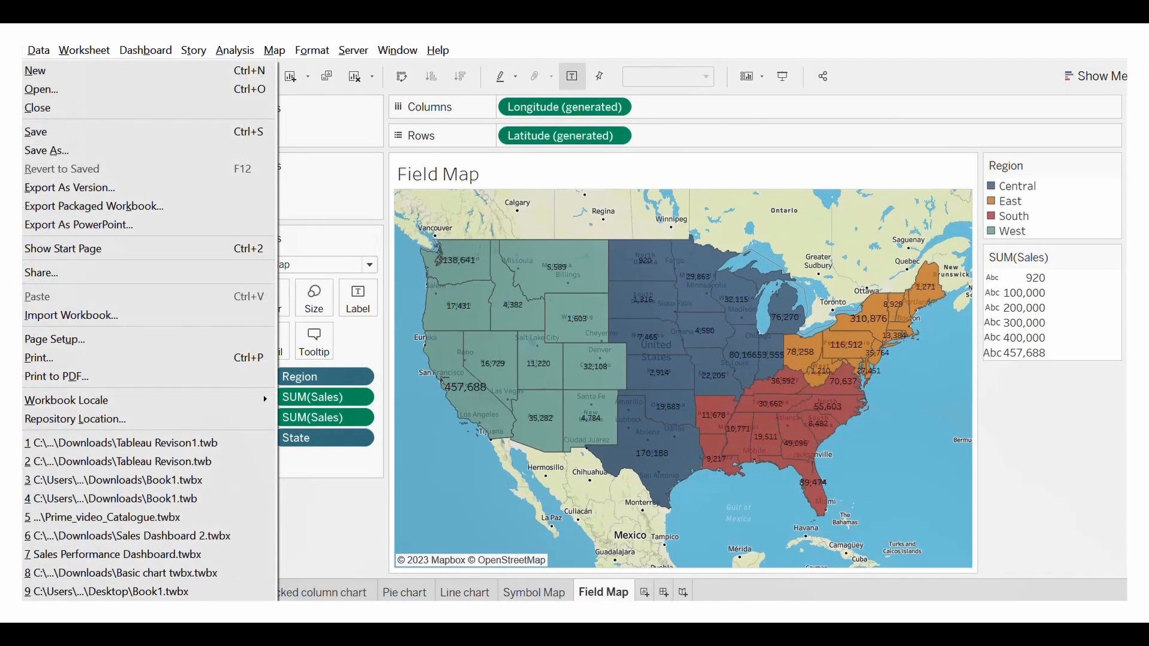
left_click(58, 149)
scroll(124, 260, "down", 5)
scroll(89, 263, "up", 3)
left_click(78, 197)
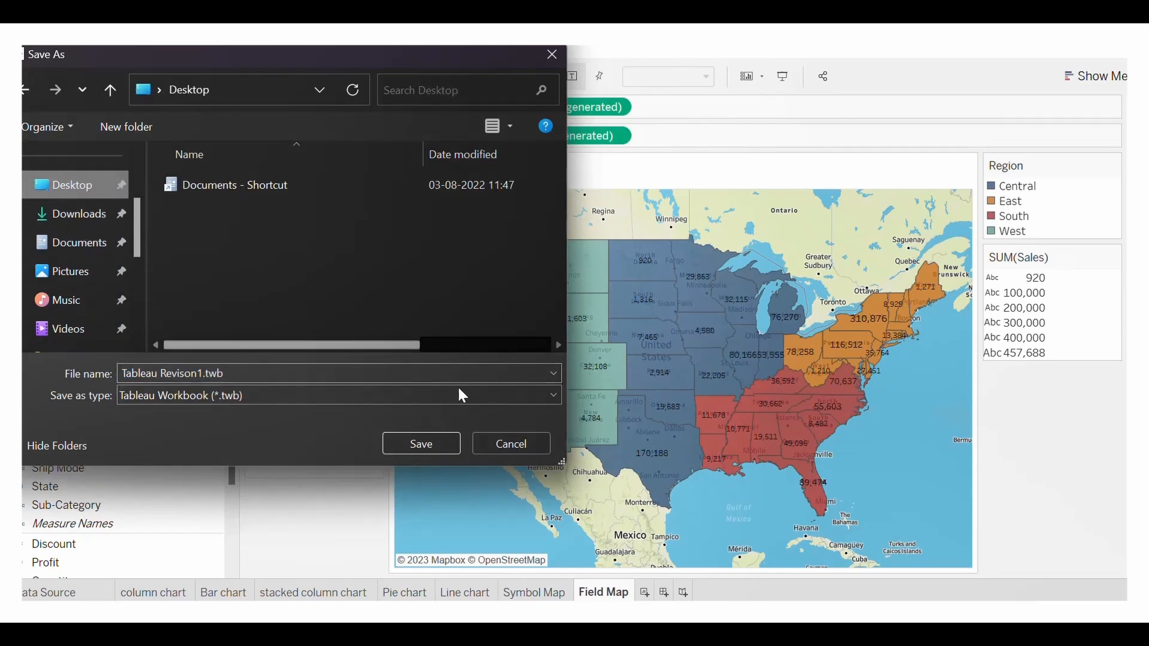
left_click(553, 55)
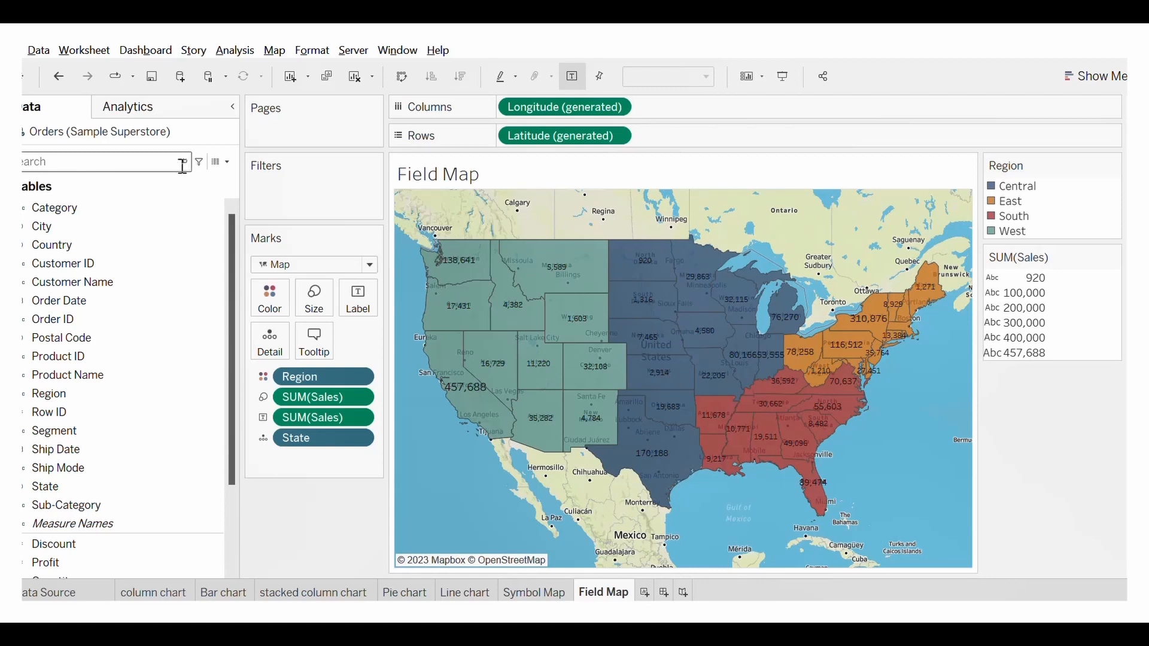
left_click(38, 56)
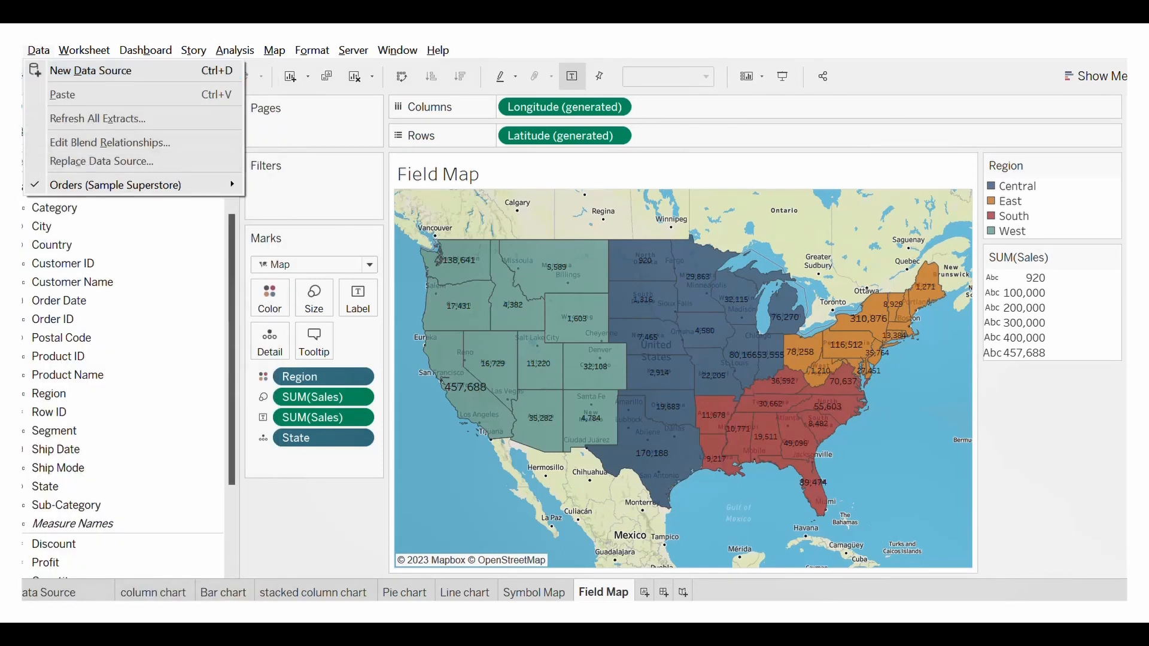
key("Left")
key("Escape")
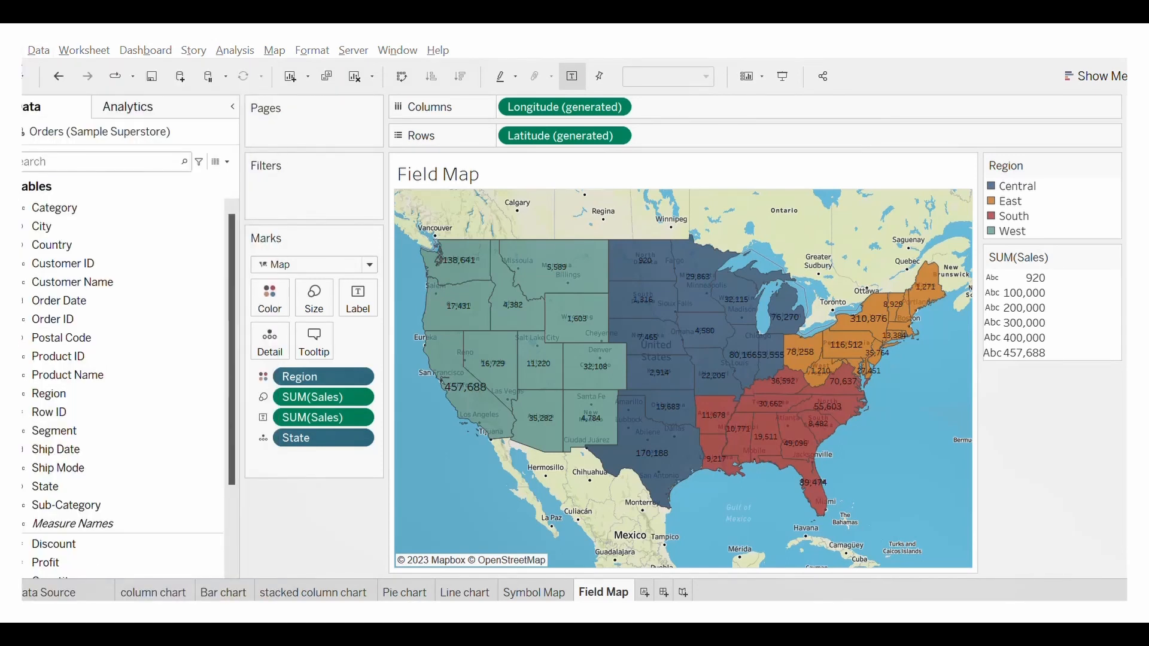
Print the workbook to PDF and save it in Downloads as "Tableau Revison1.pdf", replacing the existing file.
key("alt+Tab")
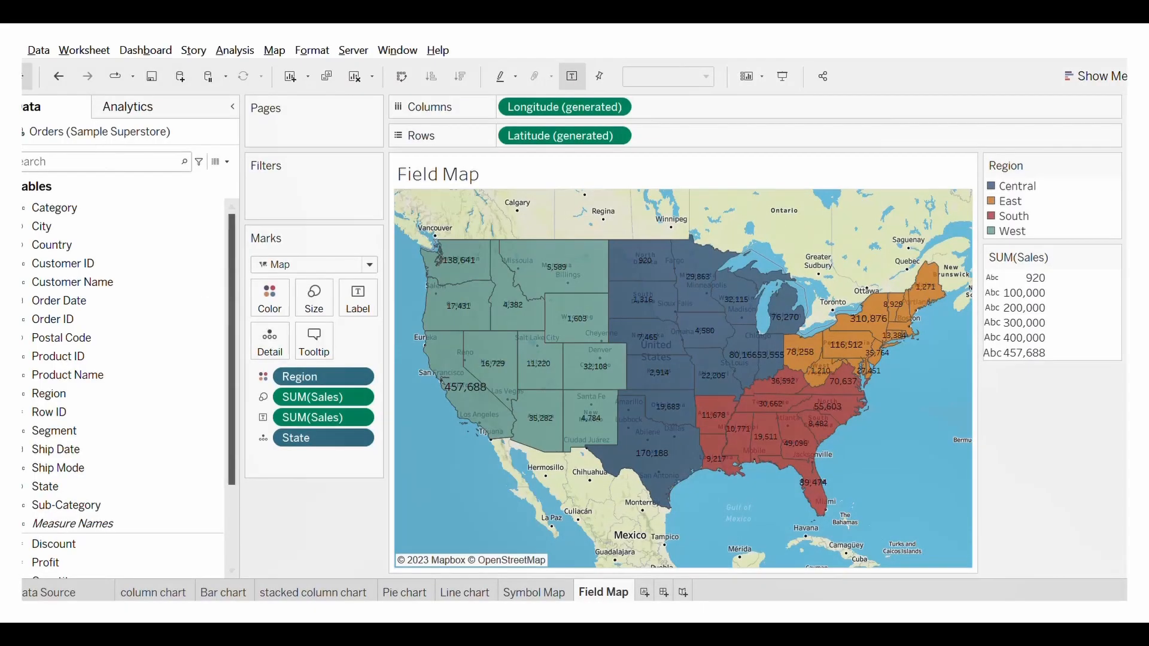
key("alt+f")
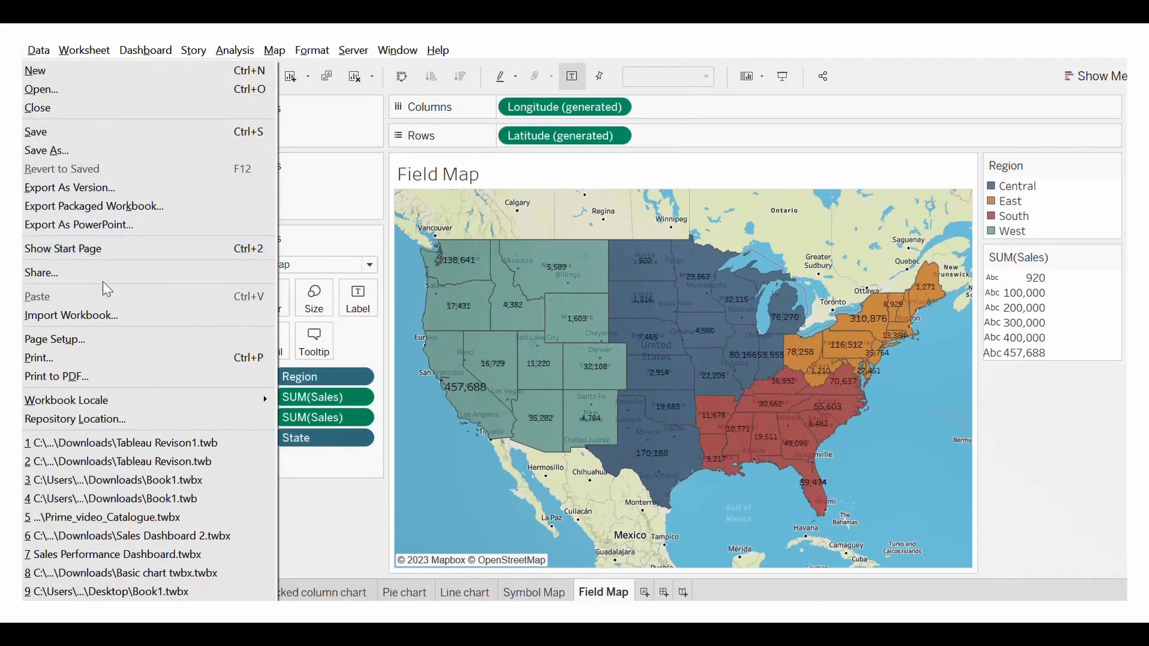
left_click(105, 376)
left_click(588, 405)
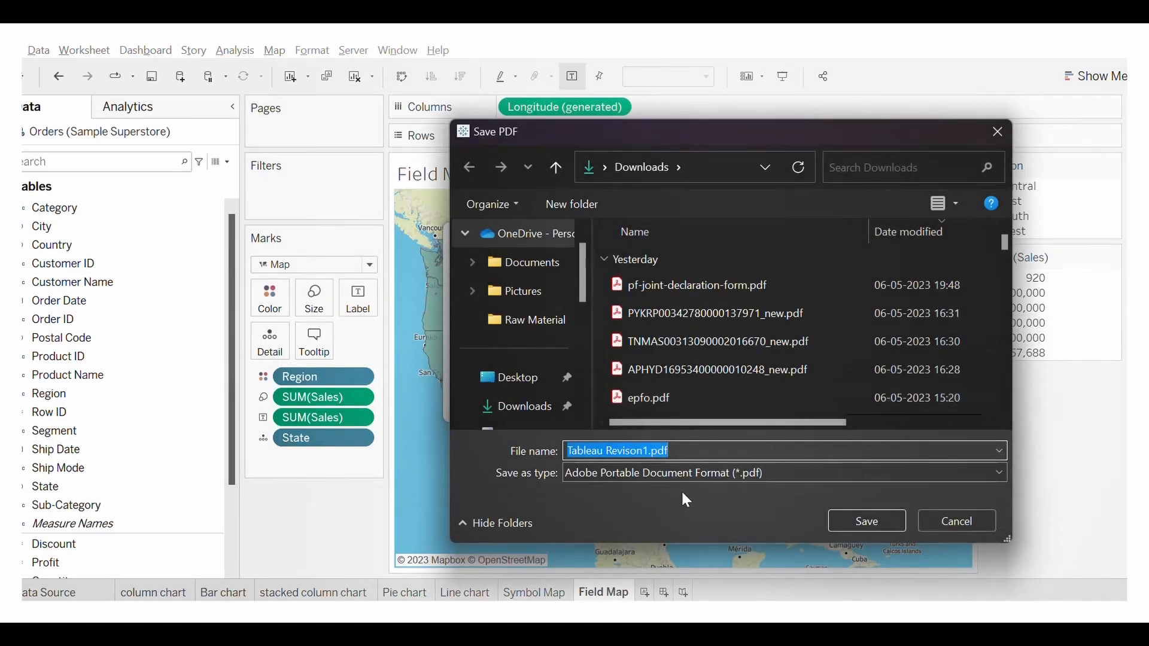
left_click(859, 521)
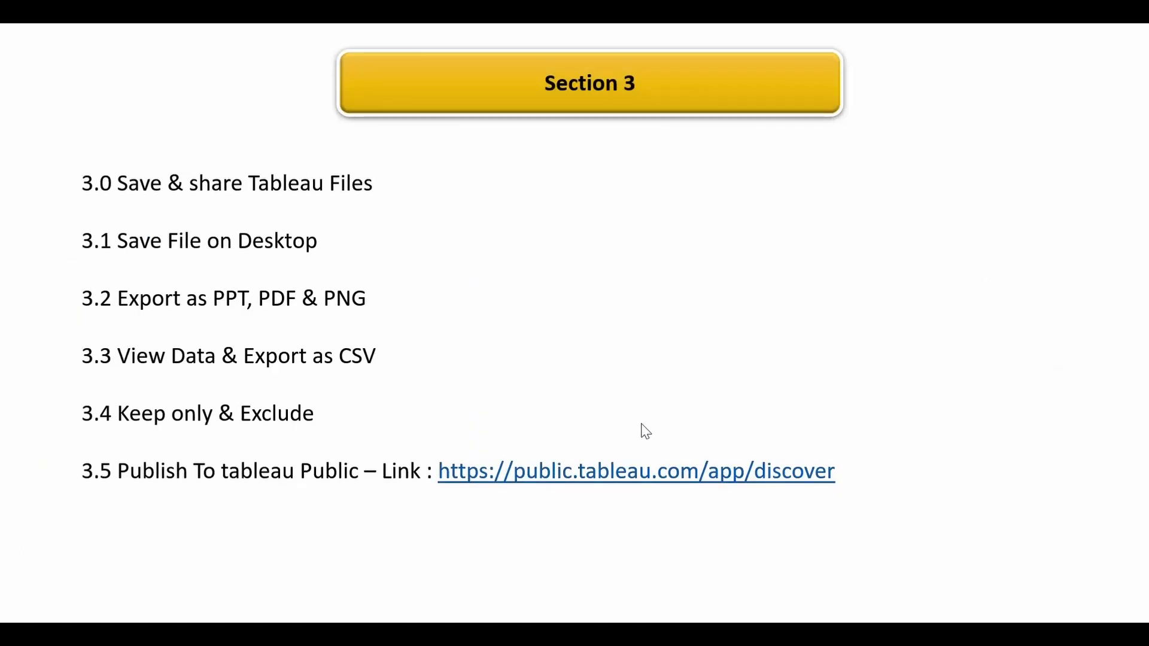
key("alt+Tab")
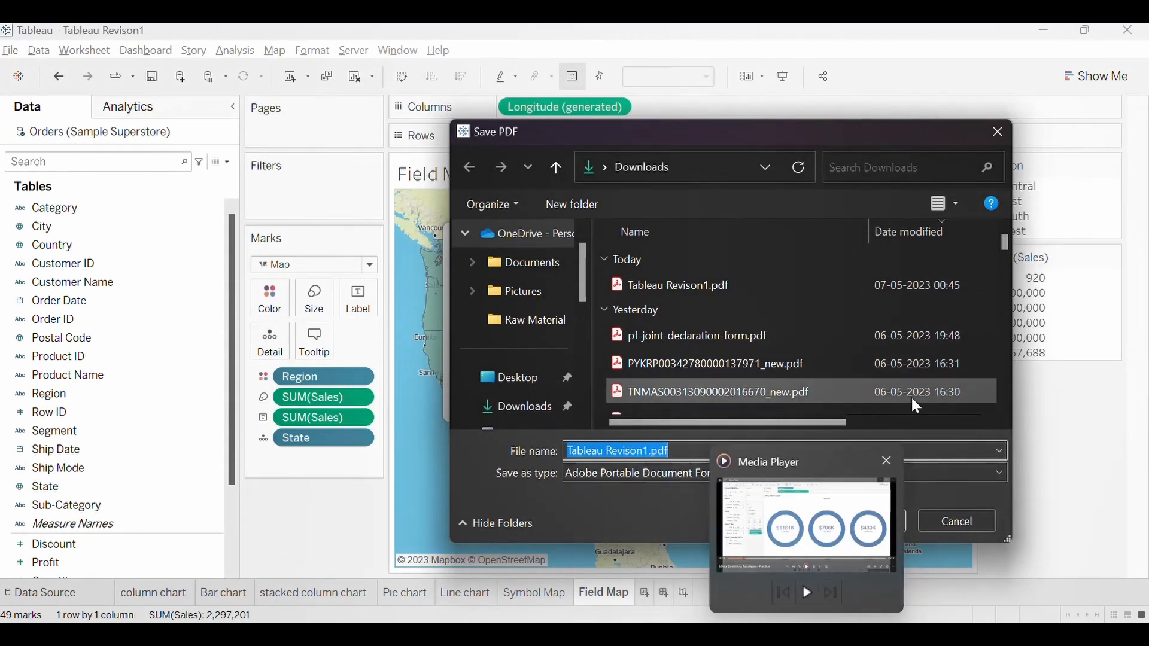
left_click(870, 525)
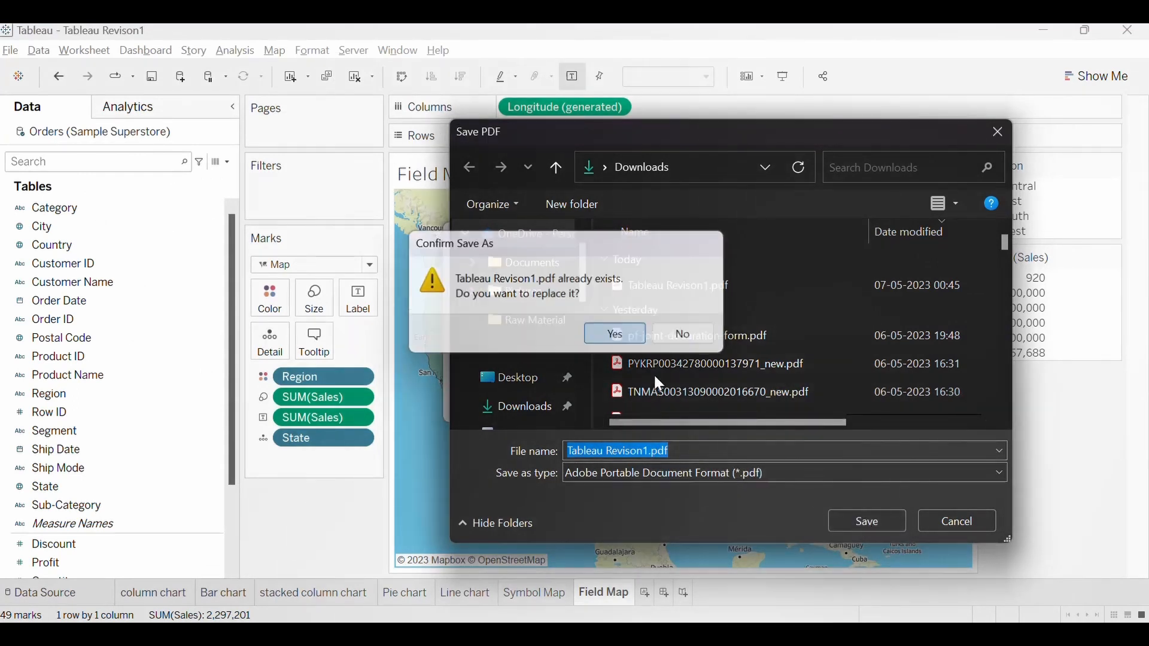
left_click(615, 333)
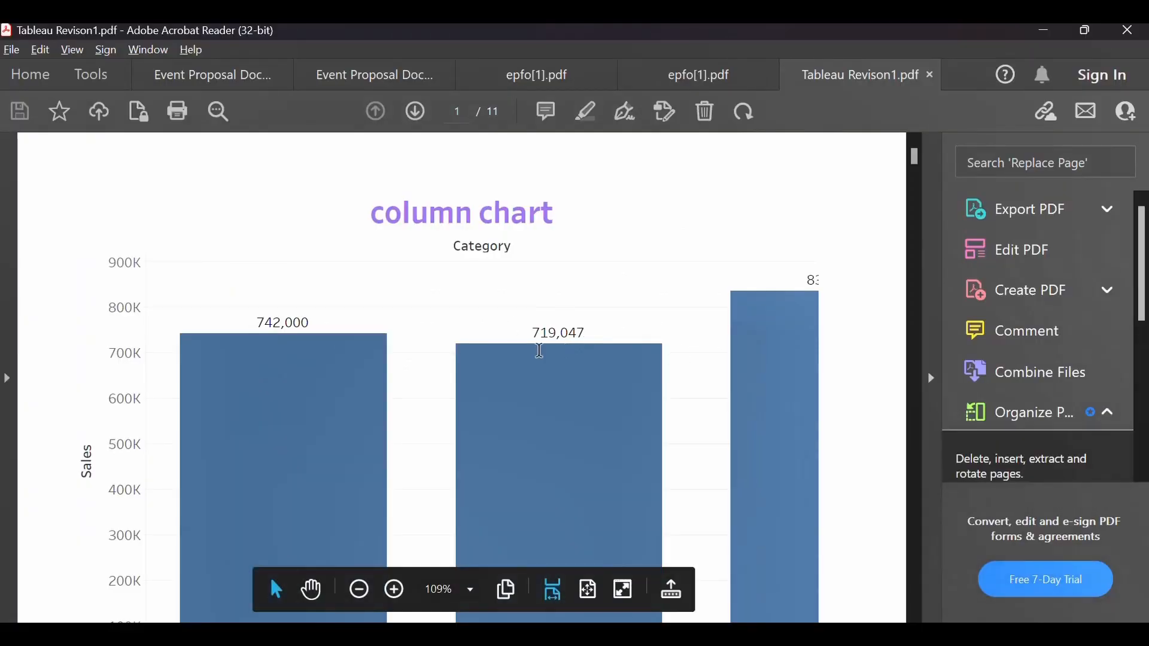
Look through the exported PDF in Adobe Acrobat Reader, examining the column chart page, and return to Tableau.
scroll(418, 418, "down", 10)
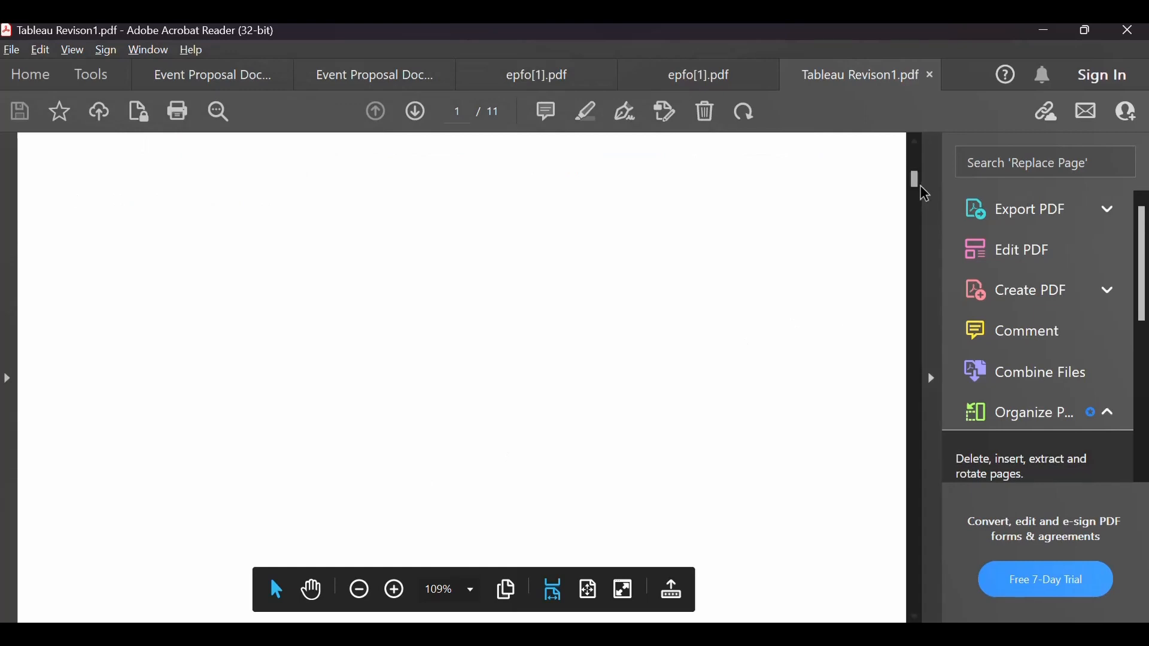
left_click(915, 212)
left_click_drag(915, 211, 904, 169)
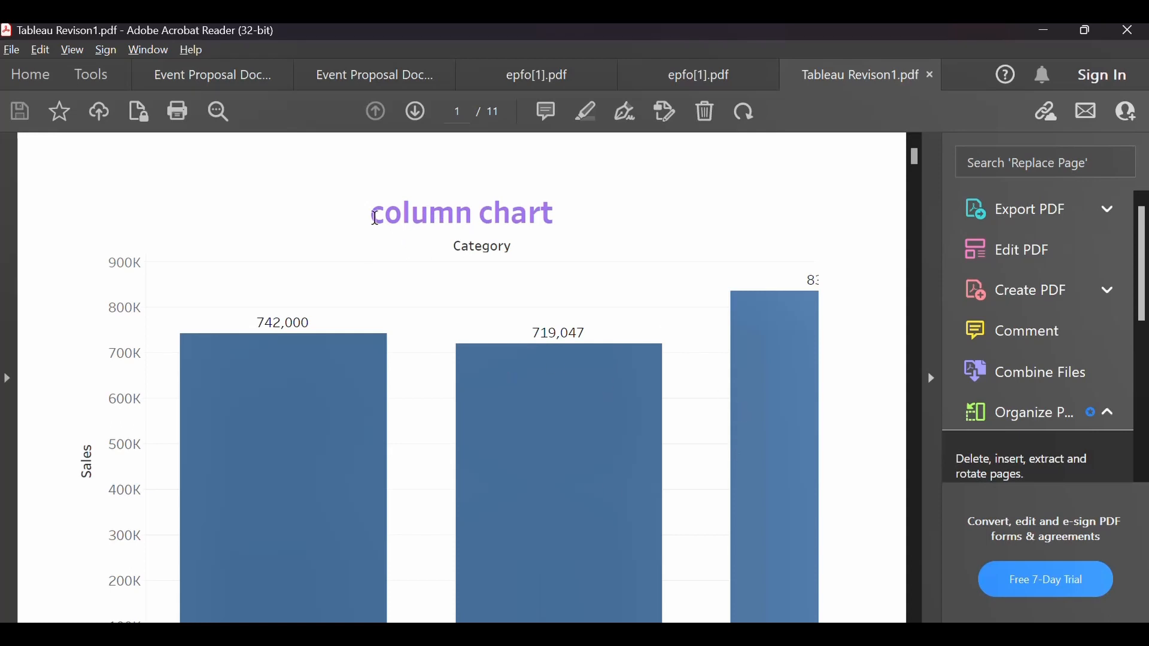
left_click_drag(382, 224, 514, 471)
left_click(833, 387)
scroll(825, 405, "down", 2)
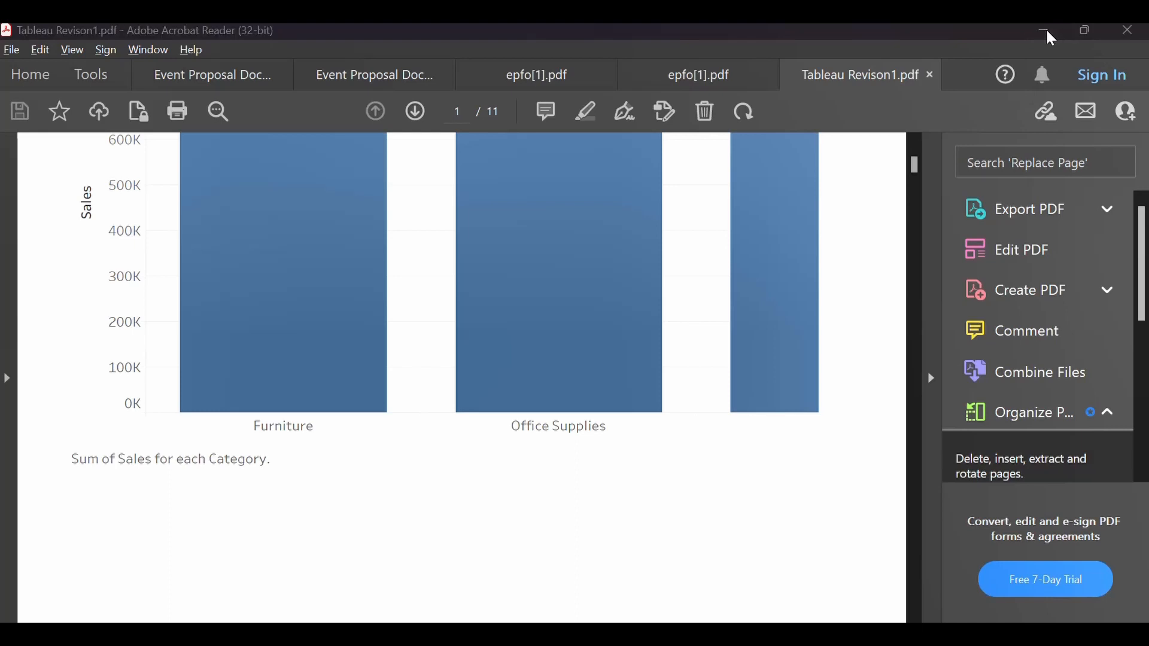
left_click(1047, 35)
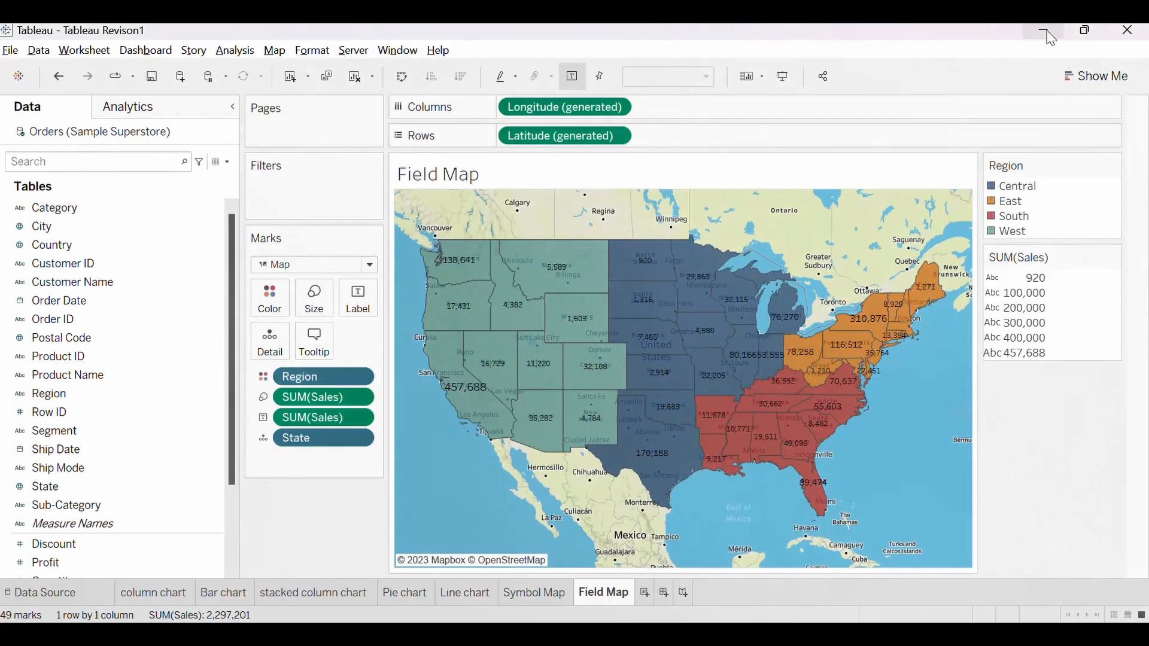
Start a PowerPoint export of the Field Map worksheet, including only this view.
left_click(6, 53)
left_click(26, 54)
left_click(11, 51)
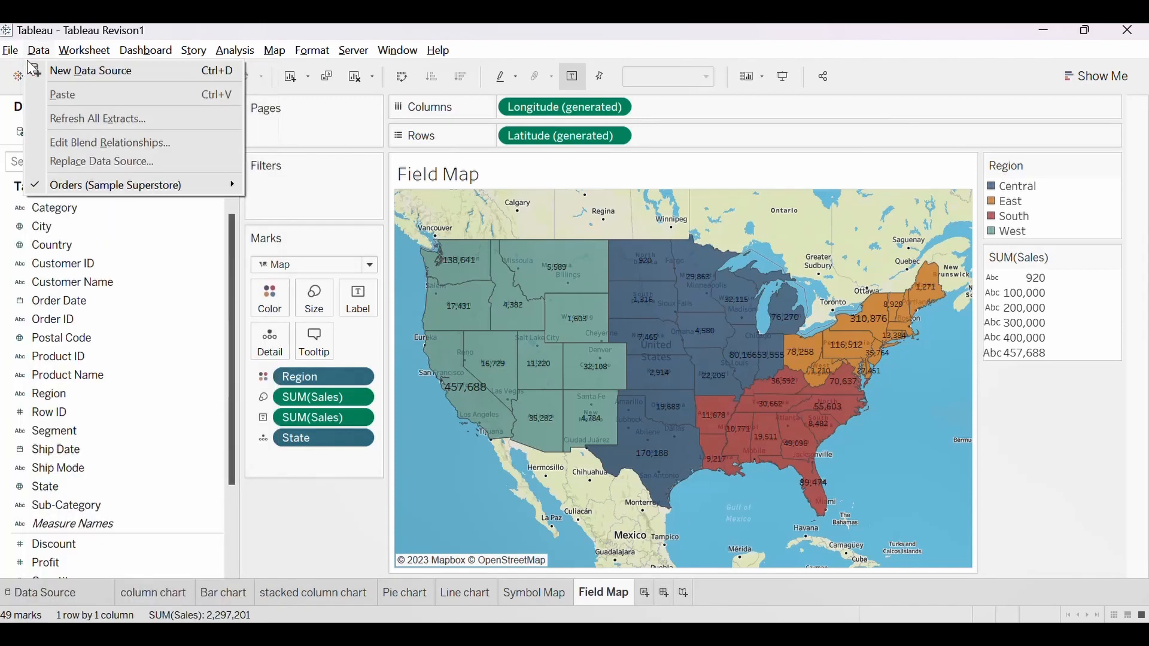
left_click(18, 61)
left_click(16, 57)
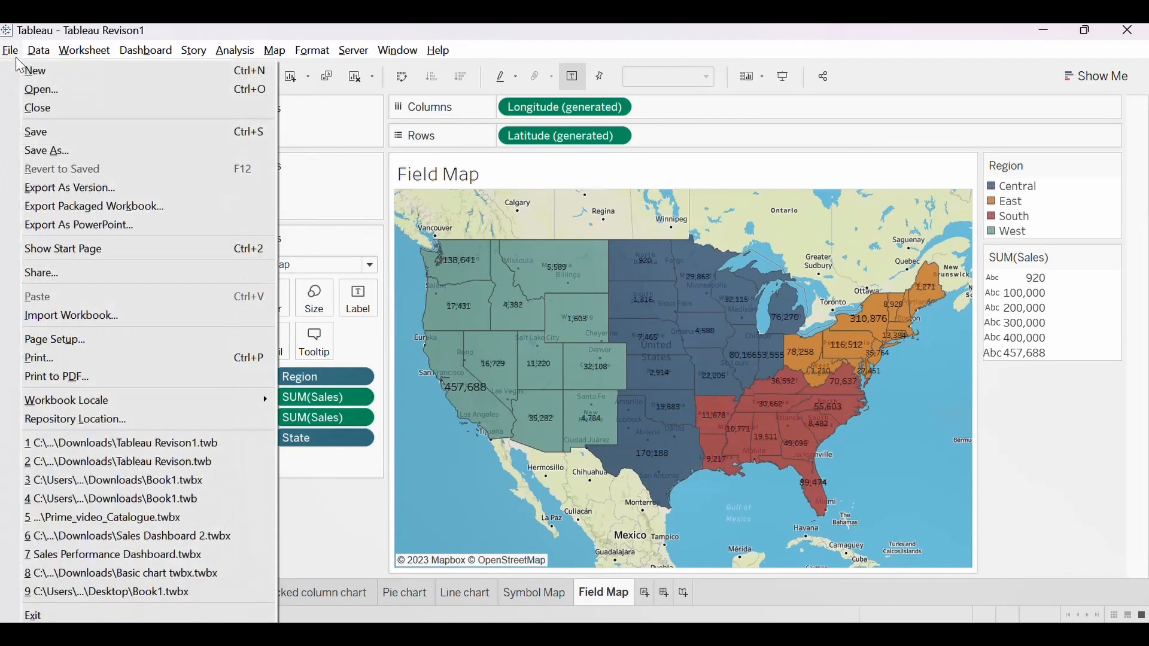
left_click(8, 56)
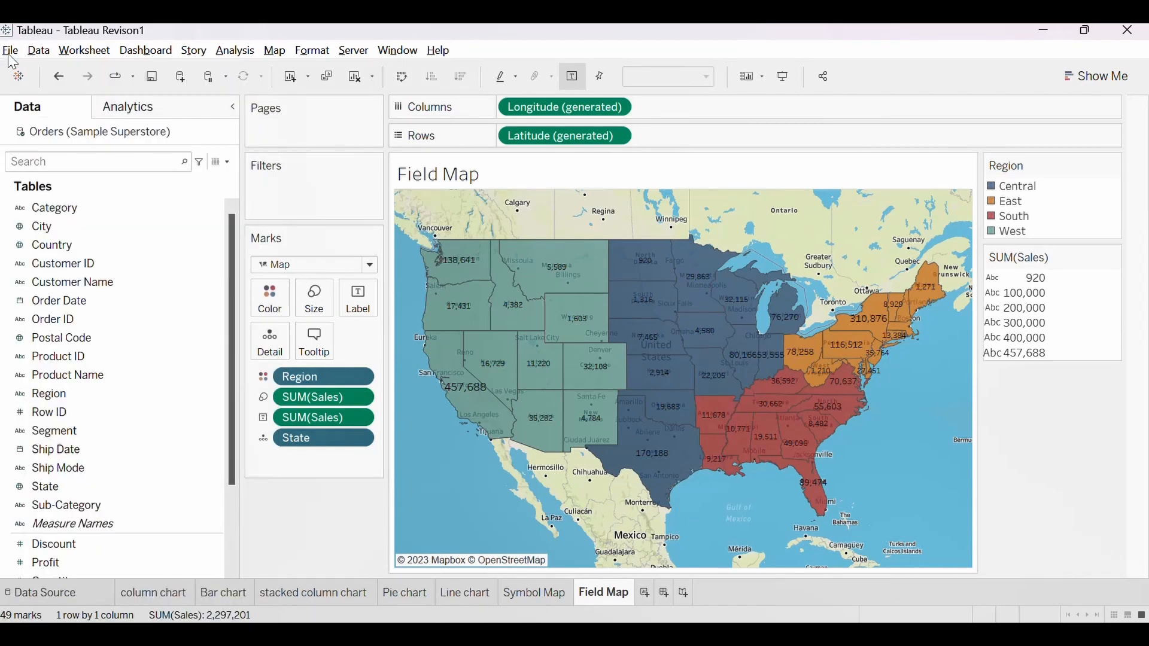
left_click(11, 55)
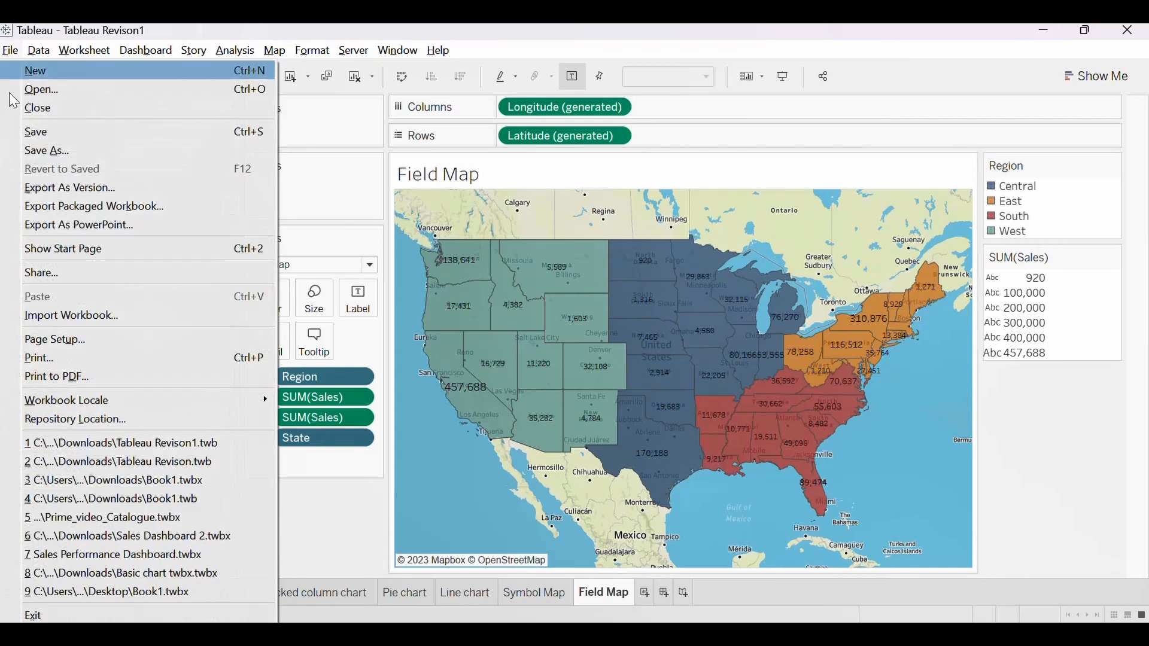
left_click(78, 230)
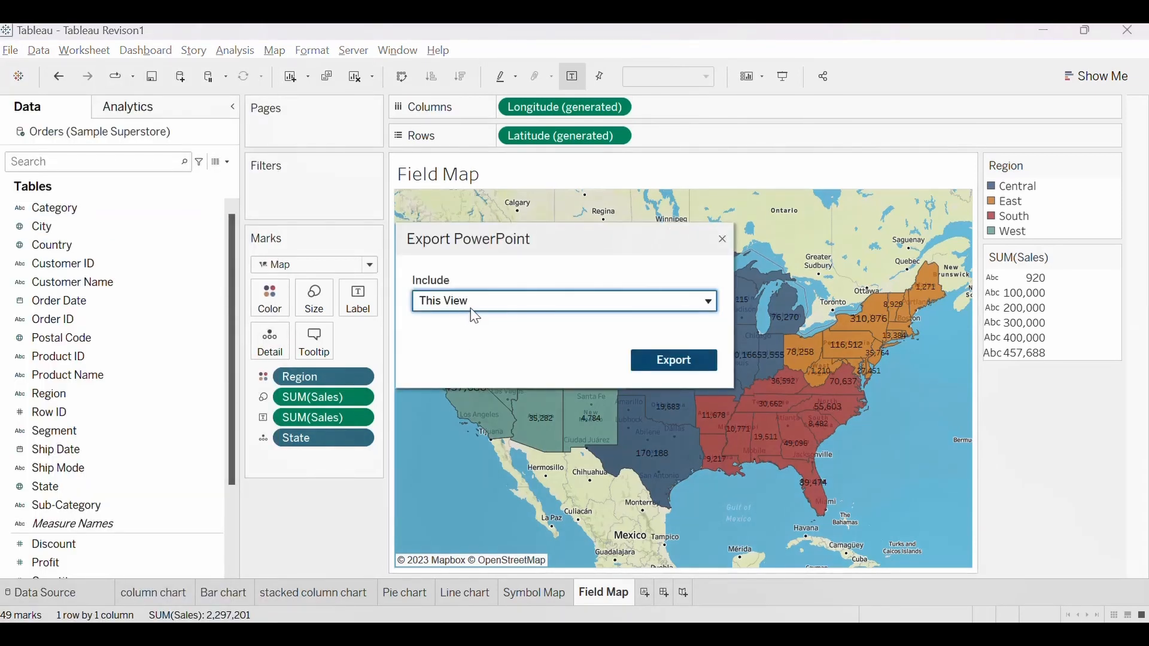
left_click(502, 312)
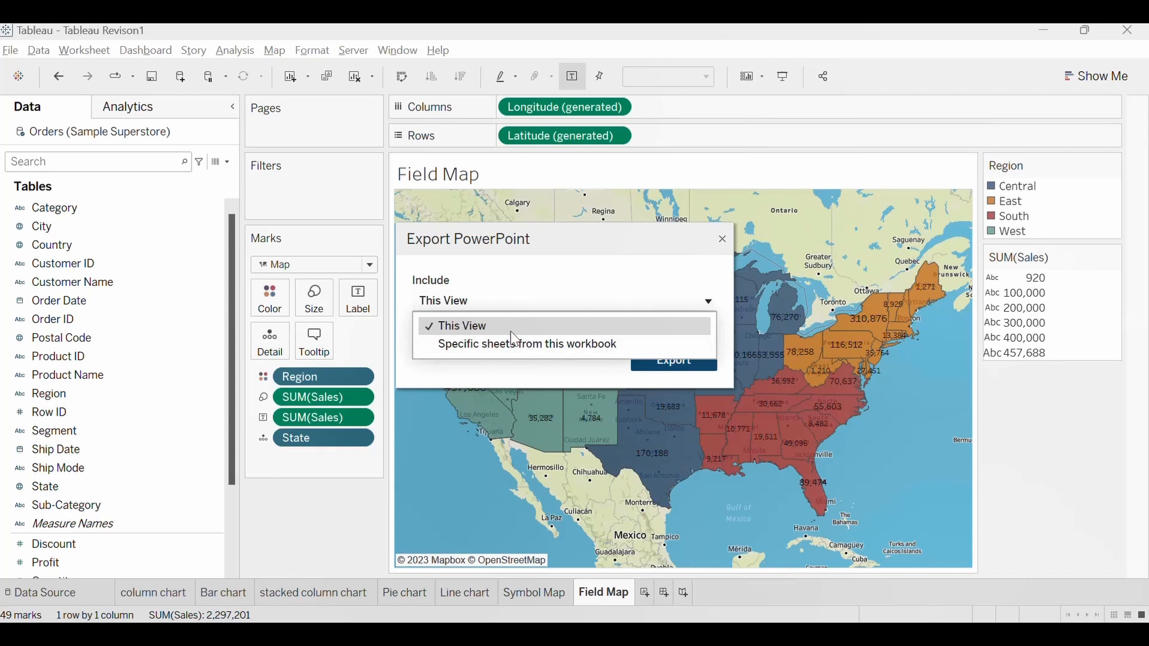
left_click(509, 347)
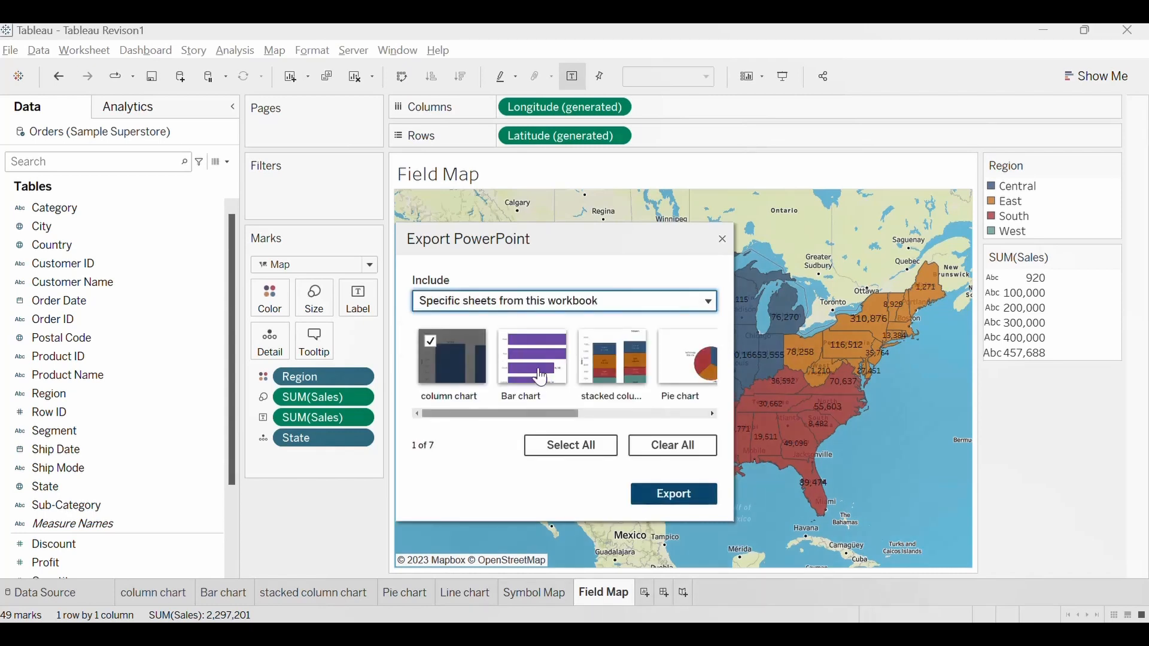
left_click(550, 315)
left_click(534, 325)
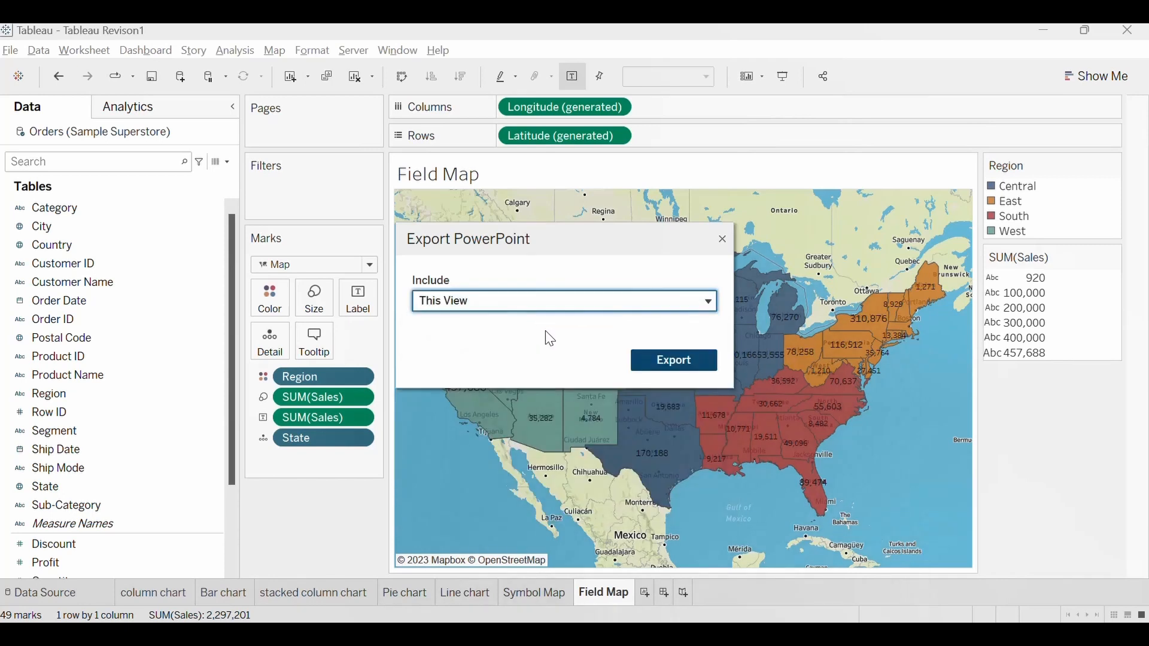
Export the presentation to Downloads with the file name "Tableau Revison 121.pptx".
left_click(664, 362)
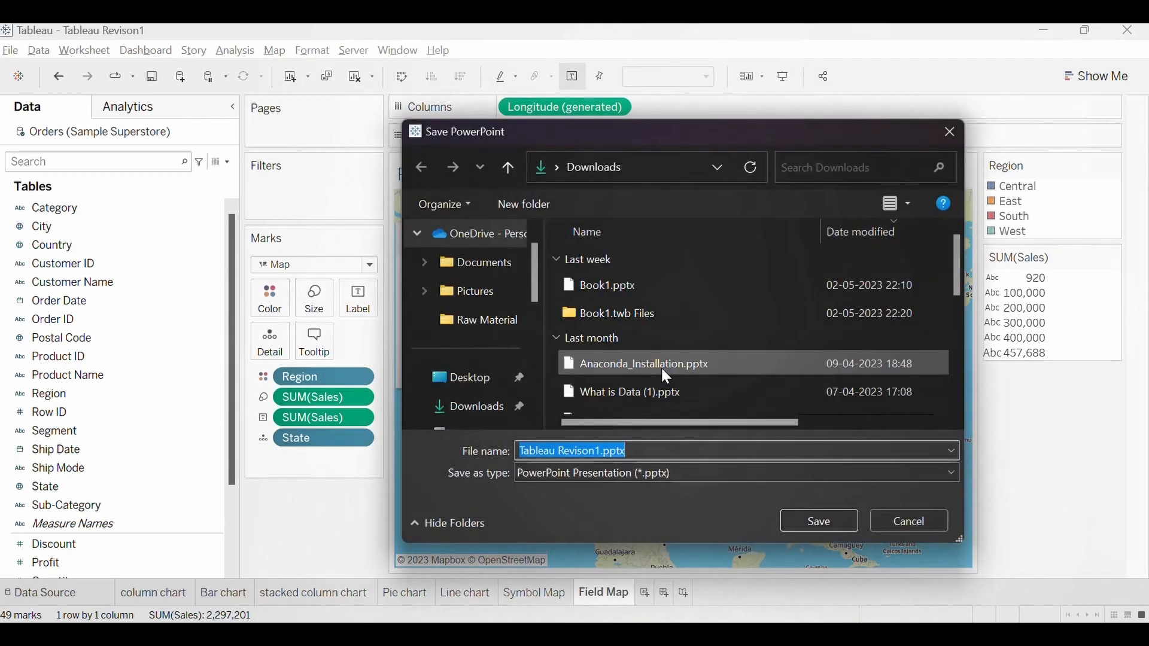
left_click(606, 453)
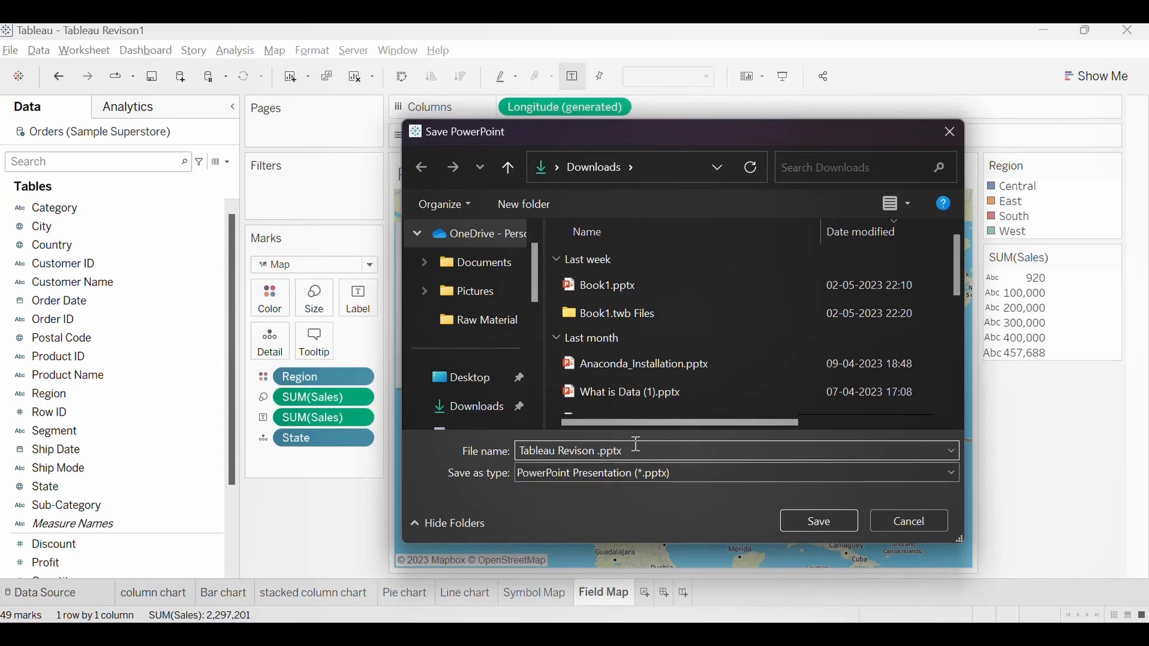
left_click(795, 525)
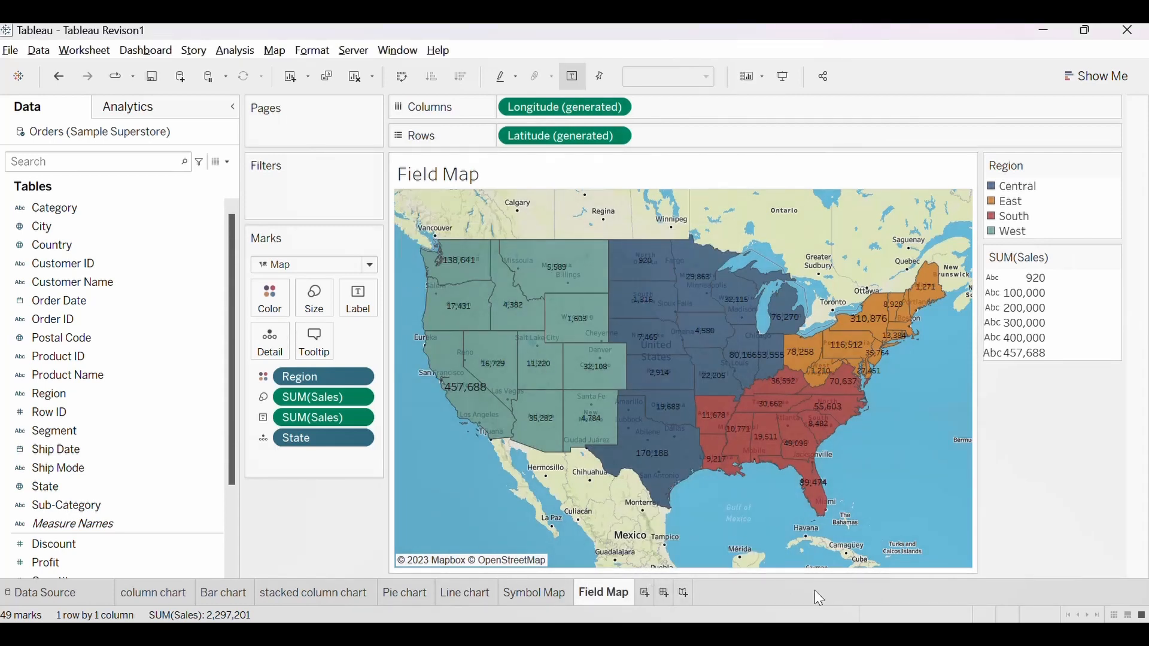
Switch to File Explorer and reload the Downloads folder to find the exported presentation.
mouse_move(857, 622)
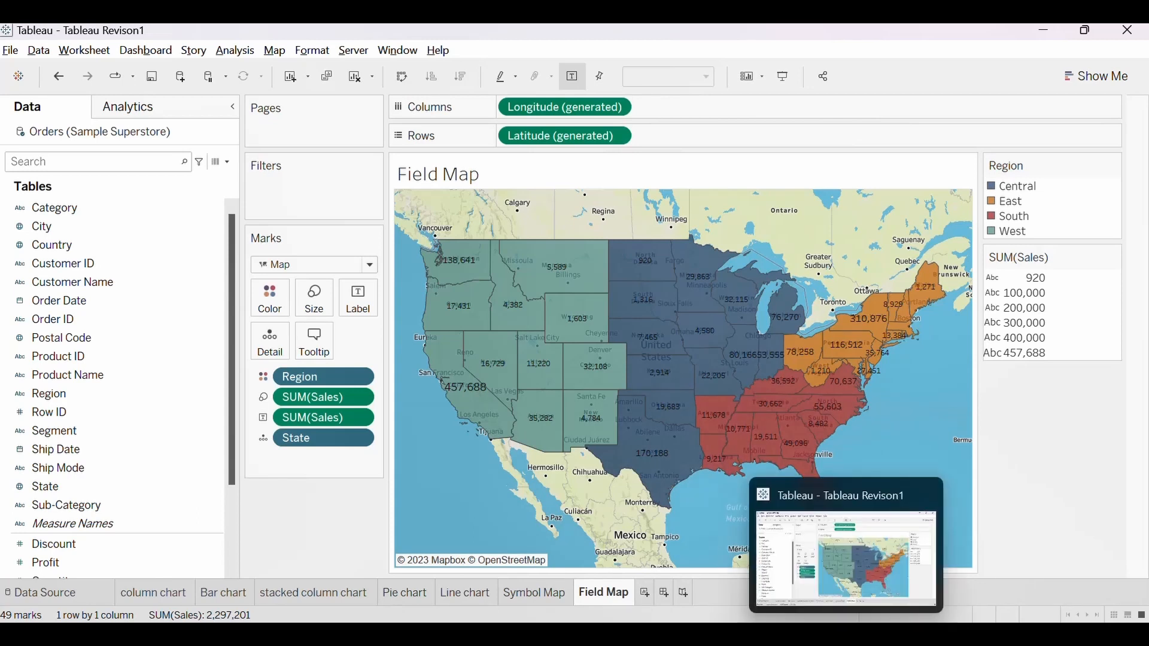
key("super")
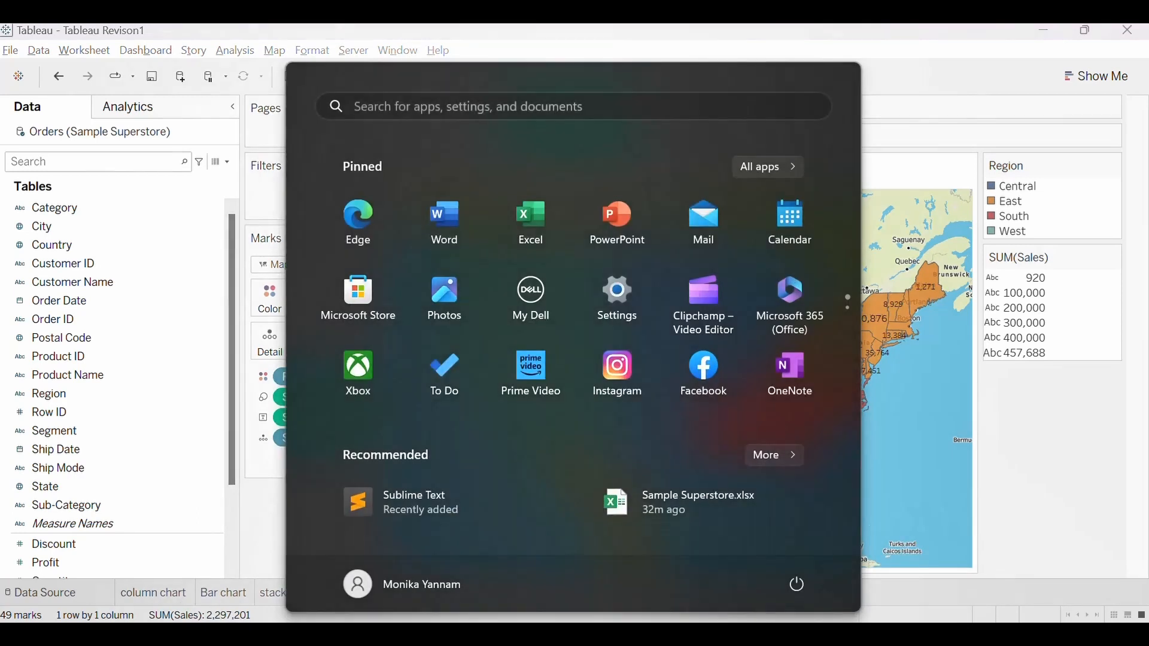
left_click(770, 634)
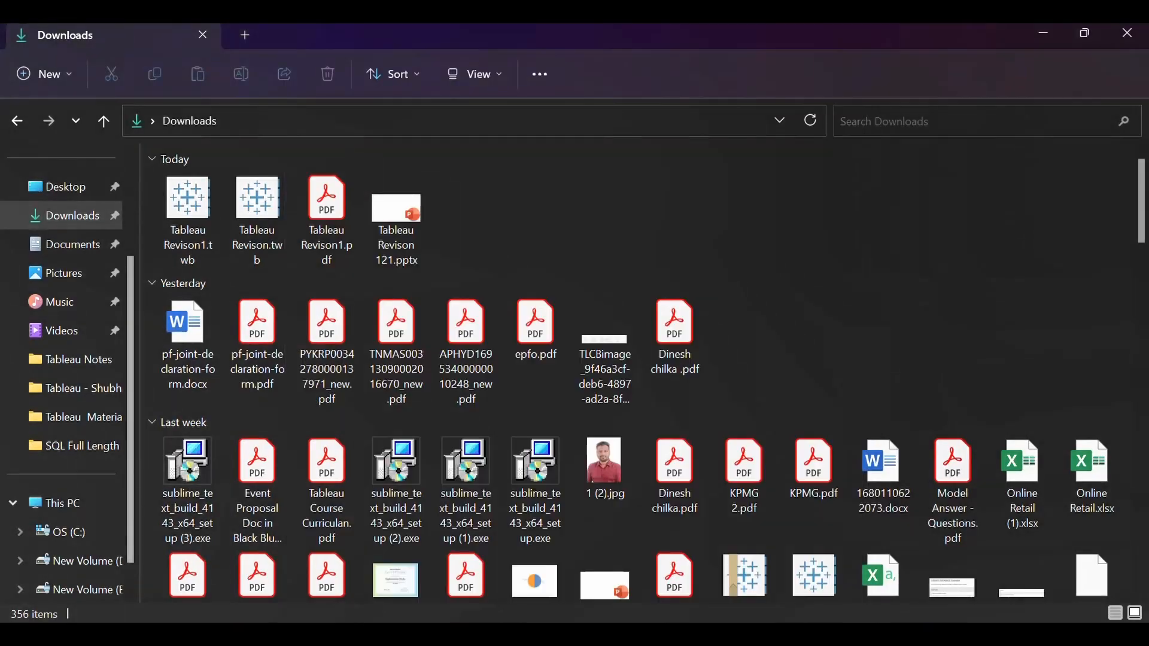
scroll(80, 242, "up", 1)
left_click(71, 215)
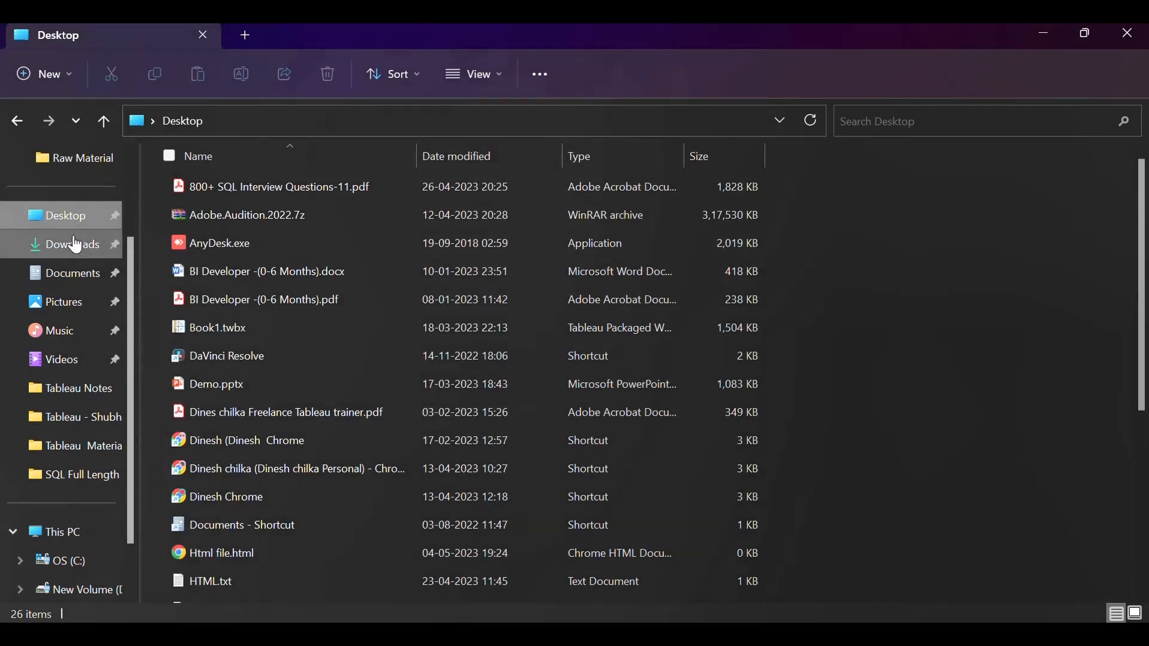
left_click(77, 244)
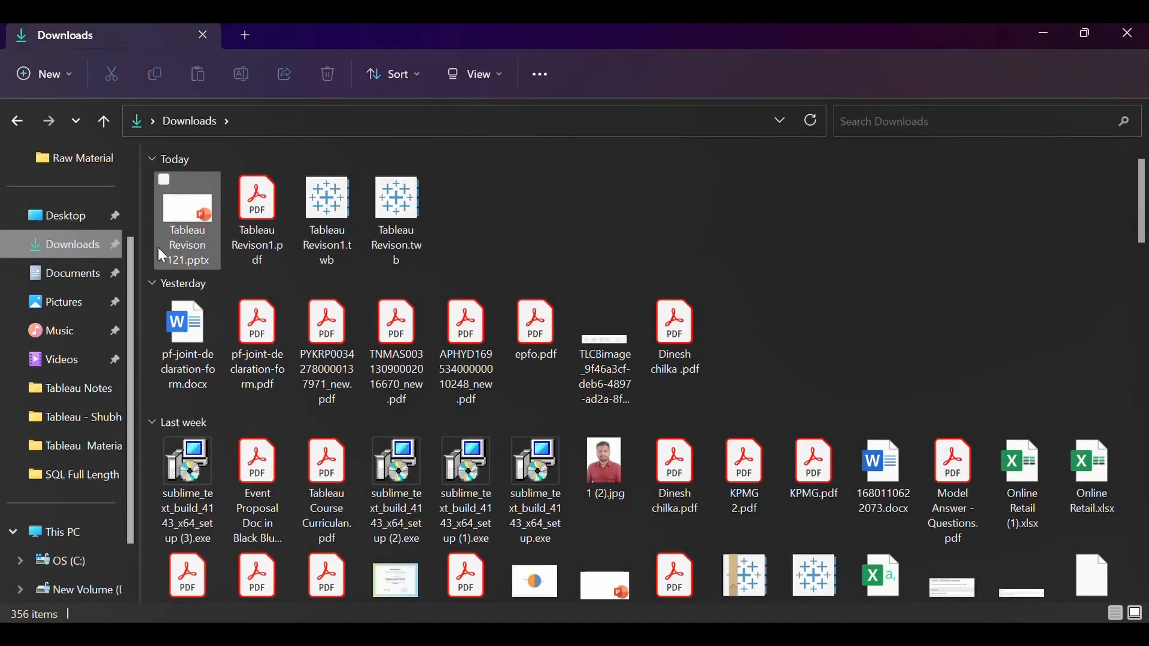
Open "Tableau Revison 121.pptx" in PowerPoint, examine the Field Map slide, and return to Tableau.
double_click(188, 238)
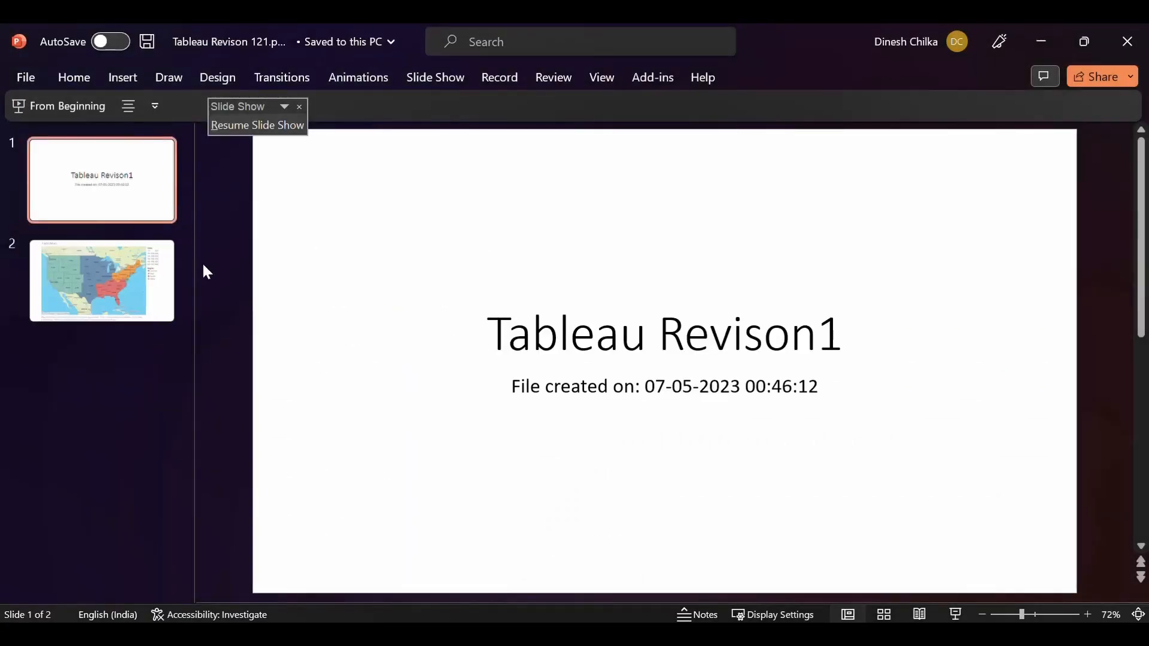
left_click(133, 287)
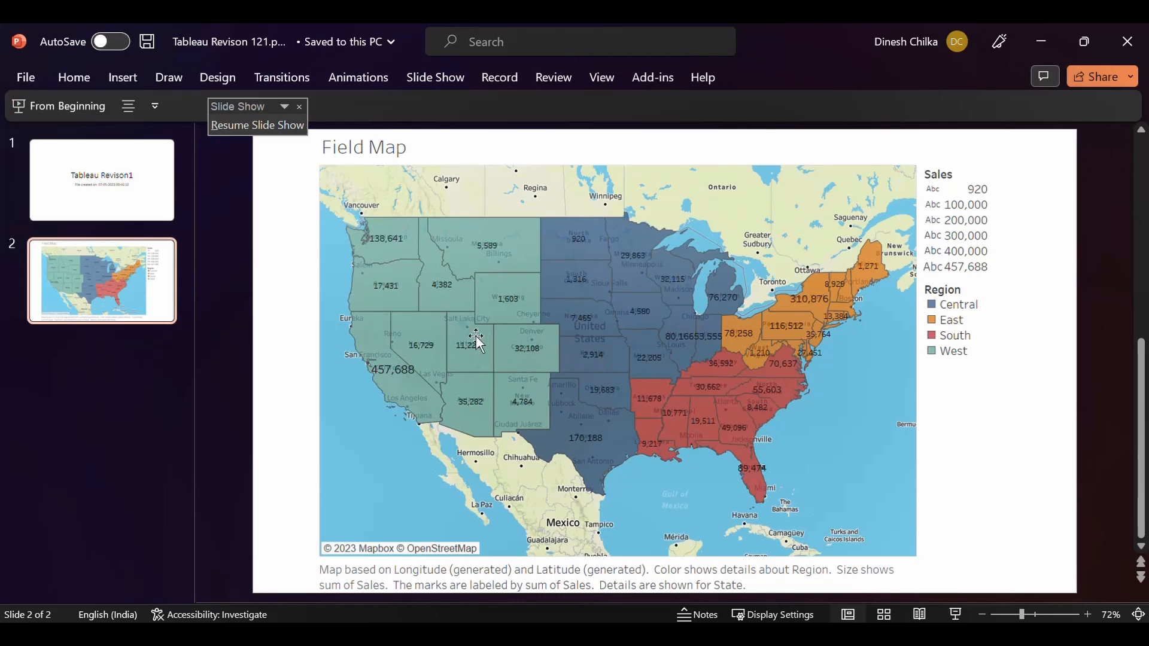
key("alt+Tab")
key("alt+Tab")
key("alt+Tab")
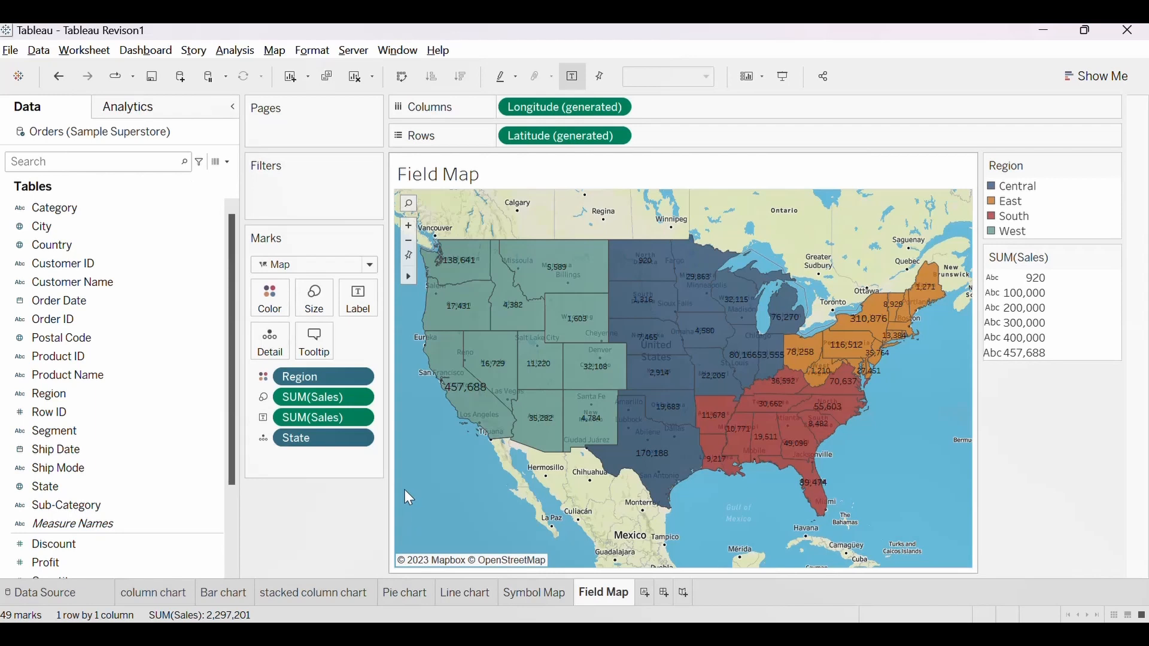
Set up a PowerPoint export of specific sheets from this workbook, including all seven sheets from column chart to Field Map.
left_click(12, 54)
left_click(47, 151)
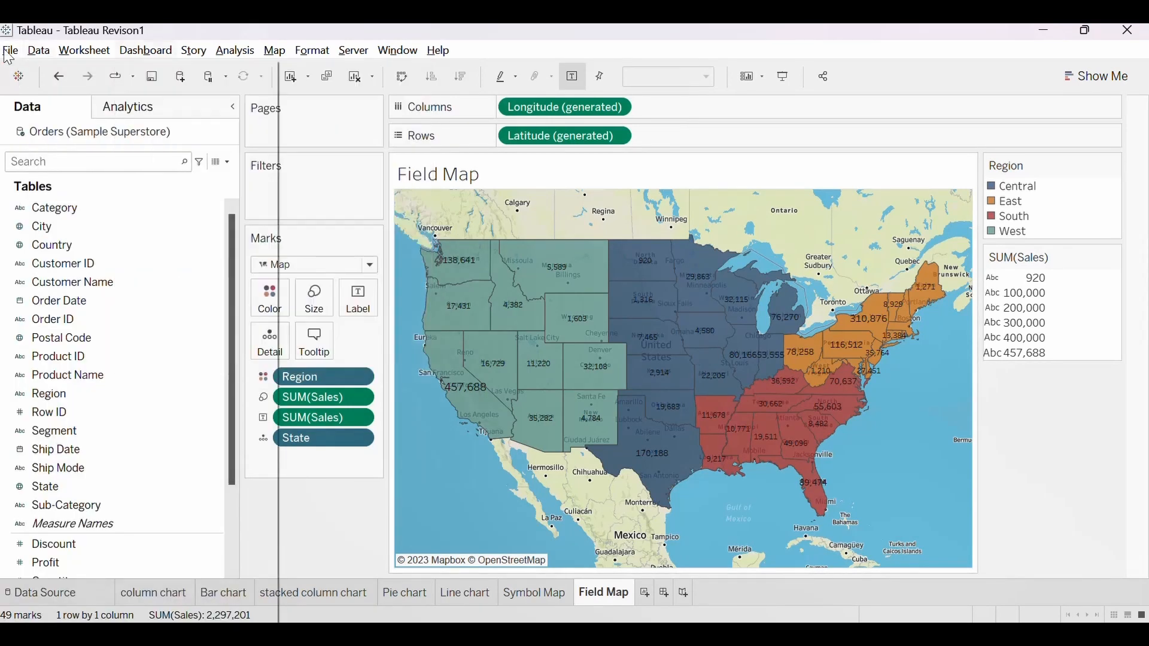
left_click(10, 52)
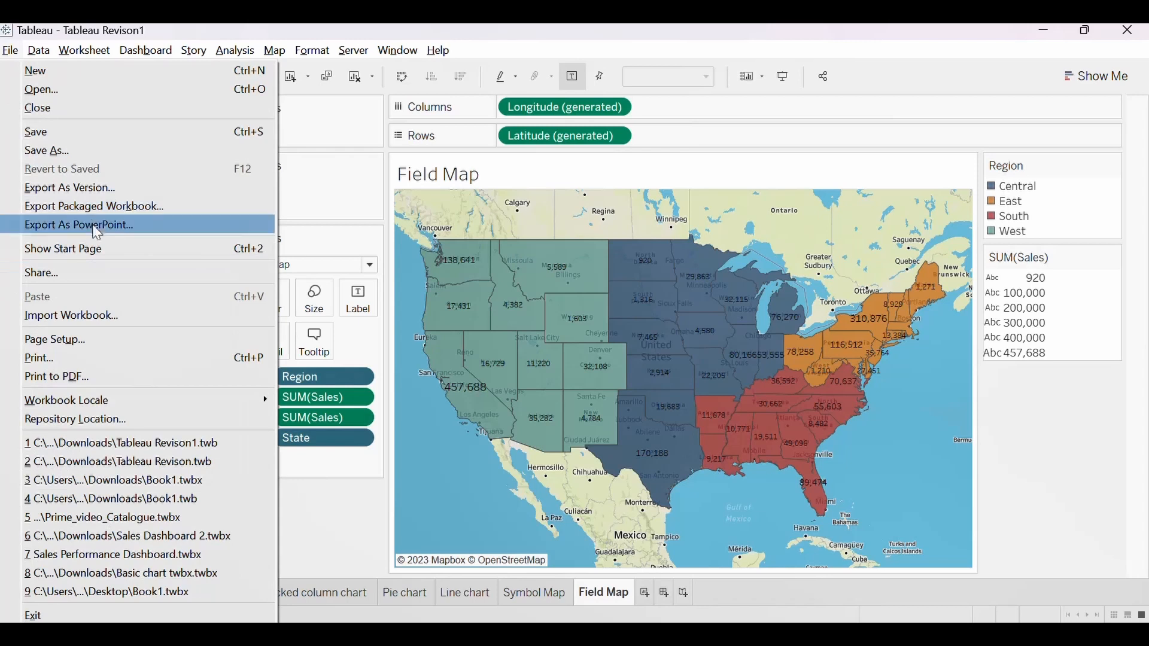
key("Escape")
left_click(569, 305)
left_click(526, 350)
left_click(538, 377)
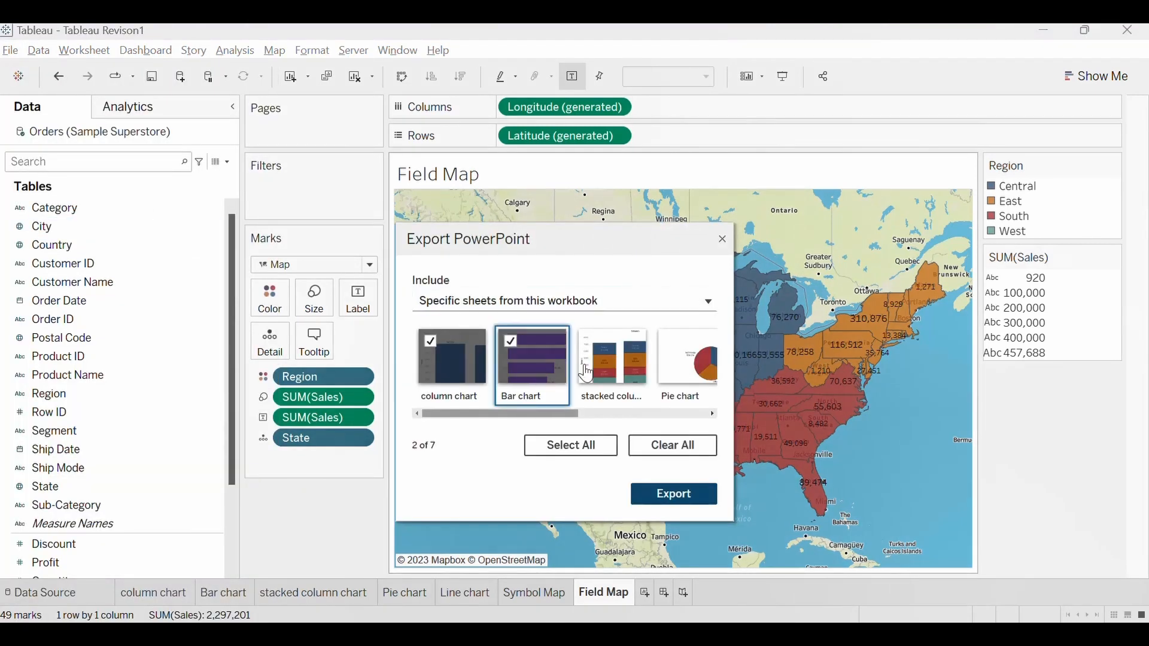
left_click(605, 368)
left_click(679, 377)
left_click_drag(574, 414, 643, 413)
left_click(581, 366)
left_click(659, 362)
left_click(679, 359)
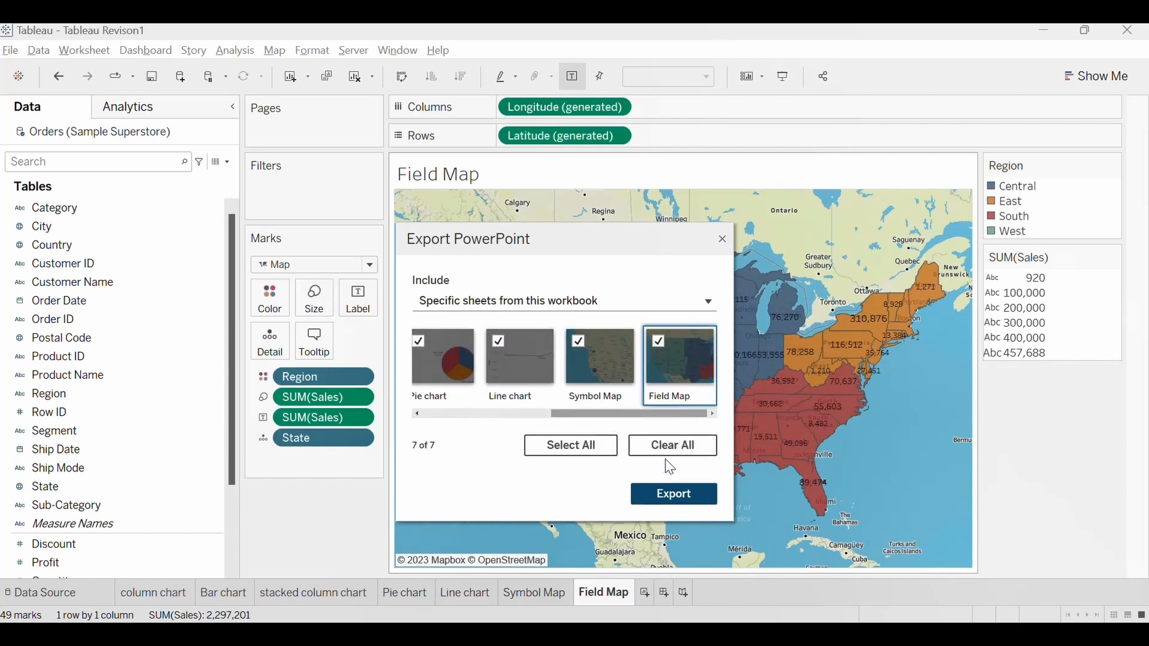
Export the selected sheets to Downloads as "Tableau Revison100.pptx".
left_click(672, 496)
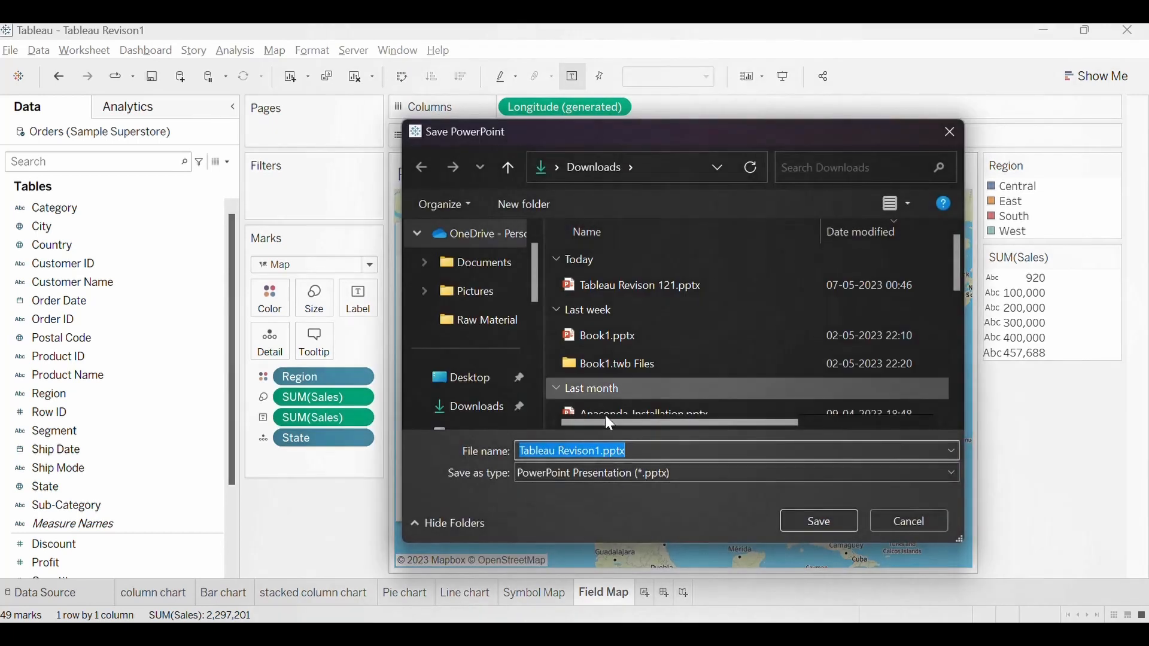
left_click(601, 450)
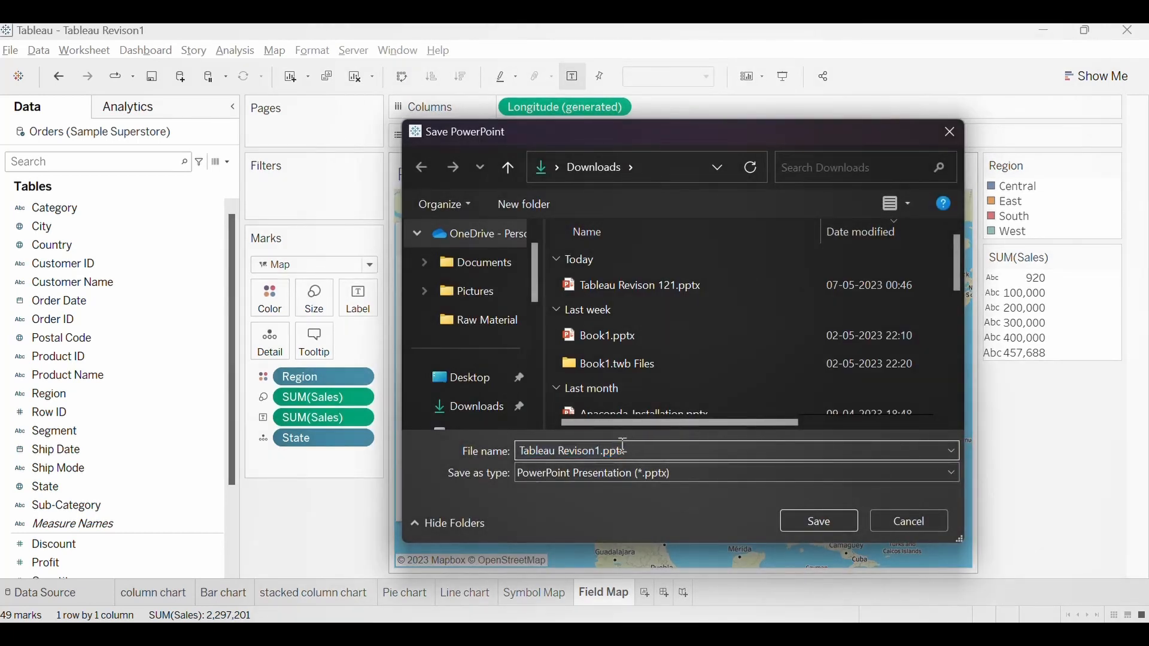
left_click(820, 522)
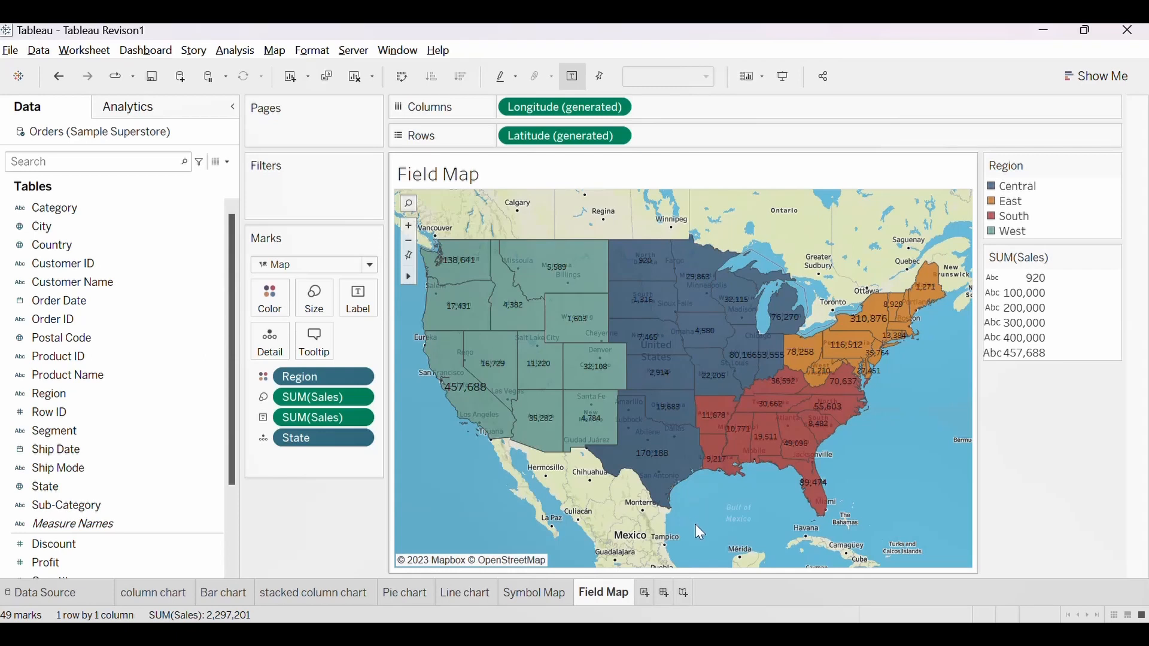
Open "Tableau Revison100.pptx" from the Downloads folder in File Explorer and look through its chart slides in PowerPoint.
key("alt+Tab")
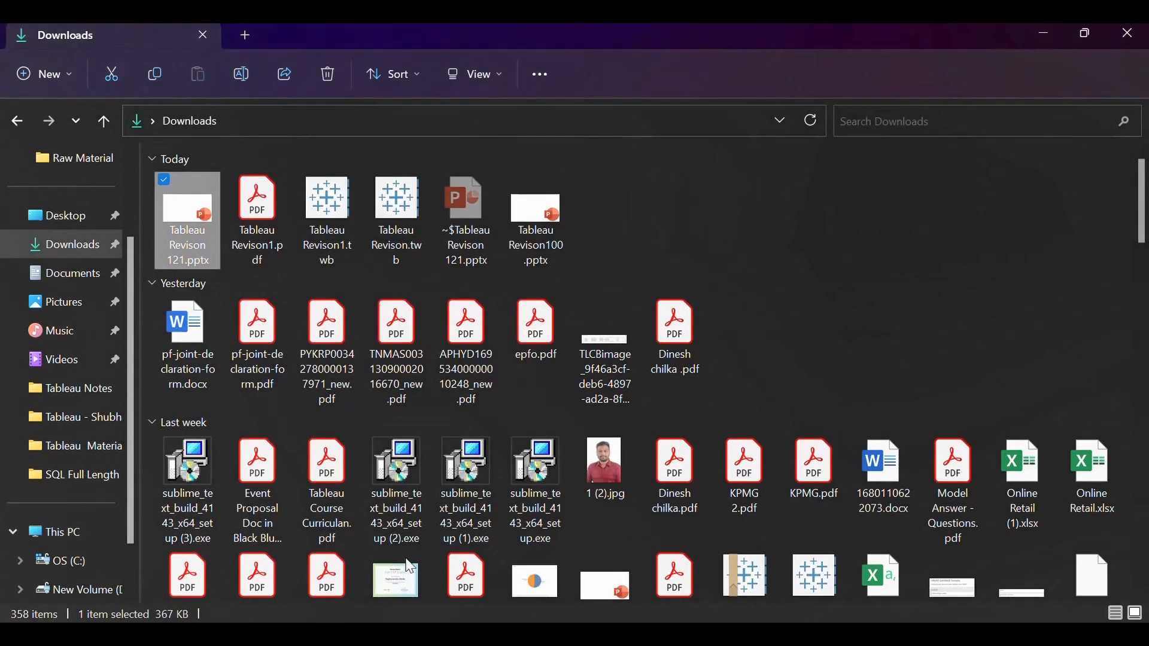
left_click(807, 125)
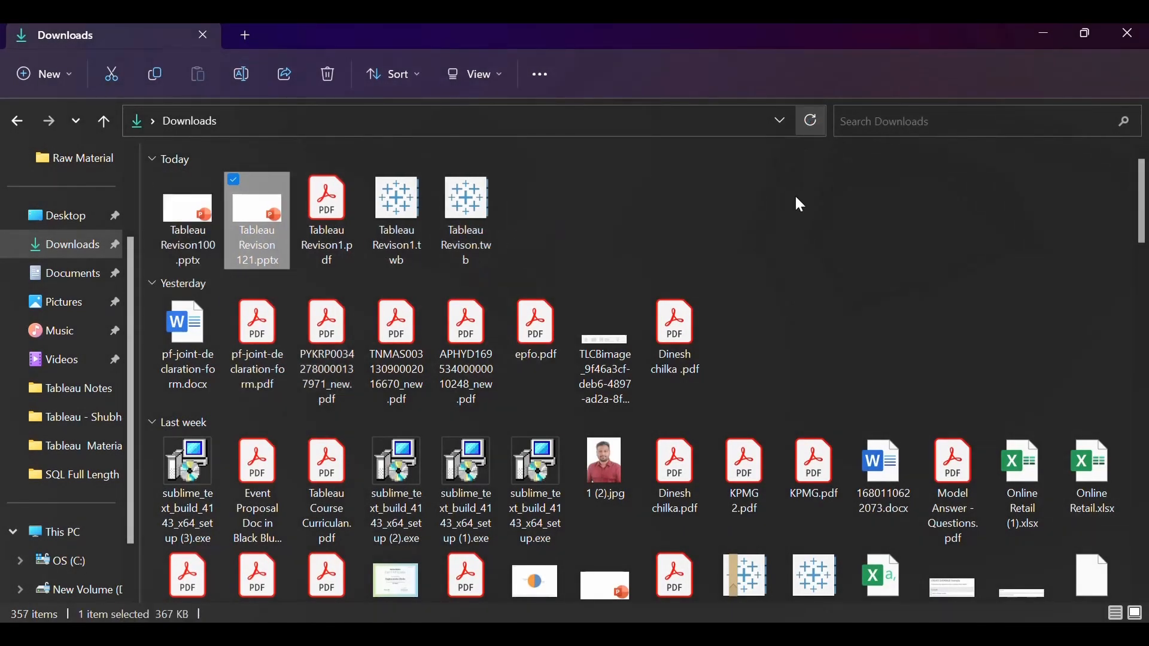
double_click(204, 242)
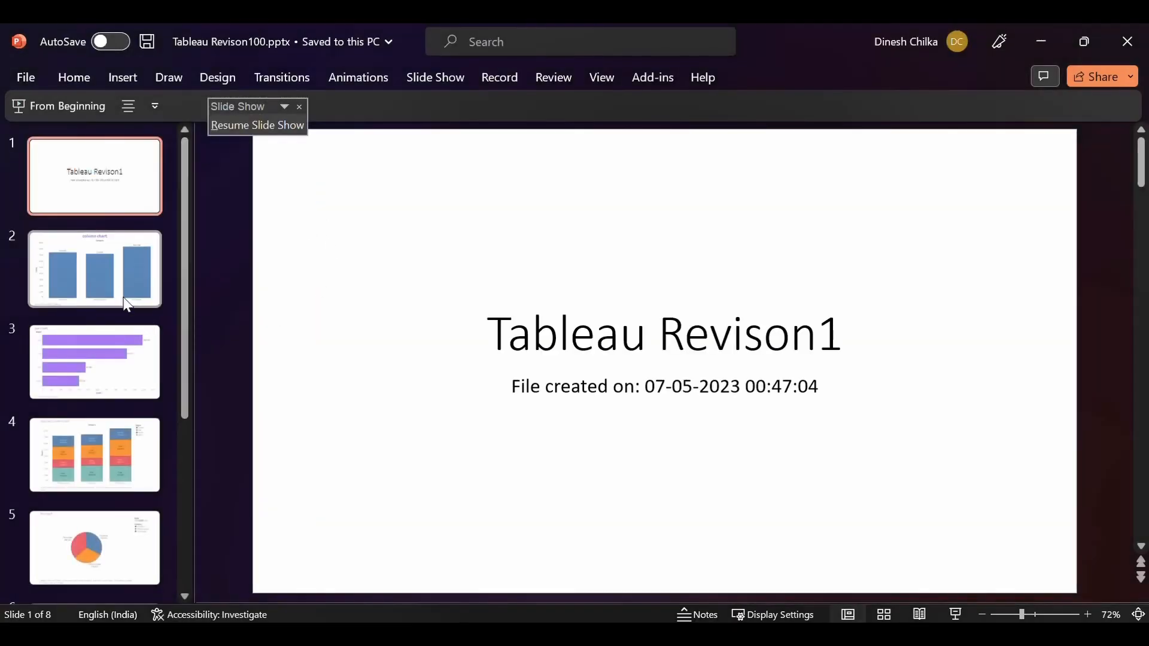
left_click(126, 293)
key("Down")
key("Down")
key("Down")
key("Down")
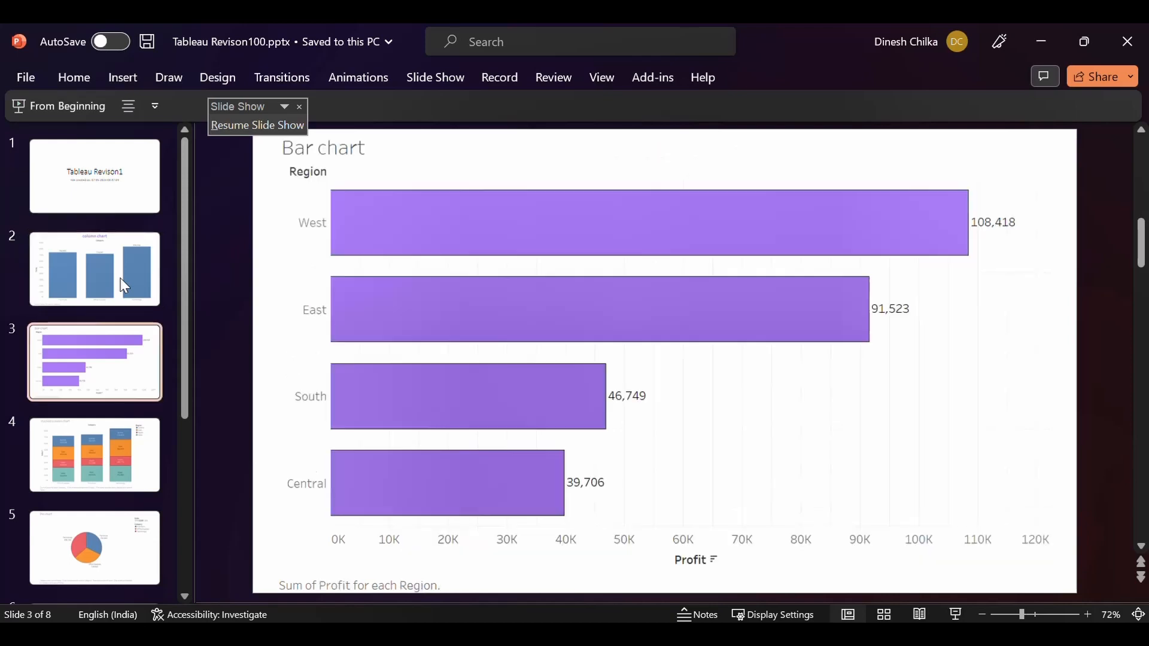
key("Down")
key("Down")
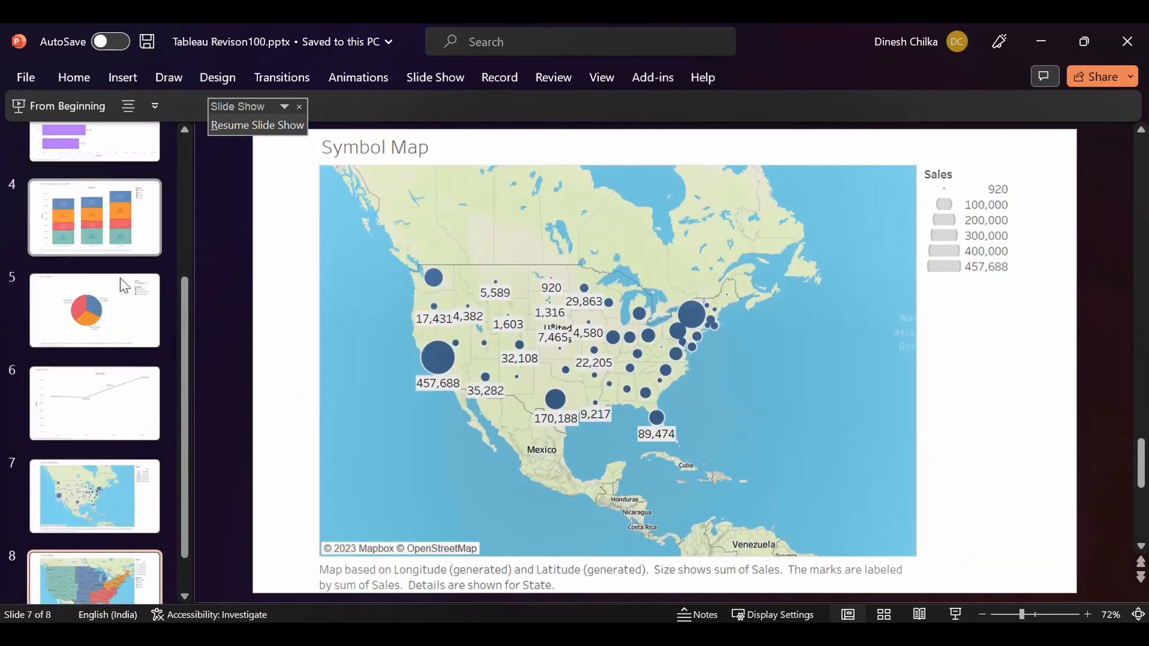
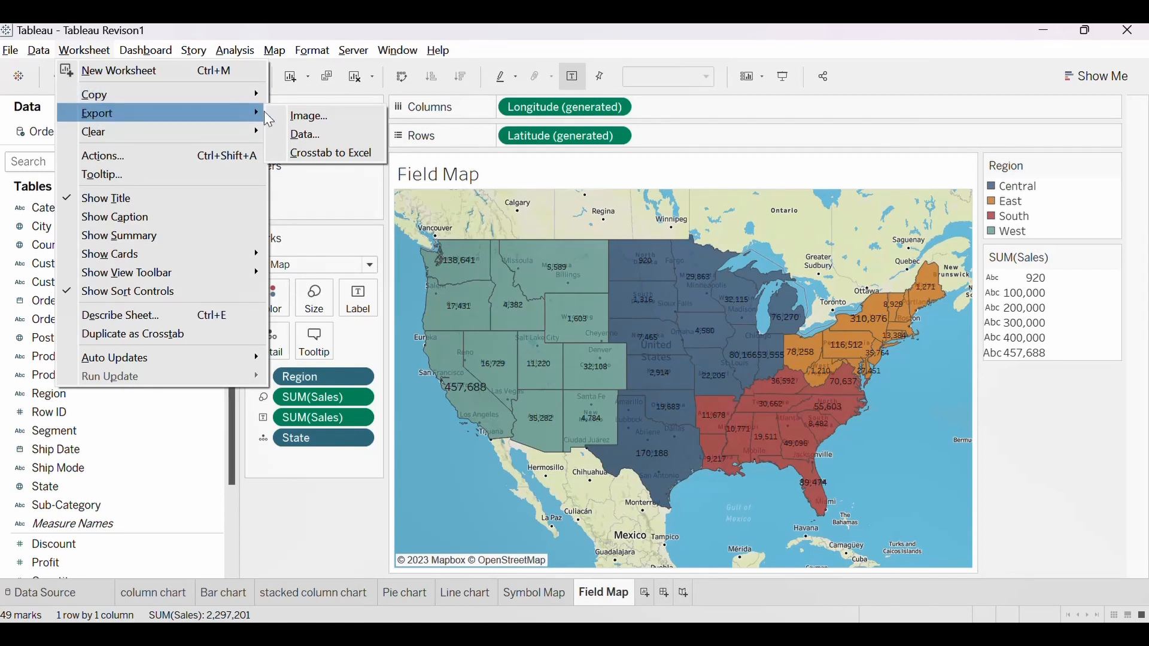
Export the Field Map worksheet as an image without the caption, saving it in Downloads as "Field Map.png".
left_click(305, 117)
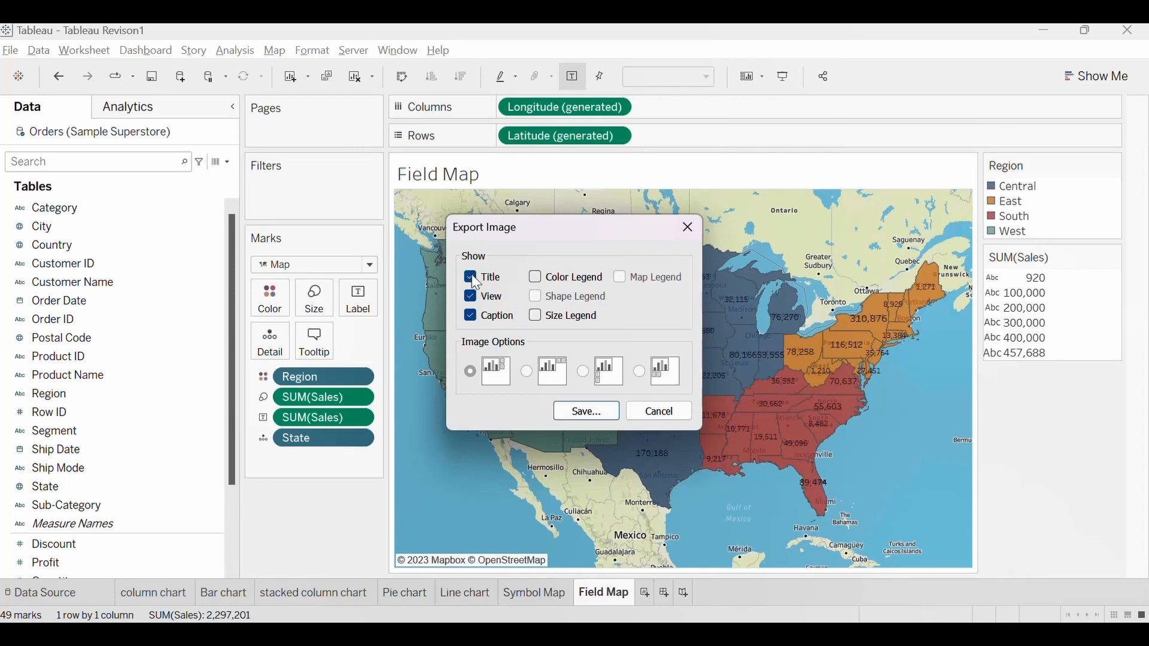
left_click(471, 317)
left_click(586, 413)
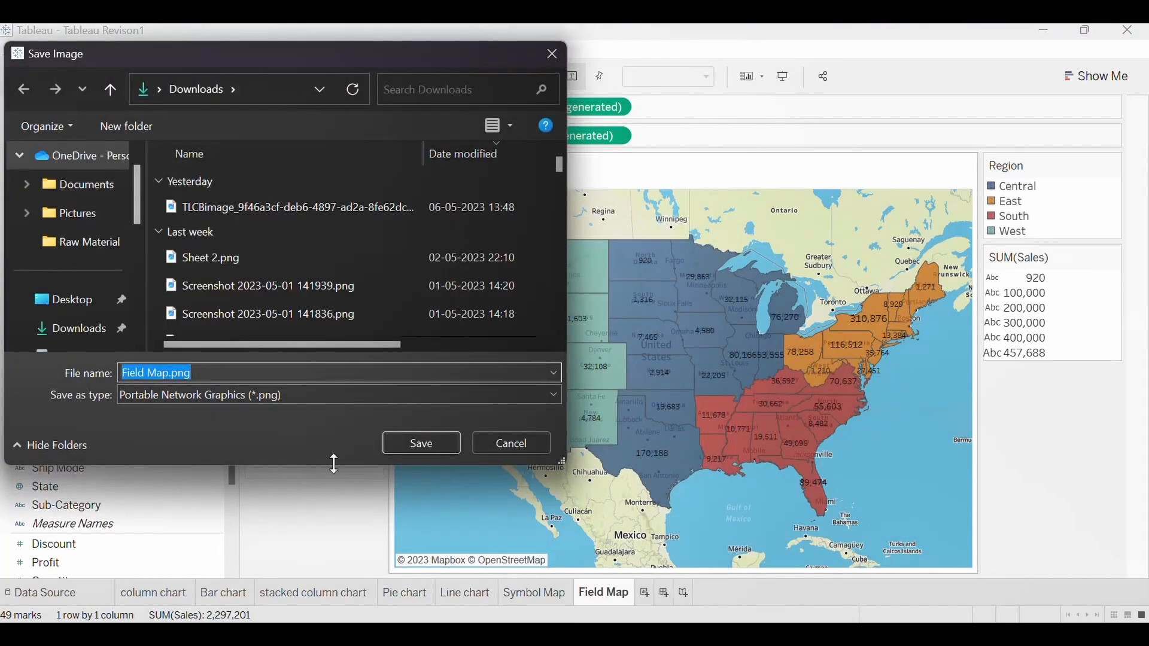
left_click(83, 329)
left_click(408, 443)
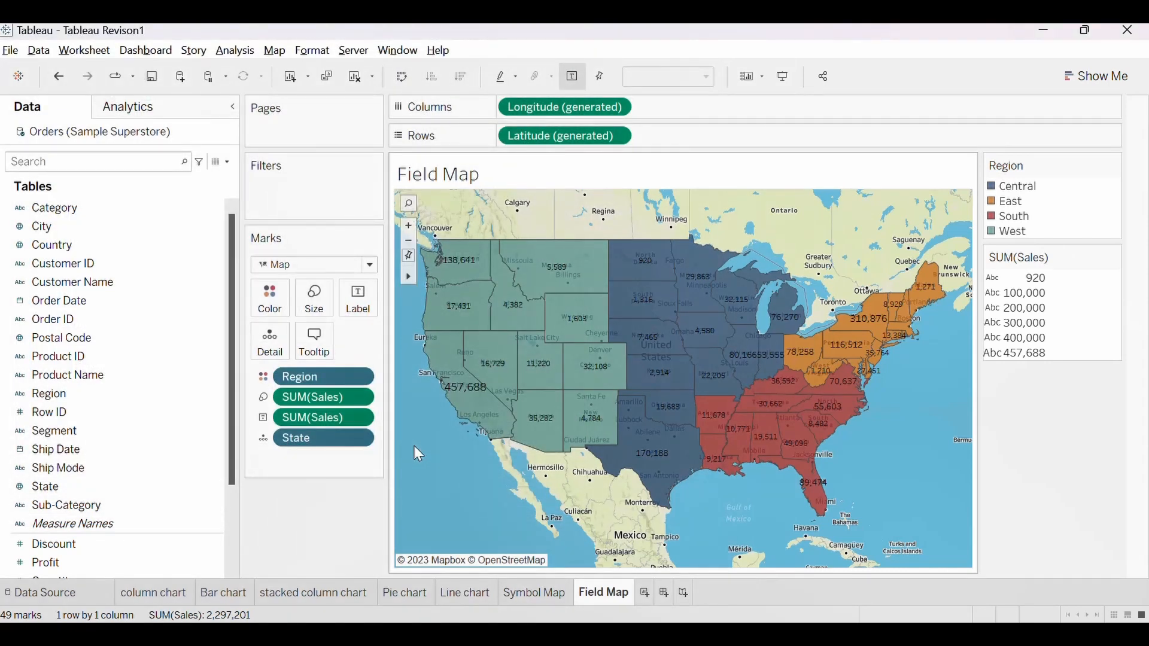
Refresh the Downloads folder in File Explorer and open "Field Map.png" to check the exported image.
left_click(768, 634)
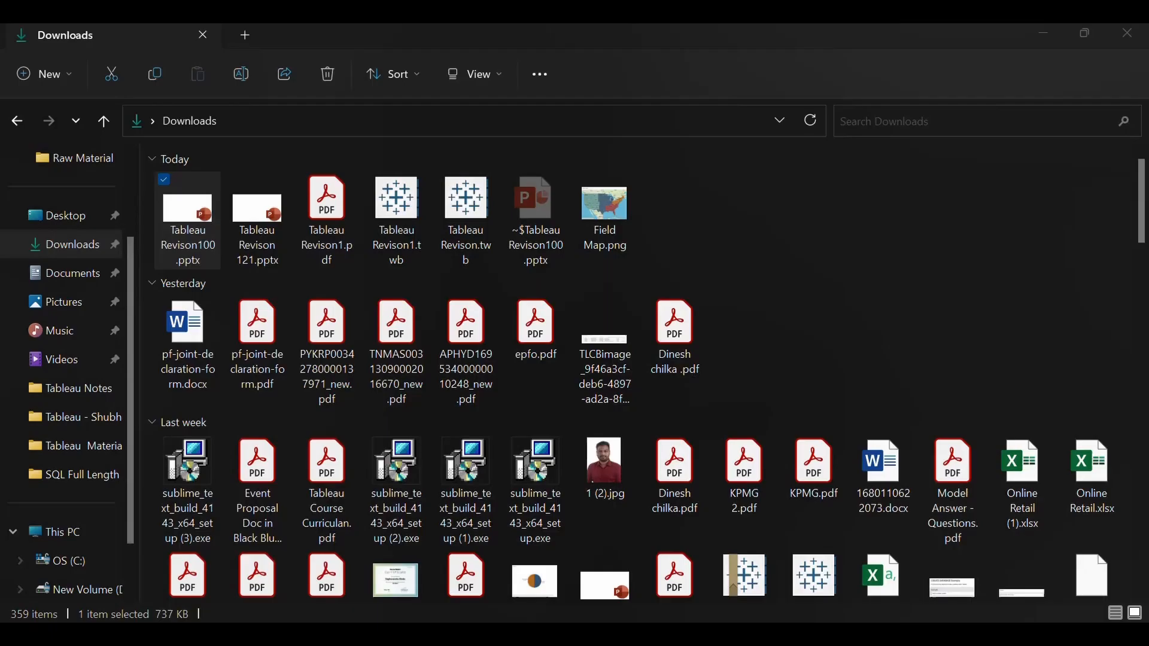
left_click(814, 122)
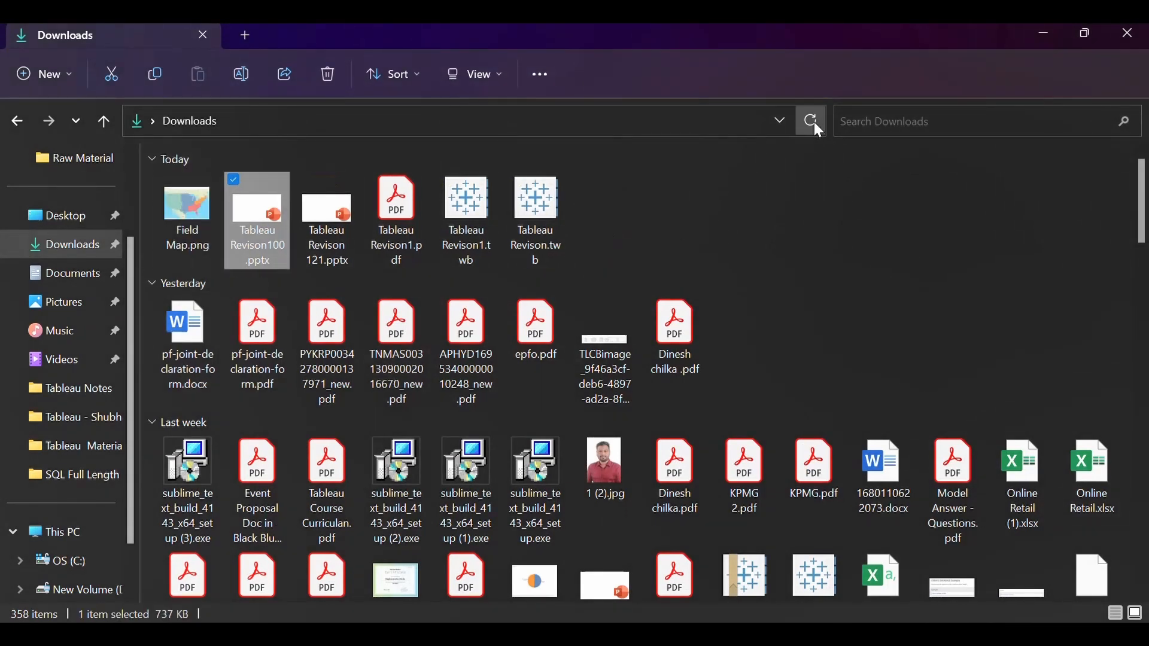
double_click(188, 233)
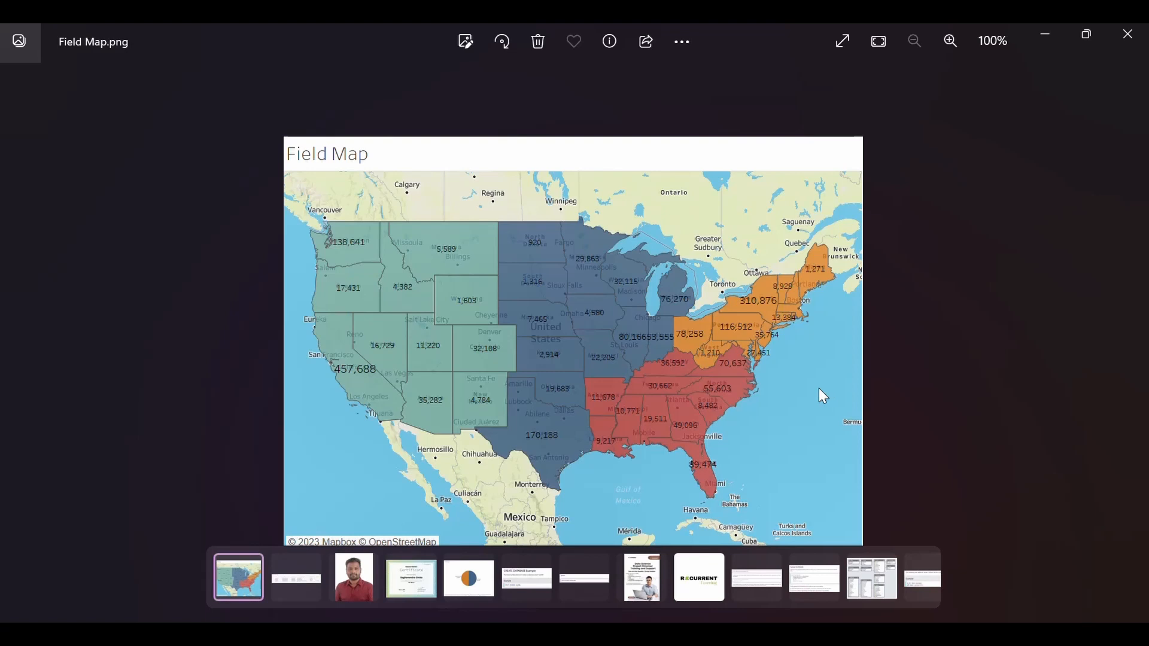
Switch to the Demo presentation in PowerPoint to check the Section 3 outline, and return to the Tableau workbook.
key("alt+Tab")
key("alt+Tab")
key("alt+Tab")
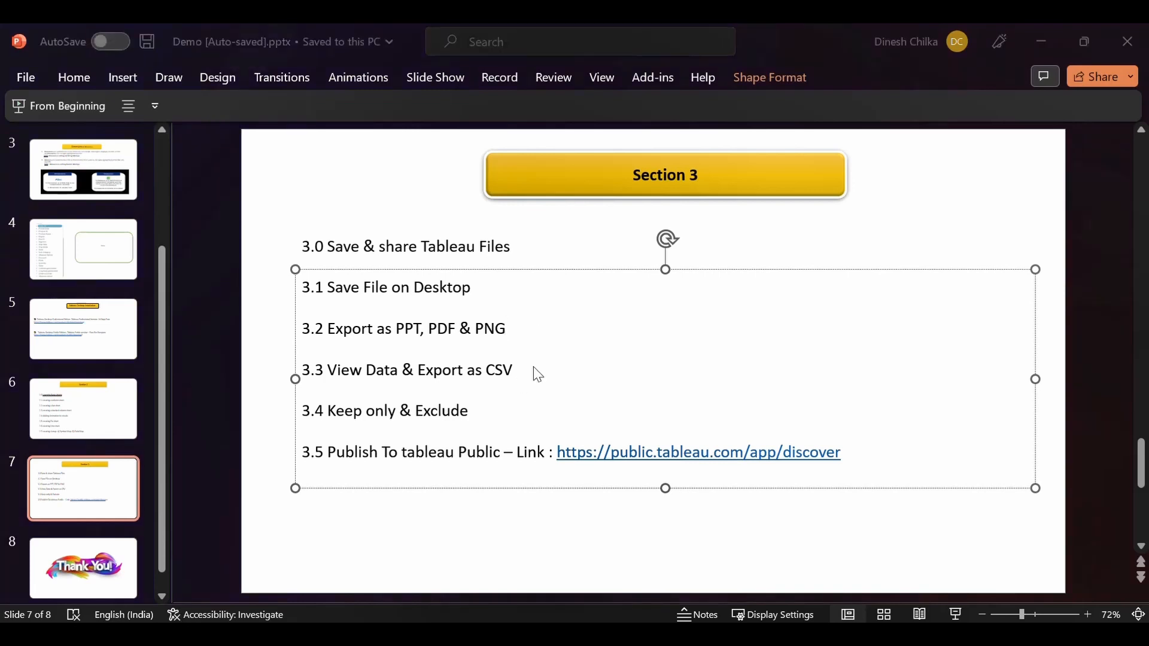
key("alt+Tab")
key("Tab")
key("alt+Tab")
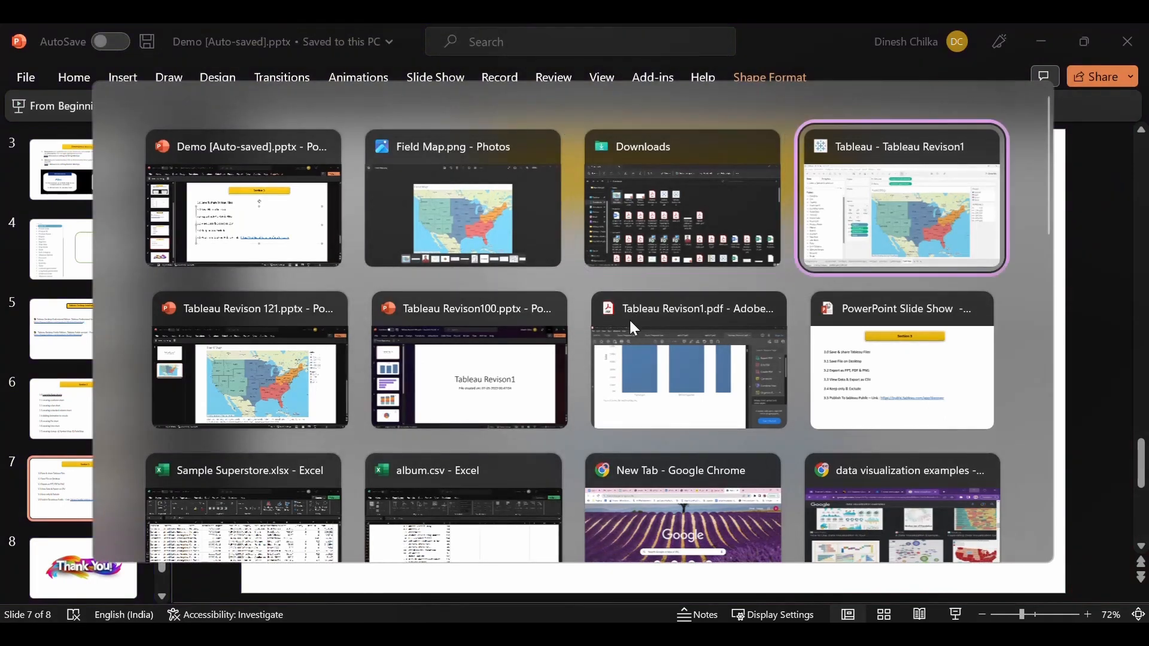
Look through the Symbol Map, Line chart and Field Map worksheets and open the stacked column chart worksheet.
left_click(549, 595)
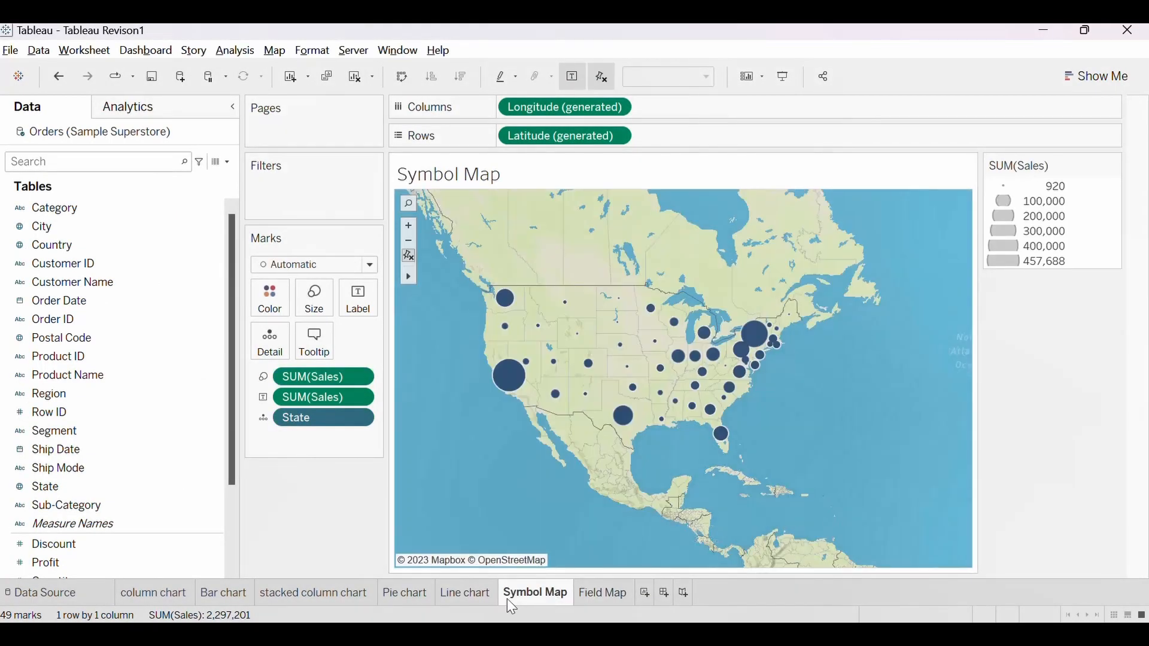
left_click(481, 598)
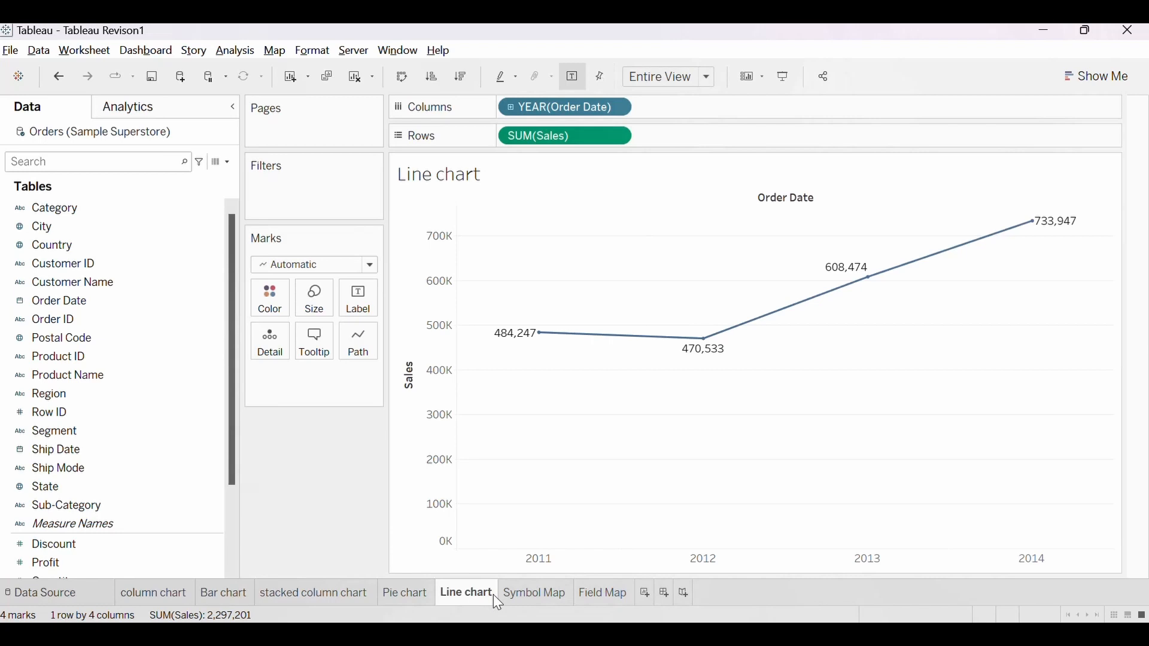
left_click(616, 595)
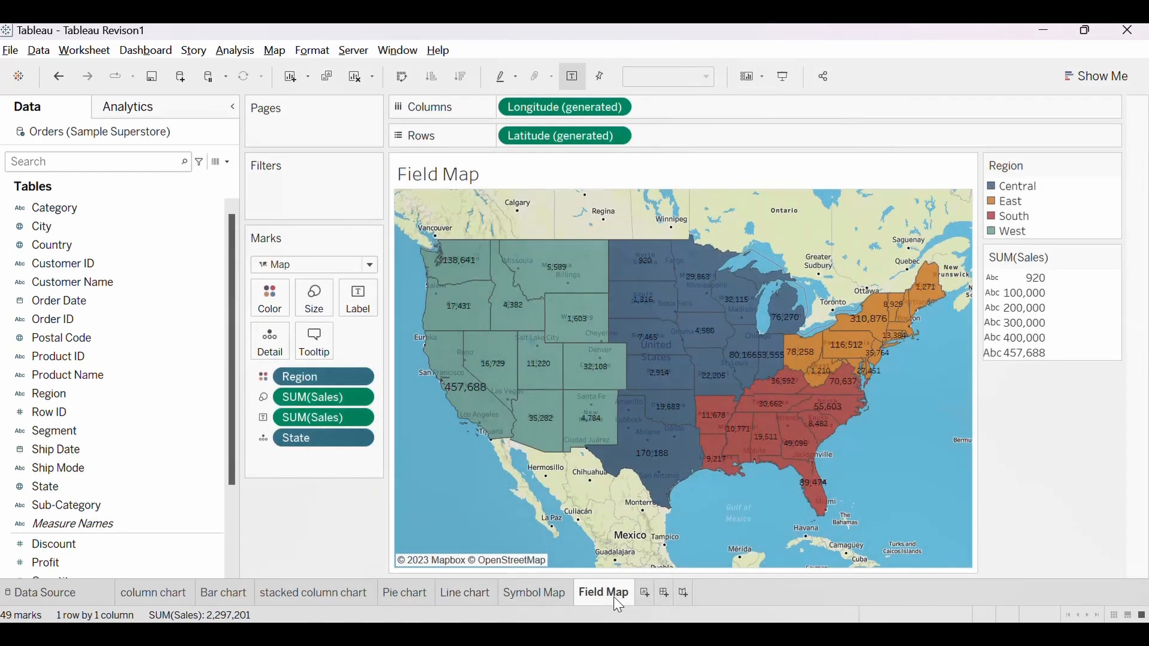
mouse_move(618, 605)
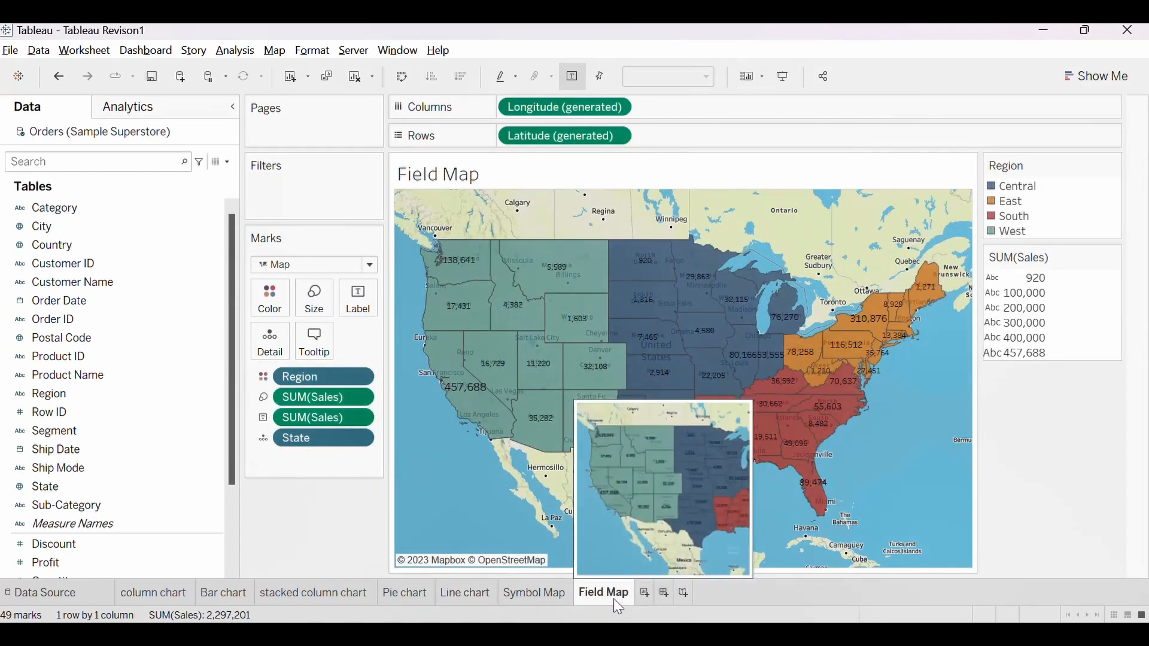
left_click(543, 601)
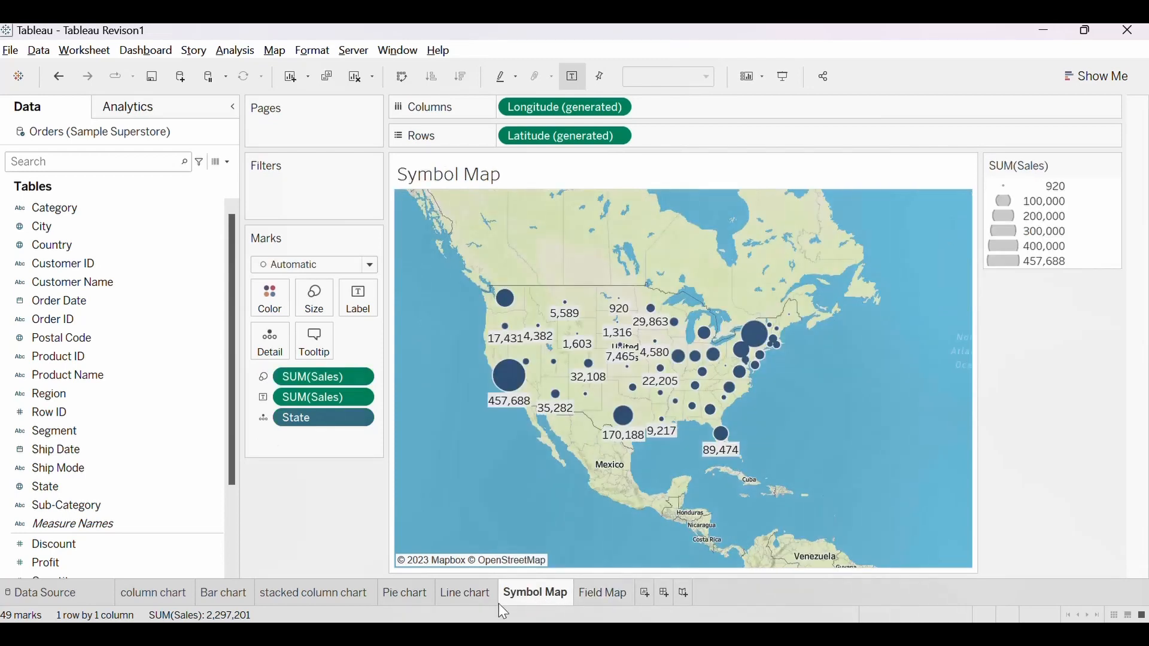
left_click(323, 597)
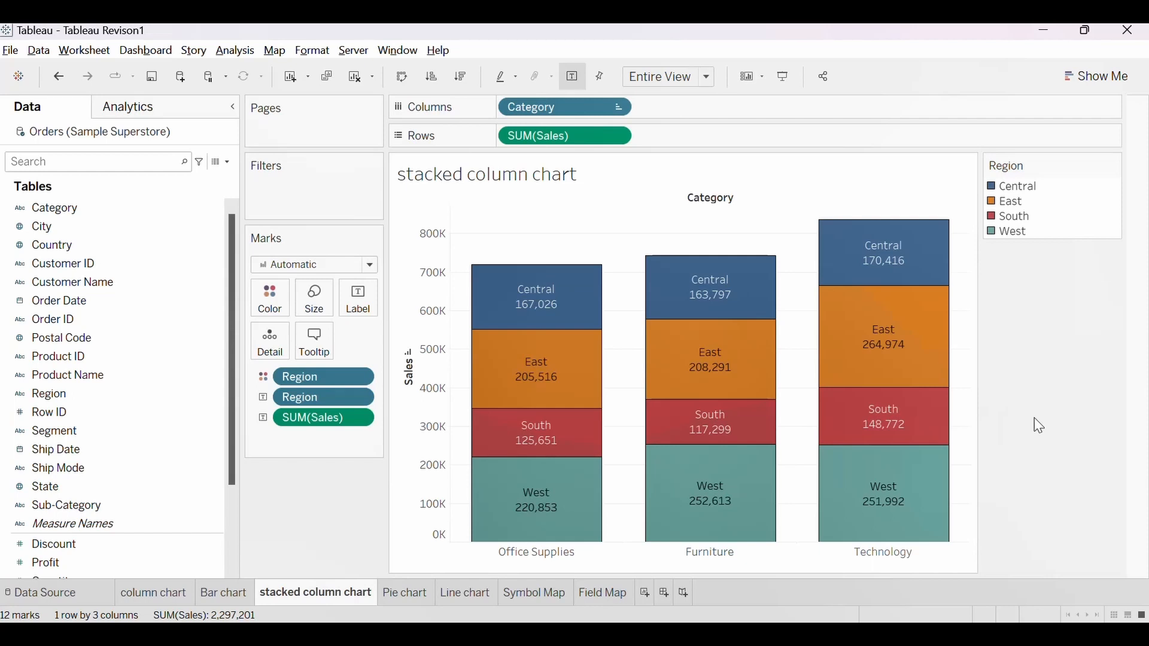
Examine the Technology column's West segment and the whole set of segments by selecting them in turn, clearing each selection.
mouse_move(838, 441)
left_click(894, 498)
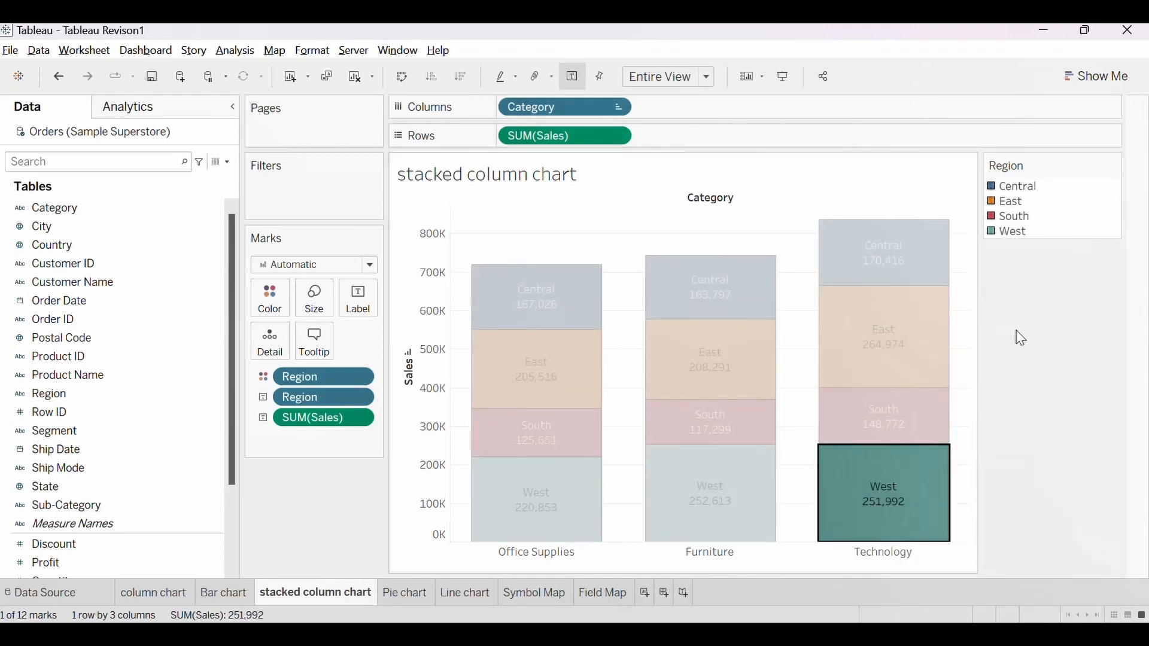
left_click(746, 217)
left_click_drag(509, 213, 1075, 515)
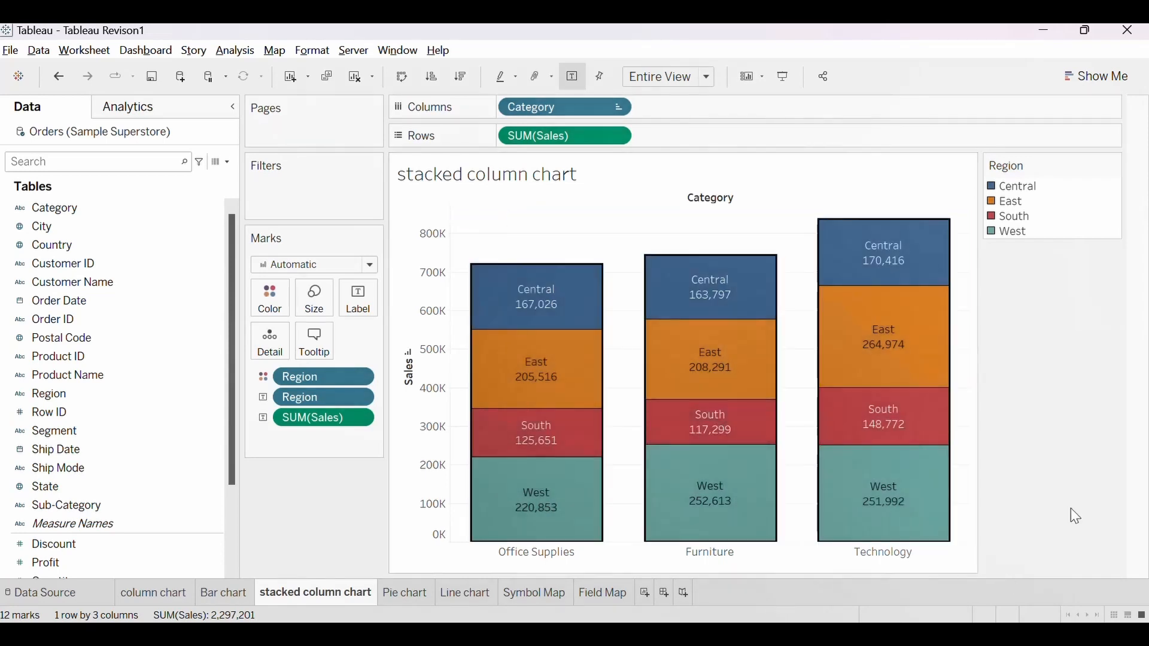
left_click(886, 504)
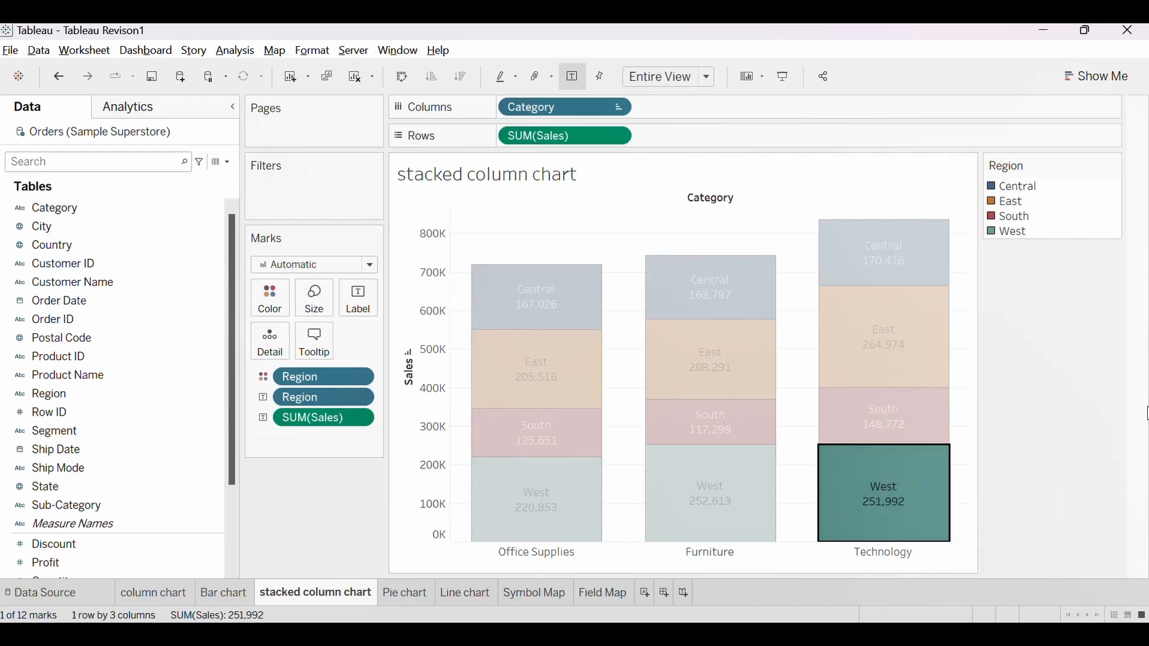
left_click(1095, 422)
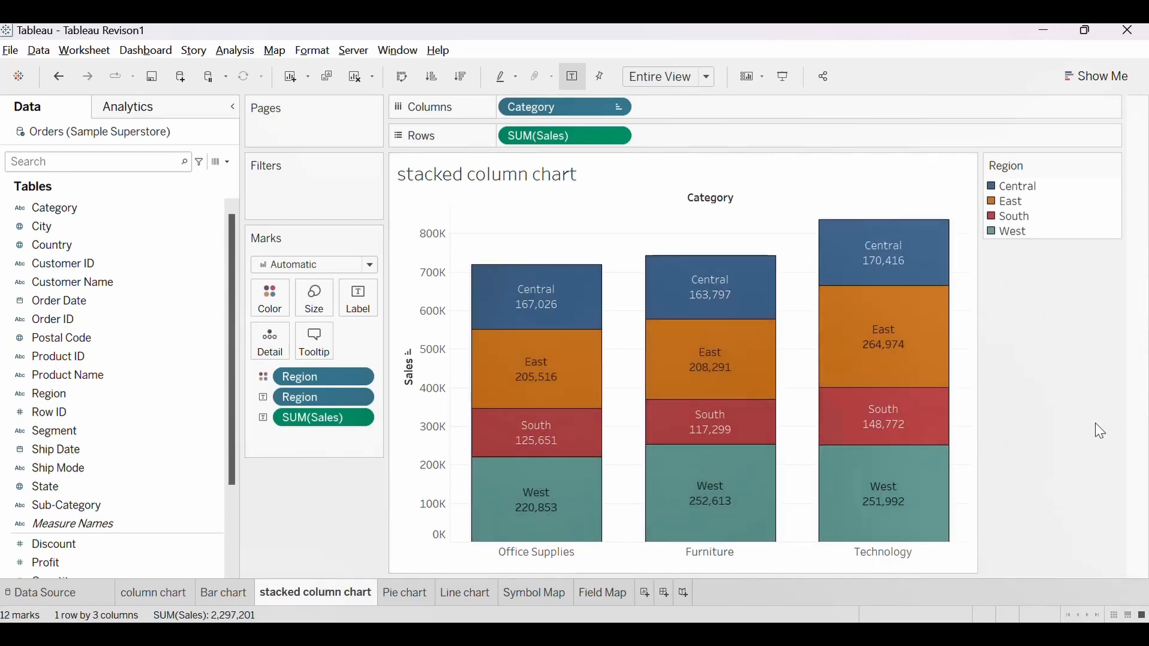
left_click(905, 508)
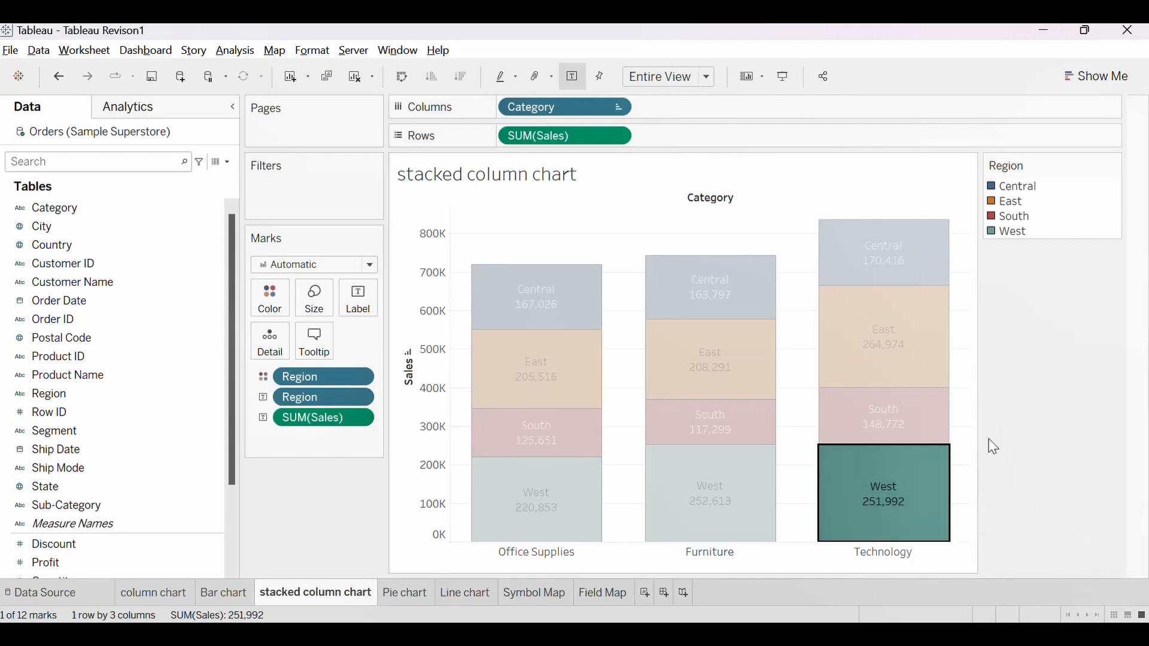
left_click(468, 231)
left_click_drag(469, 205, 960, 557)
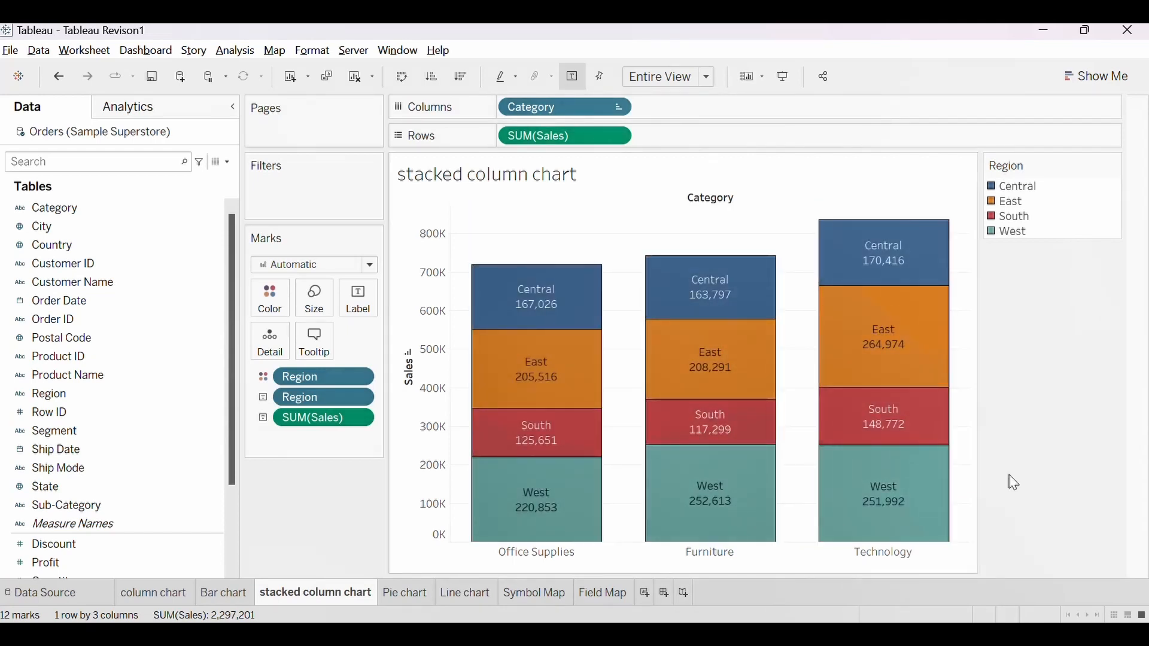
left_click(908, 507)
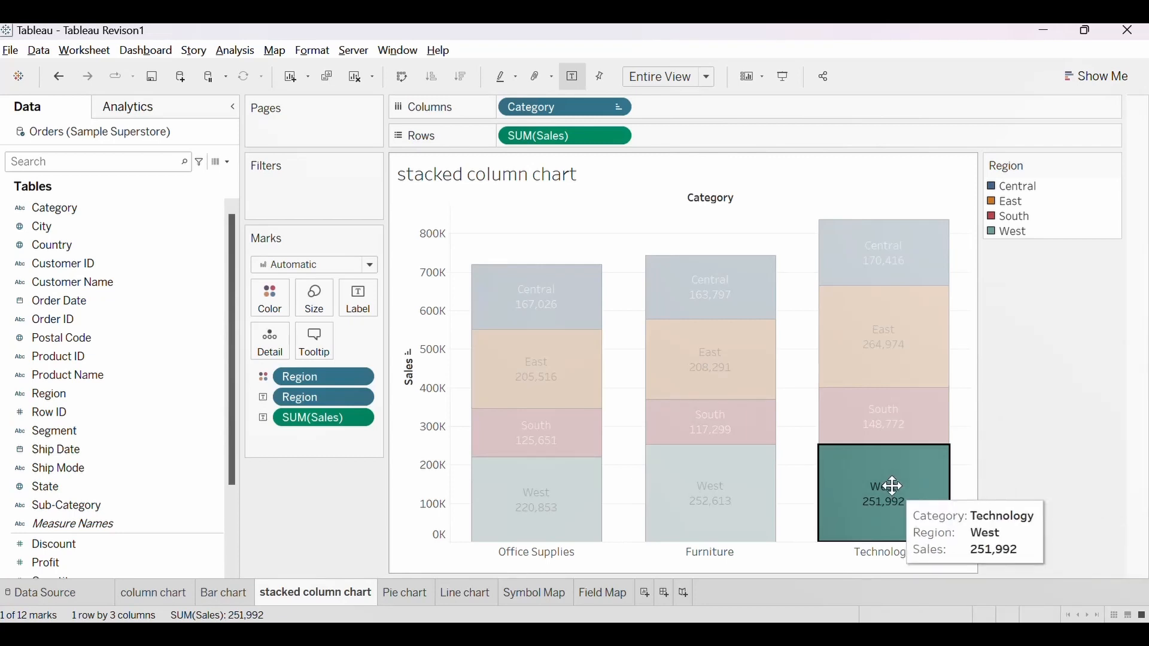
left_click(987, 428)
View the full data behind Technology's West segment and export it to Downloads as "stacked column chart_Full Data.csv".
left_click(905, 499)
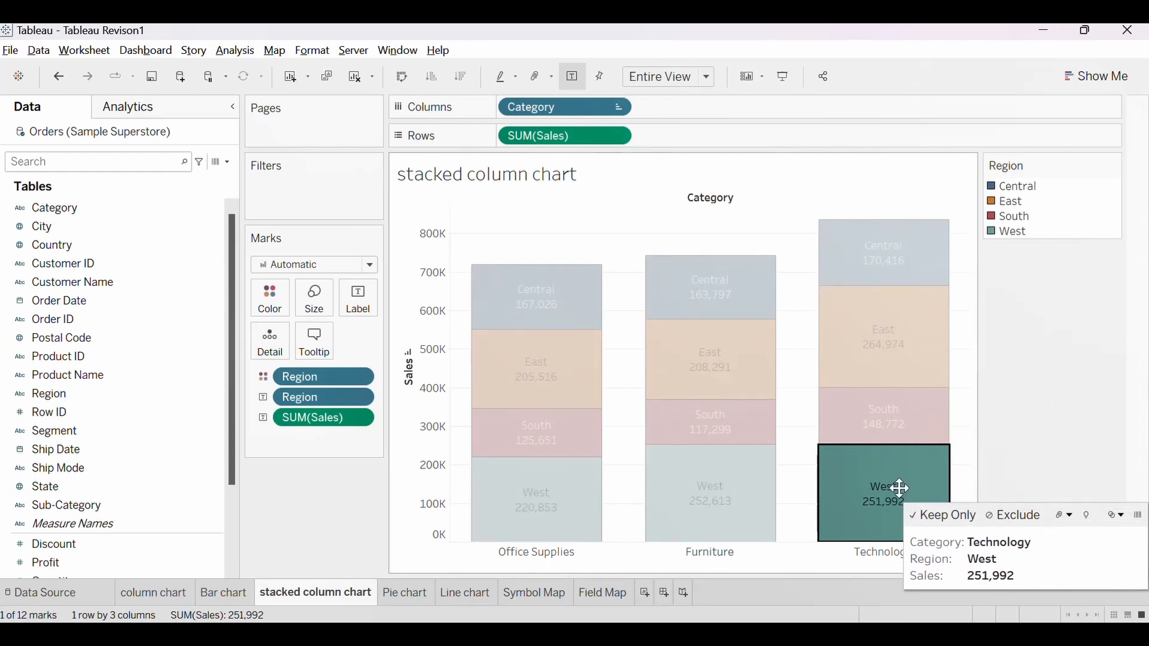
right_click(903, 489)
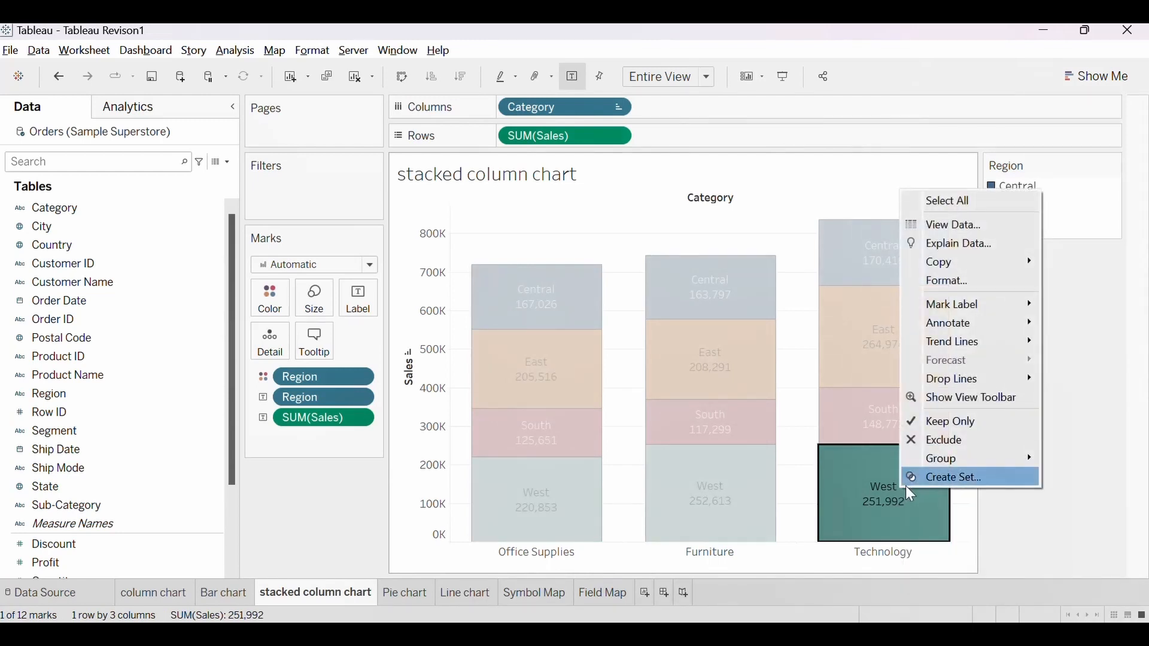
left_click(951, 227)
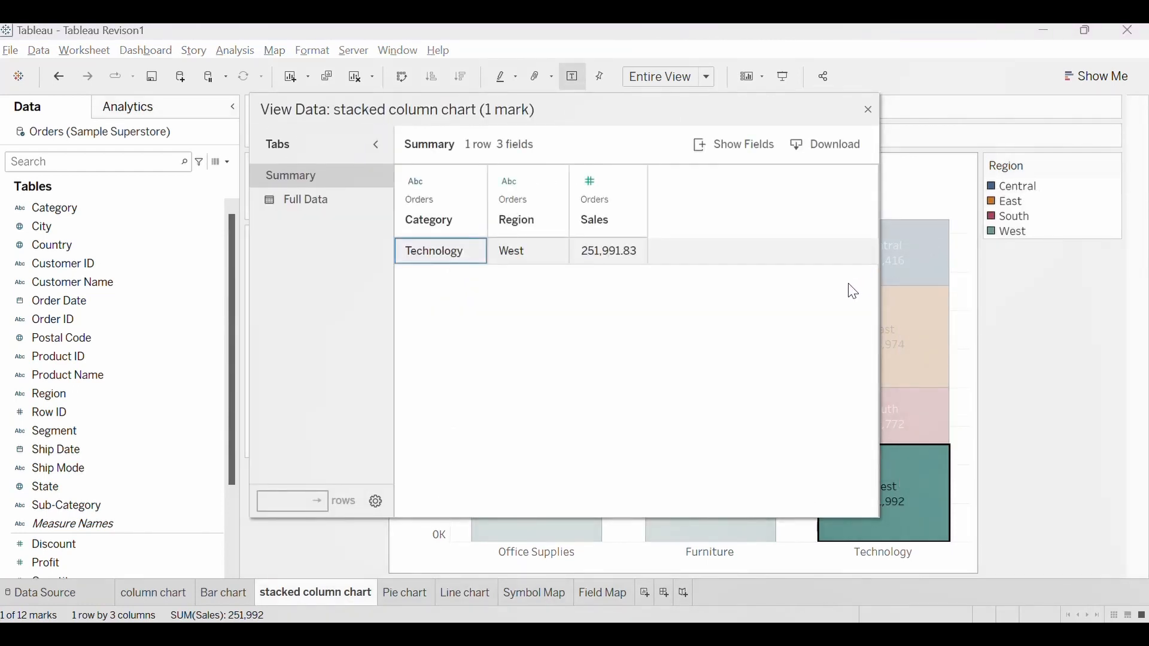
left_click(275, 206)
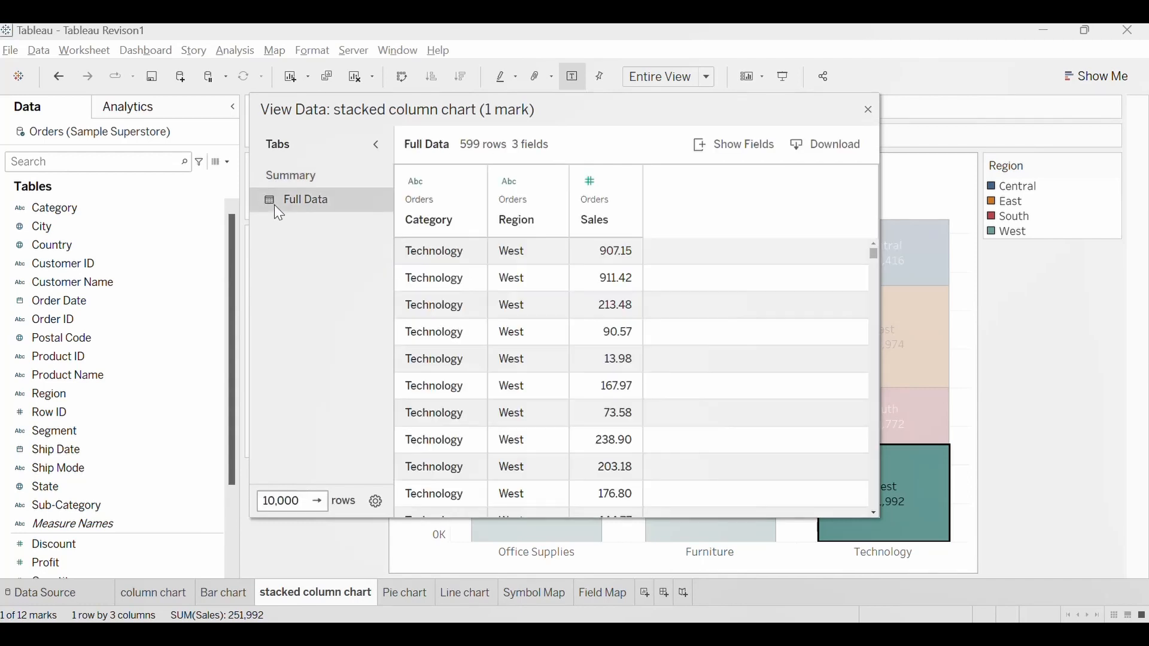
left_click(804, 144)
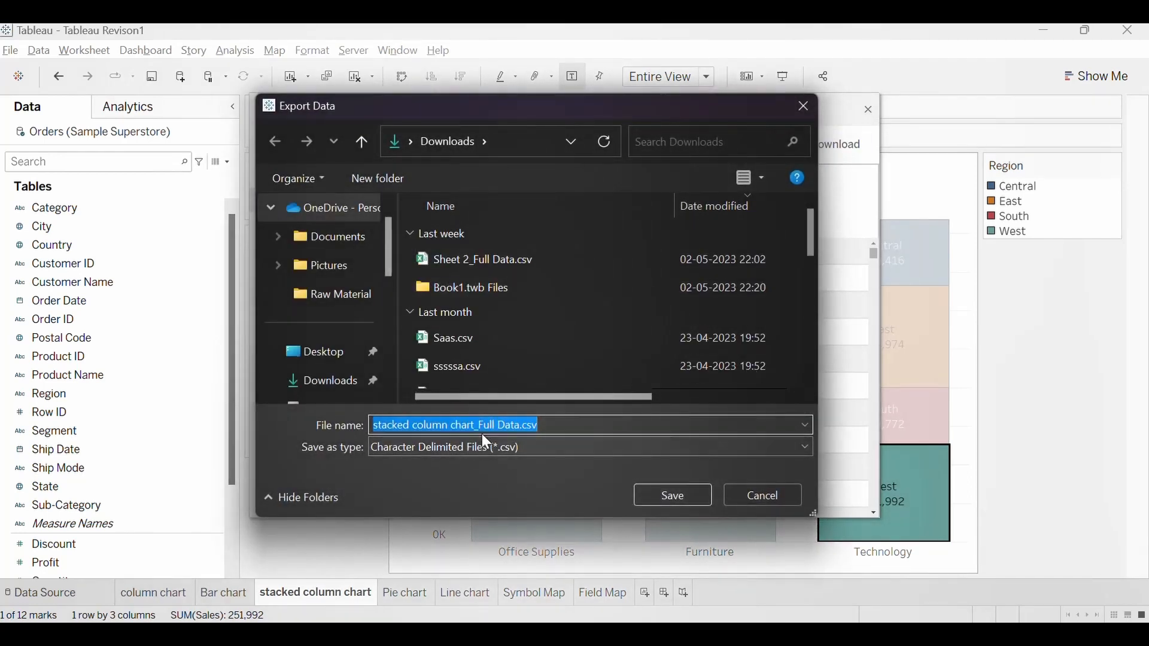
left_click(672, 493)
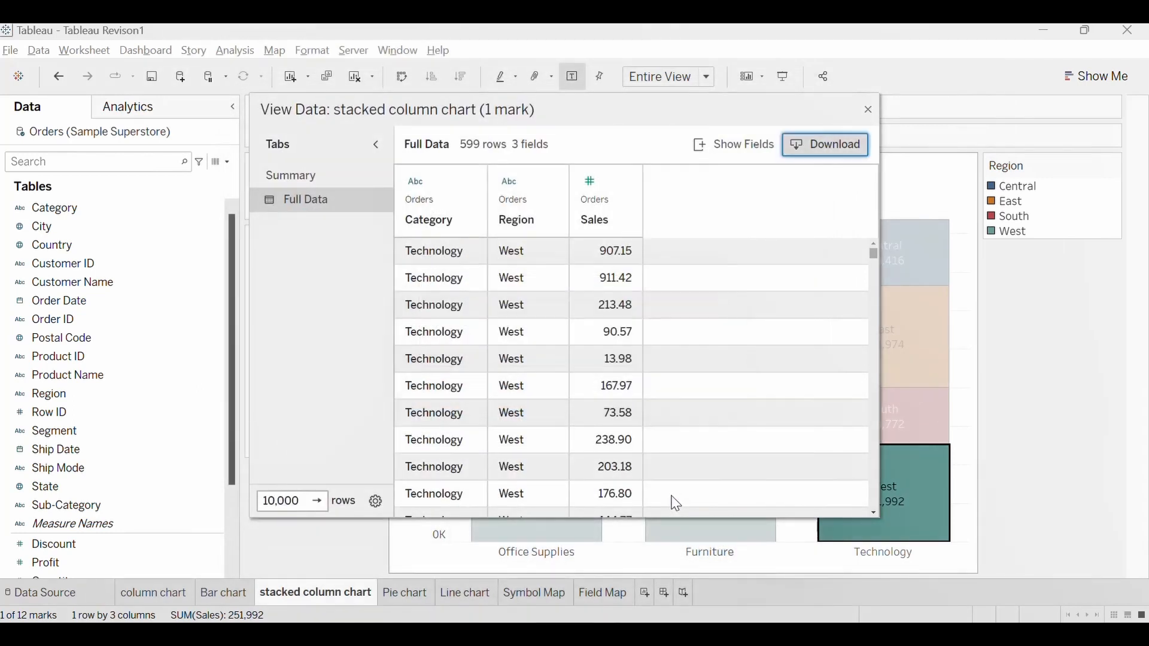
Refresh the Downloads folder in File Explorer and open "stacked column chart_Full Data.csv" in Excel.
key("alt+Tab")
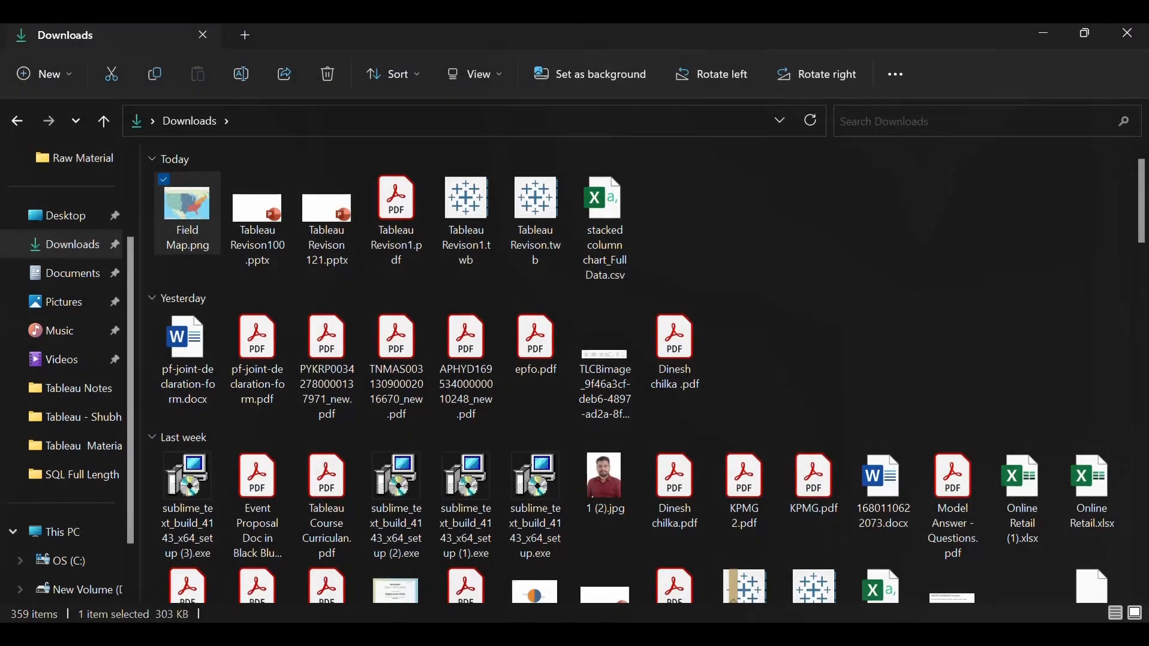
left_click(784, 269)
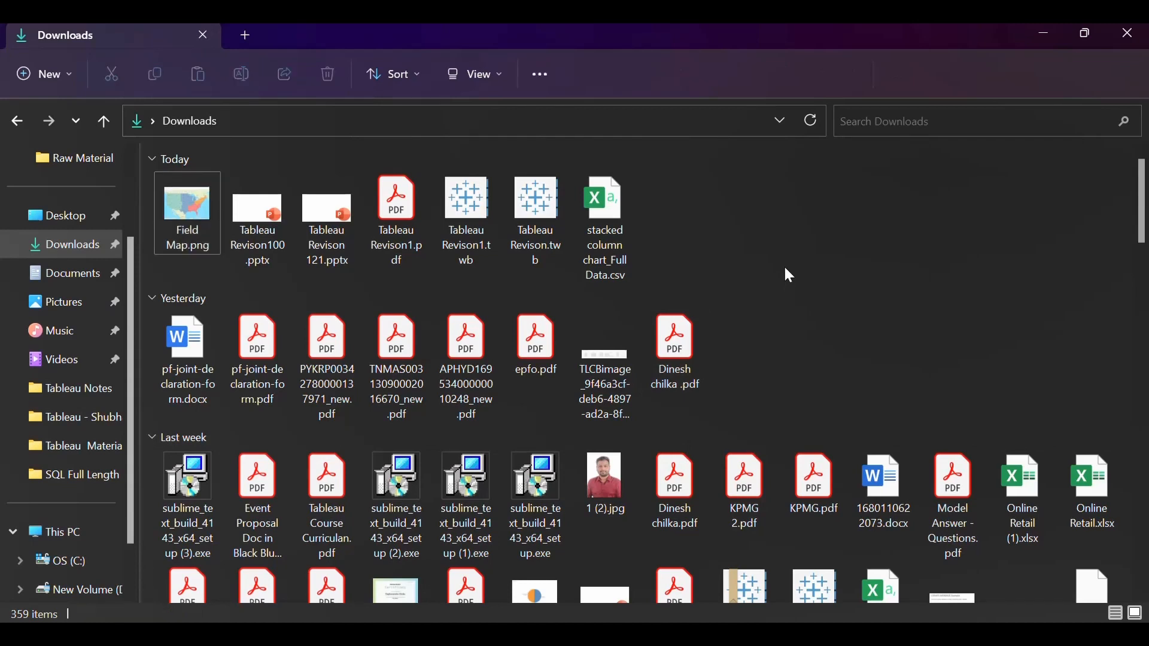
left_click(813, 126)
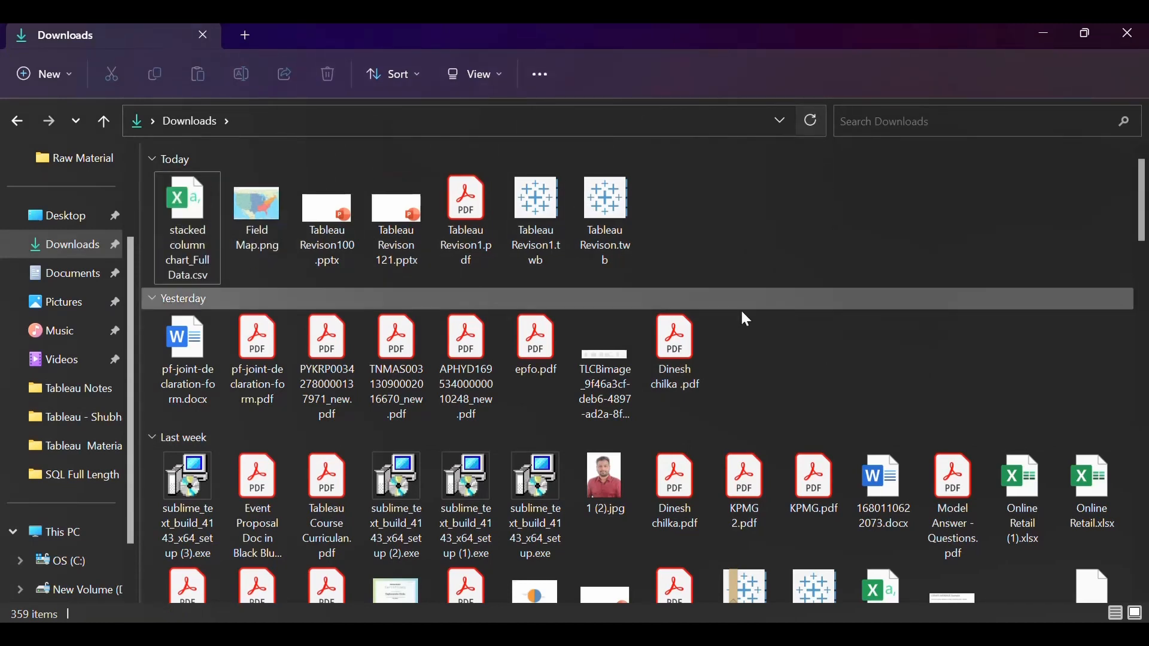
mouse_move(190, 235)
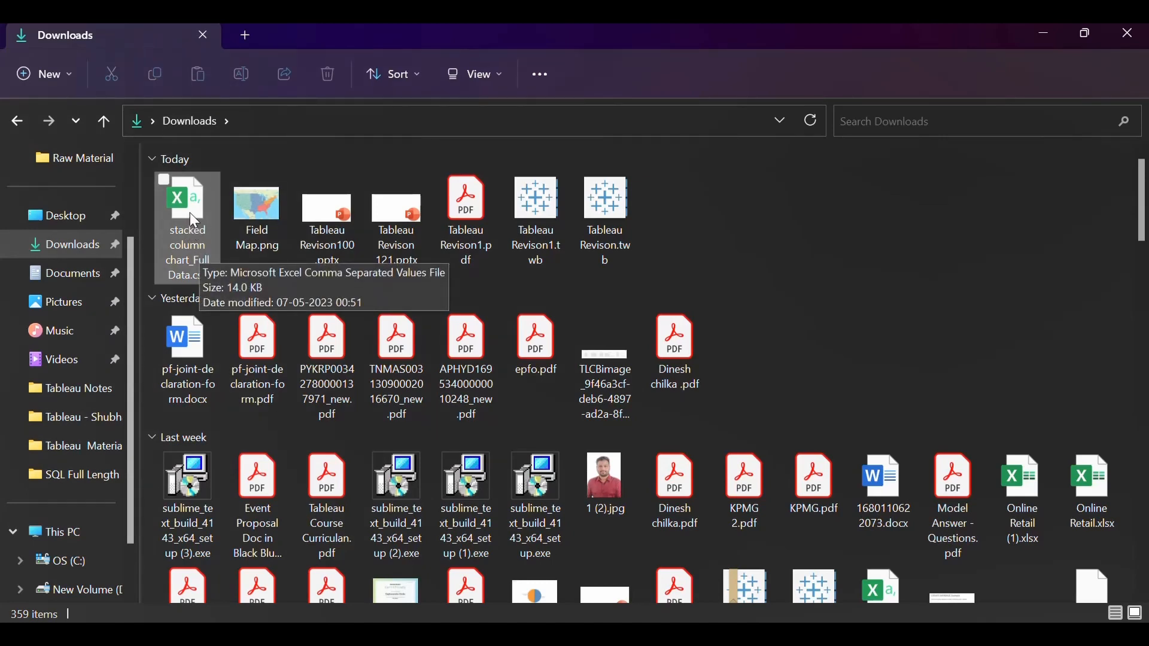
left_click(188, 216)
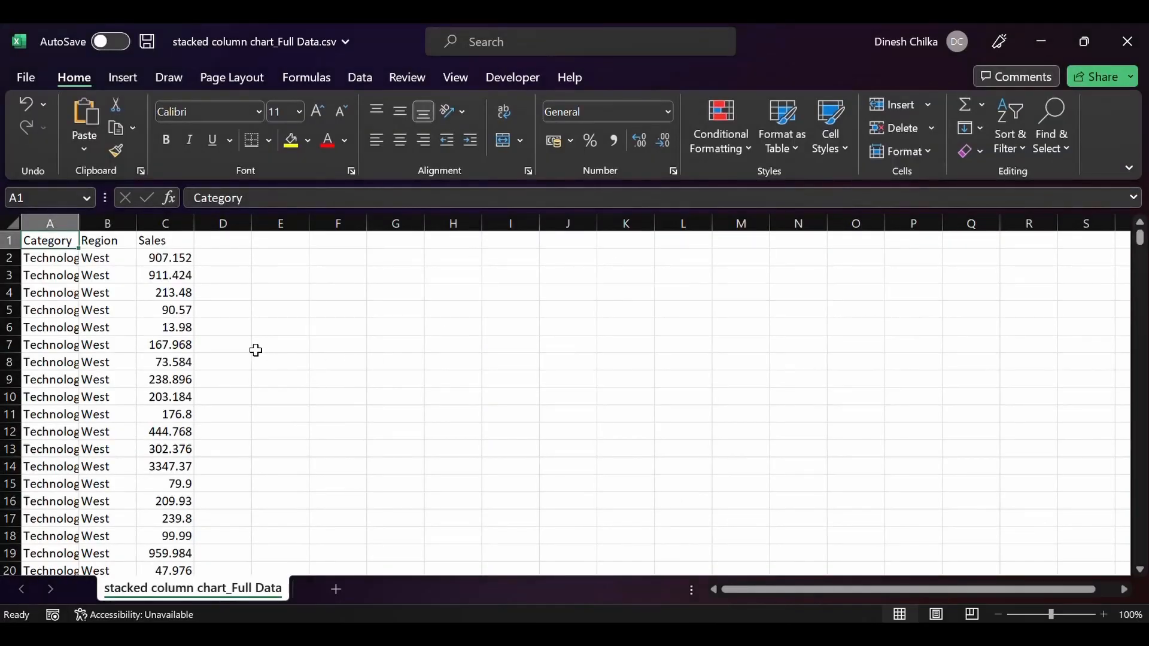
Widen the Category column to fit its text and look through the rows, selecting the Region and Sales values in B2:C598.
left_click_drag(79, 224, 136, 229)
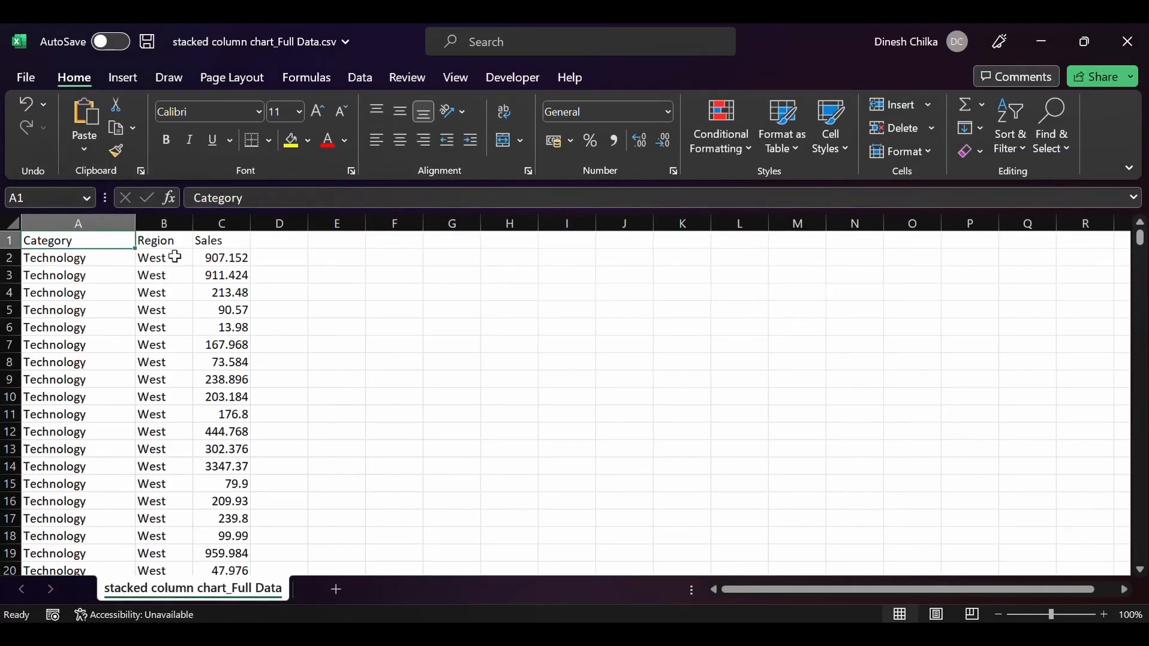
left_click(84, 259)
left_click(152, 256)
left_click(237, 259)
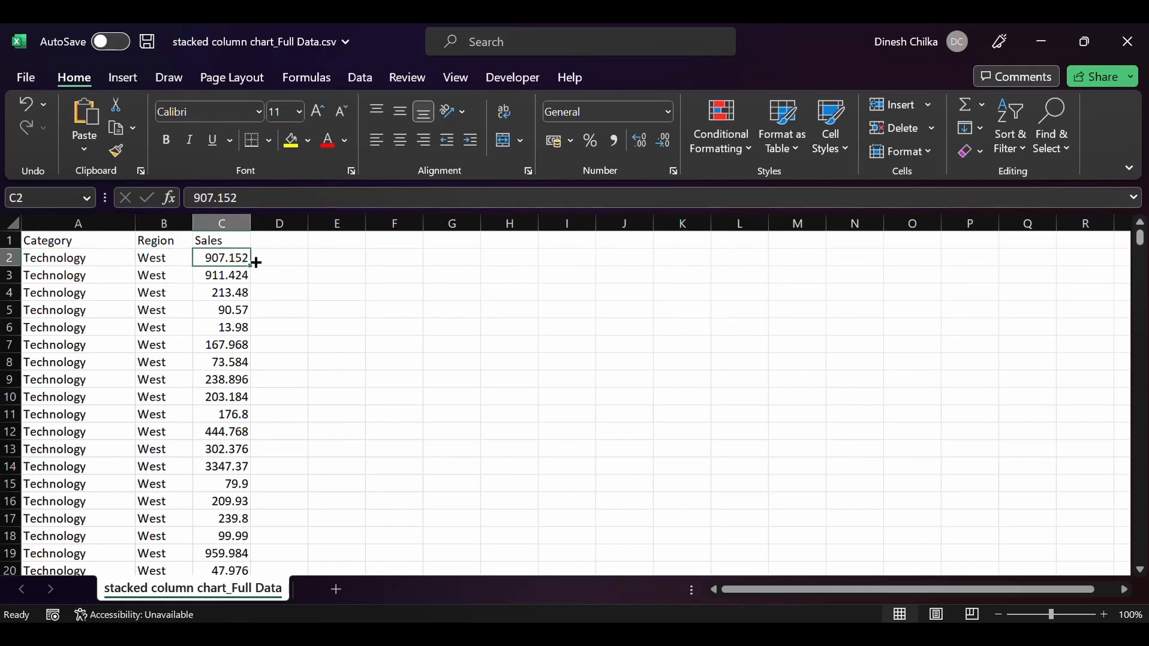
left_click_drag(164, 257, 250, 545)
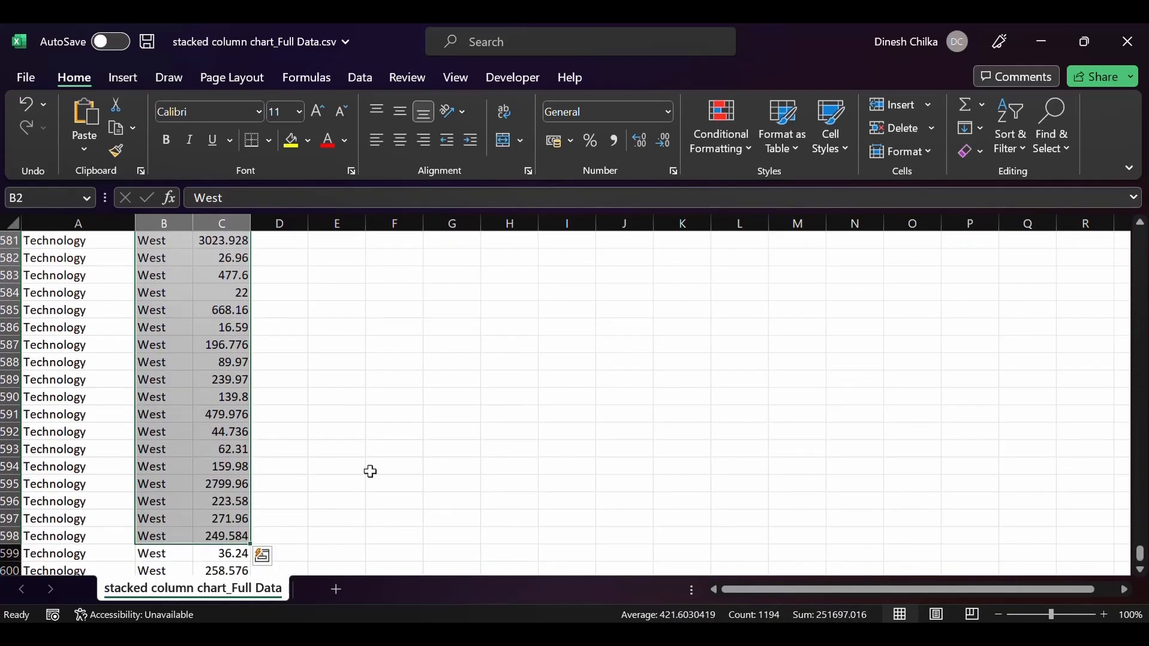
Return to Tableau, close the View Data window and select all segments of the stacked column chart.
key("alt+Tab")
key("alt+Tab")
key("alt+Tab")
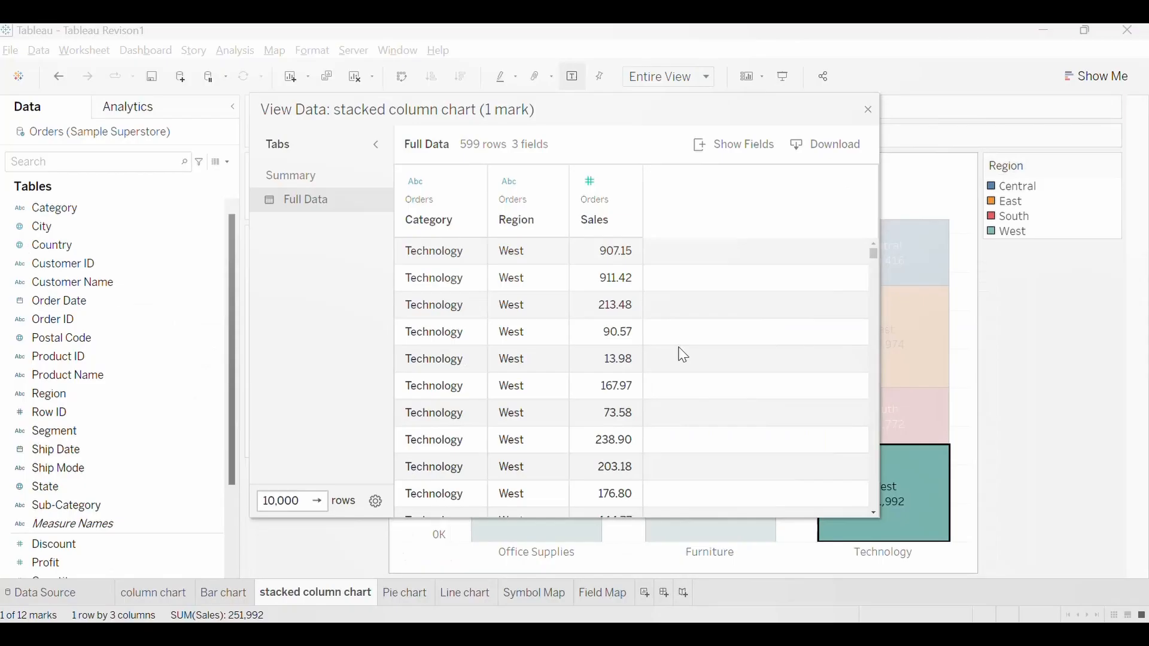
left_click(870, 110)
left_click_drag(519, 214, 931, 544)
mouse_move(895, 494)
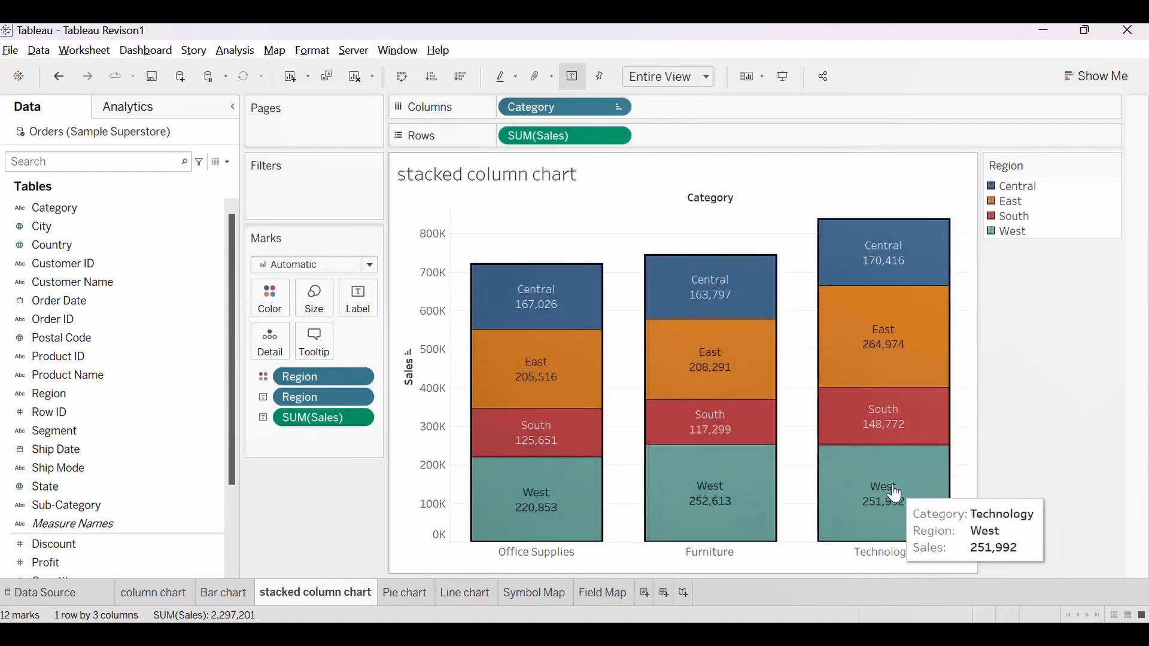
Switch to Excel and examine the exported Technology rows, selecting Region cells from B581 down and Category cells from A561 down.
key("alt+Tab")
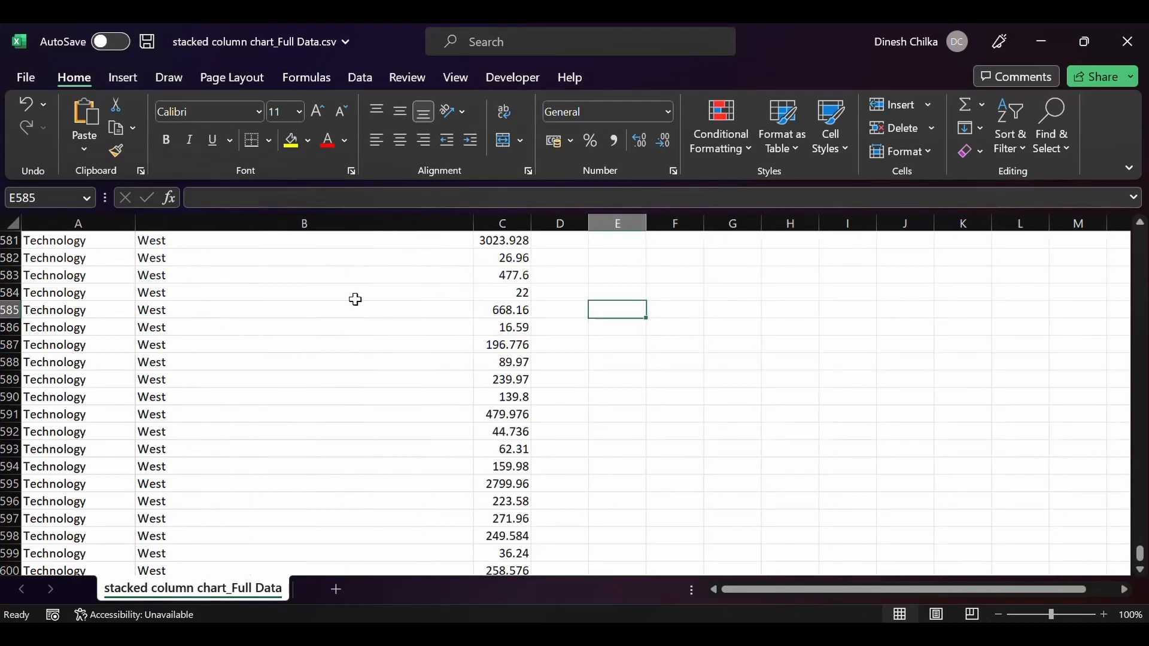
left_click_drag(297, 249, 289, 366)
scroll(117, 396, "up", 7)
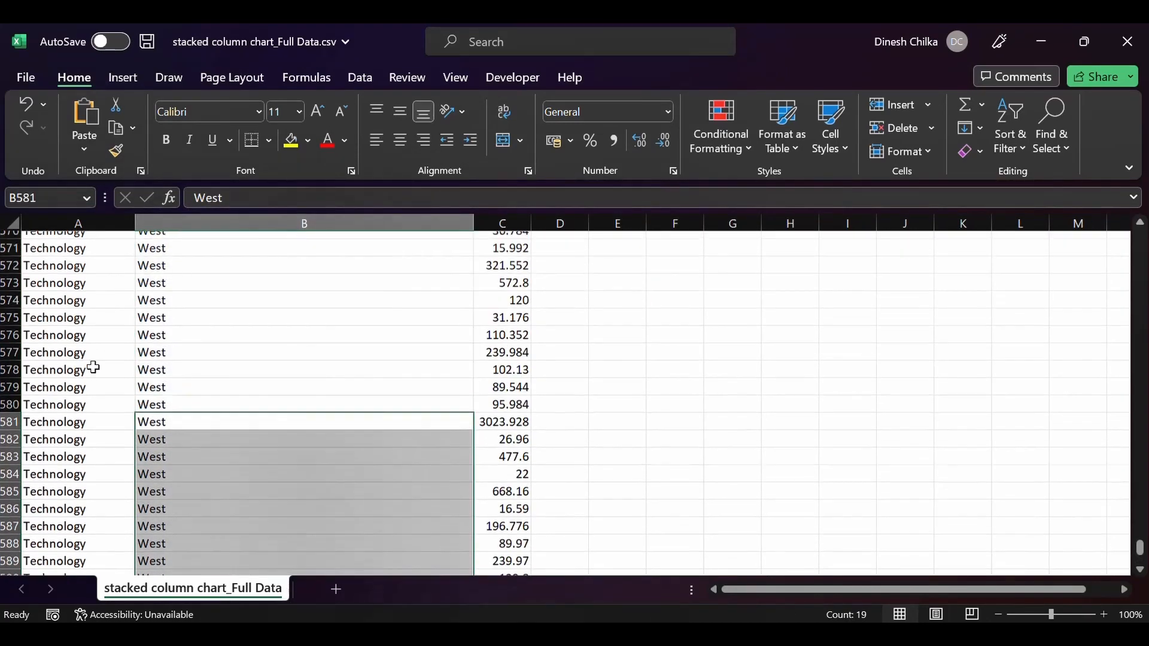
left_click(102, 328)
left_click_drag(103, 242, 113, 539)
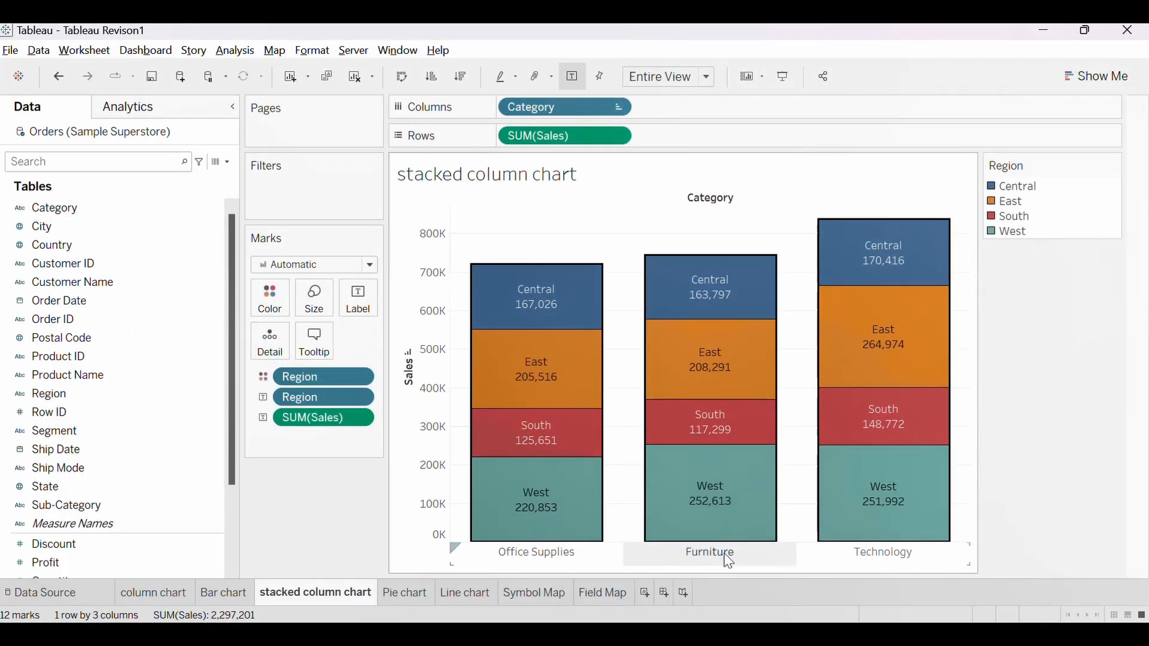
Check the Section 3 topic list on slide 7 in PowerPoint and return to the stacked column chart in Tableau.
key("alt+Tab")
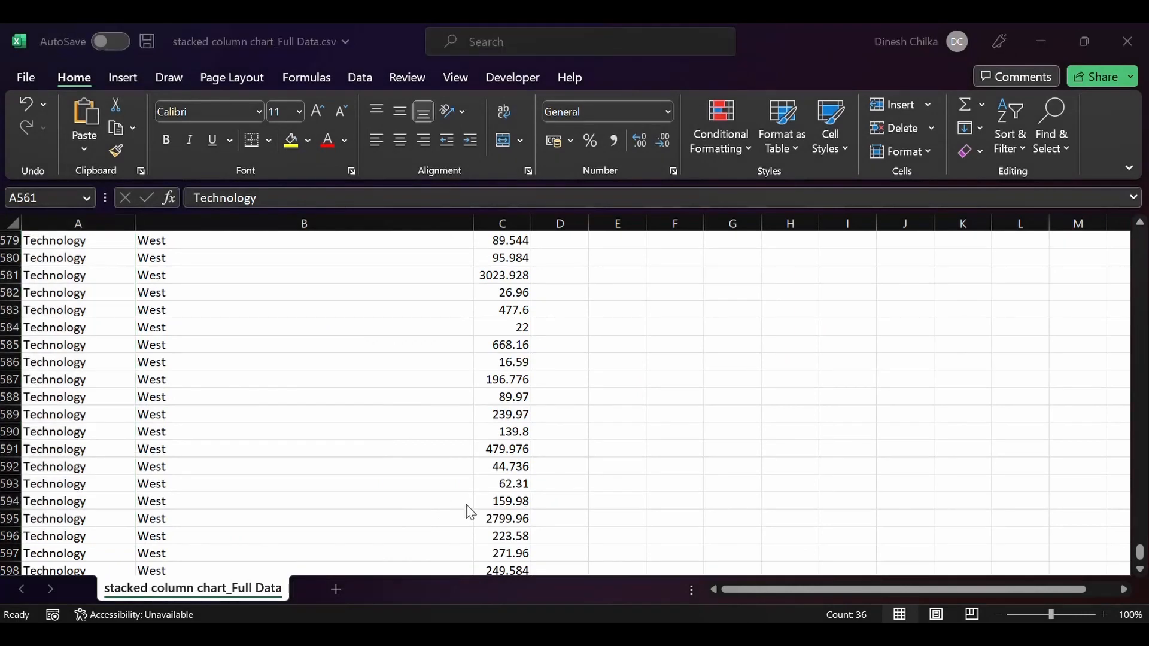
key("alt+Tab")
key("Tab")
key("Tab")
key("Tab")
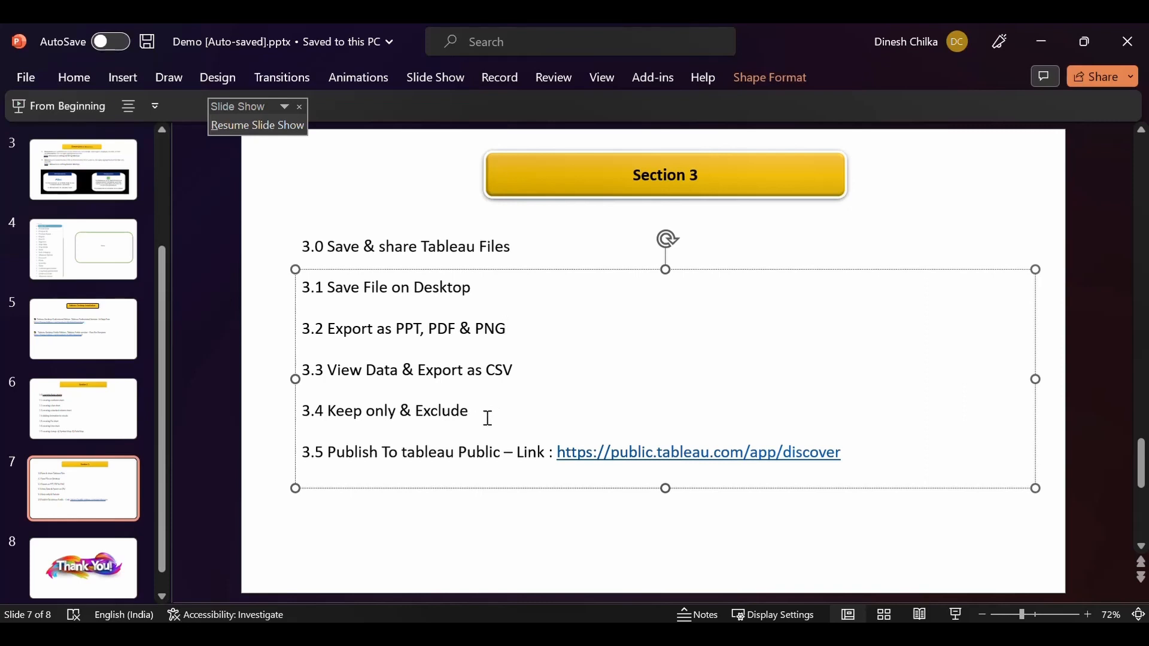
key("alt+Tab")
key("alt+Tab")
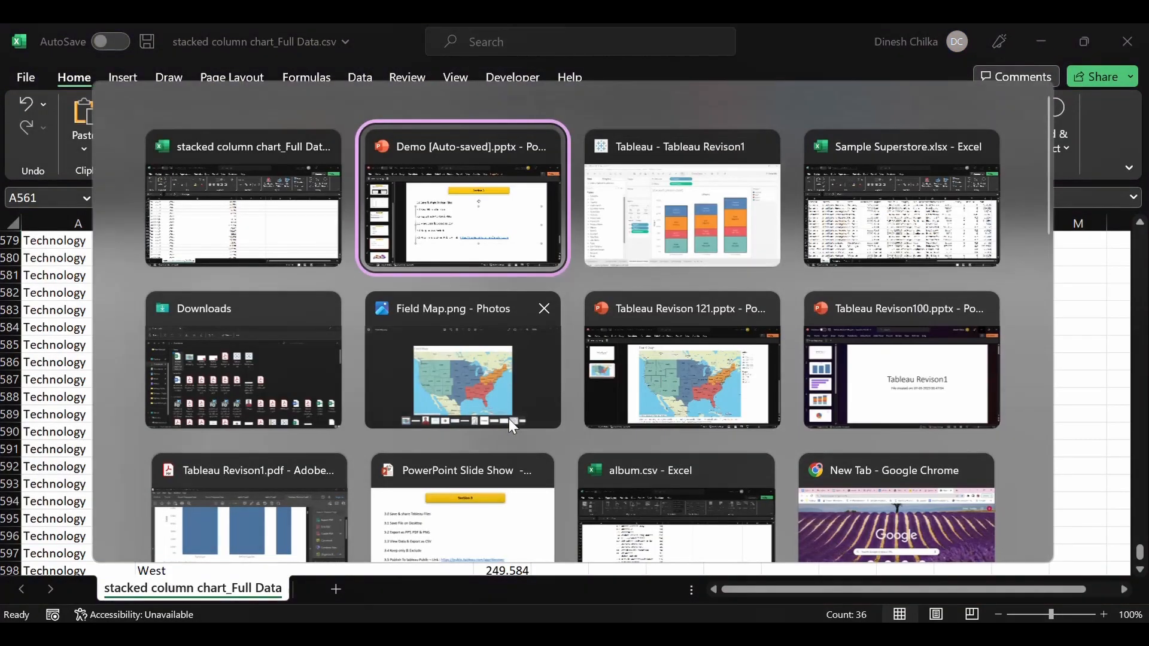
key("alt+Tab")
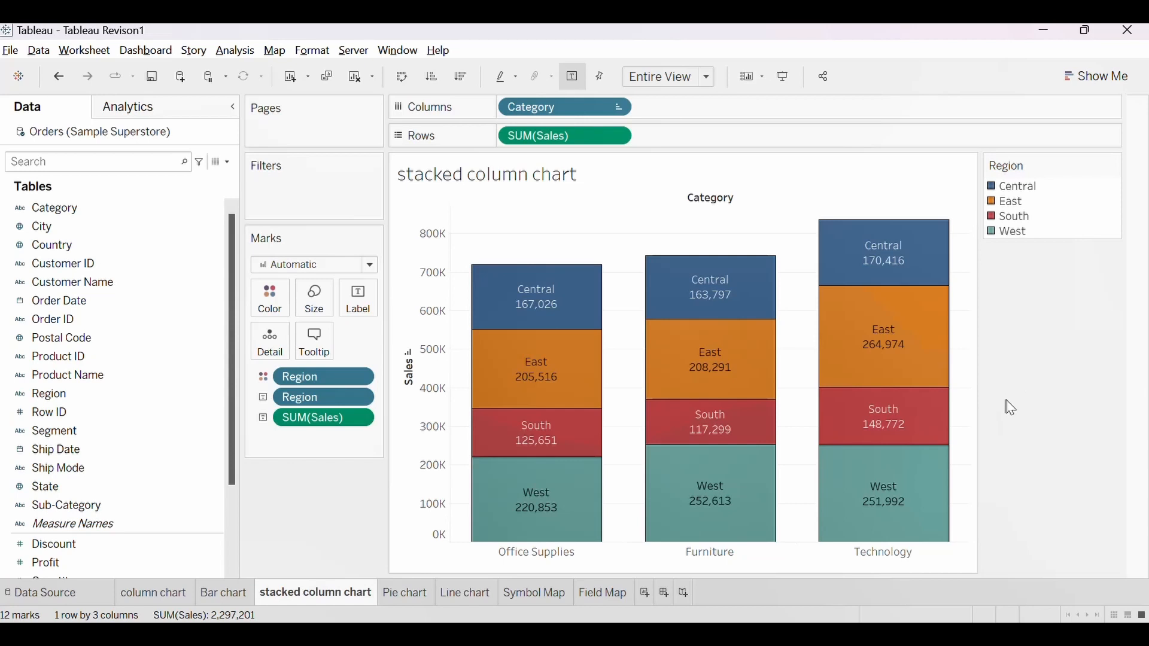
key("alt+Tab")
key("alt+Tab")
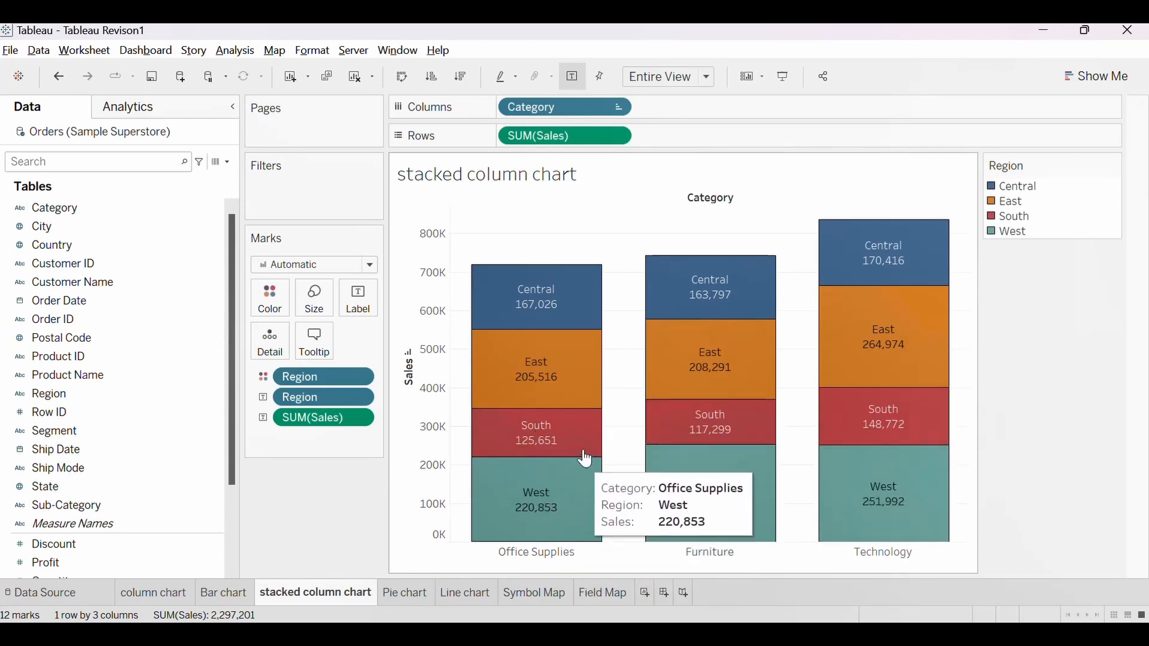
Examine the South, East and Central segments of the Office Supplies and Furniture columns one by one, leaving nothing selected.
left_click(560, 440)
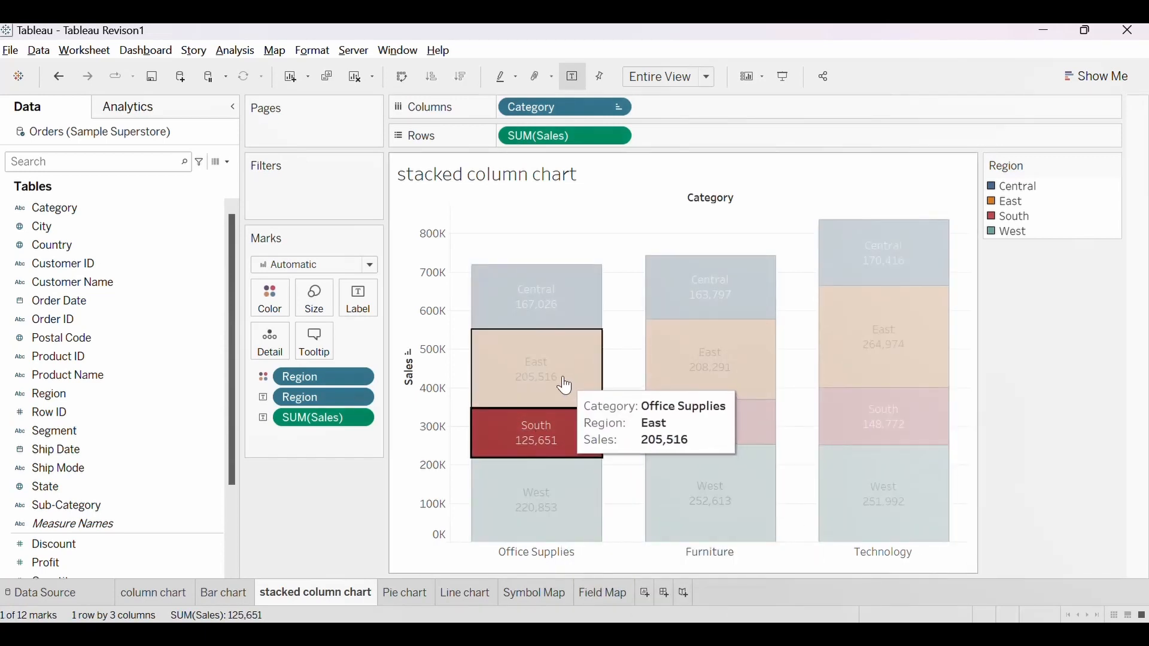
left_click(560, 385)
left_click(542, 313)
left_click(751, 426)
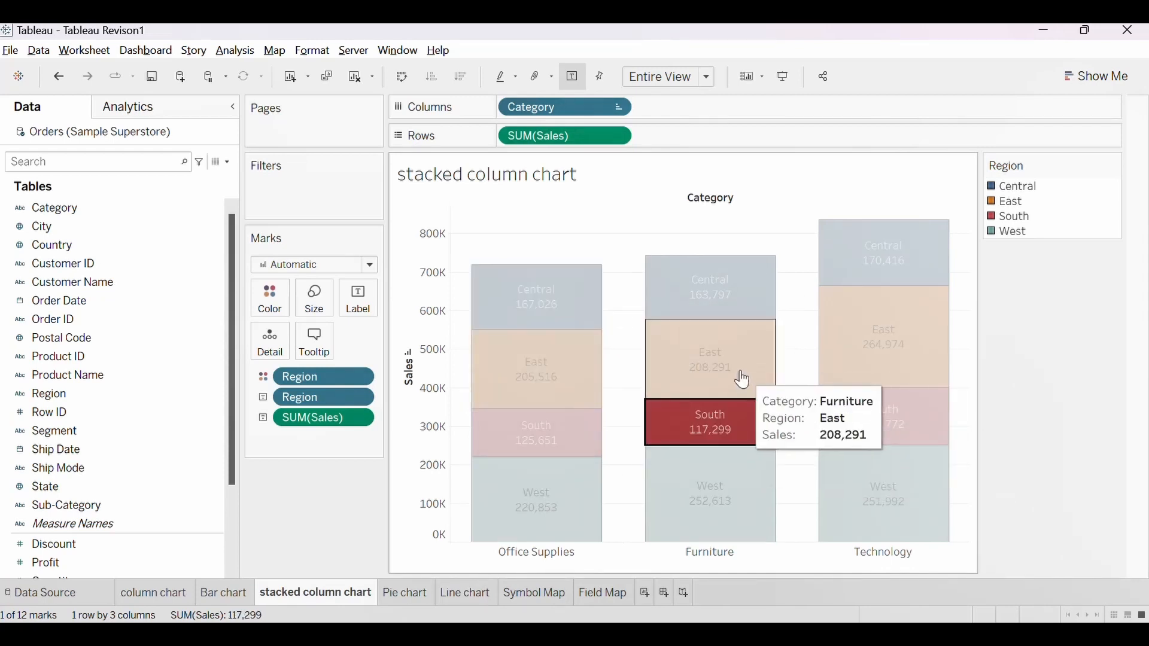
left_click(747, 376)
left_click(749, 316)
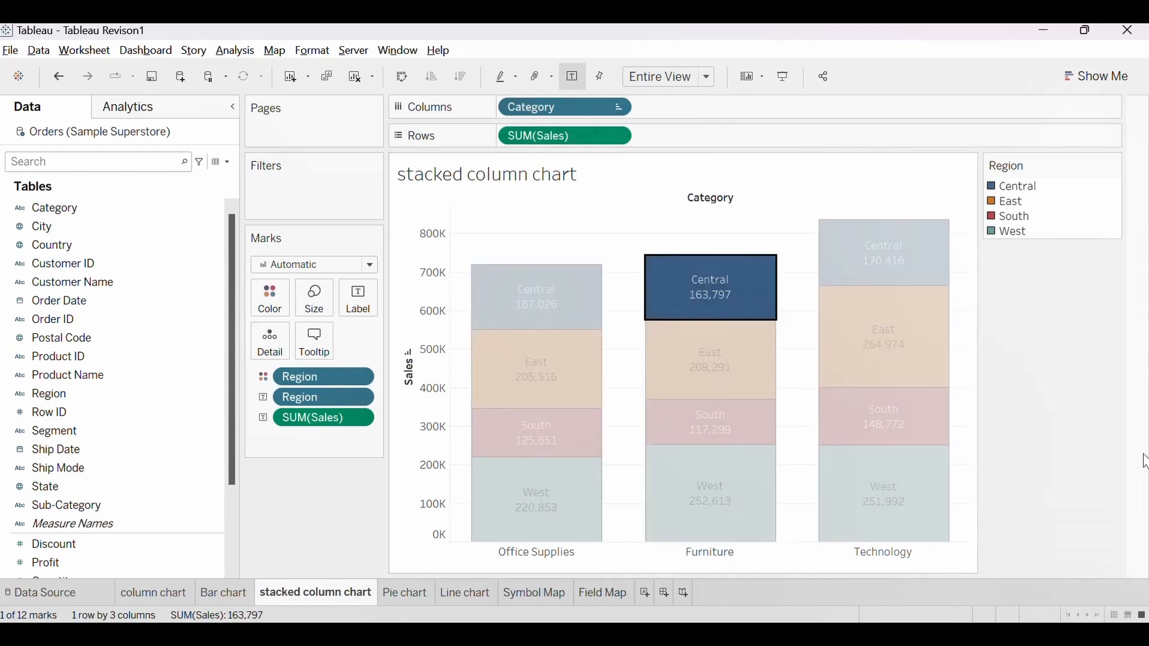
left_click(1107, 444)
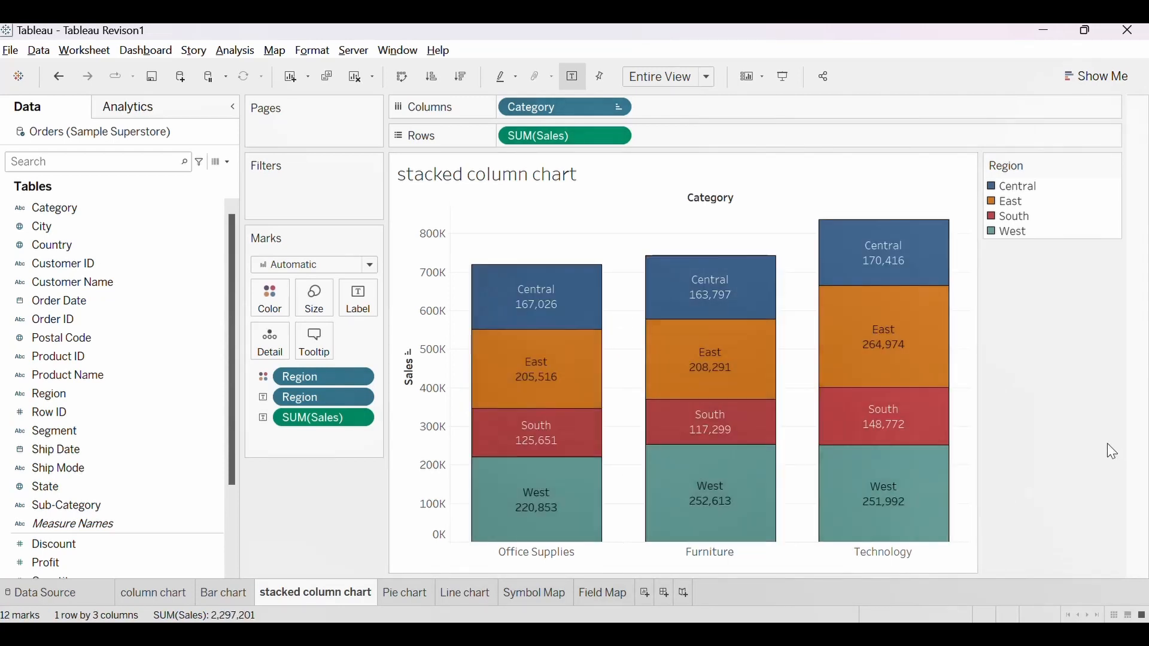
Examine the West segment of each category and Office Supplies' South, East and Central segments, leaving nothing selected.
left_click(566, 519)
left_click(727, 483)
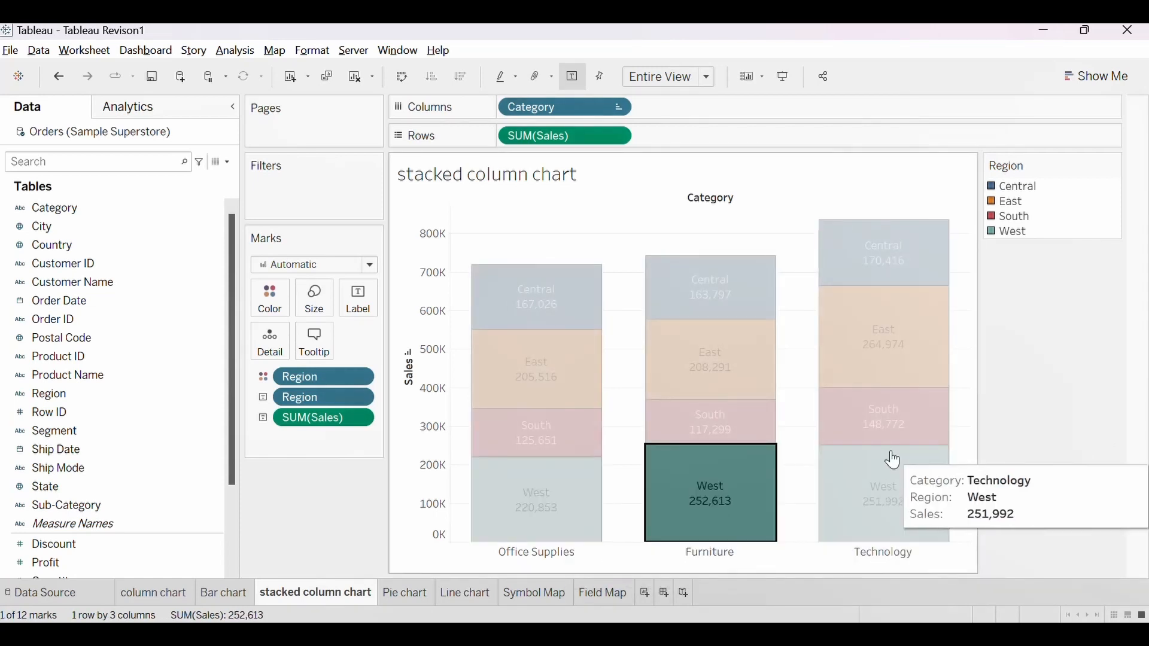
left_click(891, 463)
left_click(1085, 372)
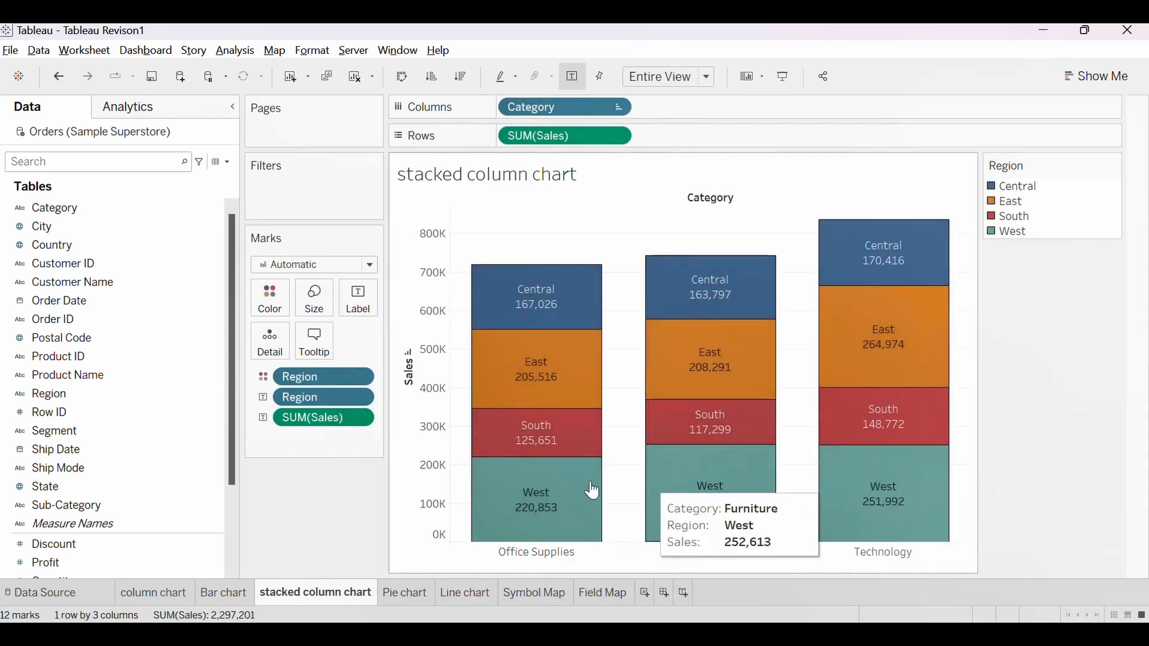
left_click(565, 429)
left_click(561, 371)
left_click(562, 304)
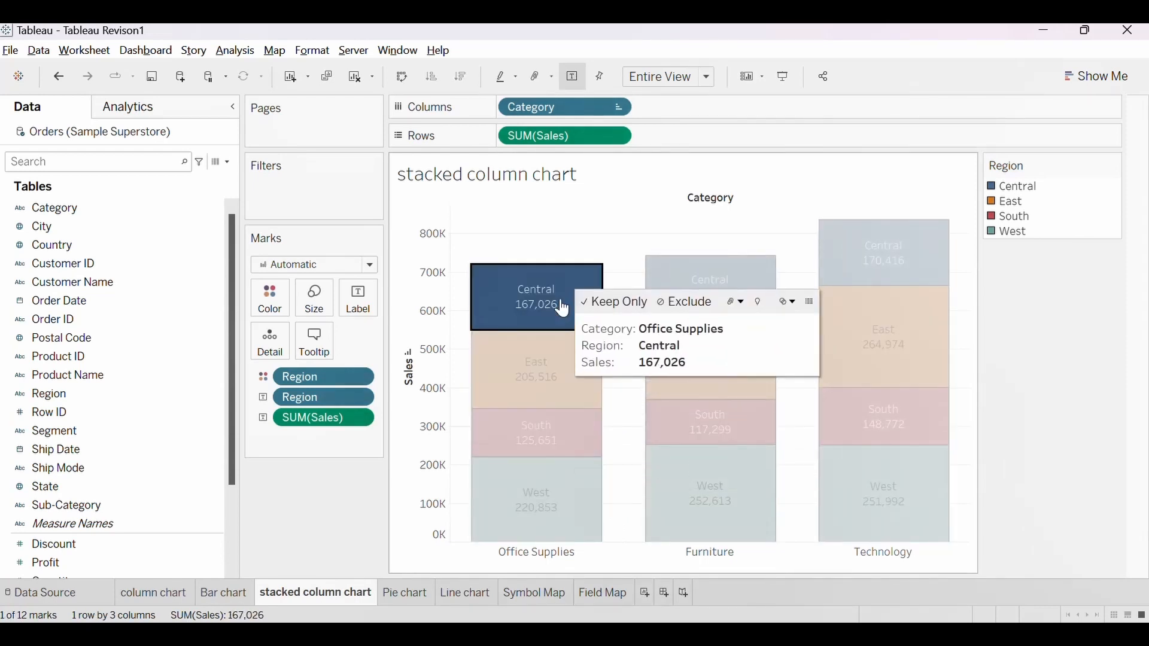
left_click(575, 255)
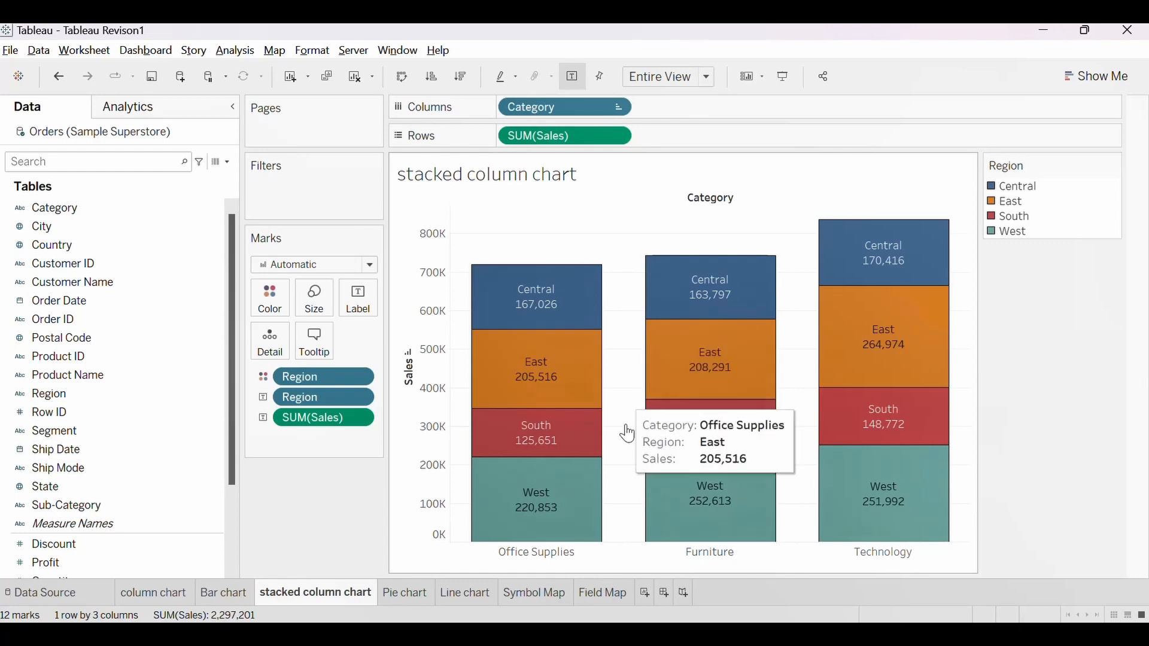
Exclude the West segment from the Office Supplies, Furniture and Technology columns of the stacked column chart.
left_click(545, 506)
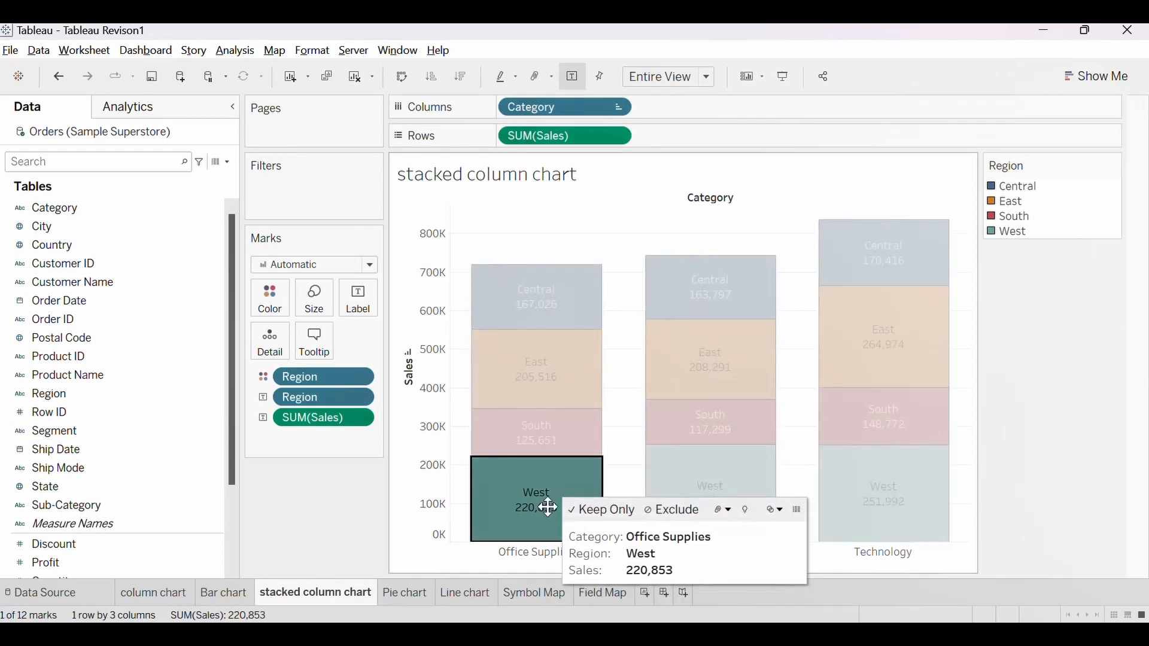
right_click(549, 507)
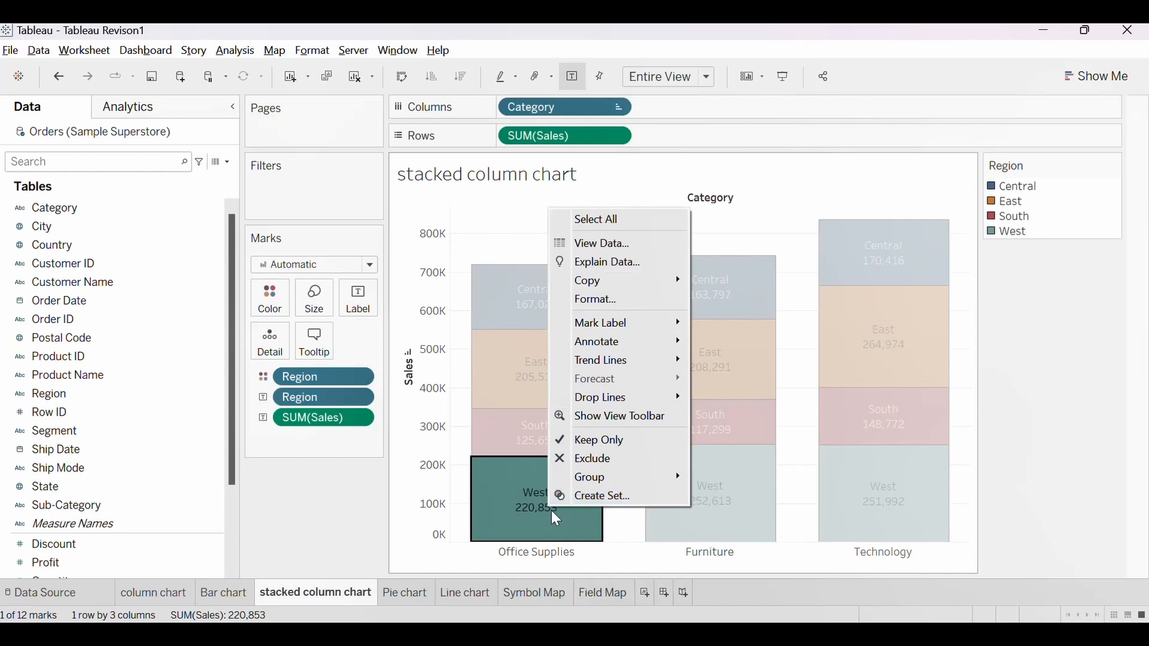
left_click(637, 469)
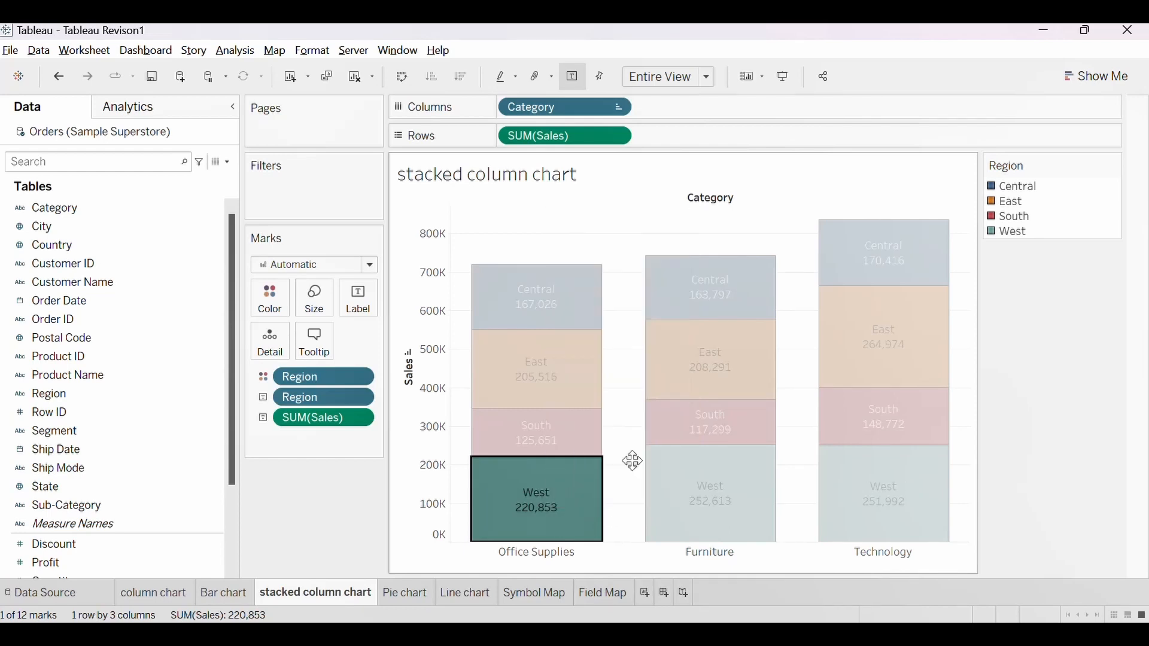
left_click(687, 490)
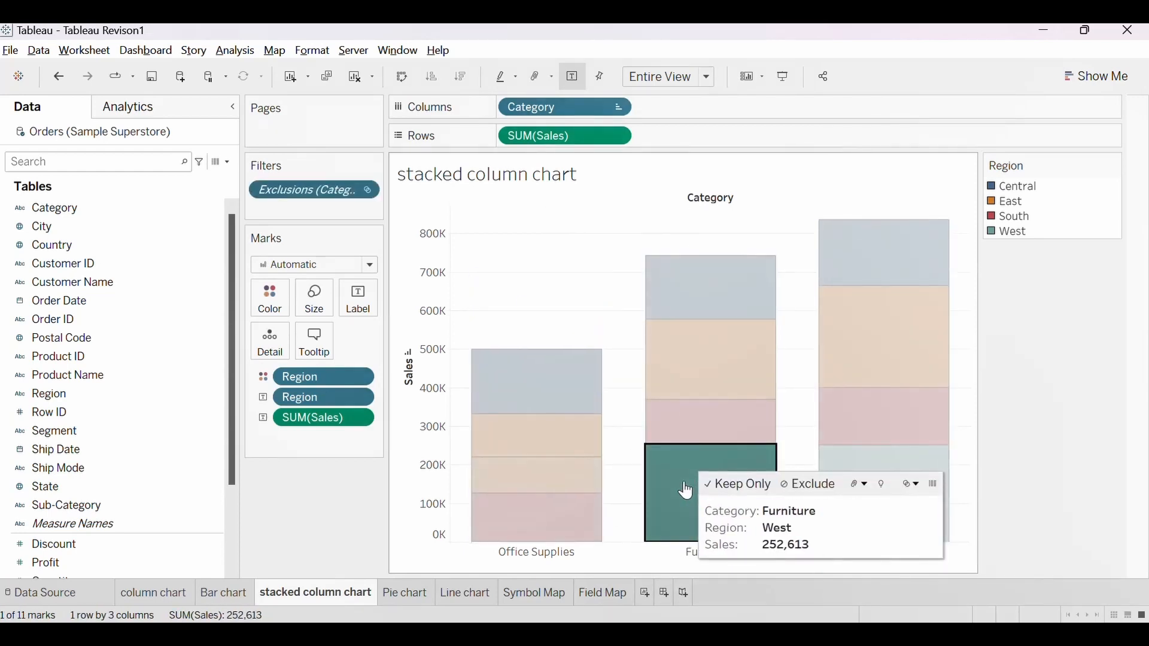
right_click(684, 484)
left_click(709, 431)
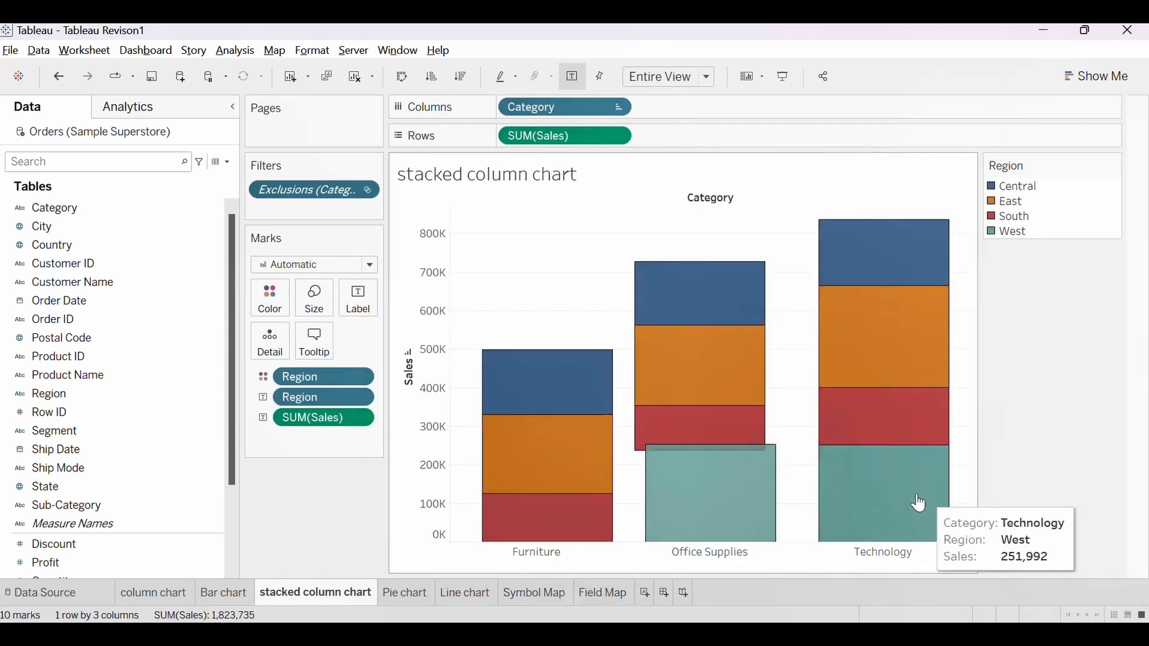
left_click(901, 506)
right_click(904, 504)
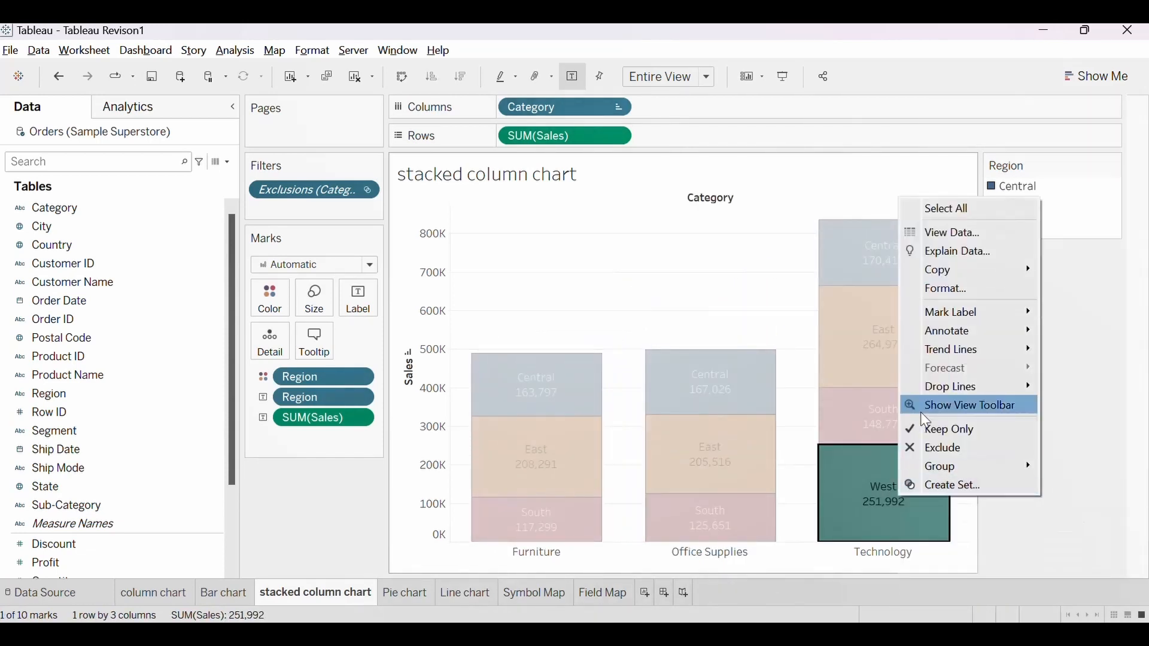
left_click(924, 445)
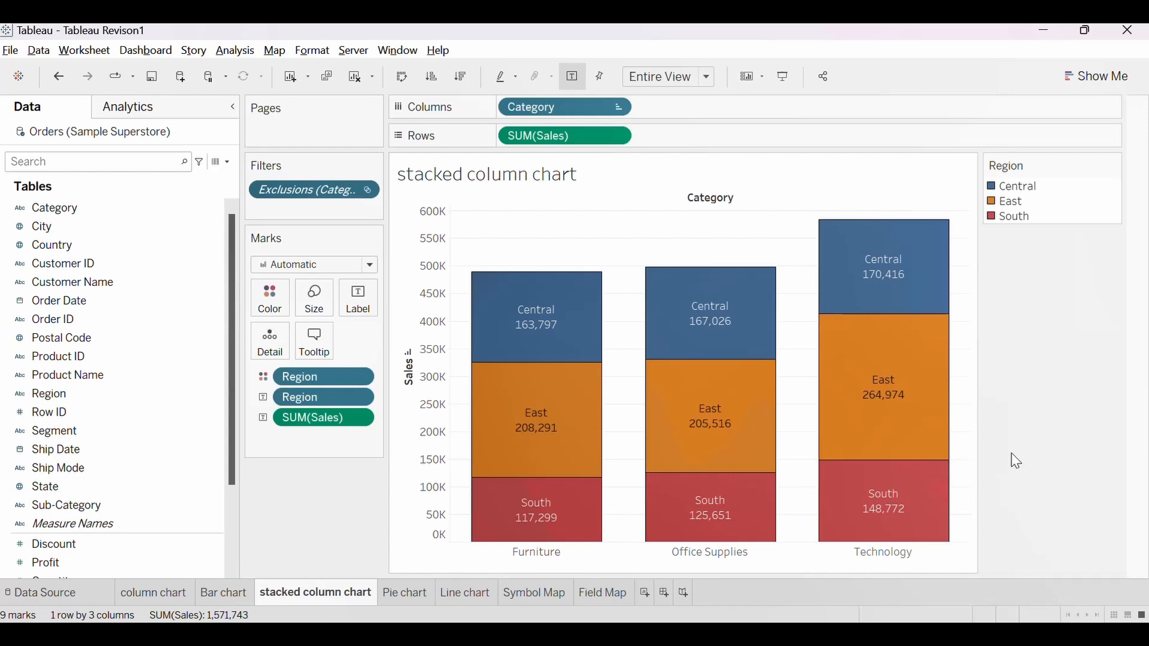
Undo the three West segment exclusions in the stacked column chart.
left_click(904, 371)
right_click(906, 367)
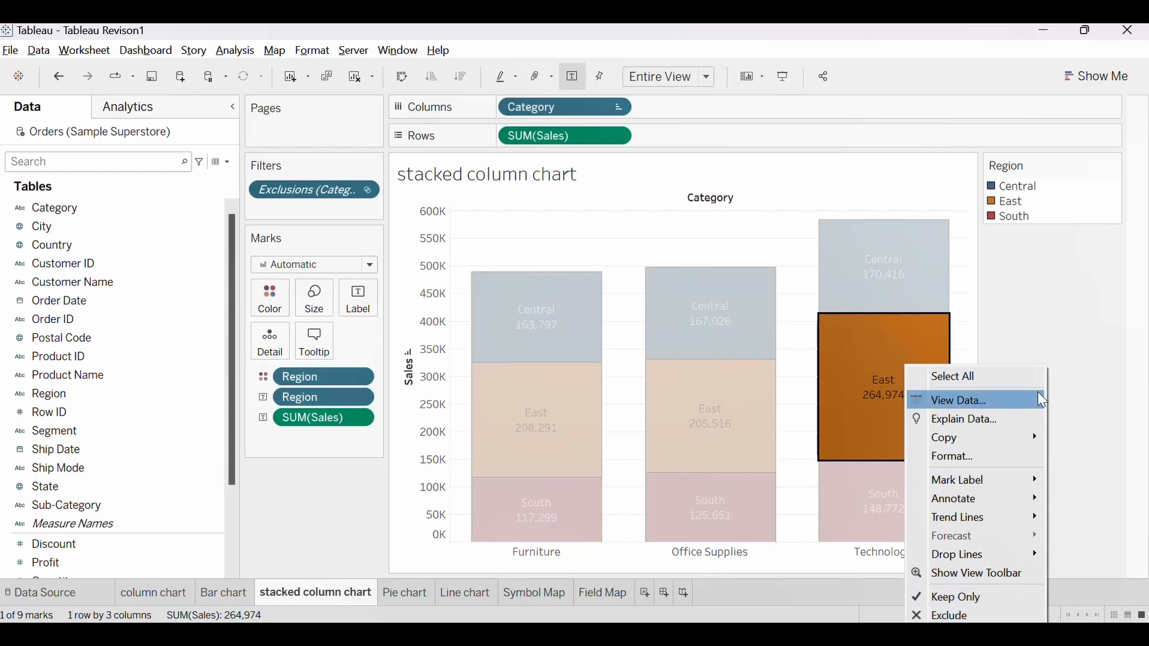
left_click(1053, 310)
key("ctrl+z")
key("ctrl+z")
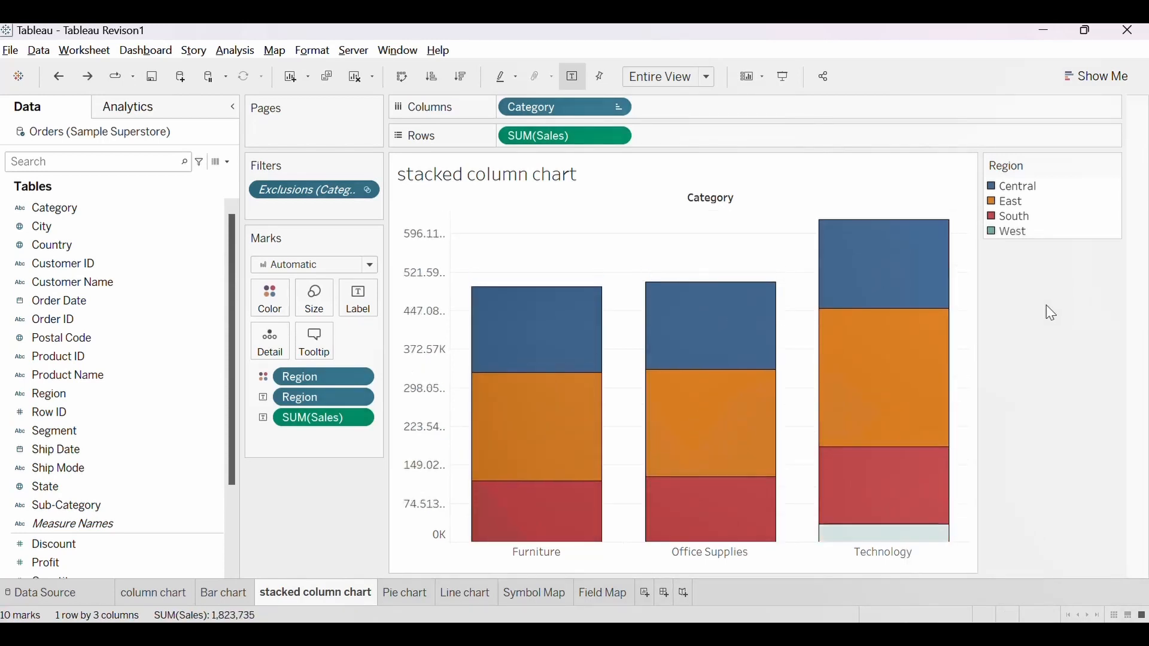
key("ctrl+z")
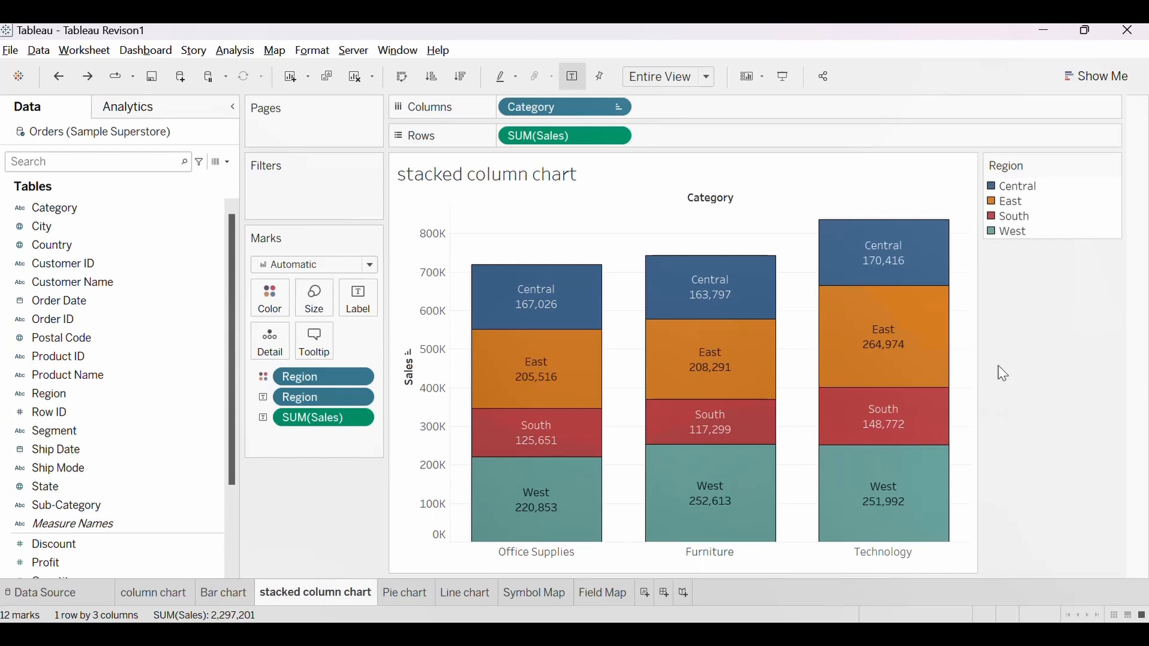
Examine Technology's Central segment and all segments of the Office Supplies and Furniture columns, leaving nothing selected.
left_click(881, 250)
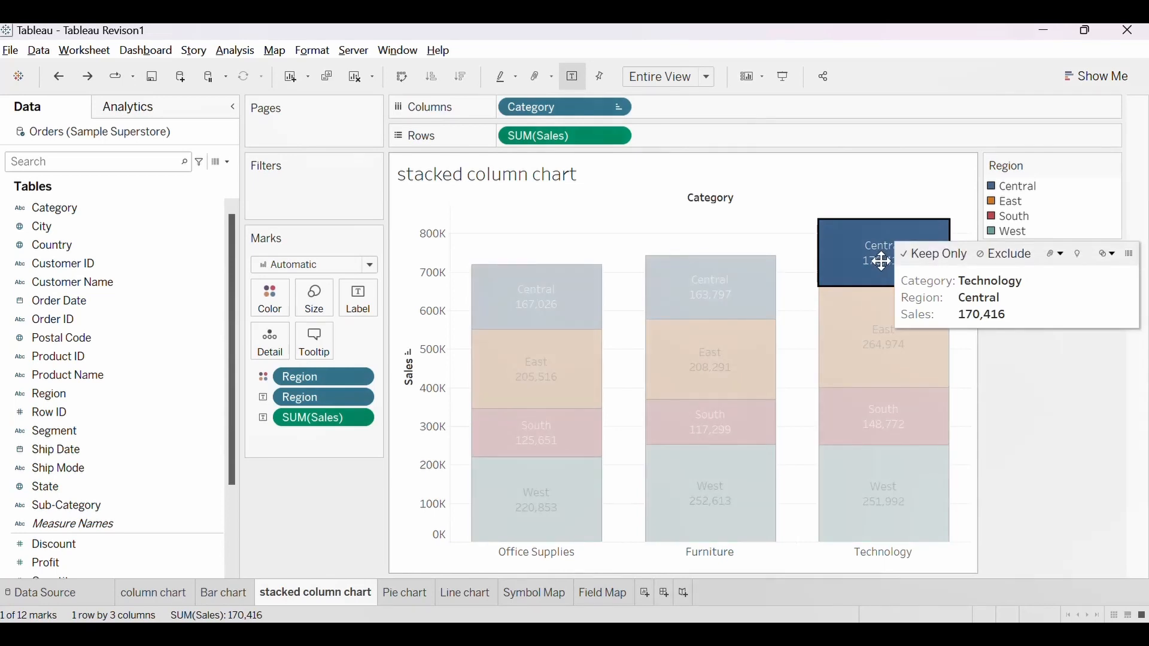
left_click(1100, 425)
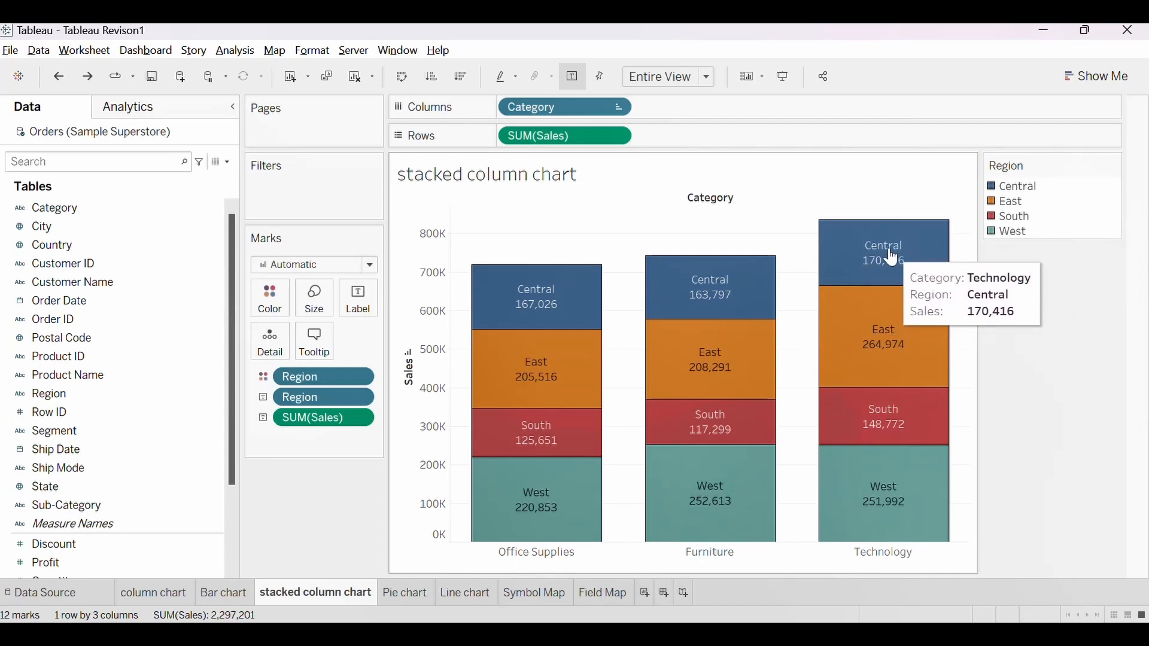
left_click_drag(562, 235, 741, 569)
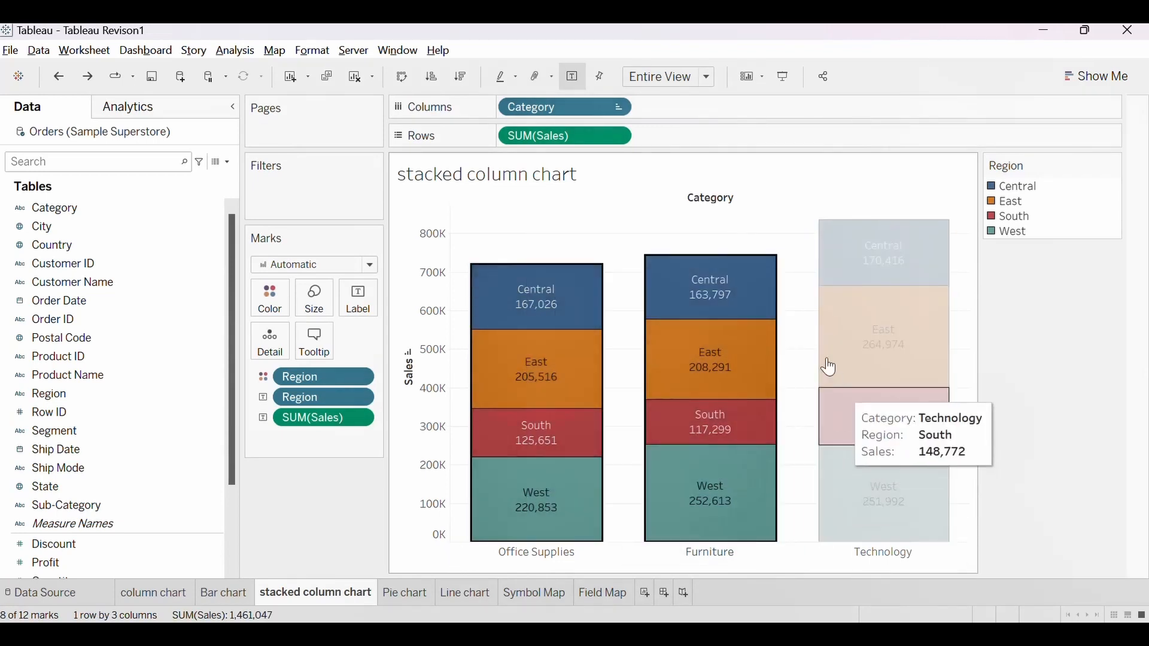
left_click_drag(802, 326, 877, 365)
left_click(1091, 356)
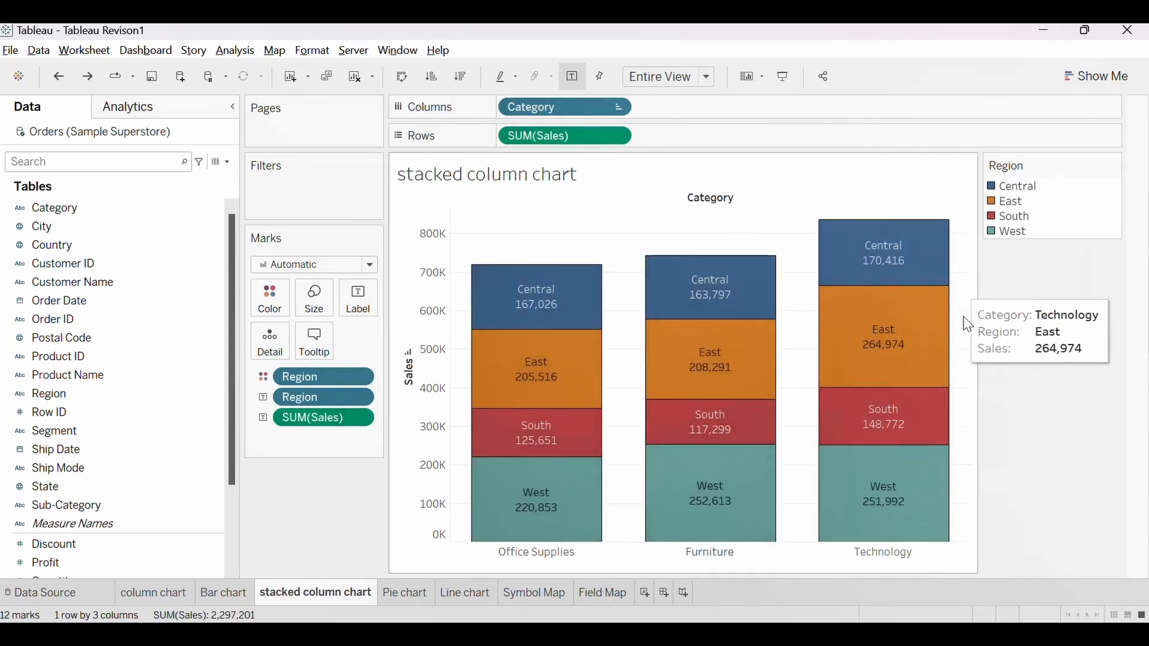
Filter the stacked column chart to keep only Technology's Central segment.
left_click(894, 234)
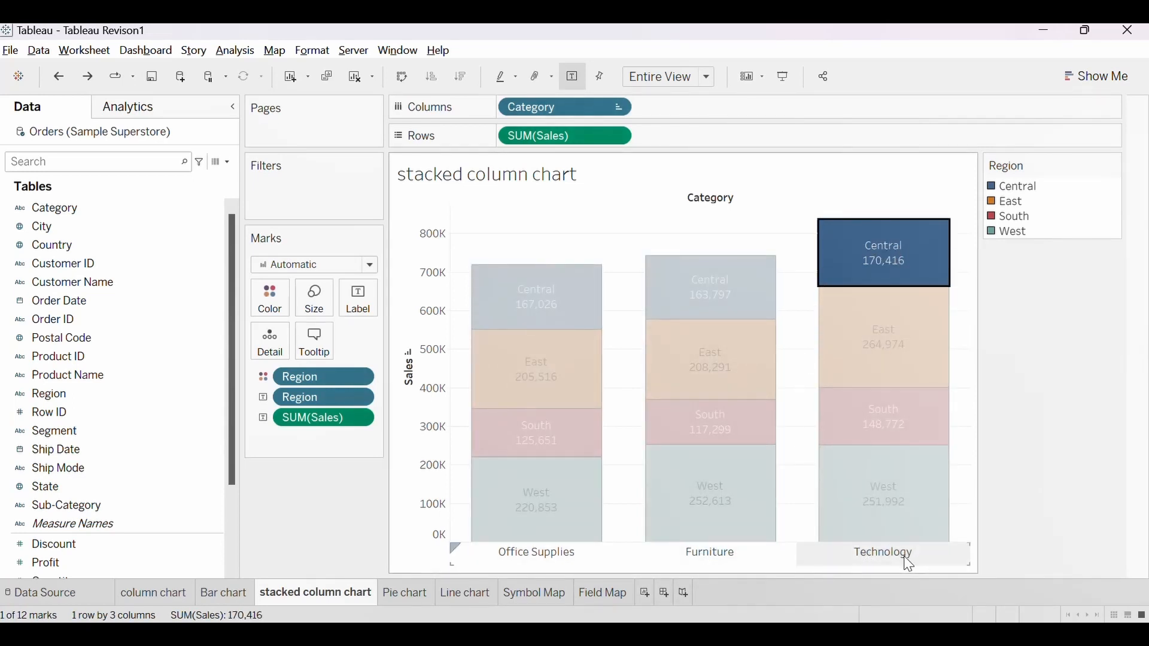
mouse_move(906, 259)
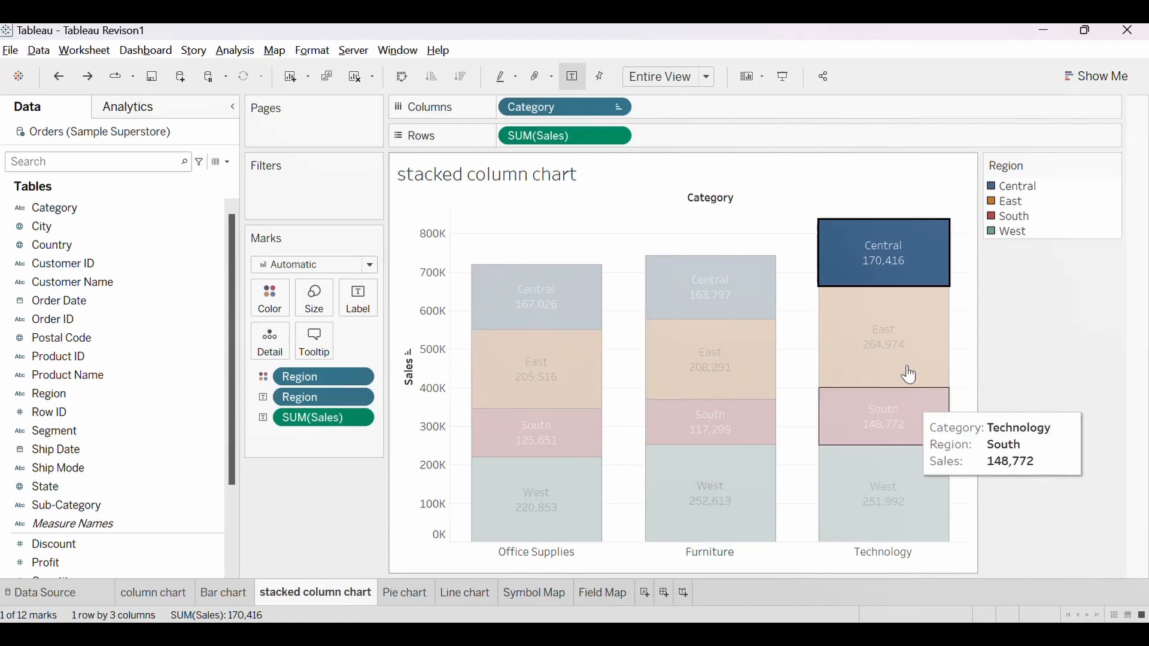
right_click(912, 264)
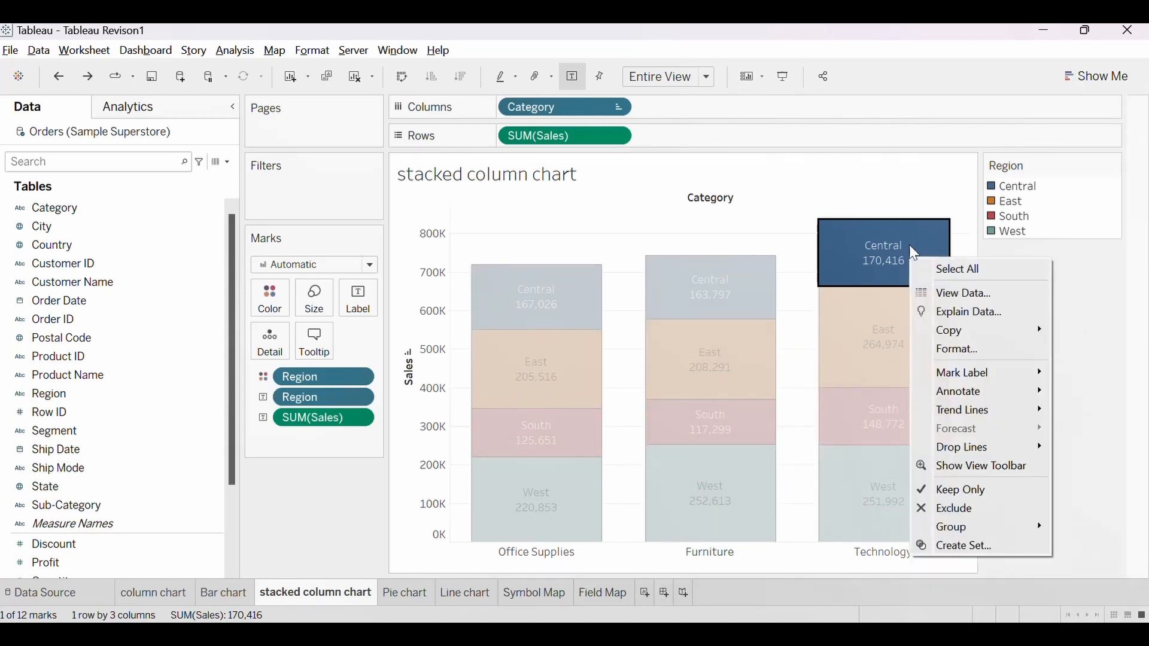
left_click(974, 499)
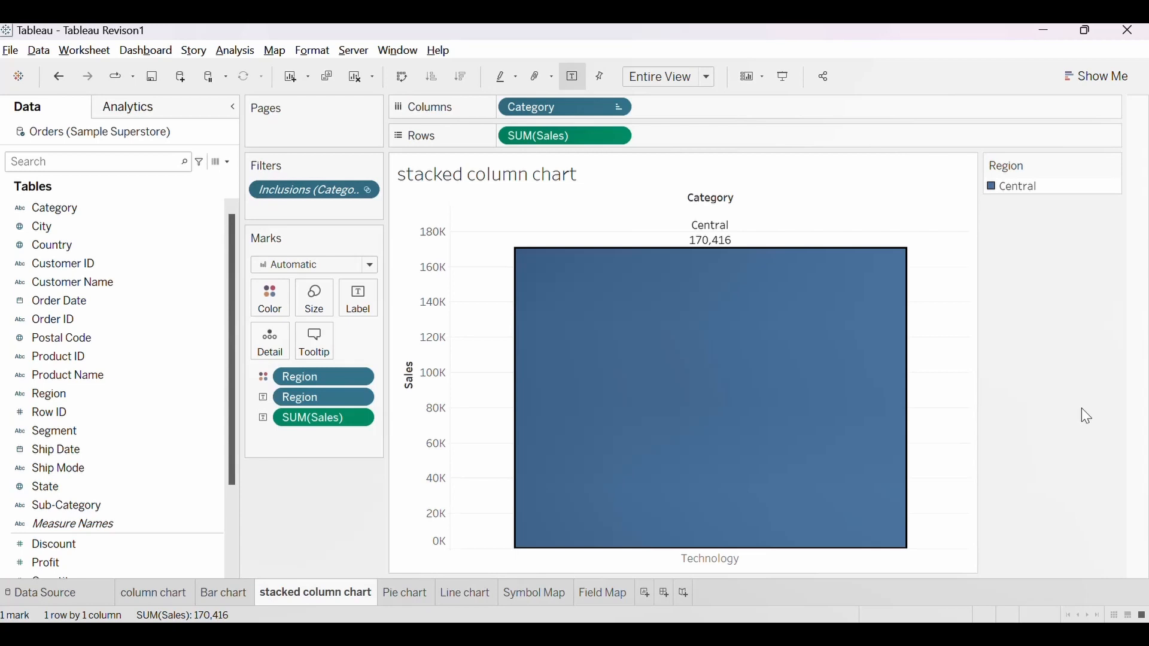
right_click(855, 350)
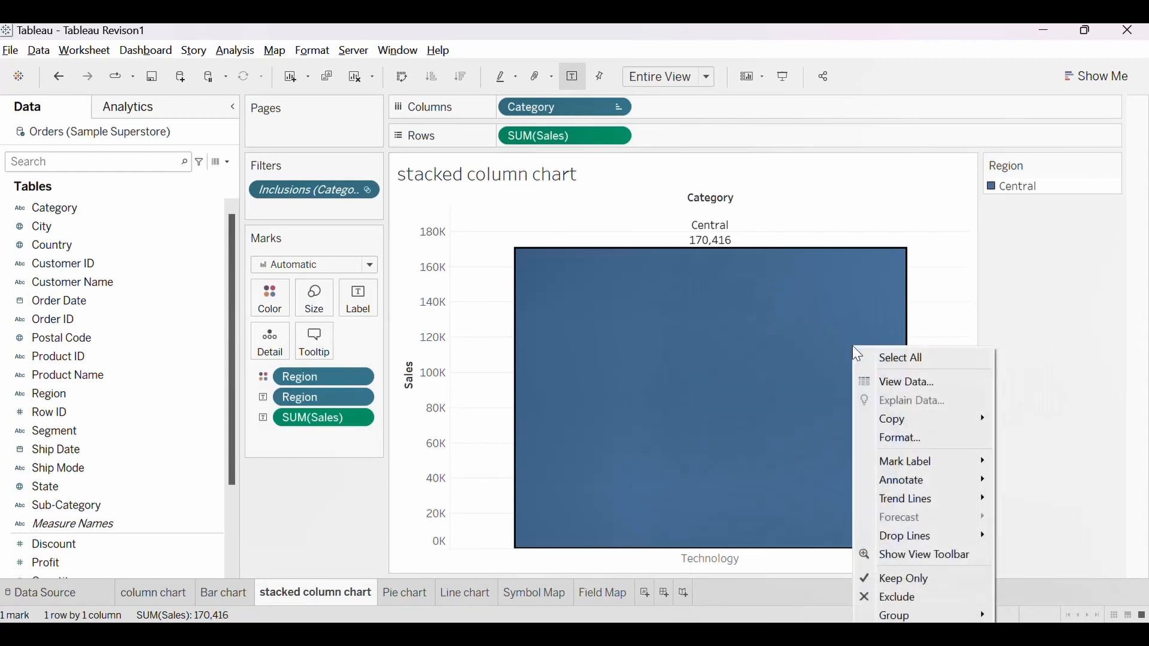
left_click(890, 583)
Review the Tableau Public publishing topic on the Section 3 slide in PowerPoint and return to Tableau.
key("alt+Tab")
key("alt+Tab")
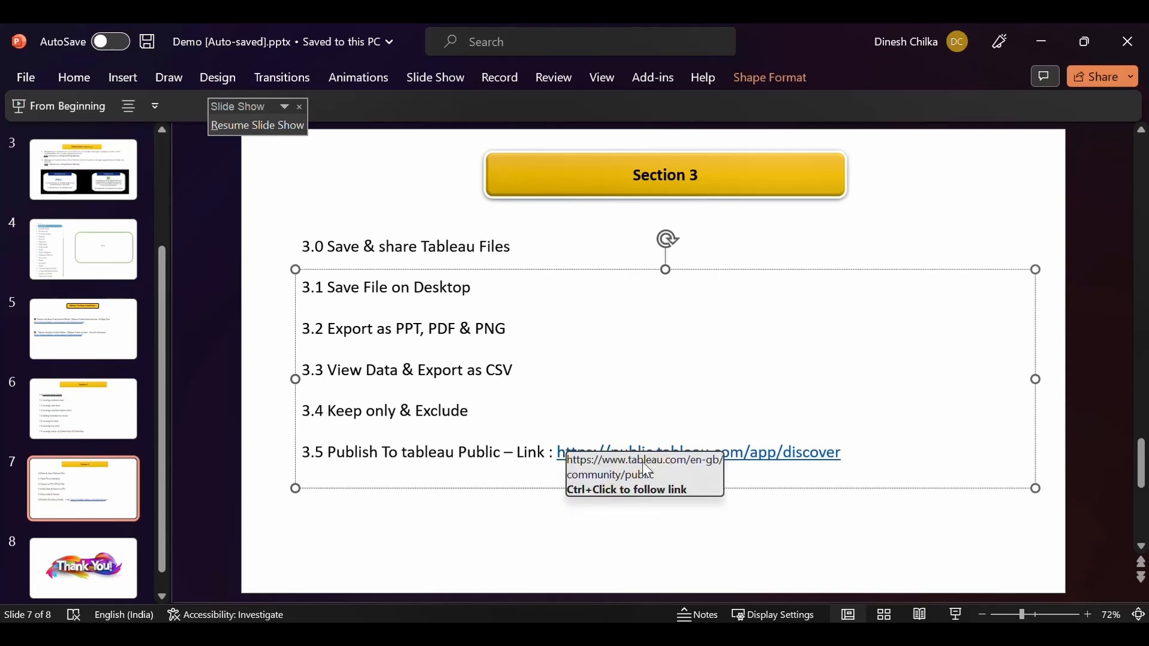
key("alt+Tab")
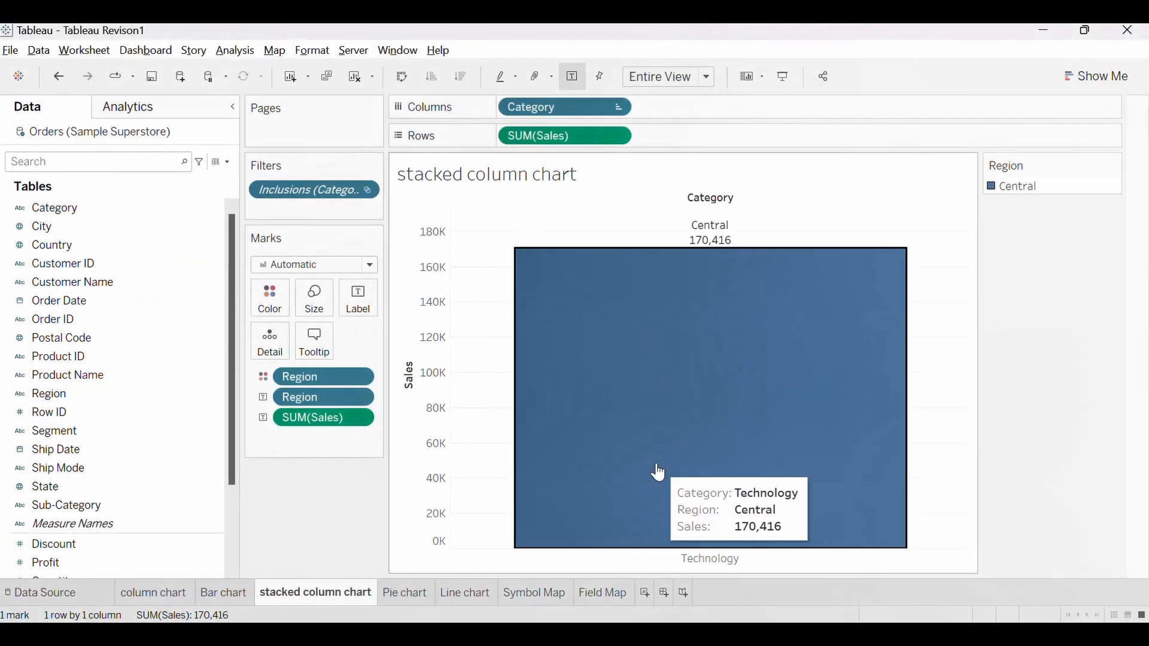
Look through the Pie chart, Line chart and Symbol Map worksheets.
left_click(406, 592)
left_click(465, 593)
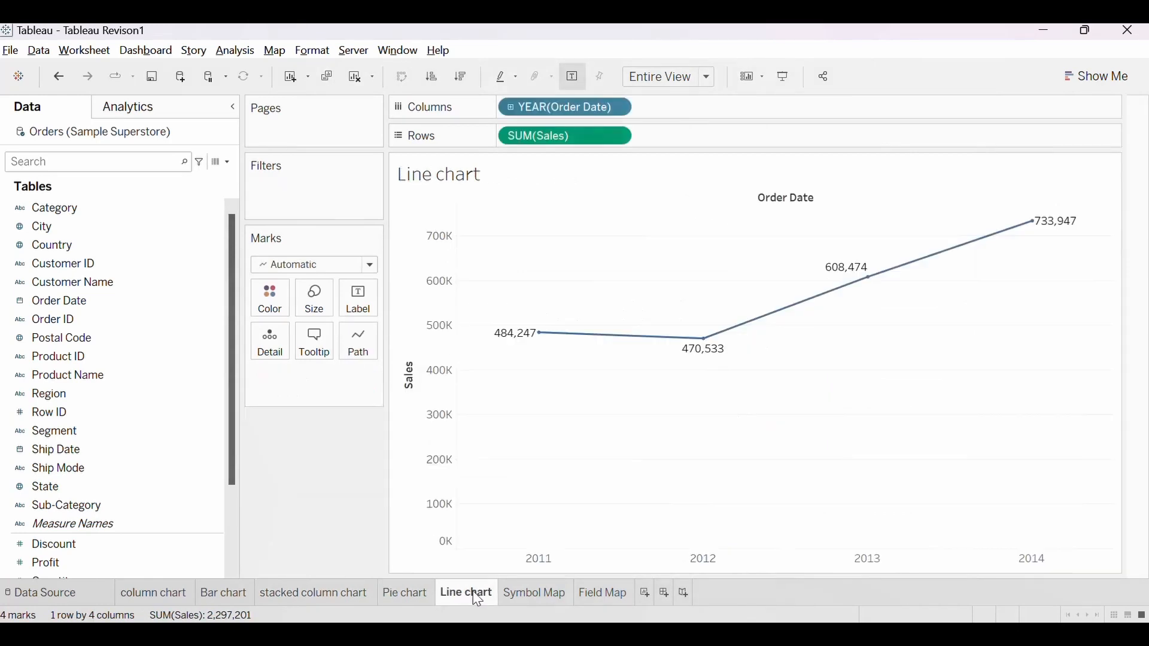
left_click(532, 593)
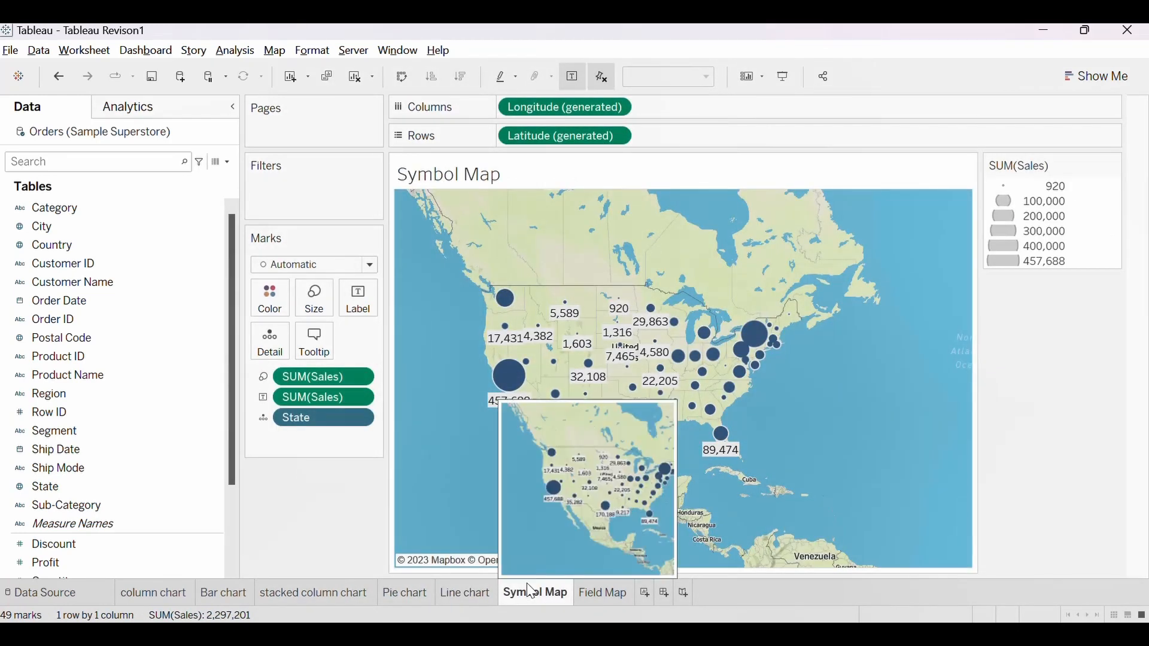